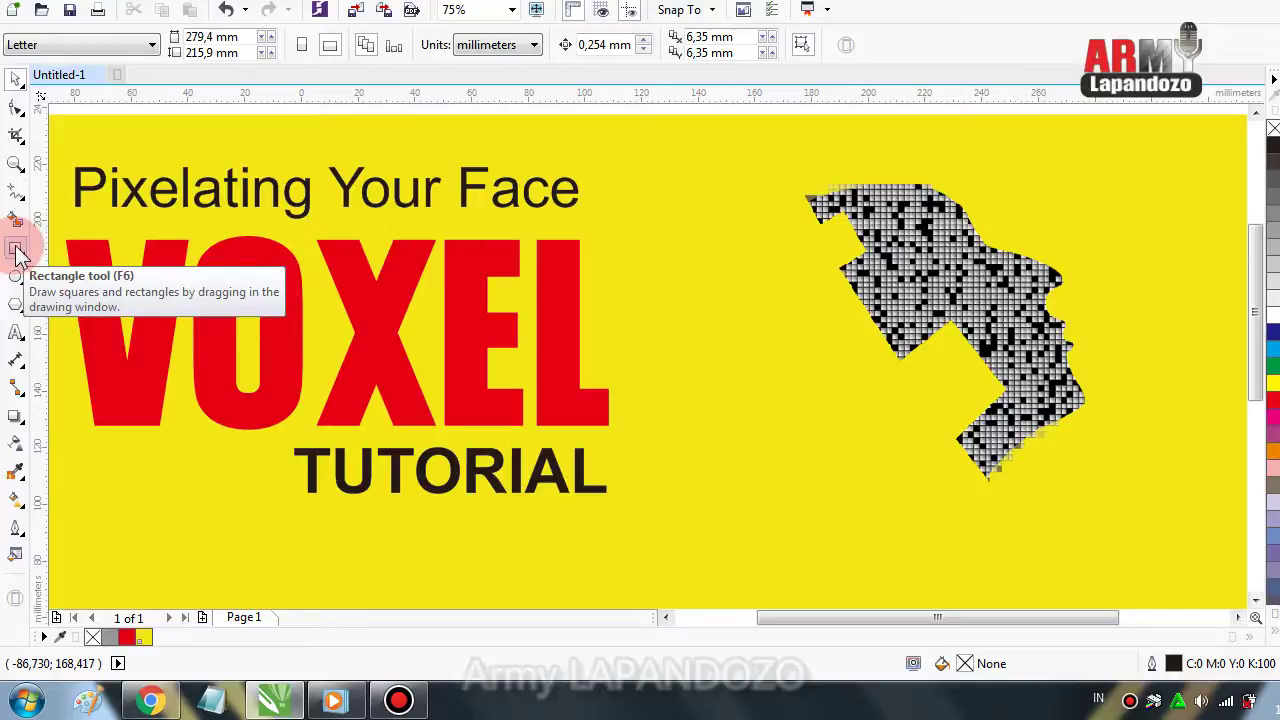
Draw a square about 12.7 mm wide between the title text and the pixelated face, and fill it with grey sampled from the face.
left_click(16, 249)
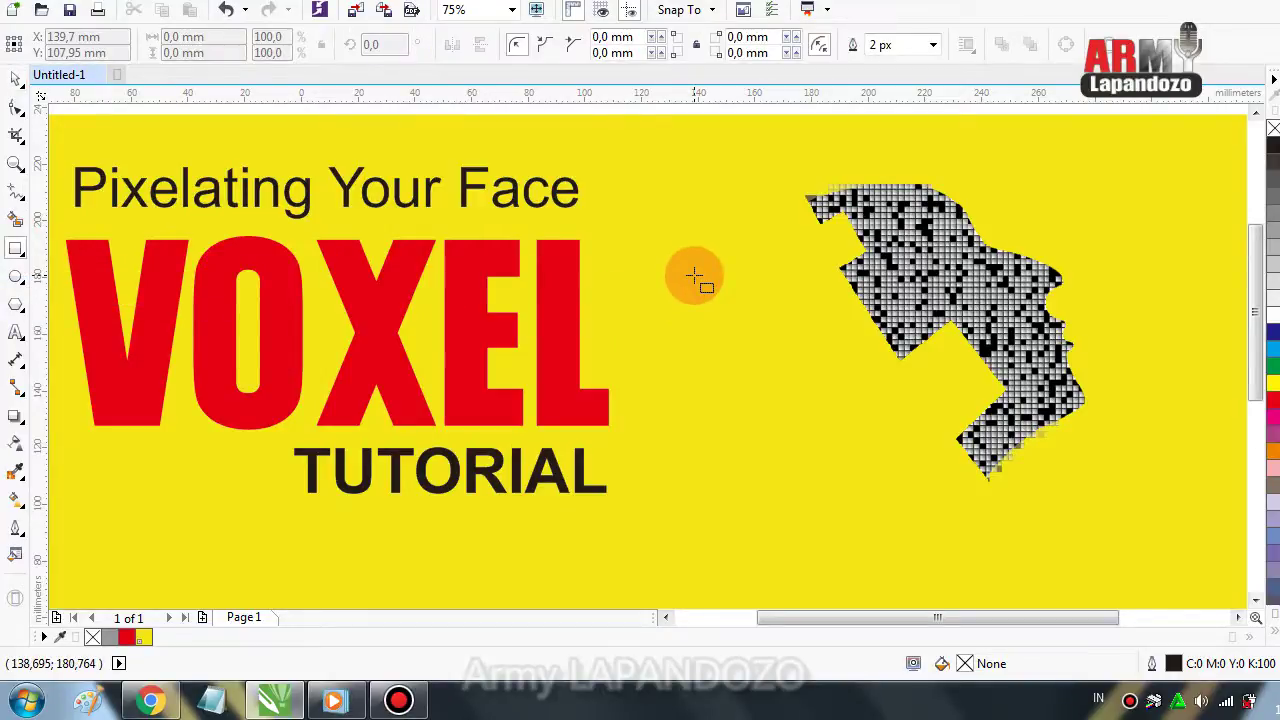
left_click_drag(694, 272, 730, 308)
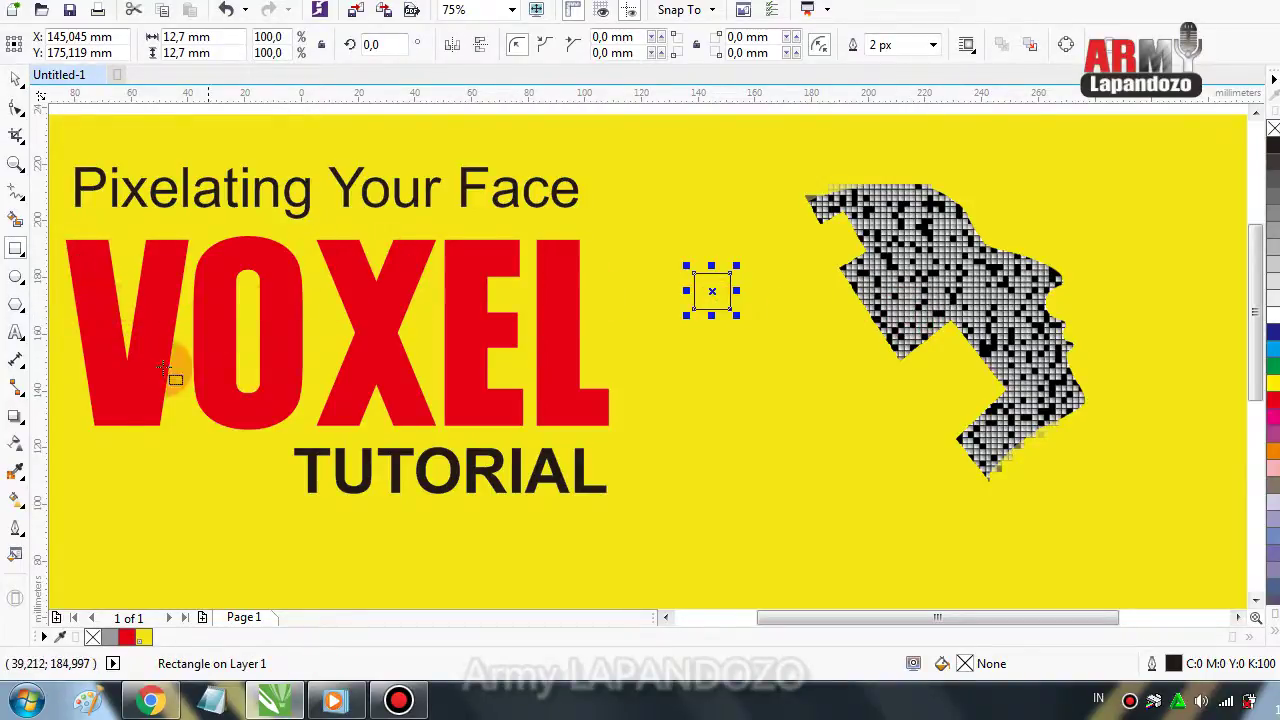
left_click(16, 474)
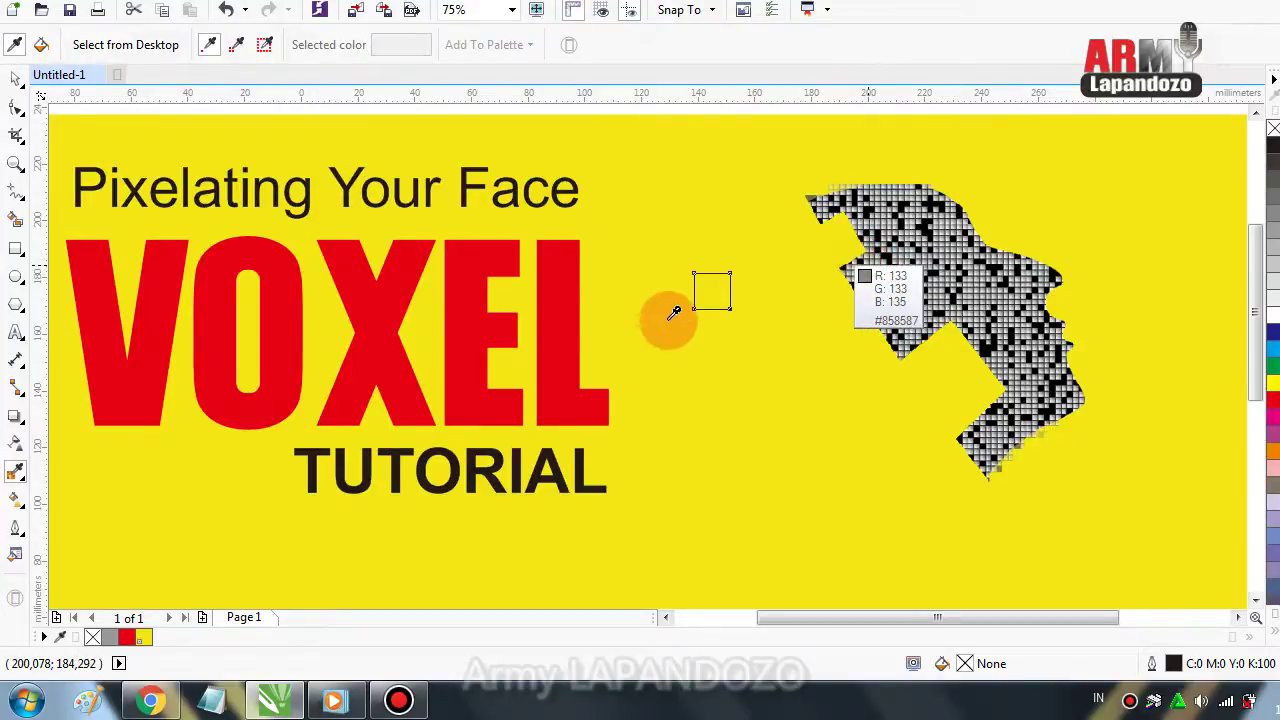
left_click(729, 290)
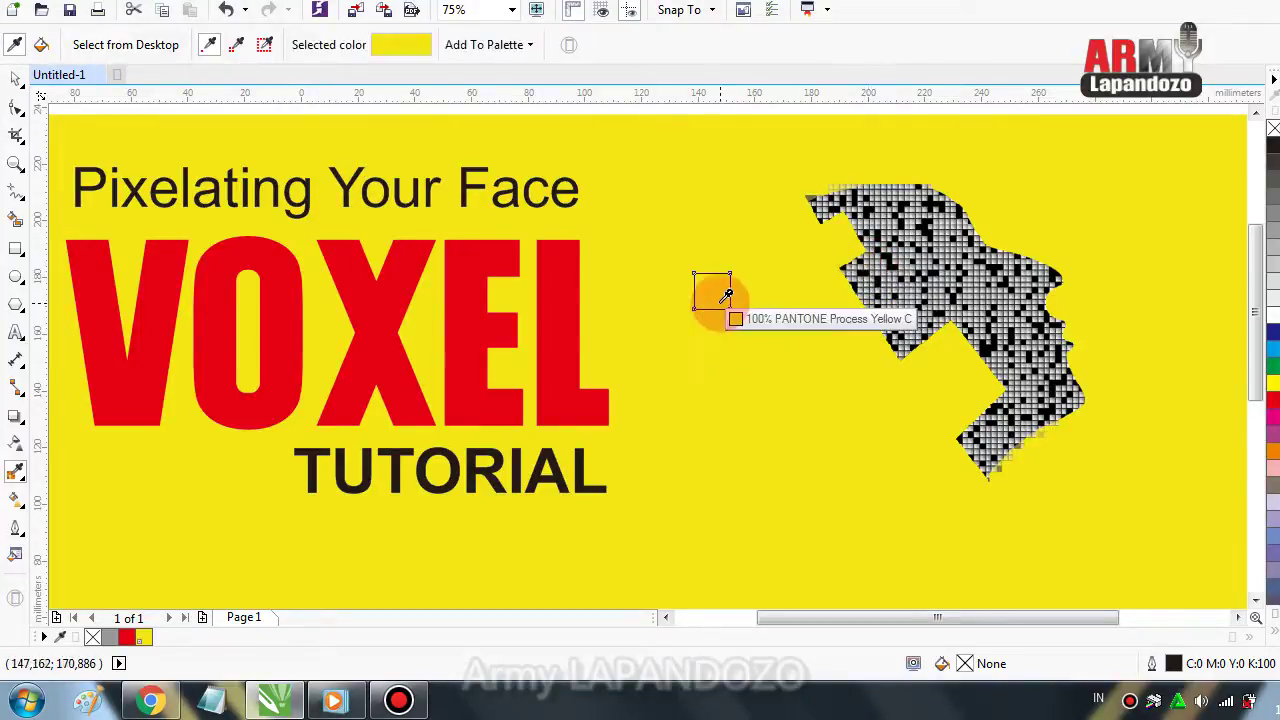
left_click(870, 264)
left_click(707, 296)
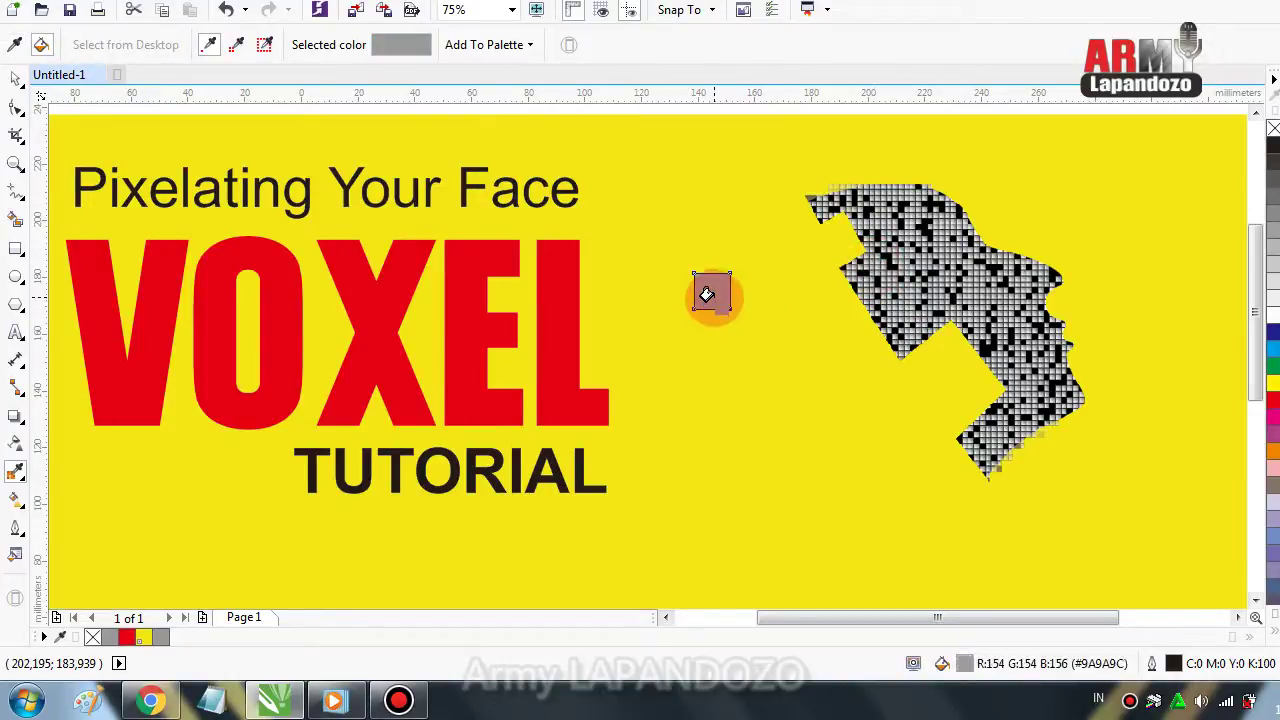
Set the grey square's outline width to Hairline and shrink the square proportionally to about 4.9 mm.
scroll(707, 294, "up", 3)
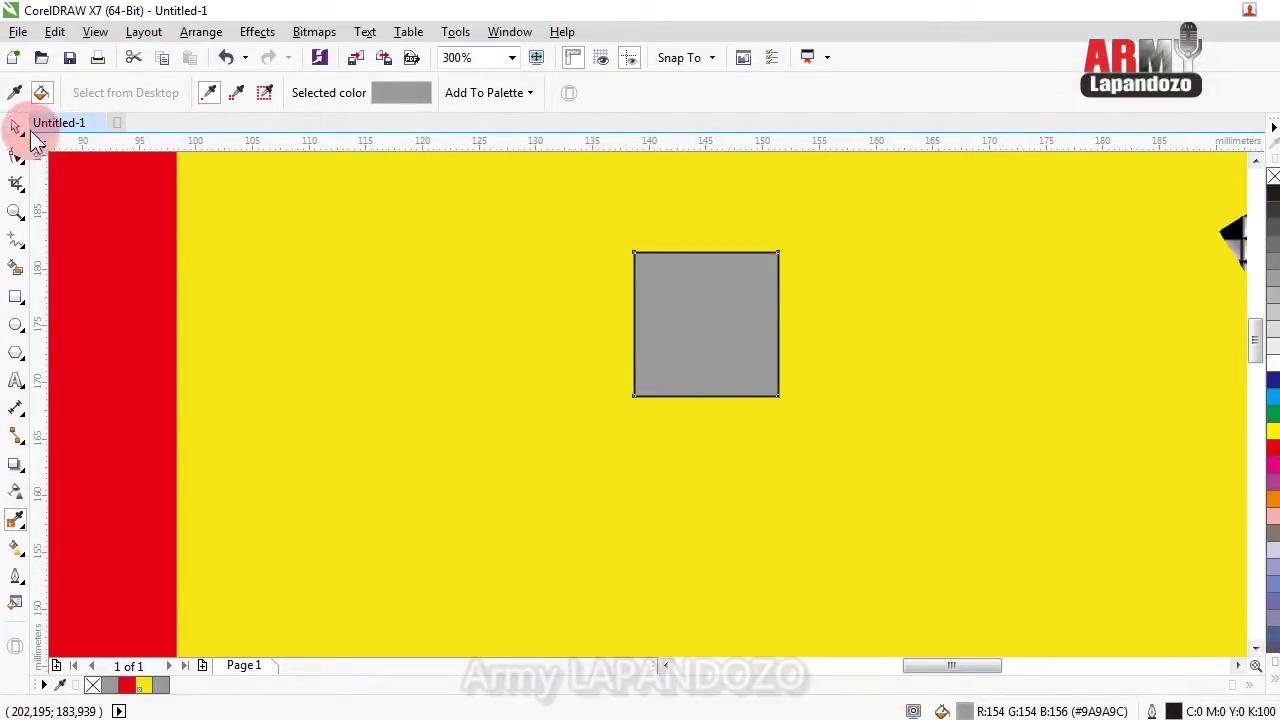
left_click(15, 127)
left_click(629, 277)
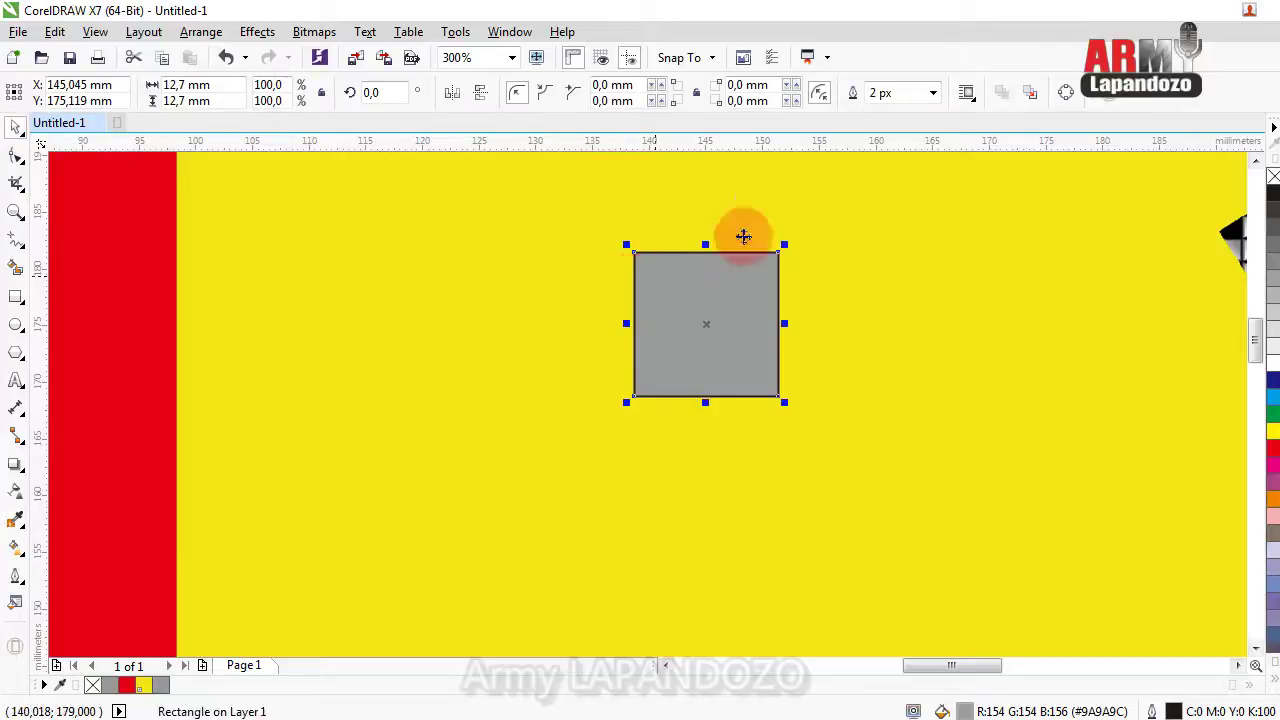
left_click(933, 93)
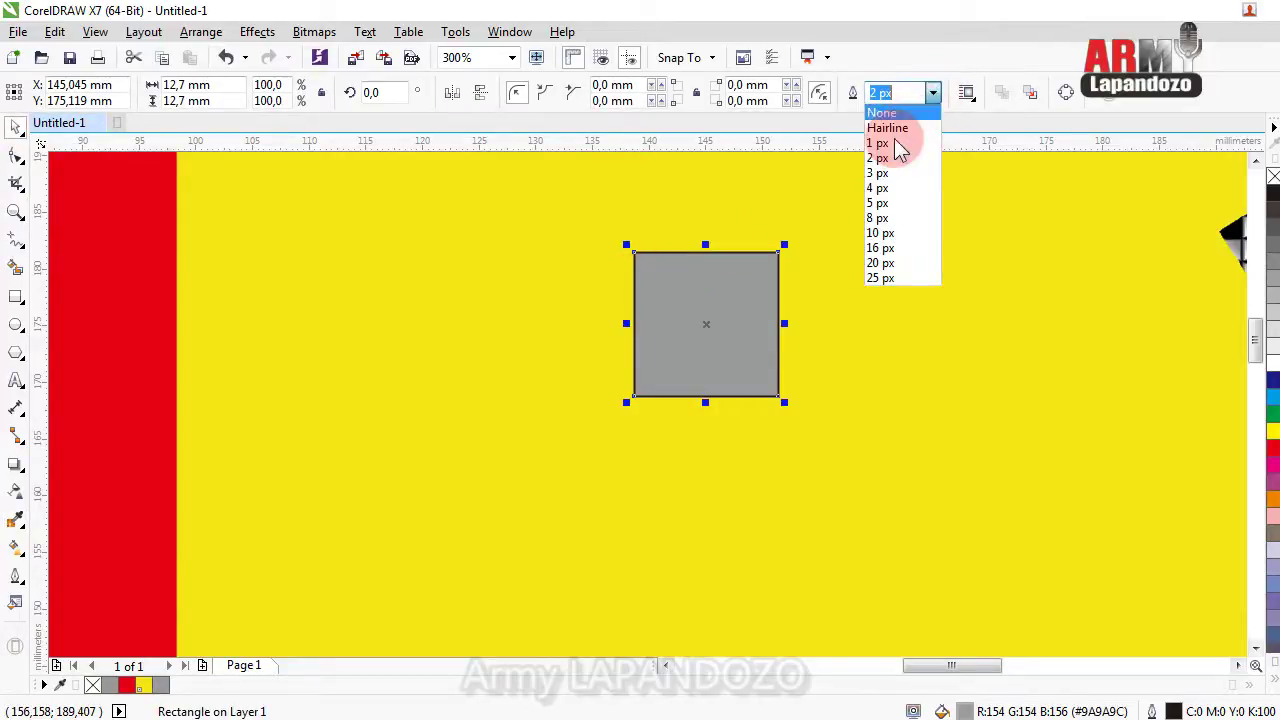
left_click(888, 128)
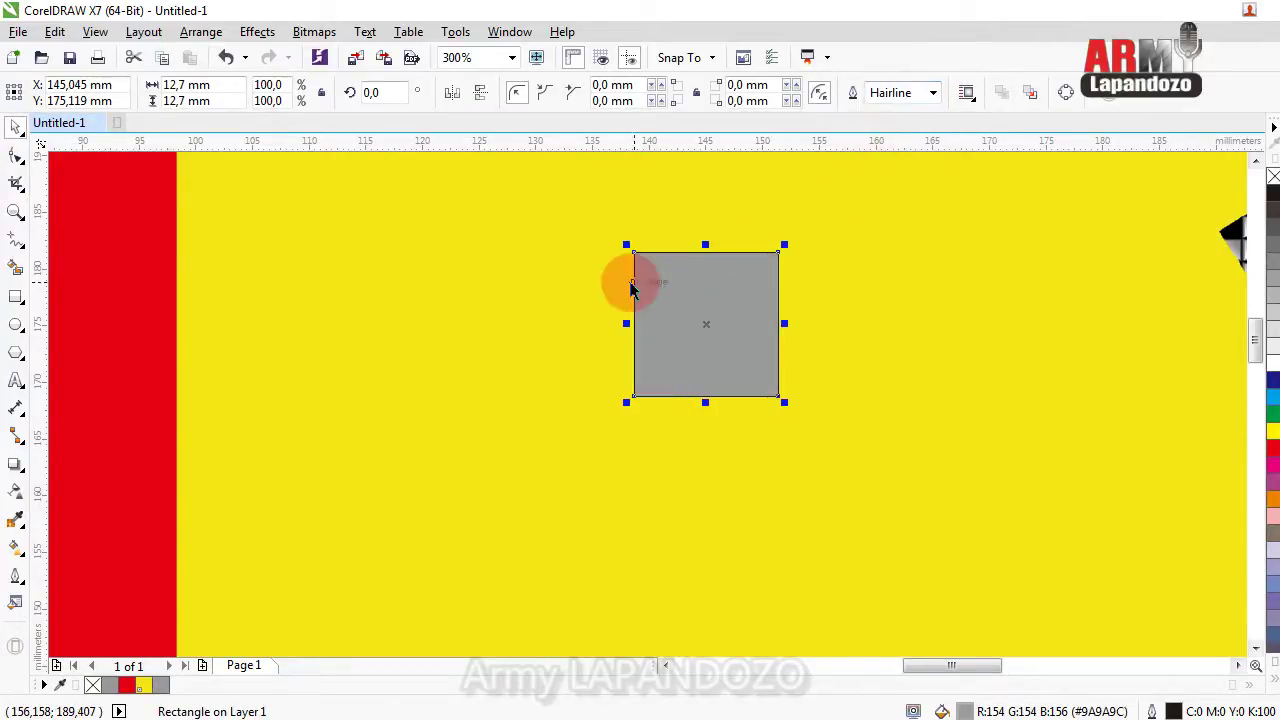
left_click(648, 270)
left_click_drag(648, 270, 713, 331)
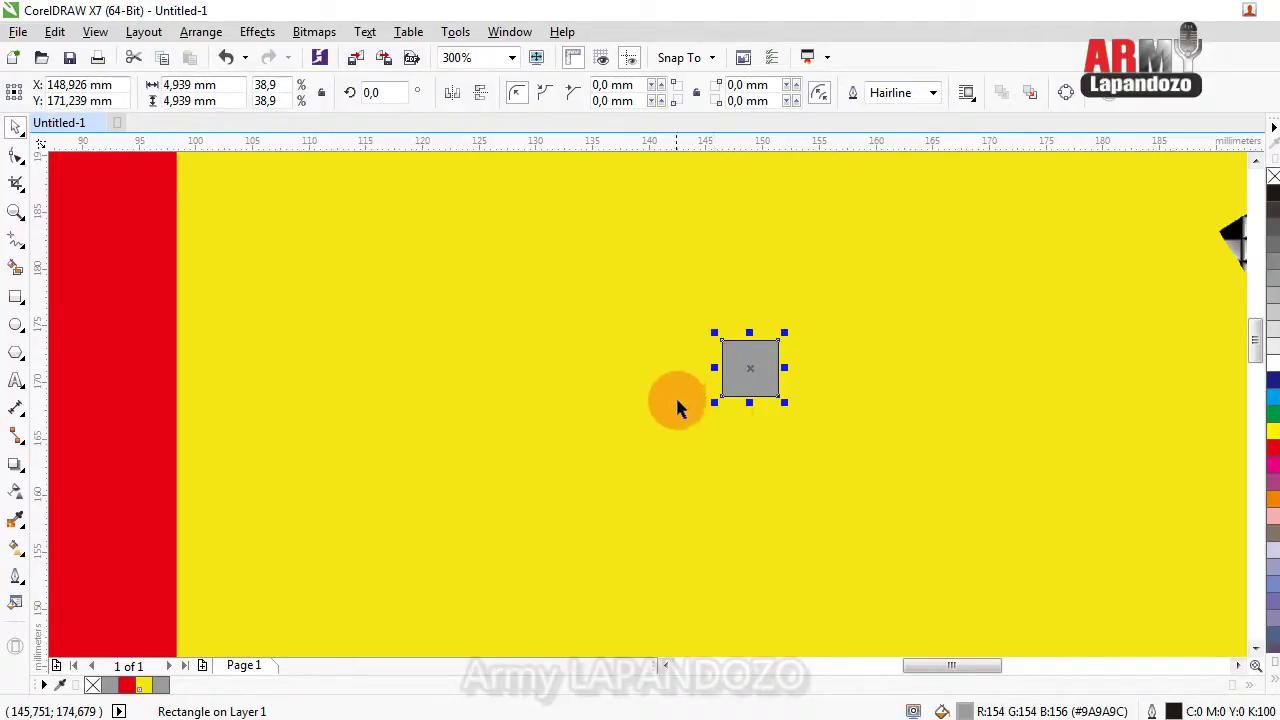
Place two copies of the grey square, reduced to about 2.5 mm, beside and above the original.
left_click(755, 368)
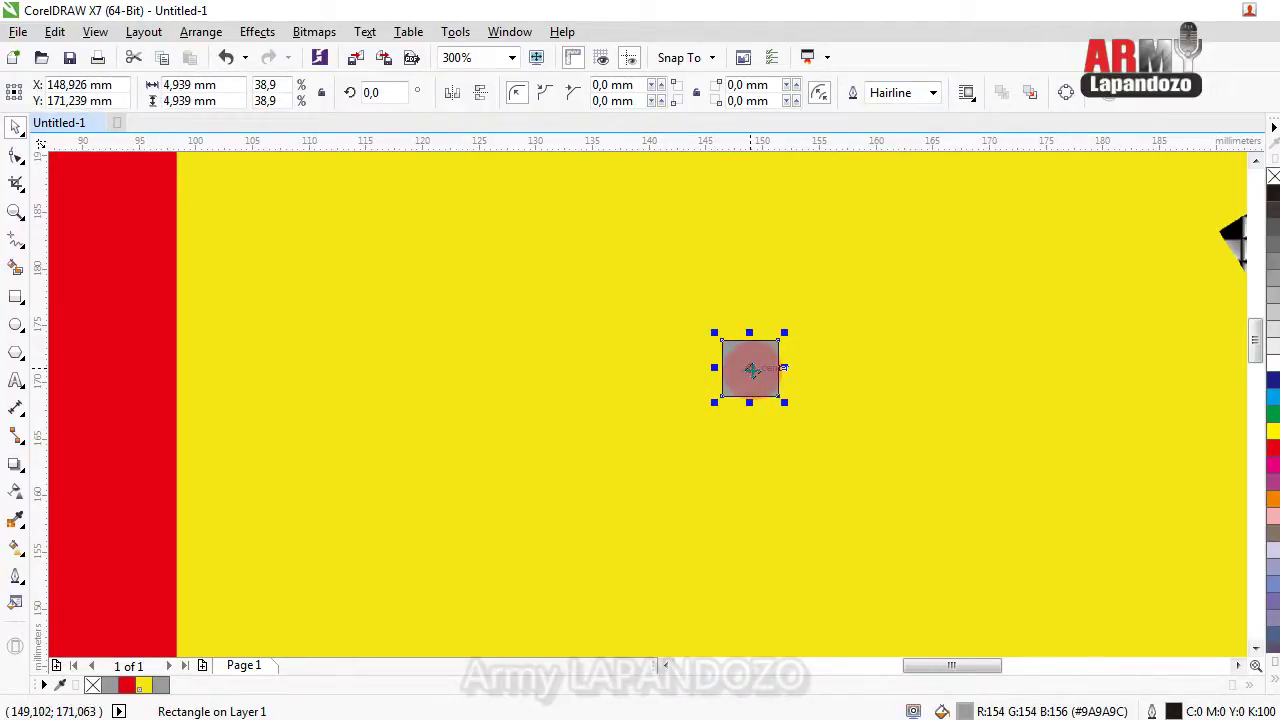
left_click_drag(752, 370, 836, 351)
left_click(902, 388)
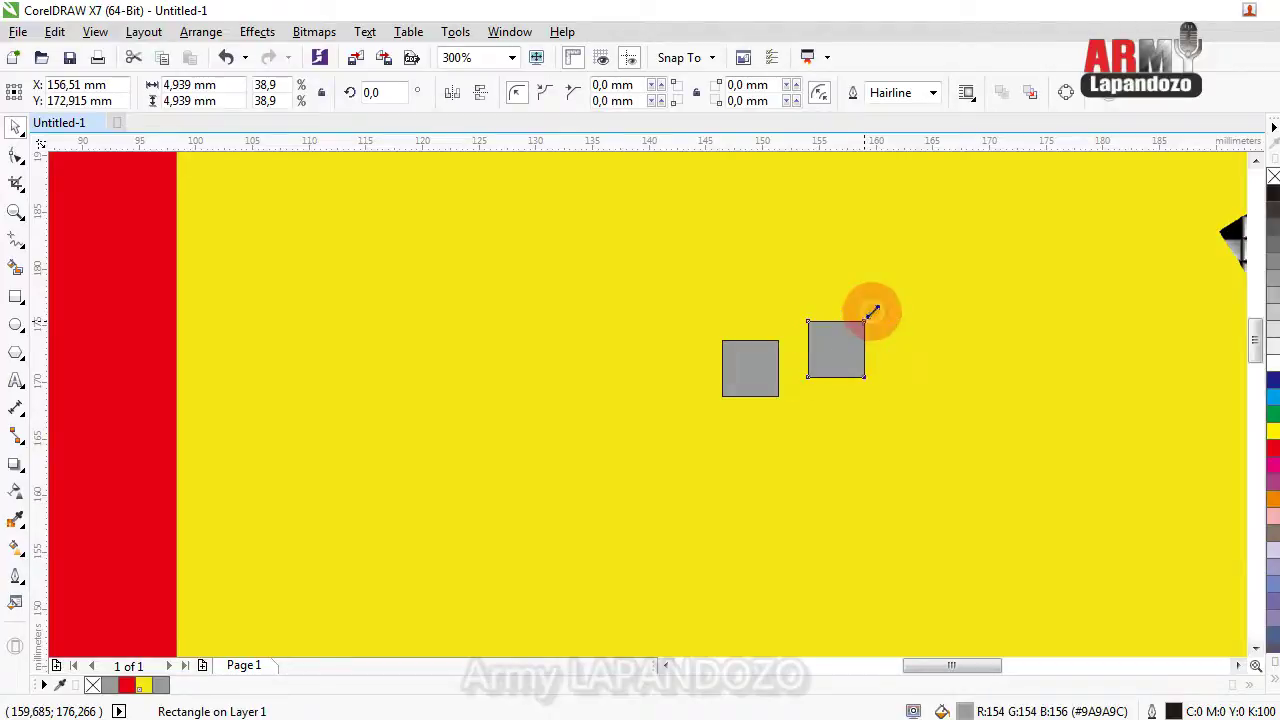
mouse_move(869, 314)
left_mouse_down()
mouse_move(851, 337)
mouse_move(858, 349)
mouse_move(820, 366)
mouse_move(842, 366)
left_mouse_up()
left_click(826, 364)
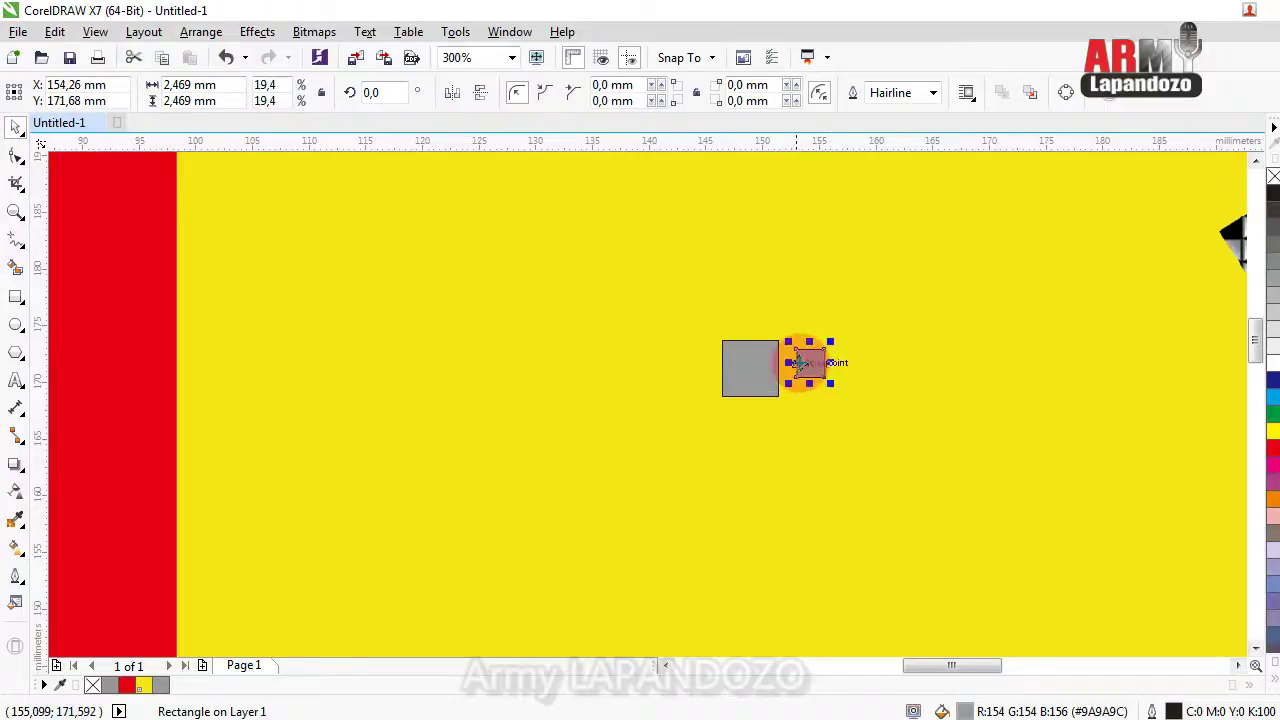
left_click_drag(778, 338, 781, 316)
left_click(828, 350)
left_click(812, 336)
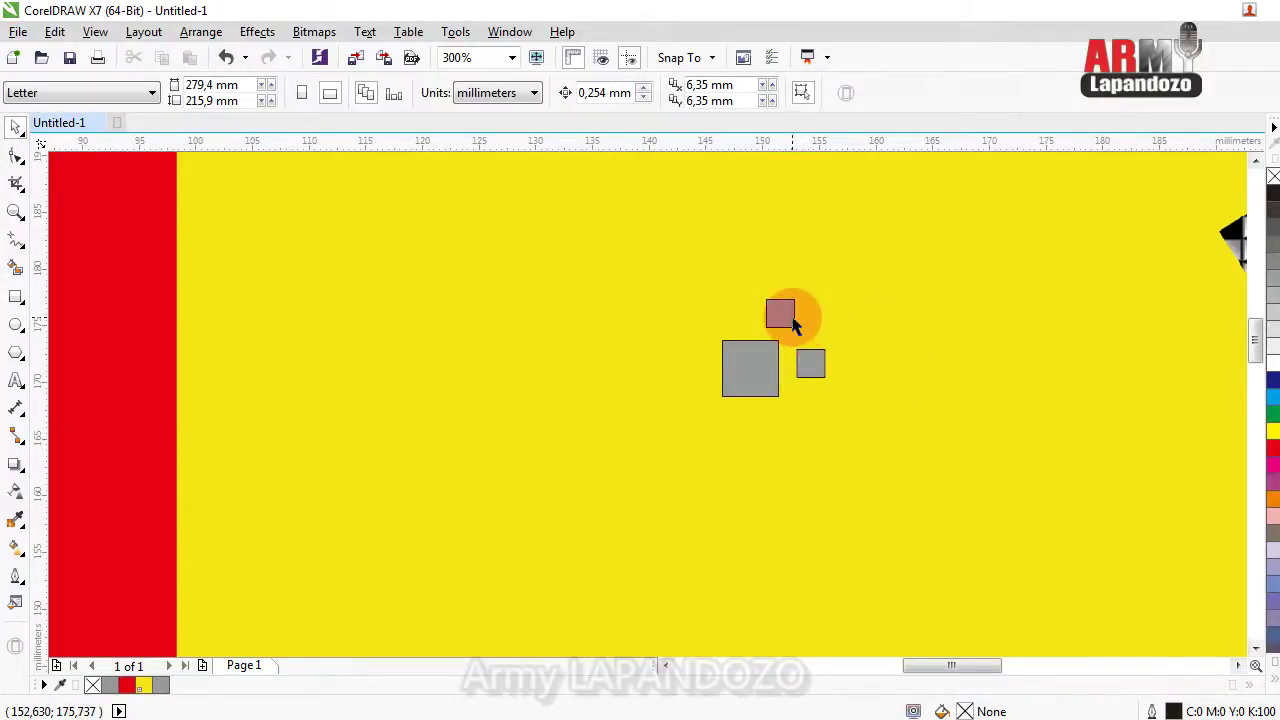
Delete the two small square copies beside and above the original square.
left_click(768, 370)
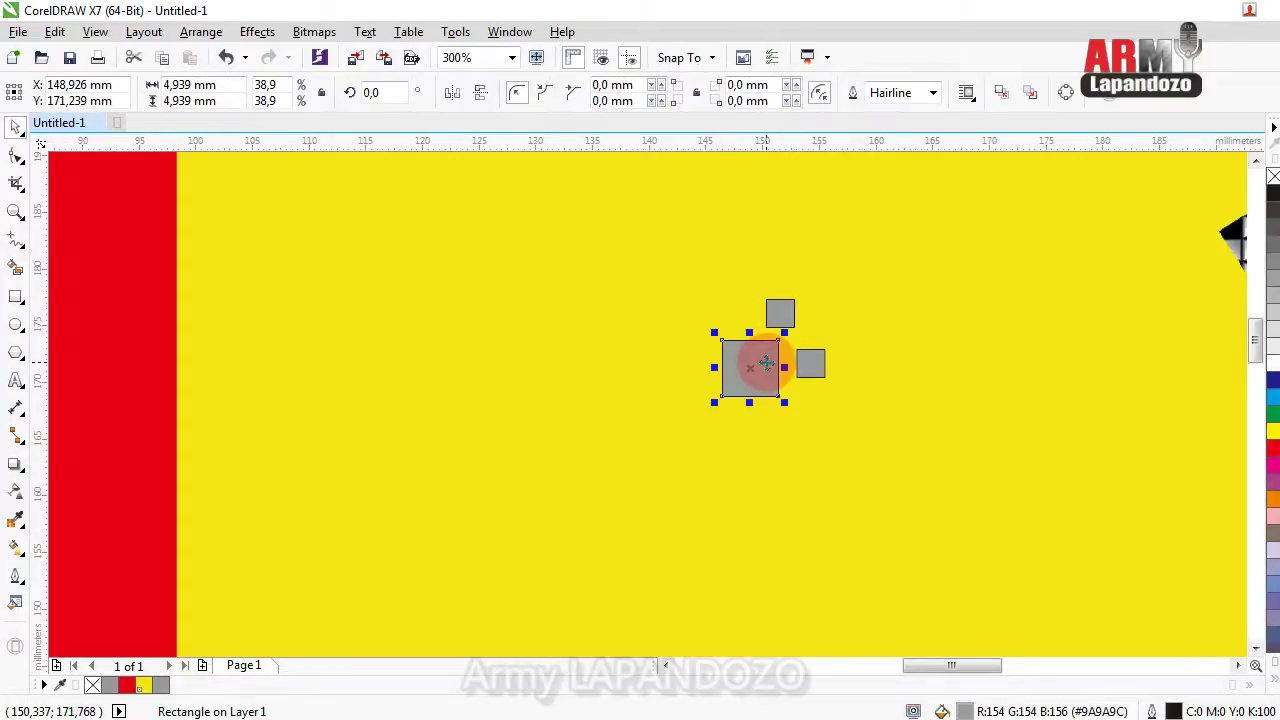
left_click(786, 312)
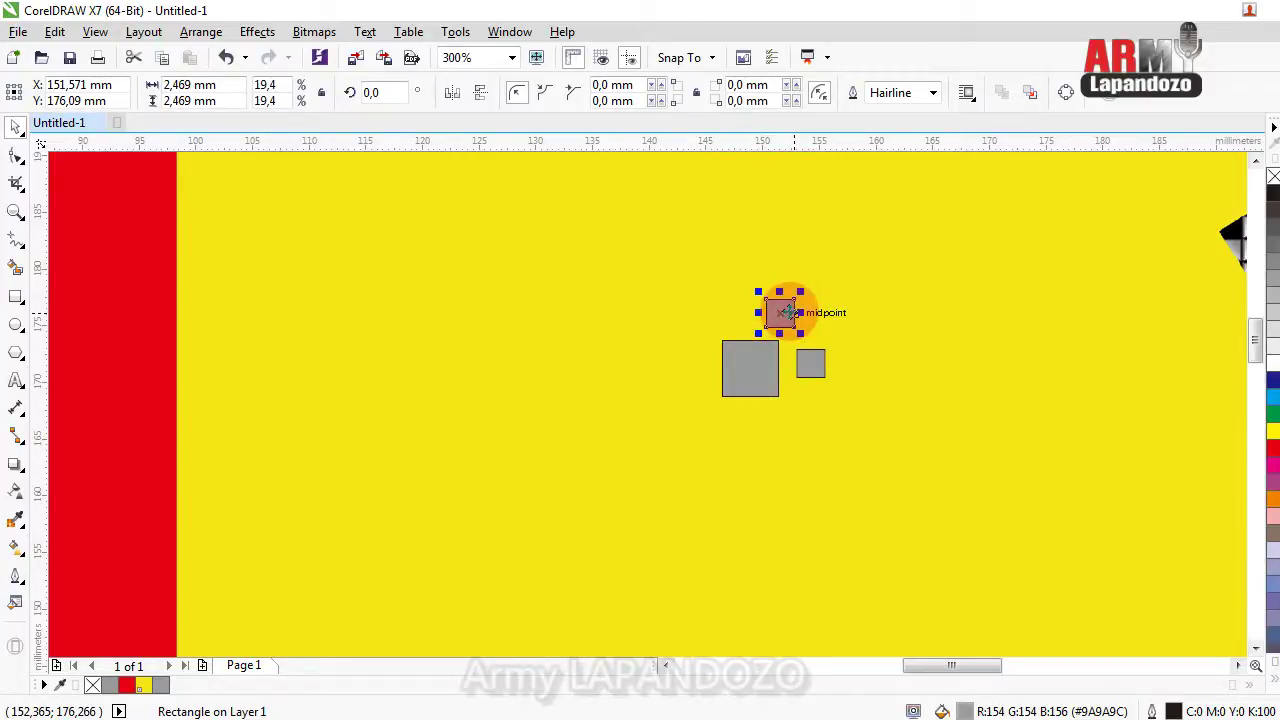
key("Delete")
left_click(811, 362)
key("Delete")
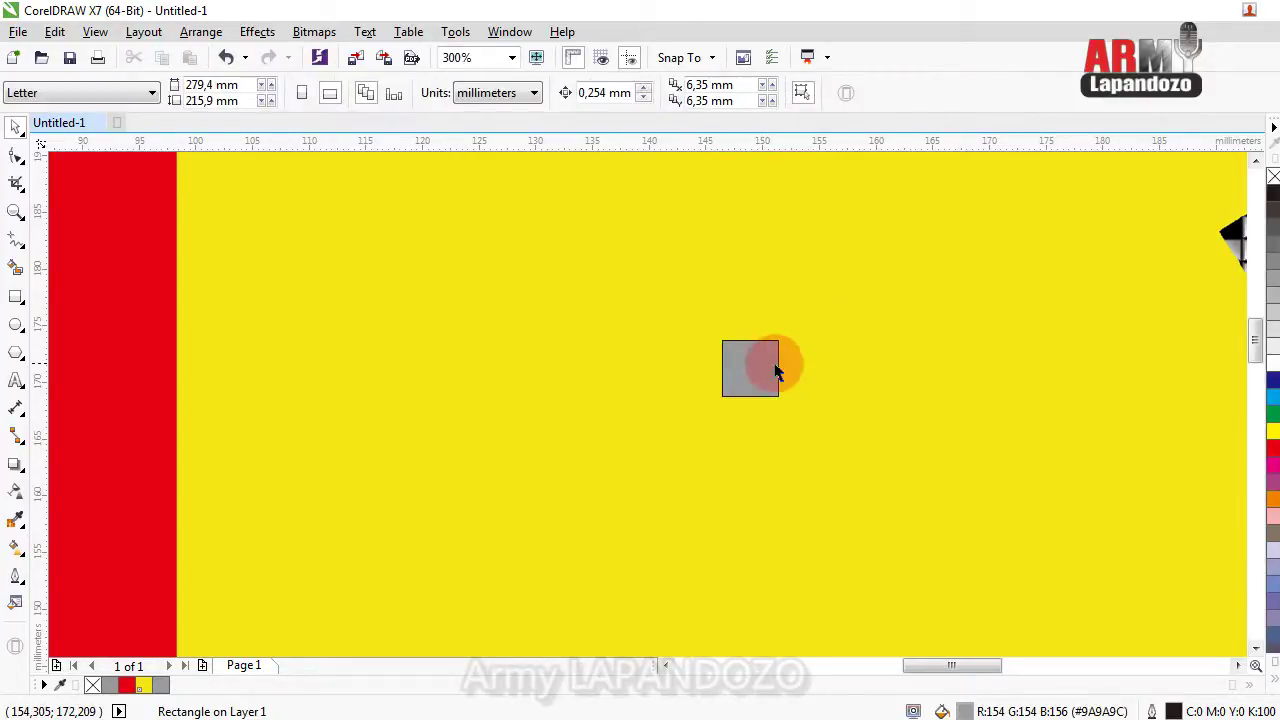
Extrude the remaining grey square with the Extrude tool, with the vanishing point about -0.53 mm across and -0.79 mm vertically.
left_click(762, 367)
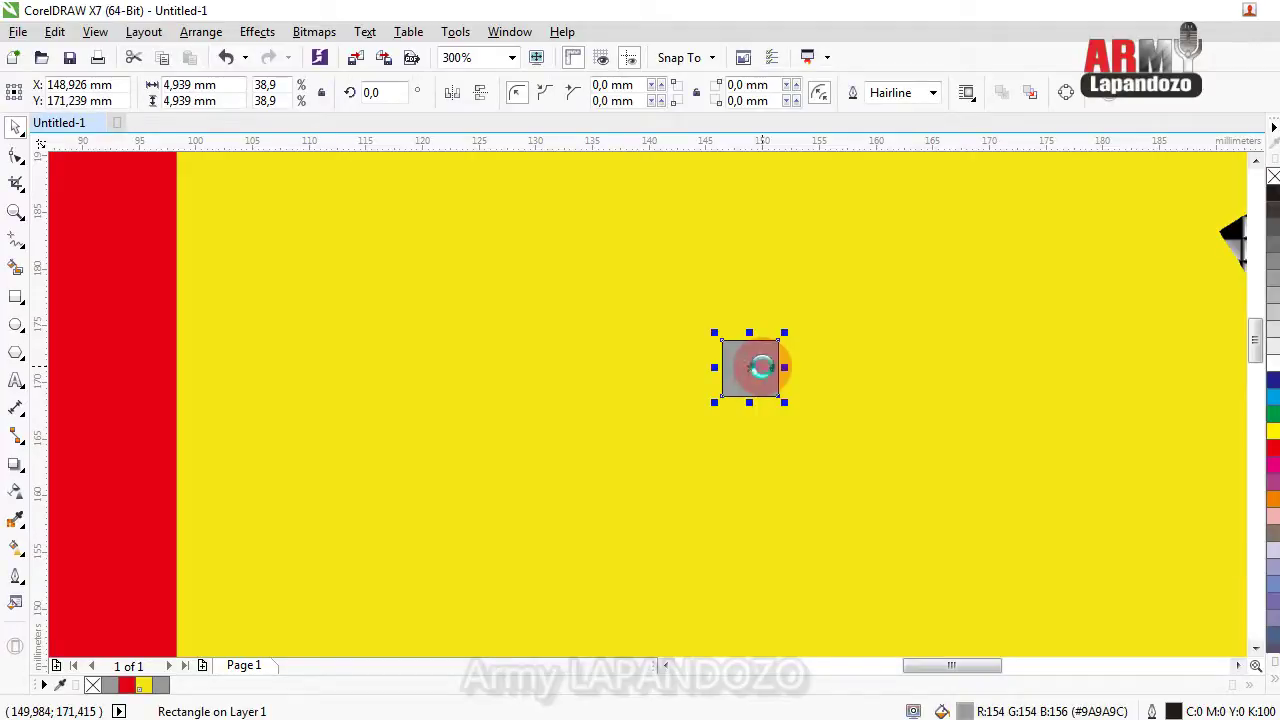
left_click(16, 466)
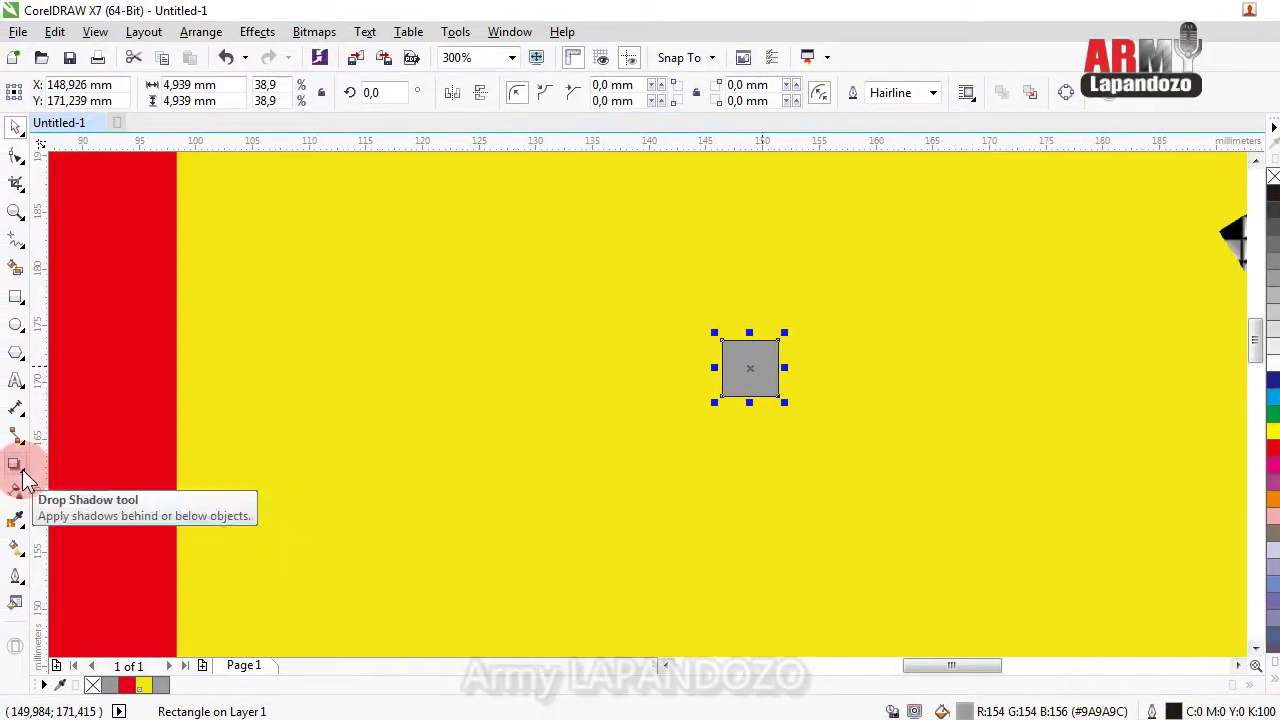
left_click(22, 474)
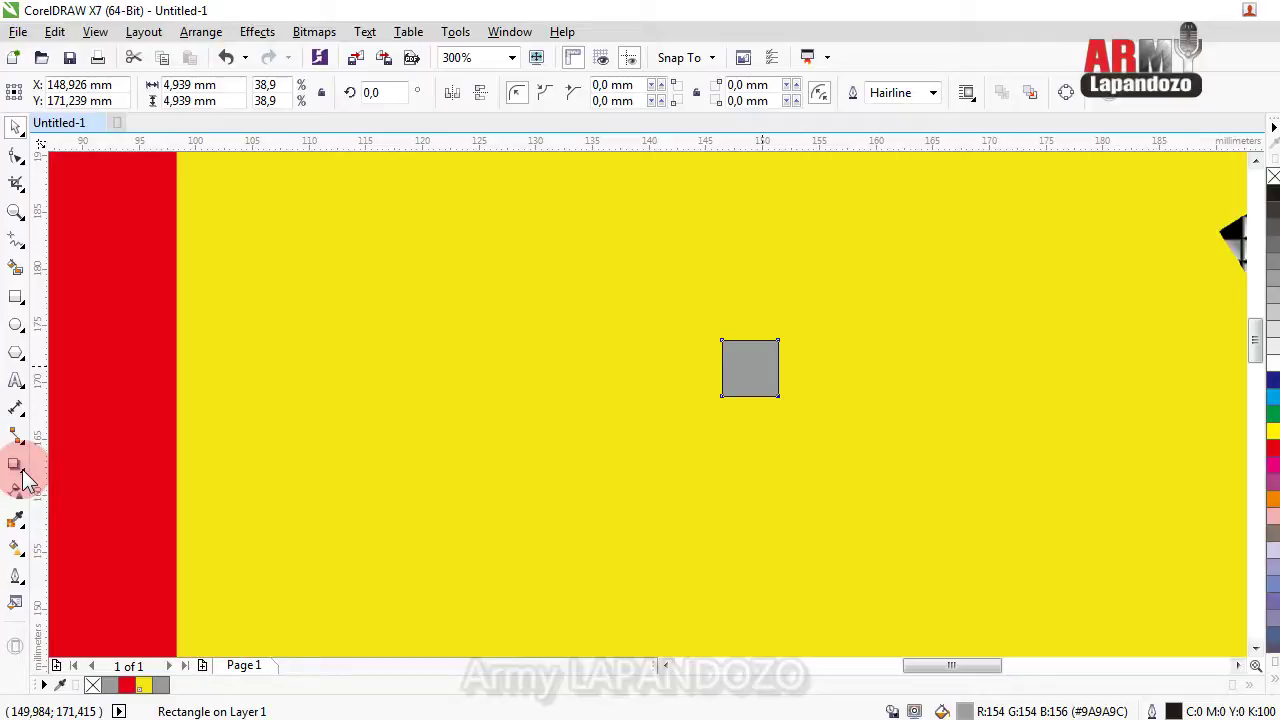
left_click(25, 478)
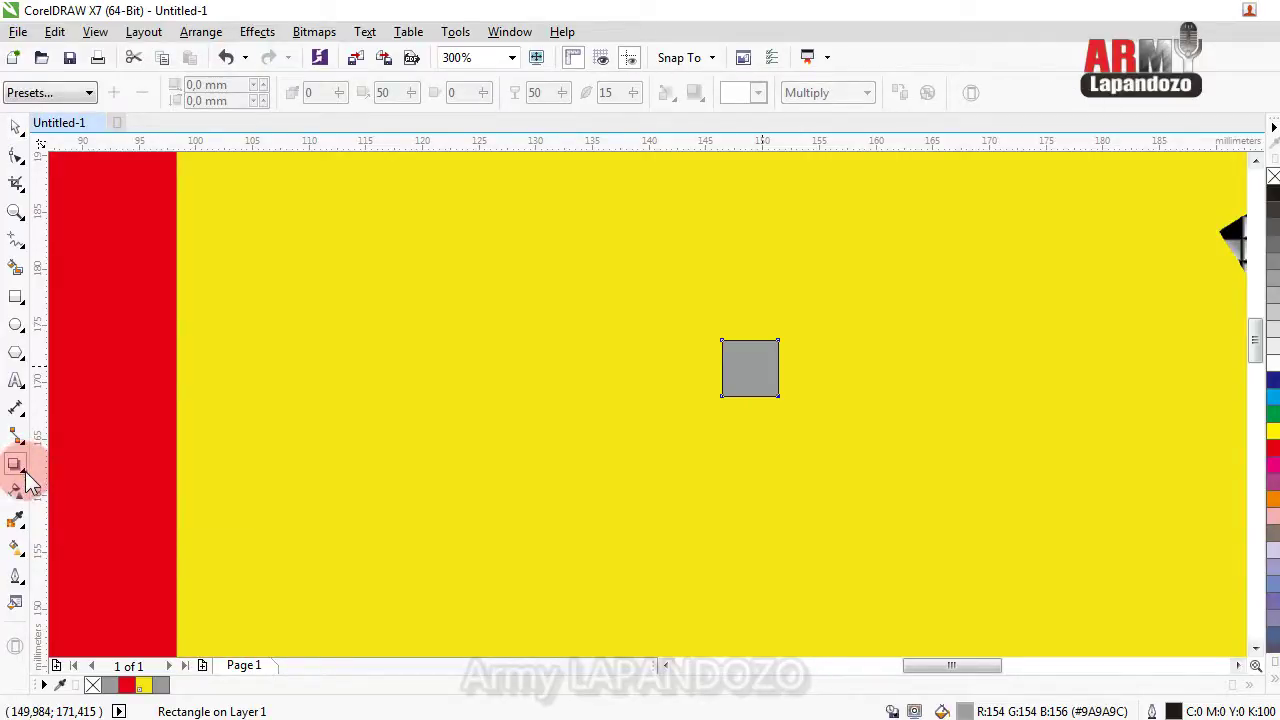
left_click(28, 485)
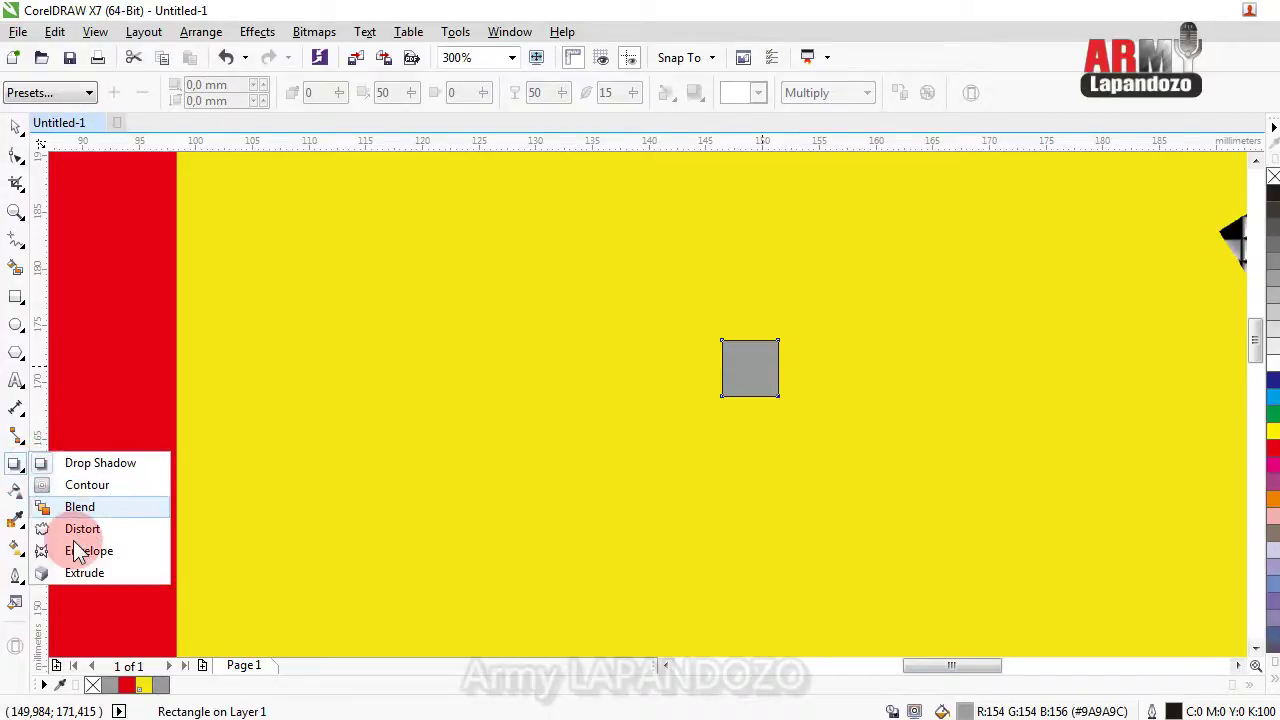
key("Escape")
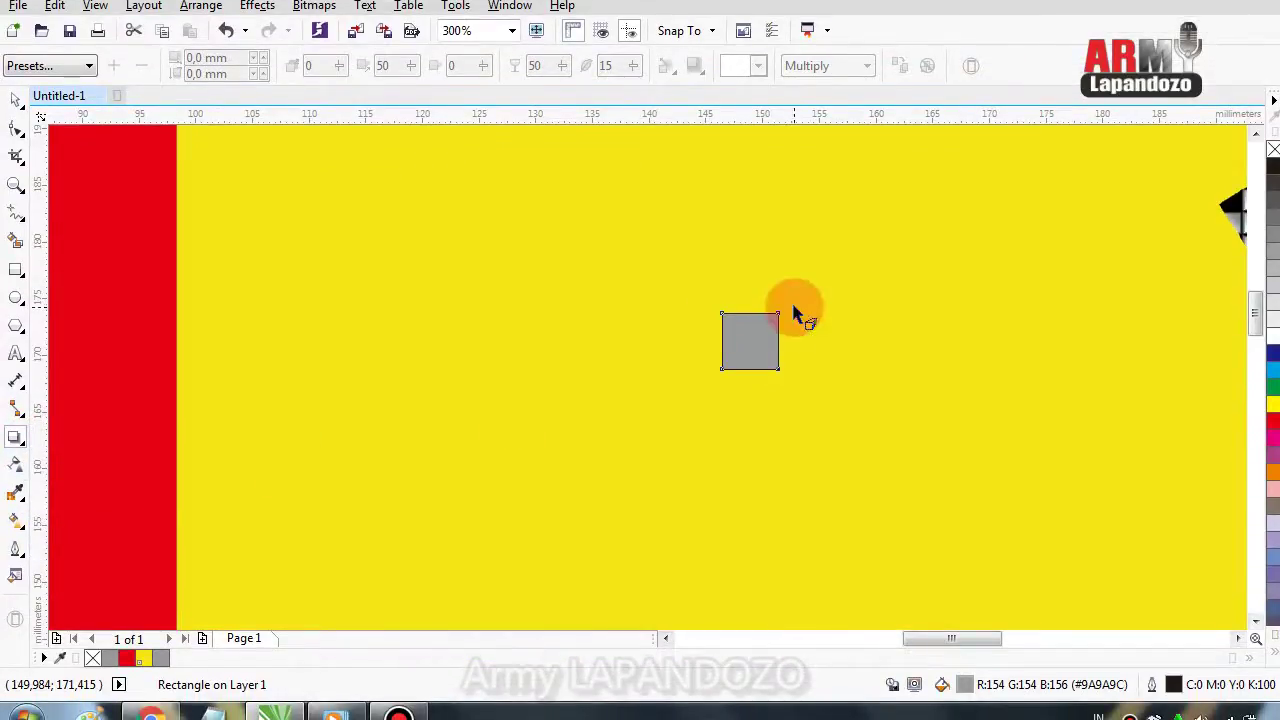
mouse_move(748, 355)
left_mouse_down()
mouse_move(738, 380)
mouse_move(746, 345)
left_mouse_up()
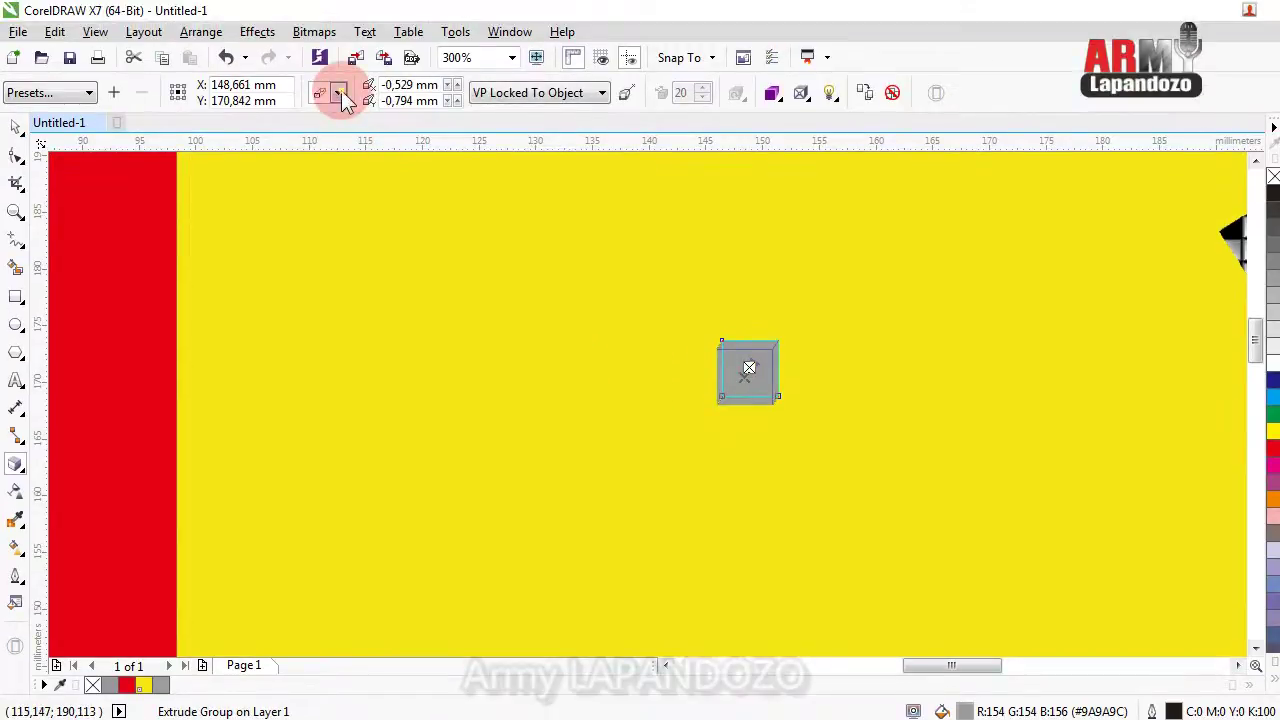
Set the extrusion type to the one that puts a smaller face in front of the original square.
left_click(340, 93)
left_click(328, 120)
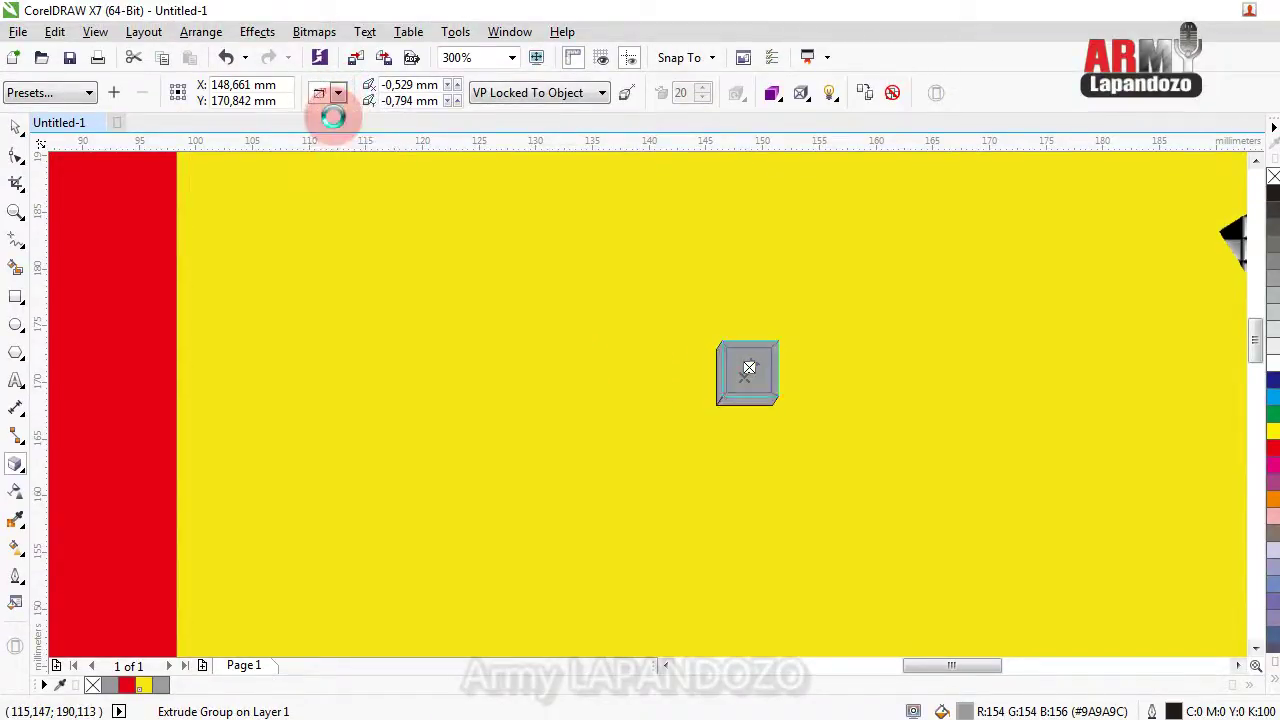
left_click_drag(718, 339, 784, 360)
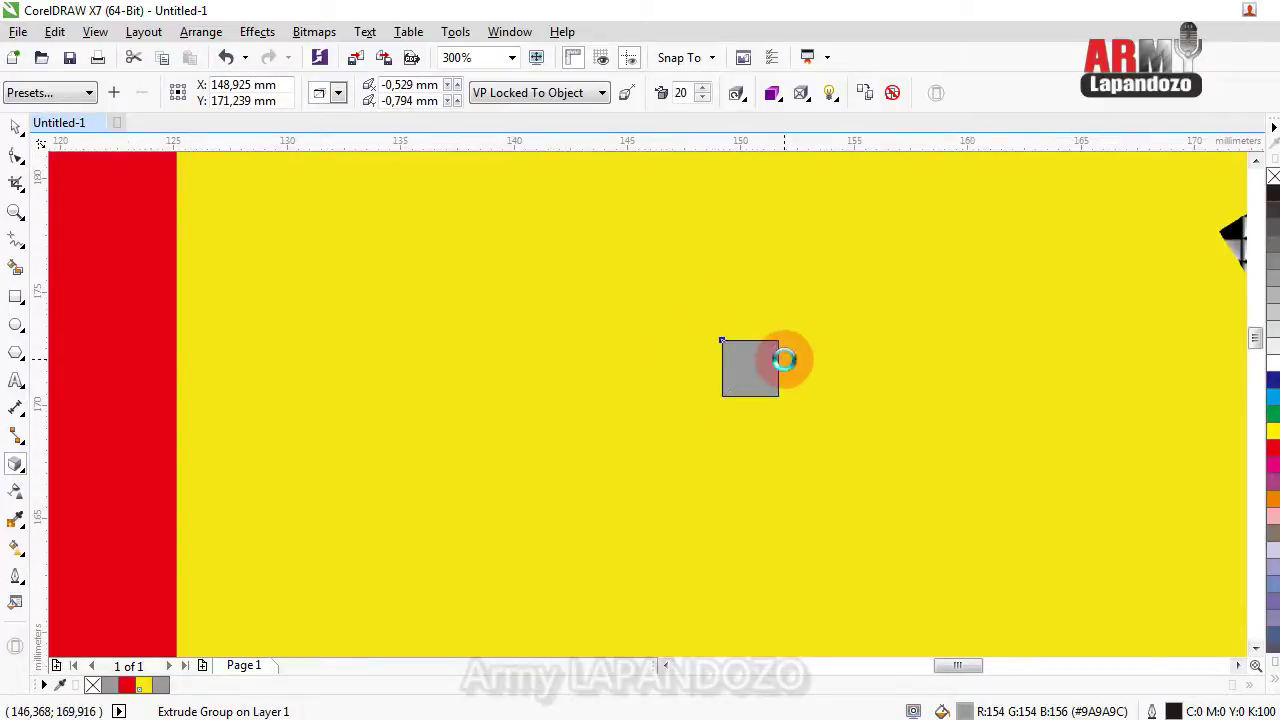
scroll(784, 360, "up", 2)
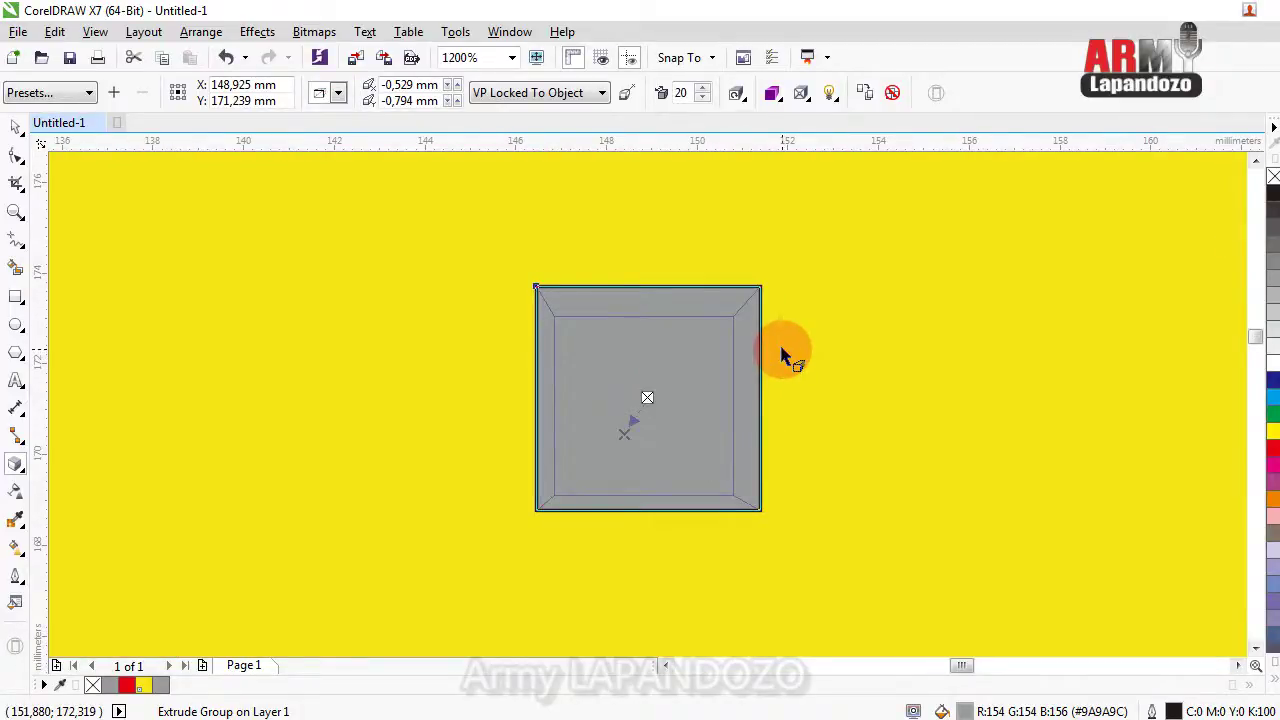
left_click(338, 93)
left_click(361, 121)
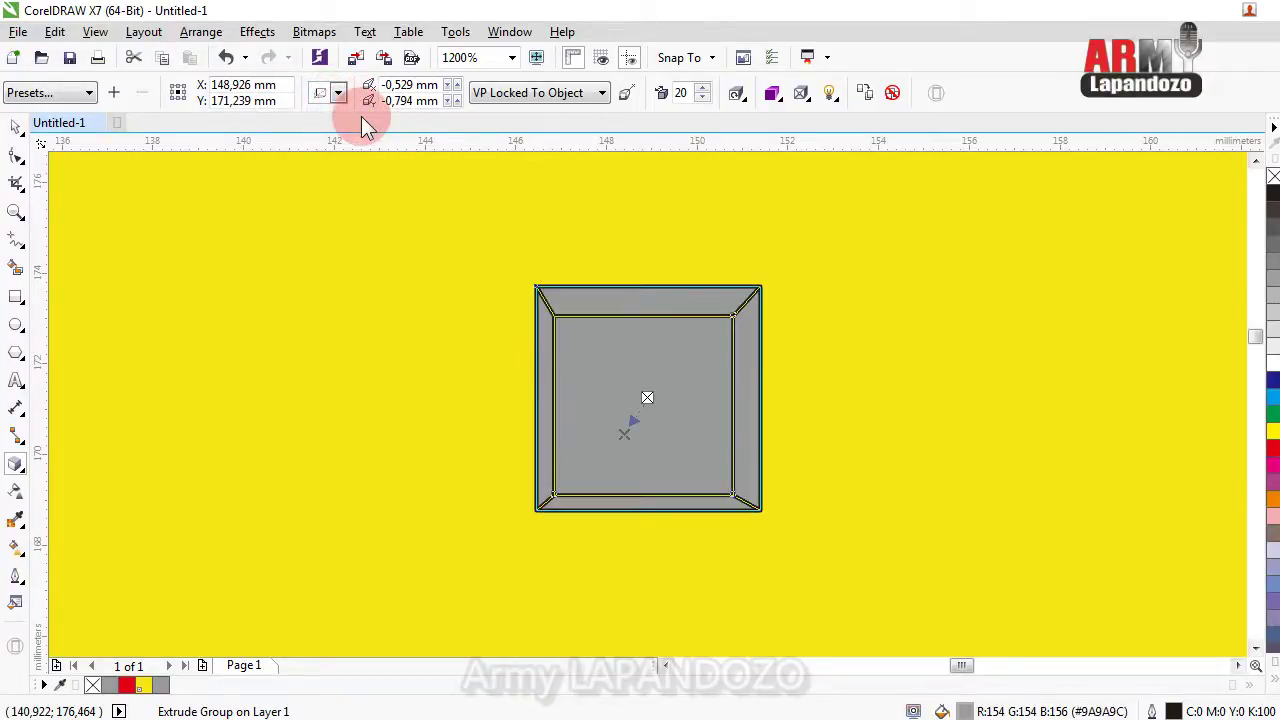
Try the extrusion type with a larger front outline, and switch back to the smaller front face.
left_click(338, 93)
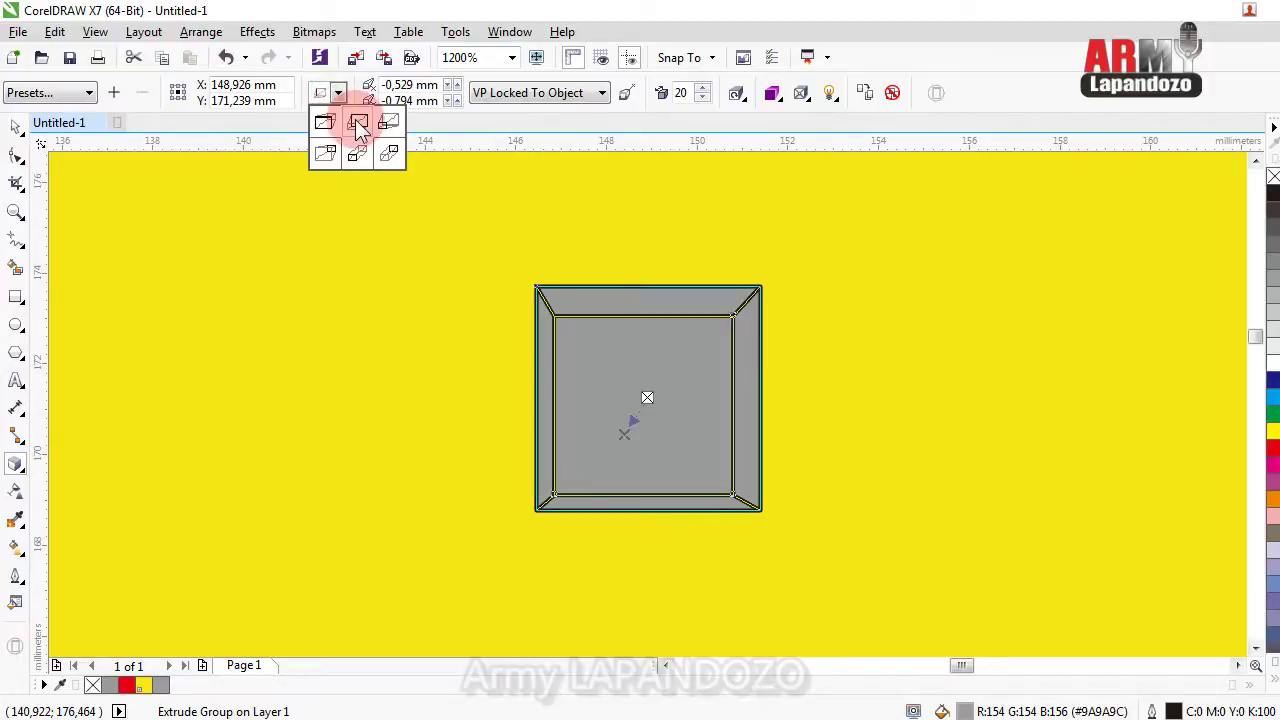
left_click(324, 152)
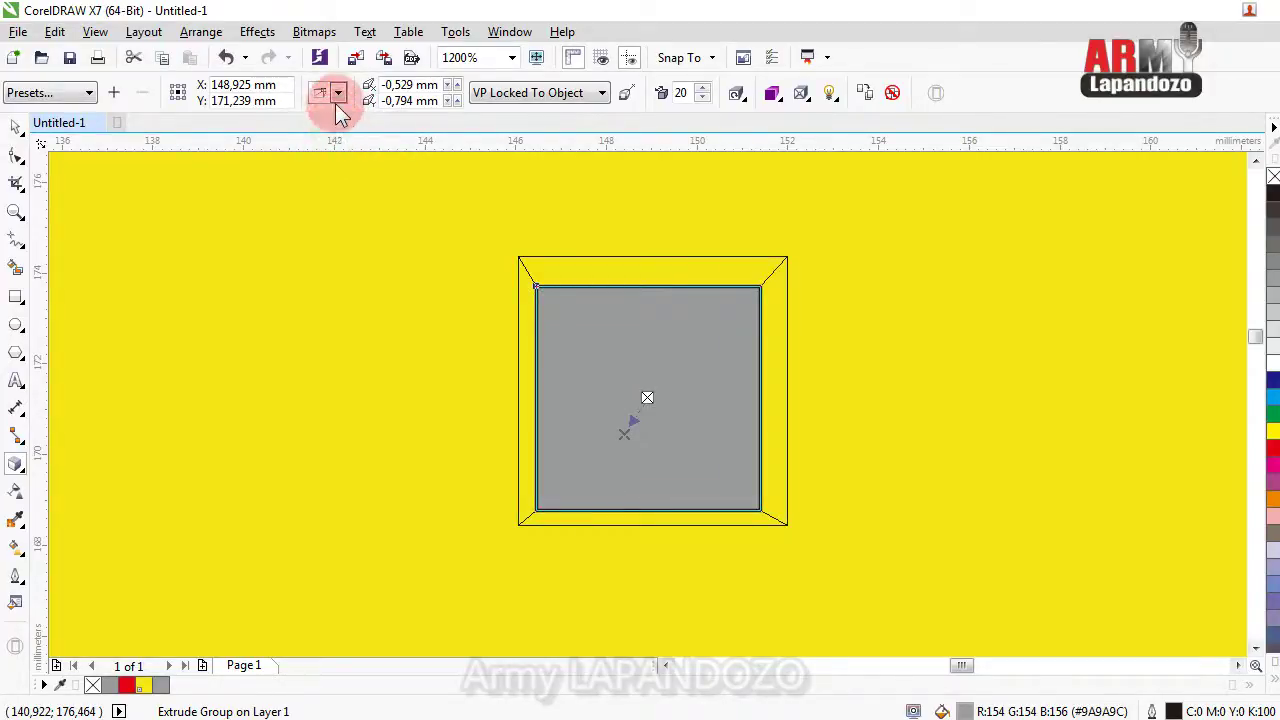
left_click(338, 93)
left_click(356, 122)
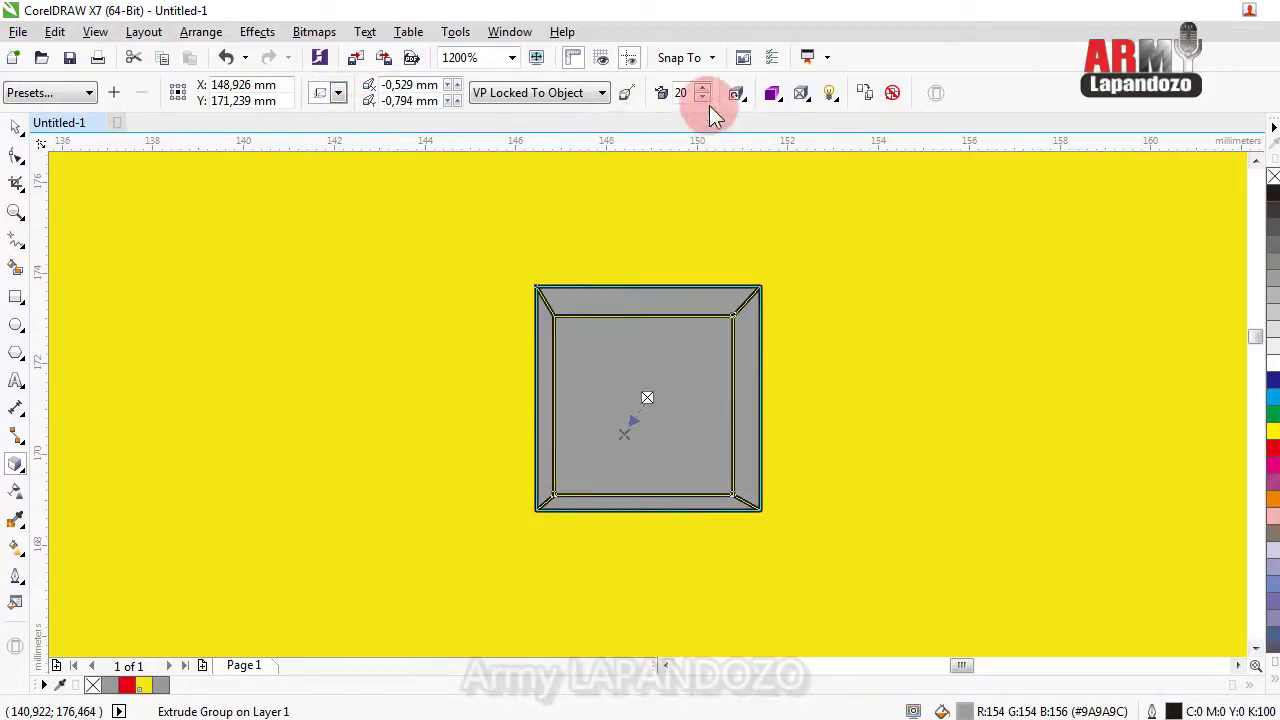
Colour the extrusion with color shading that runs from grey to black.
left_click(771, 93)
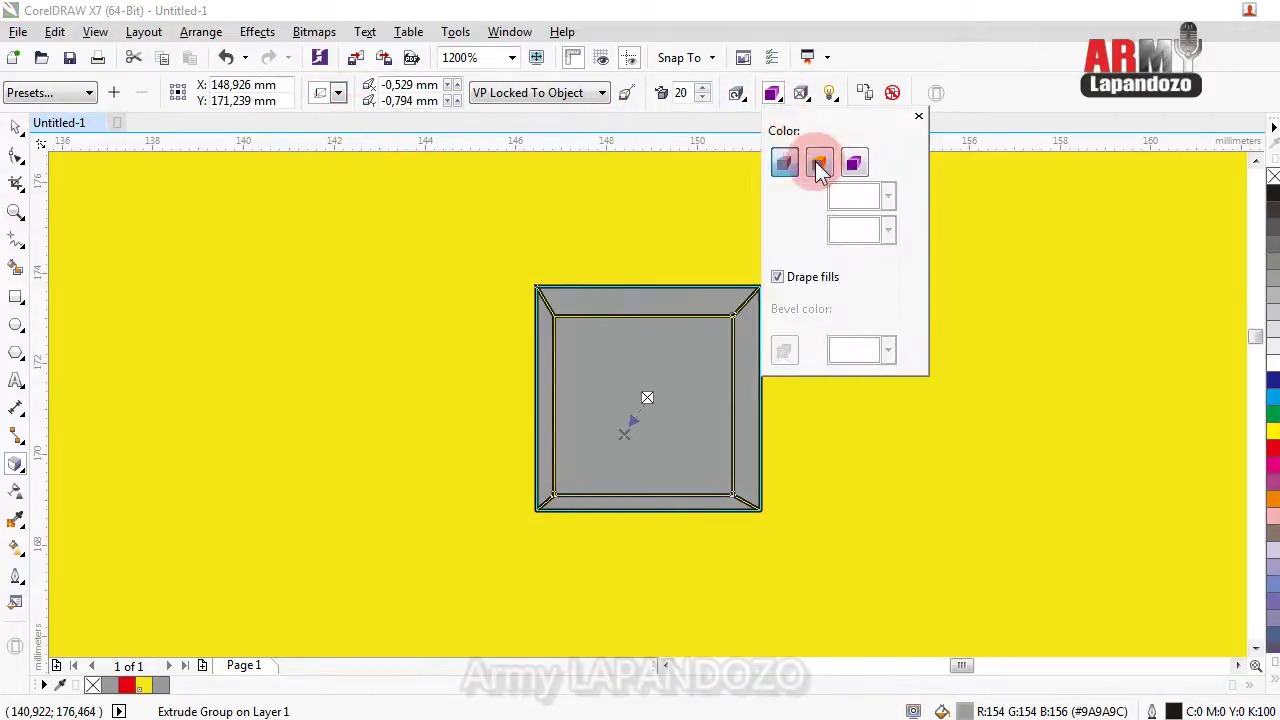
left_click(818, 163)
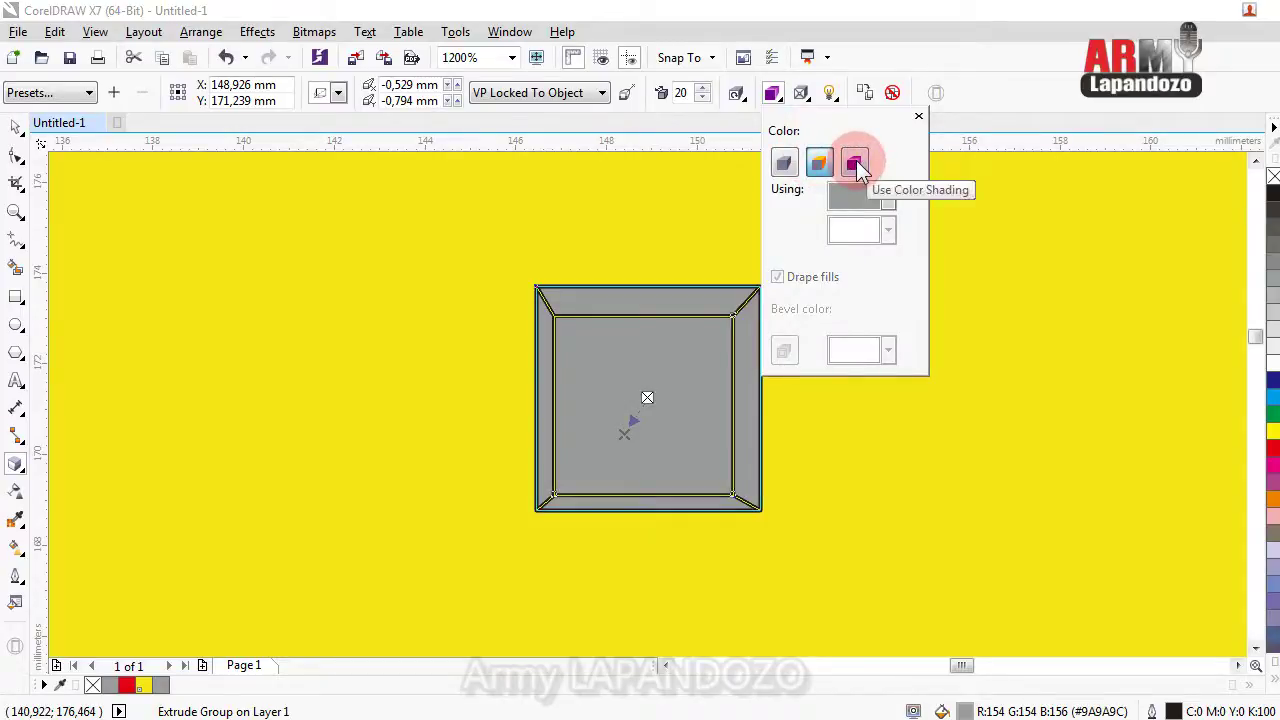
left_click(857, 164)
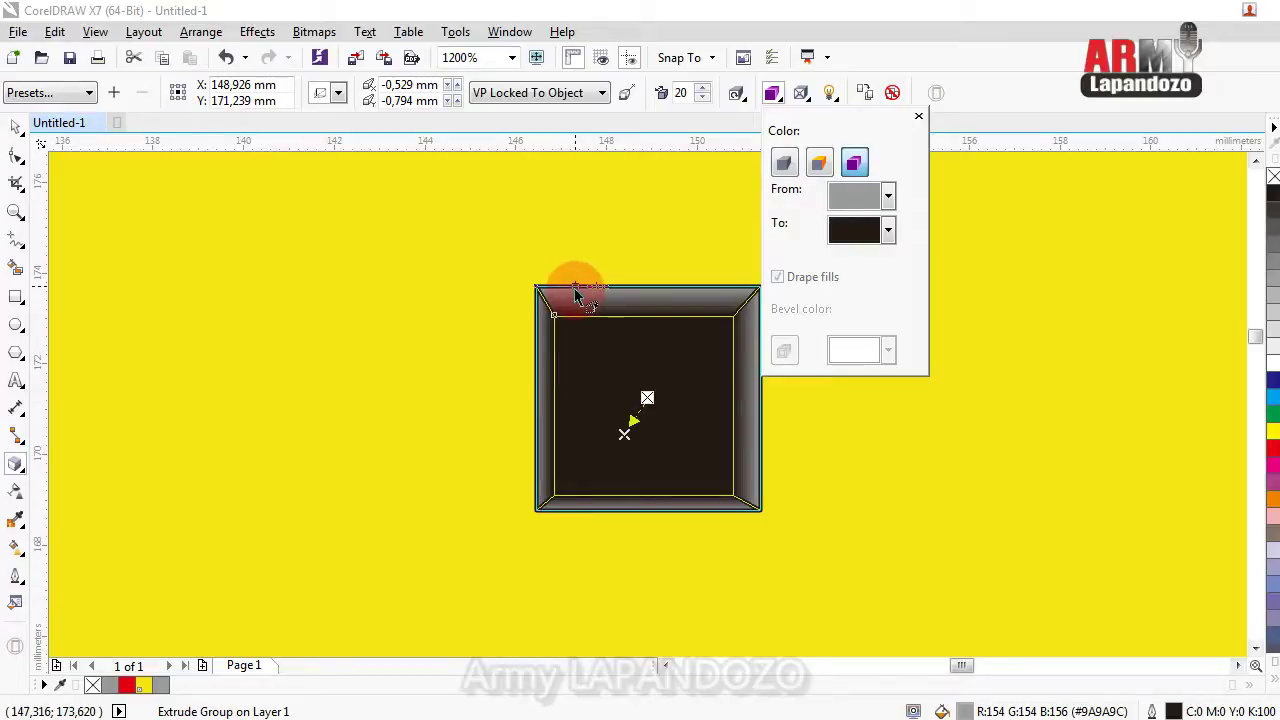
left_click(620, 440)
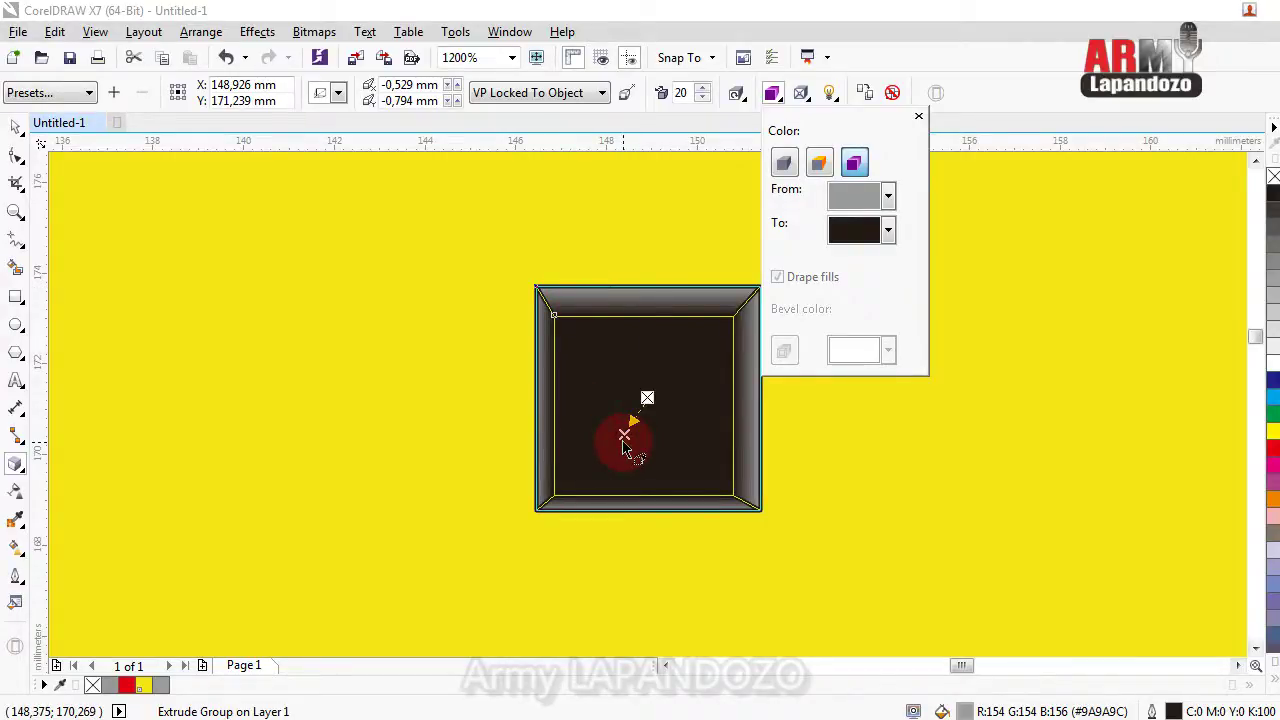
Change the extrusion type to a parallel one behind the square, with the depth about -0.24 mm across and -0.29 mm vertically.
left_click(338, 93)
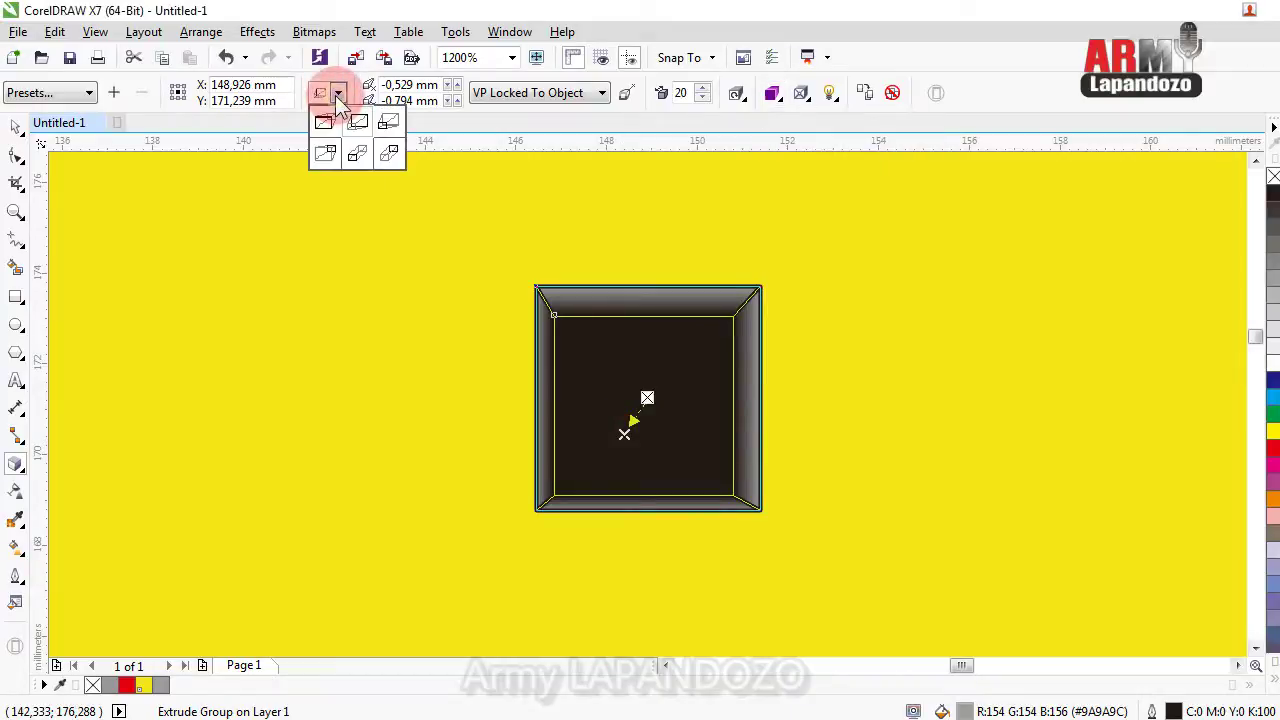
left_click(356, 158)
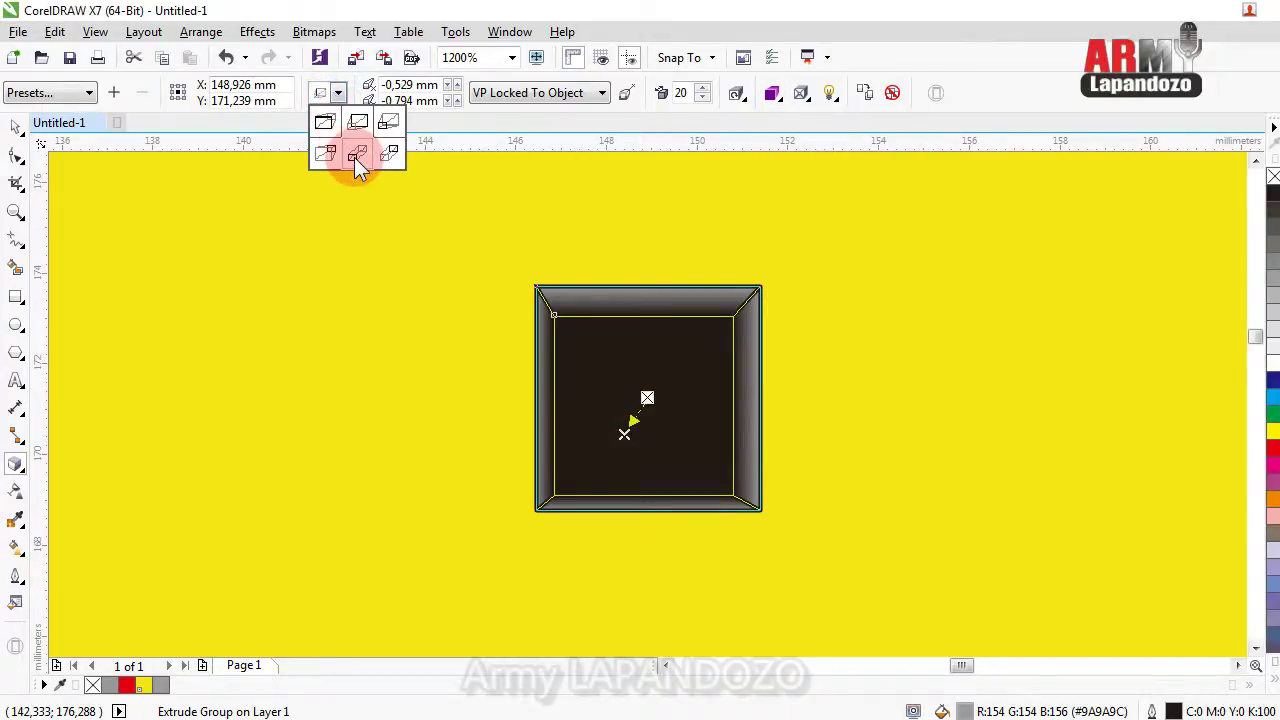
left_click_drag(624, 434, 583, 433)
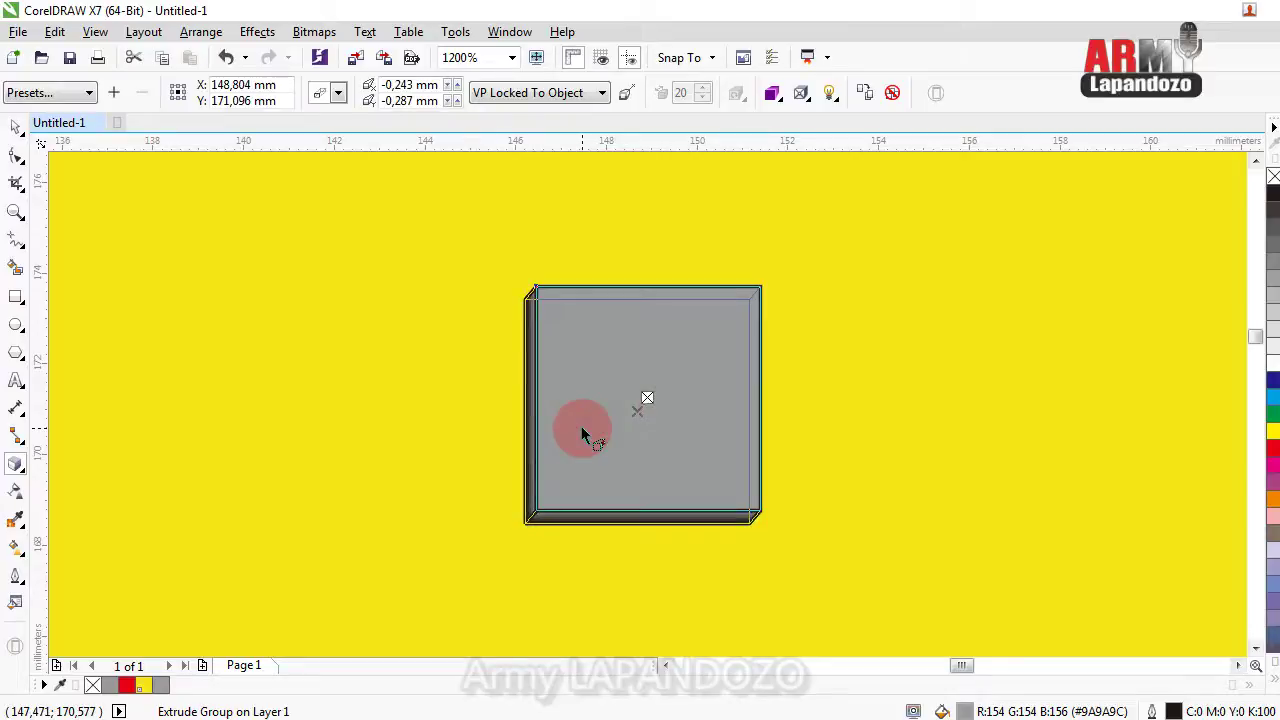
Try a solid color on the extrusion, and switch back to color shading from grey to black.
left_click(784, 104)
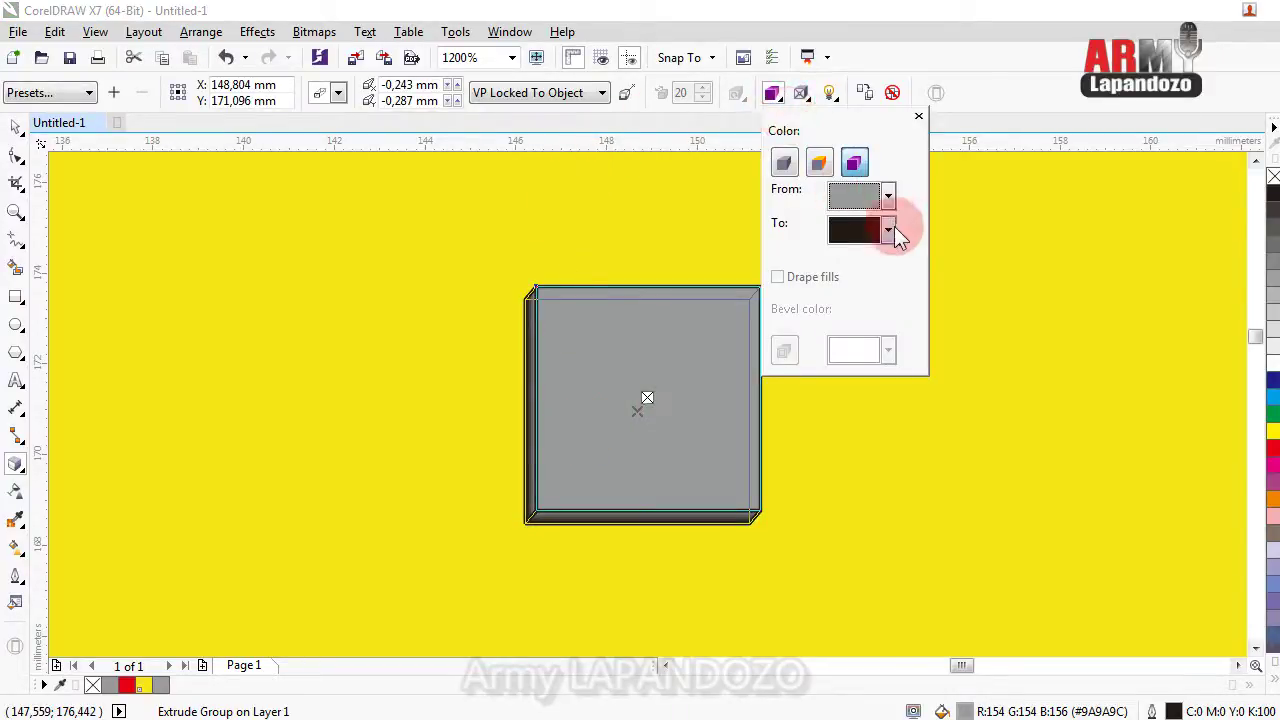
left_click(821, 165)
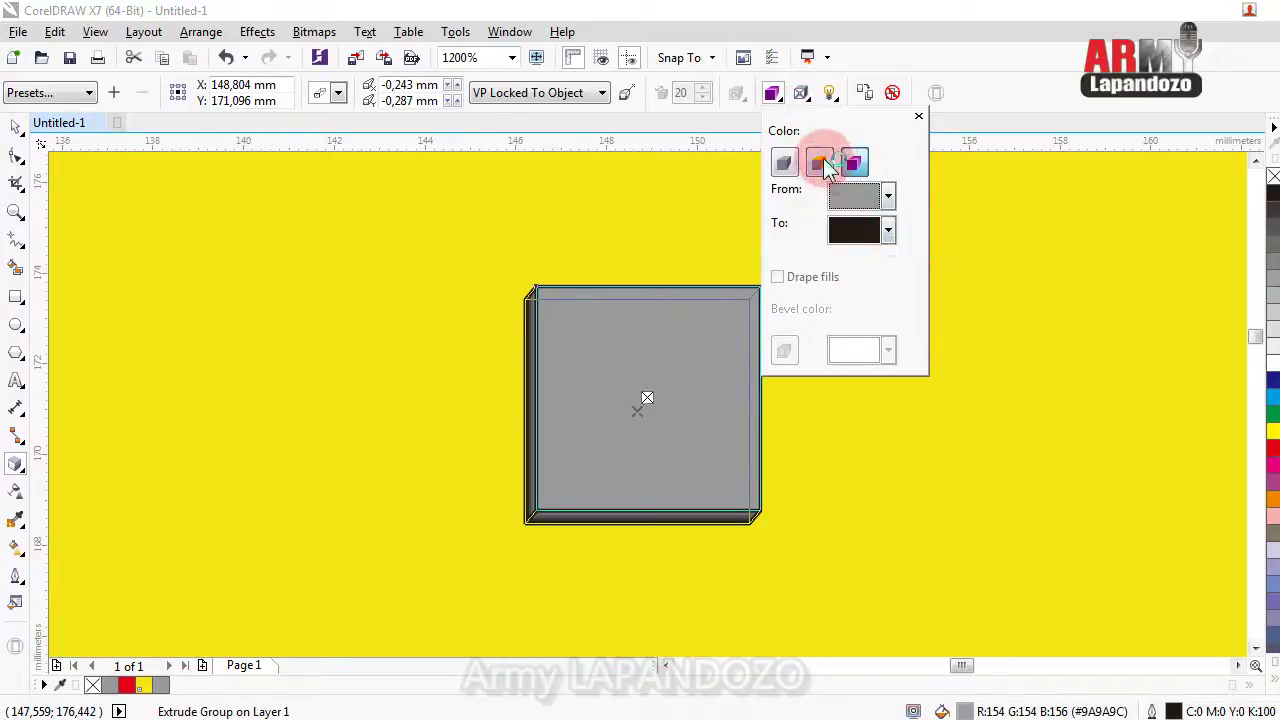
left_click(821, 163)
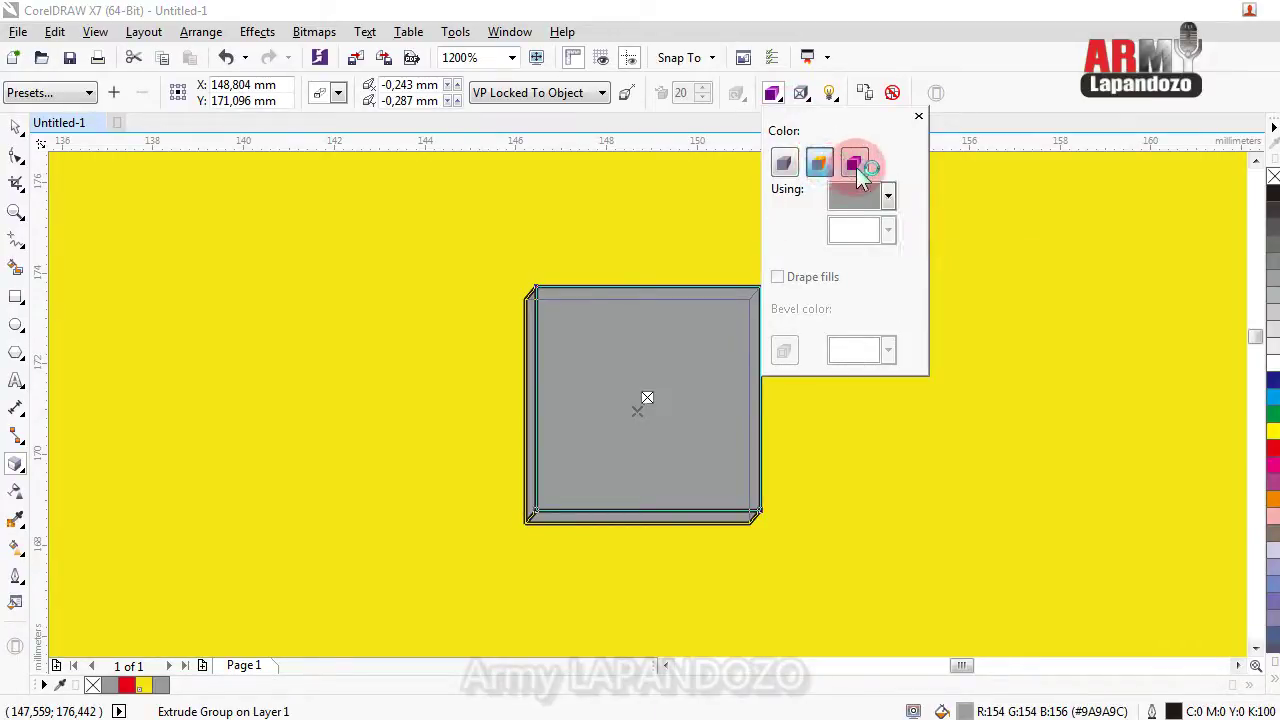
left_click(821, 166)
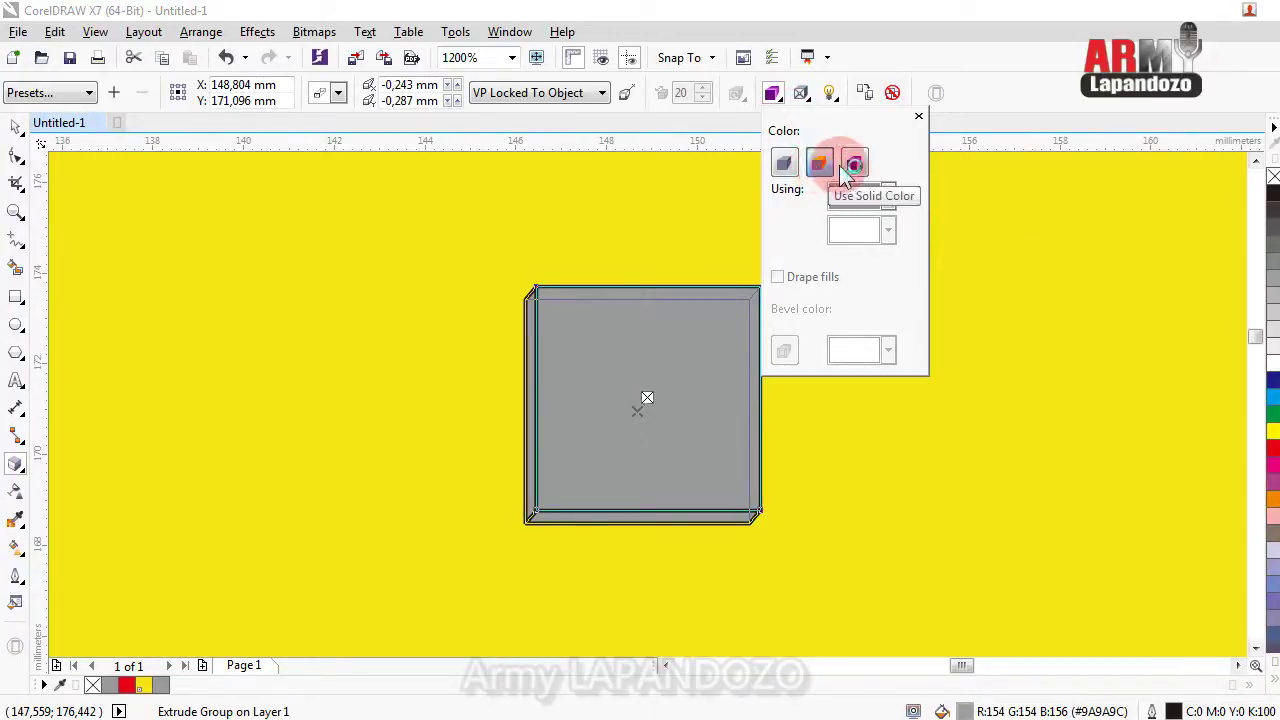
left_click(853, 165)
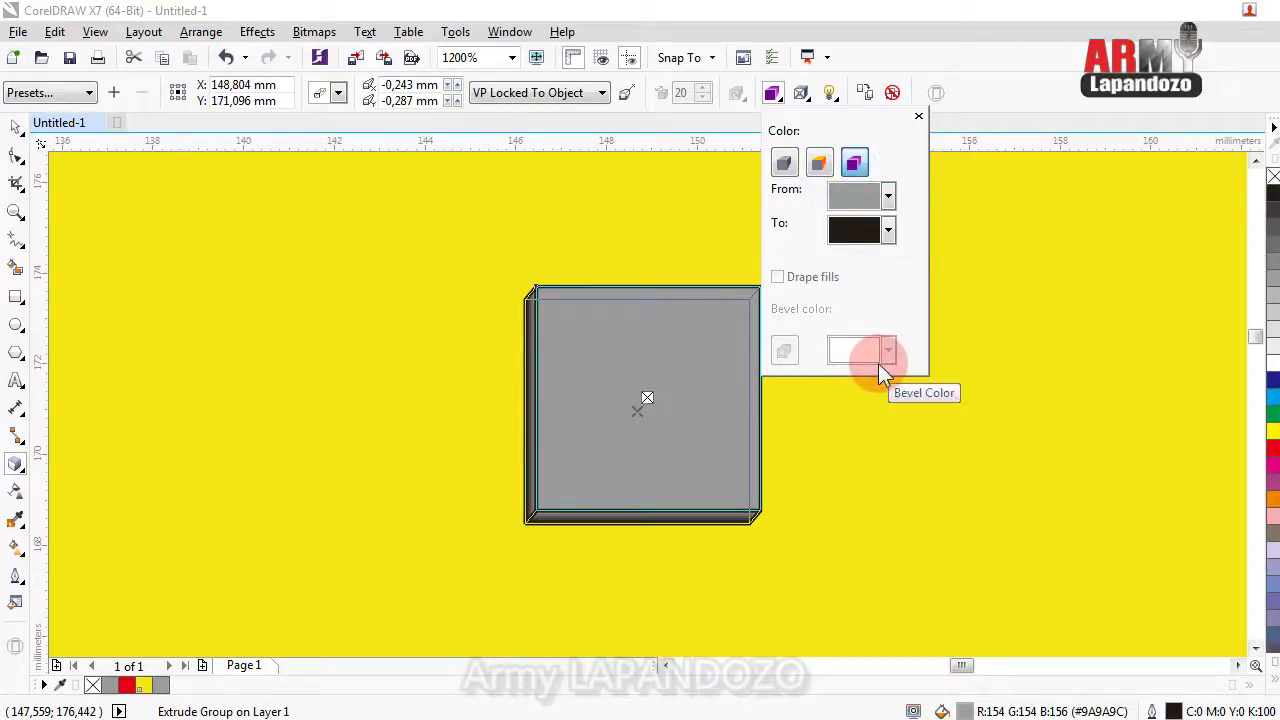
Copy only the front square to the right of the extruded tile, and delete that copy.
left_click(16, 126)
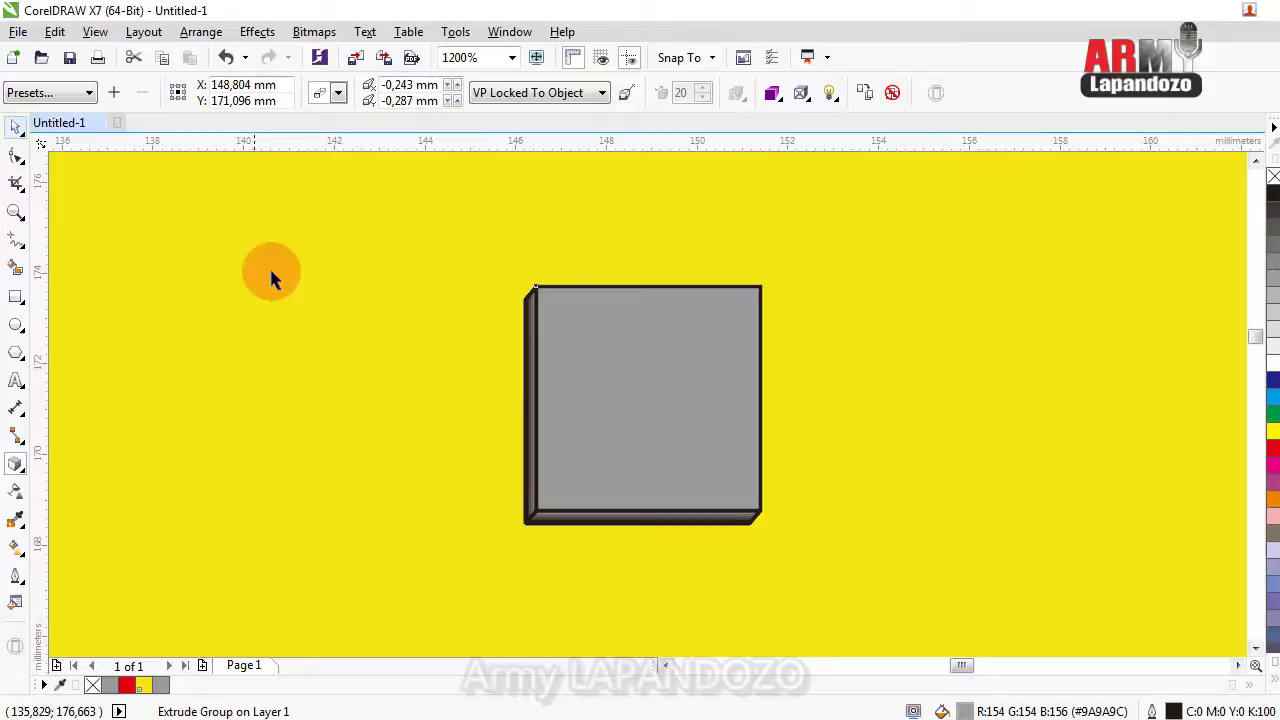
left_click(632, 382)
left_click(18, 128)
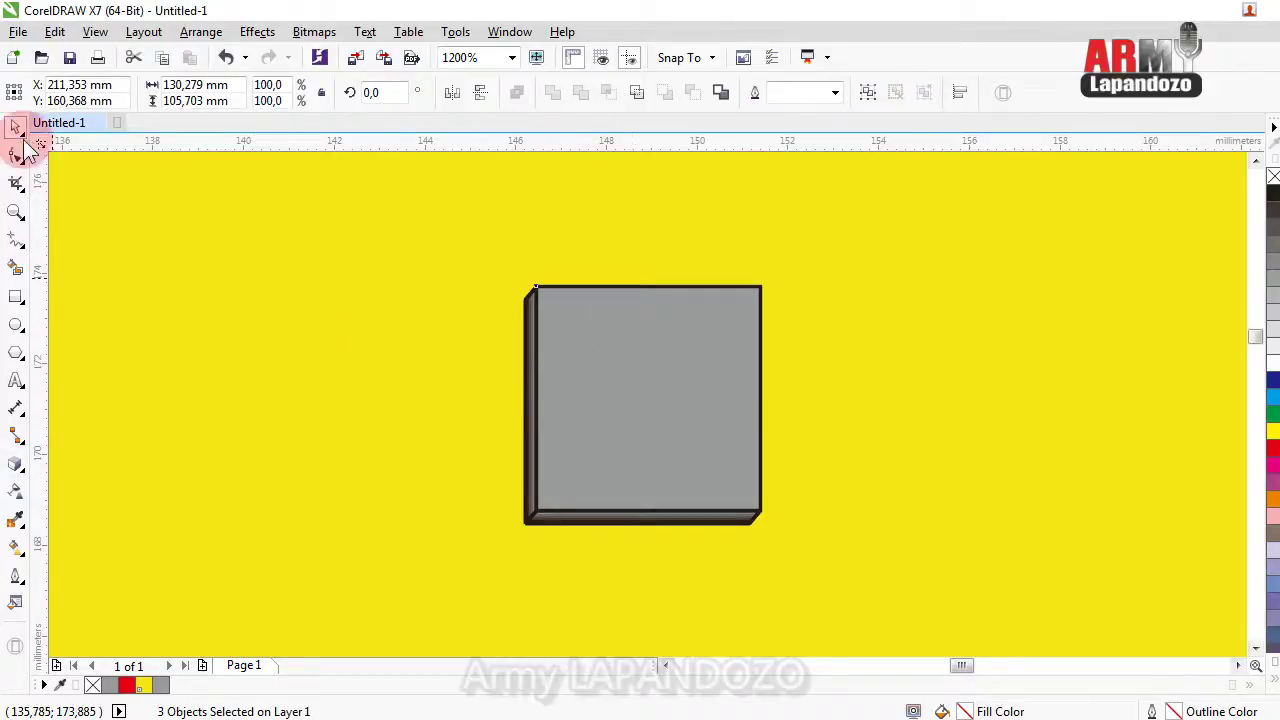
left_click(655, 350)
left_click(1273, 177)
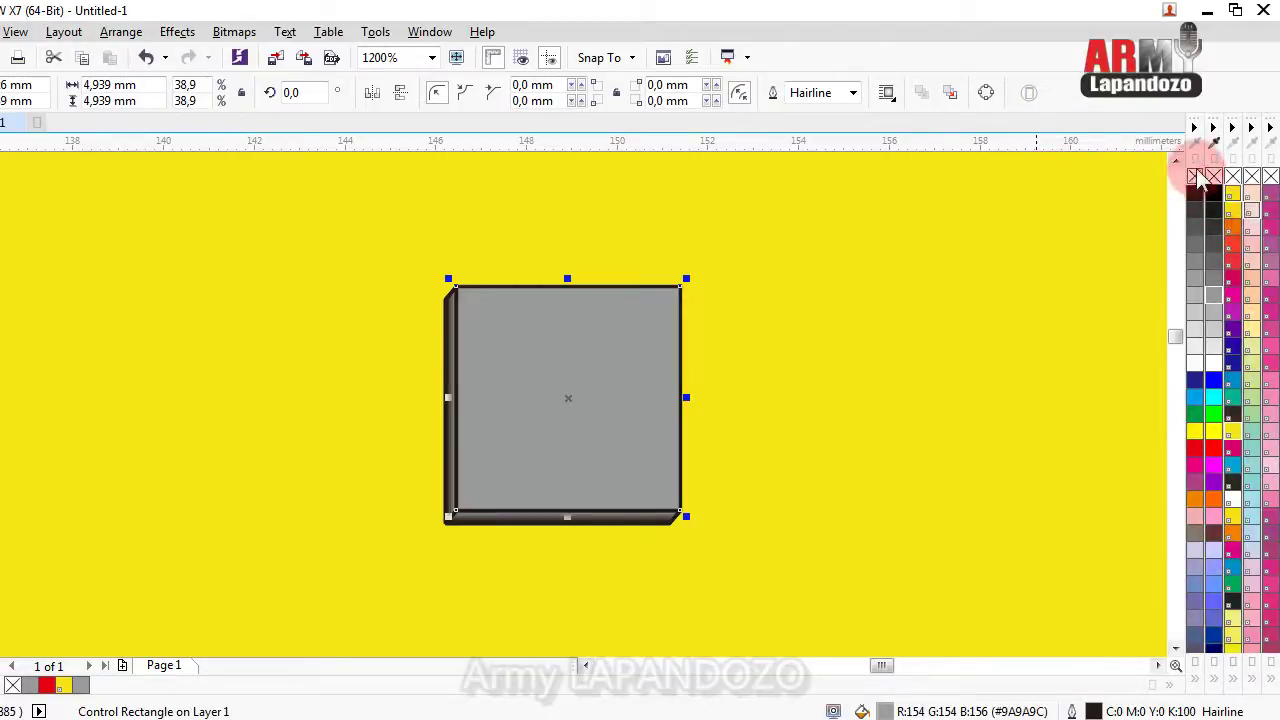
left_click_drag(543, 409, 830, 404)
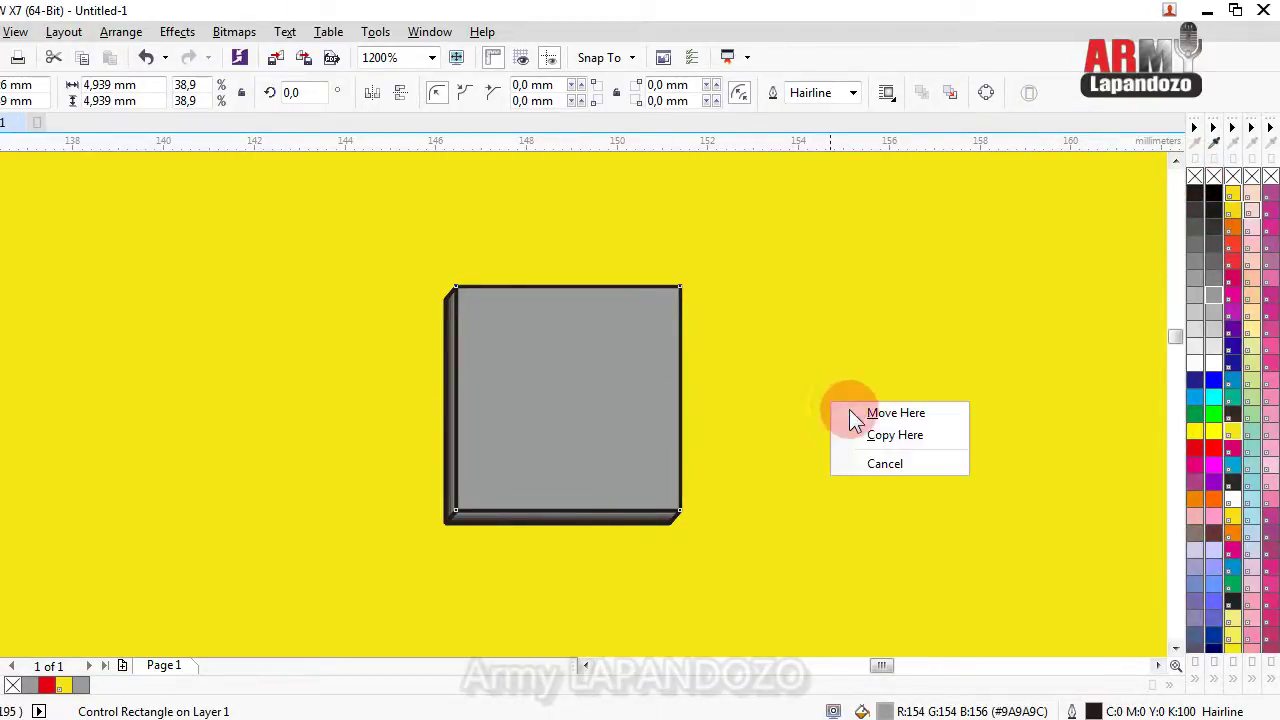
left_click(889, 437)
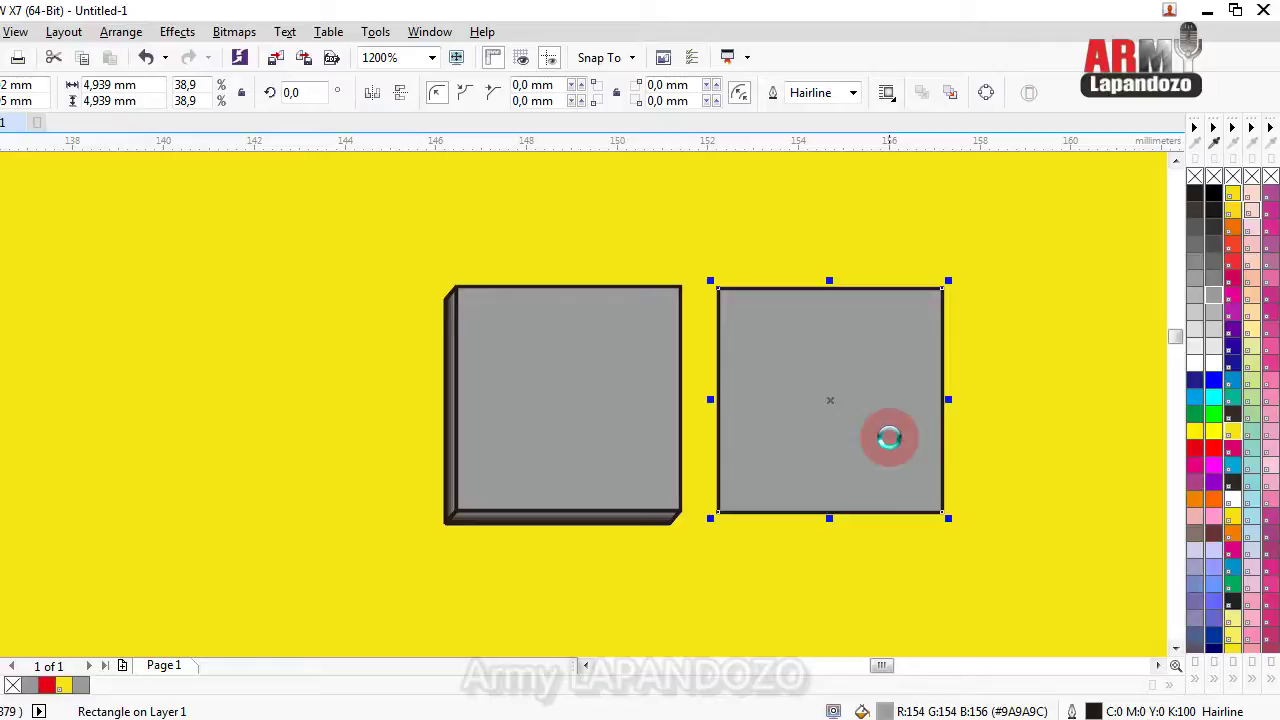
key("Delete")
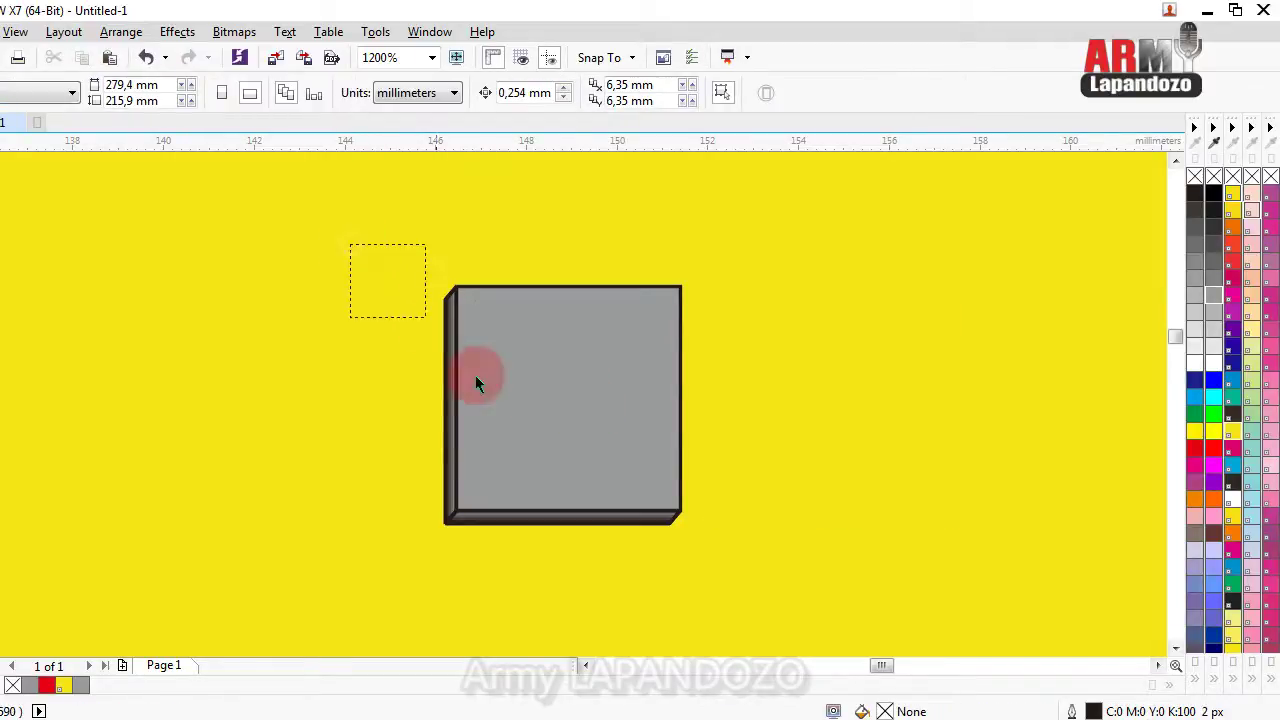
Duplicate the whole extruded tile, front square and extrusion together, just to the right of the original.
left_click_drag(475, 380, 597, 436)
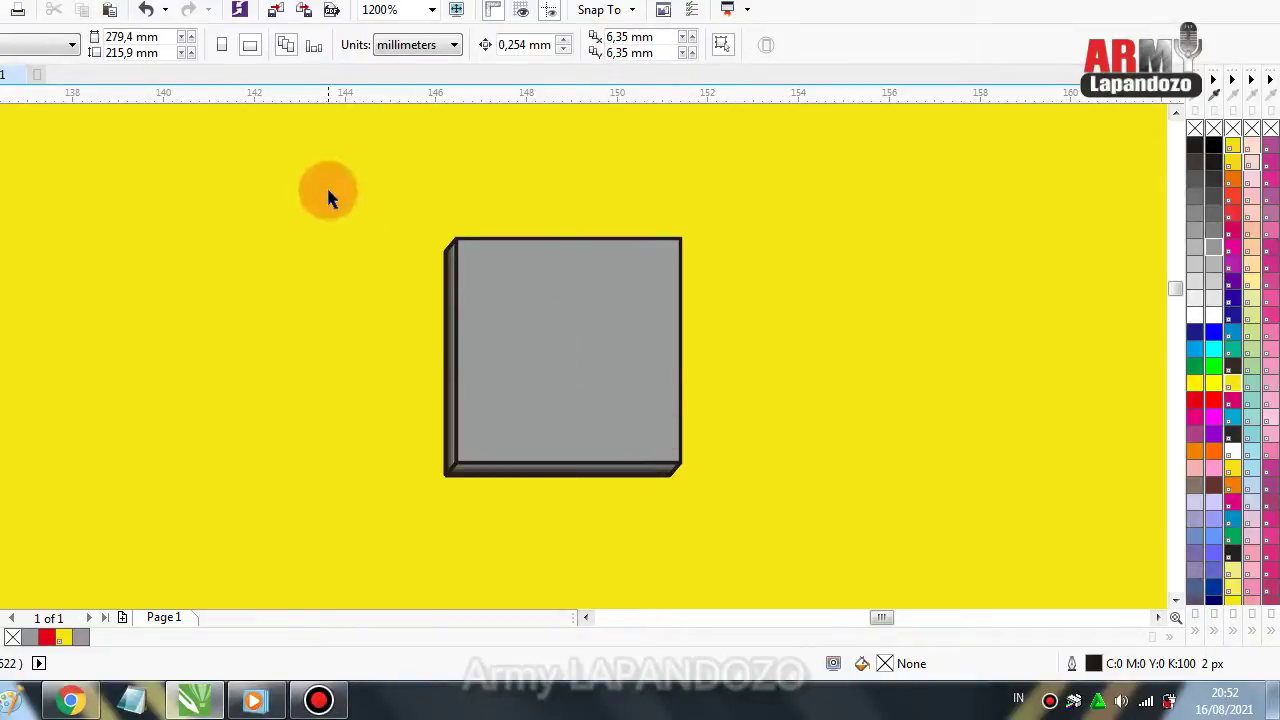
left_click_drag(336, 188, 732, 556)
left_click_drag(564, 366, 824, 369)
left_click(913, 409)
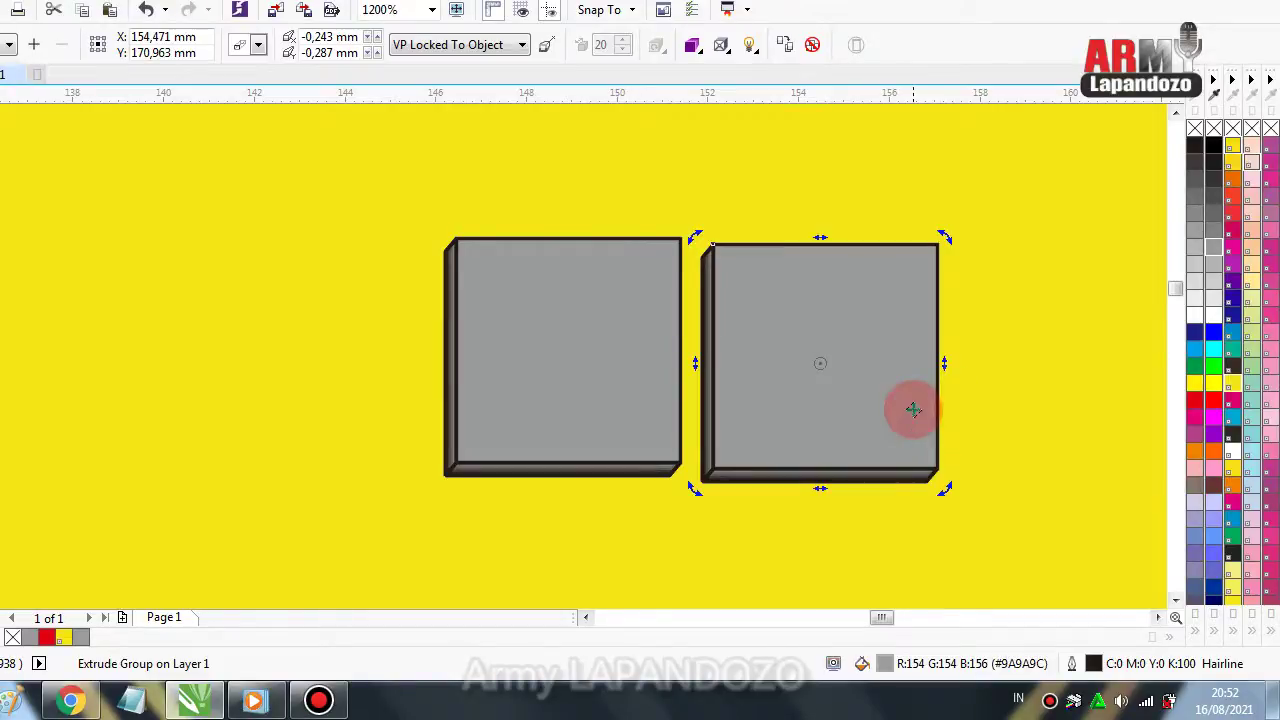
Deepen the duplicate tile's extrusion down and to the left, to about -0.73 mm across and -0.79 mm vertically.
left_click(20, 418)
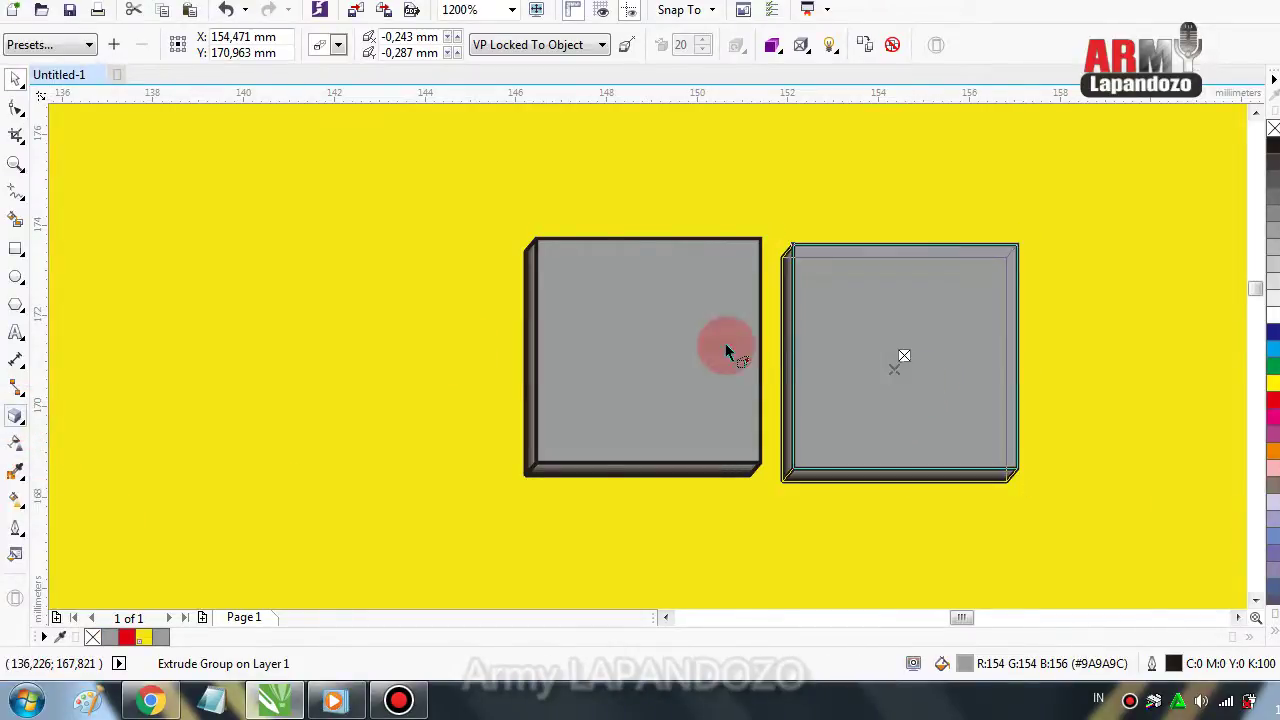
left_click_drag(894, 373, 872, 391)
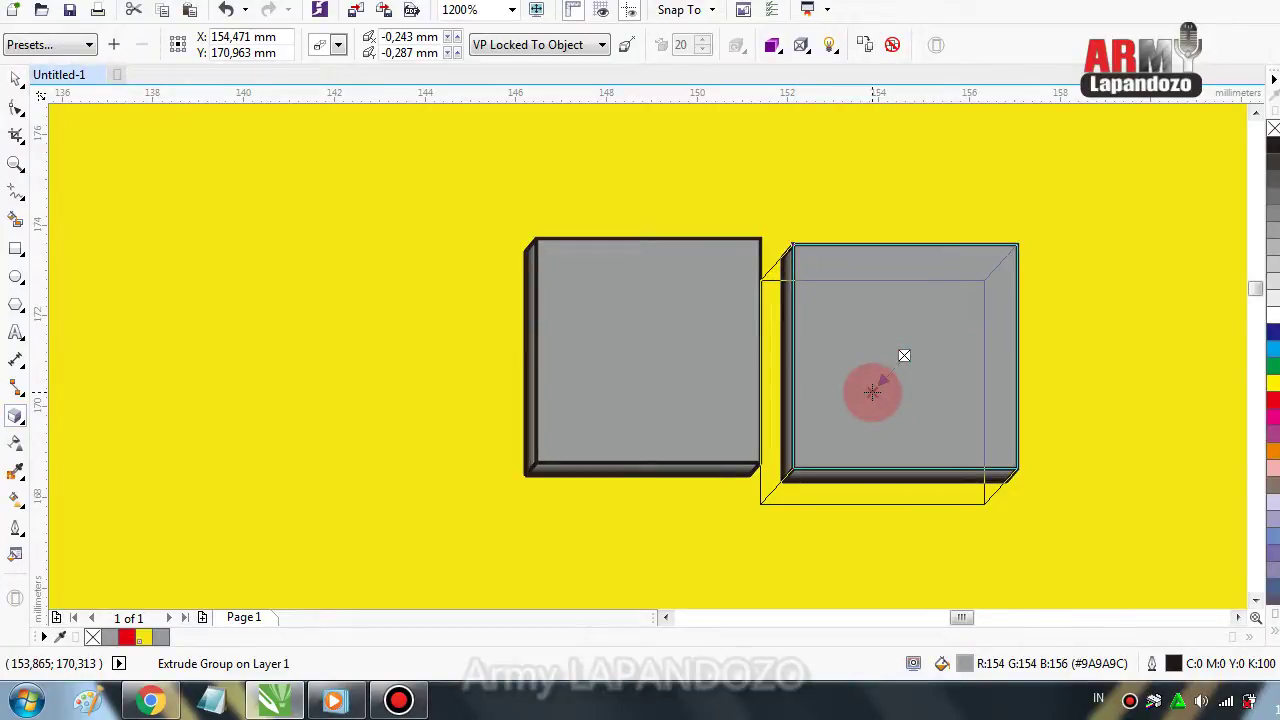
left_click(624, 378)
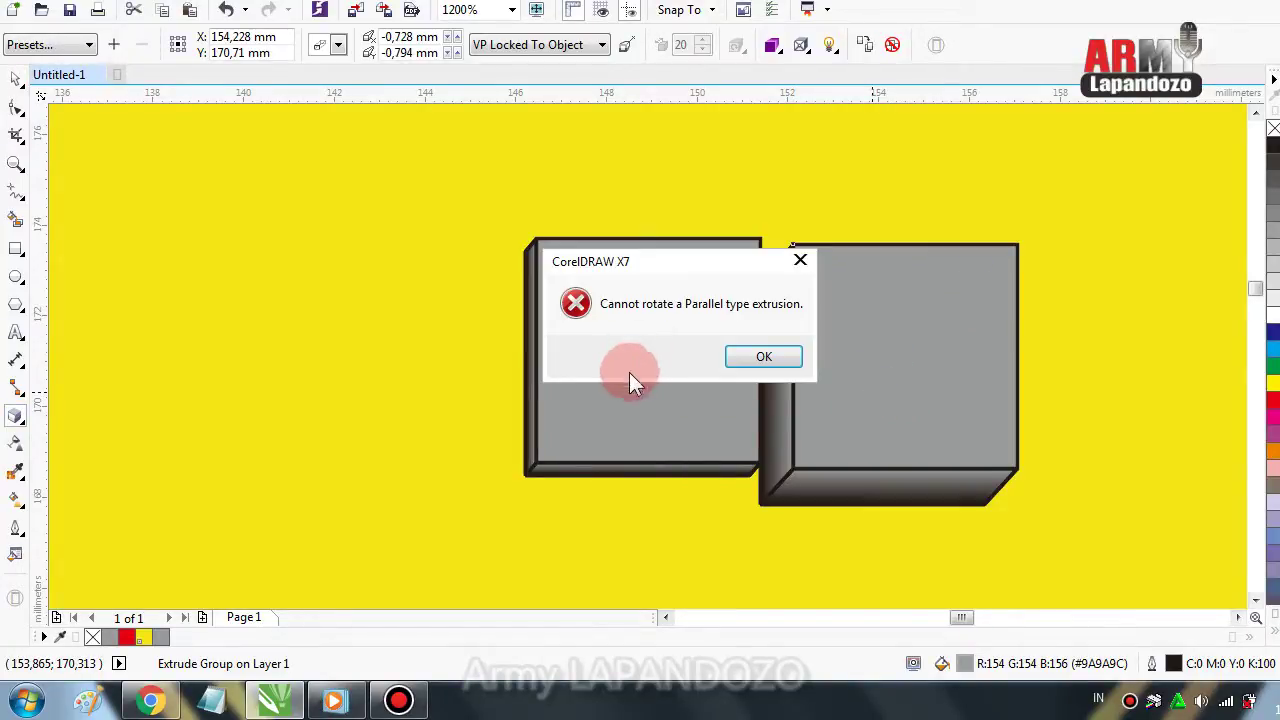
left_click(800, 259)
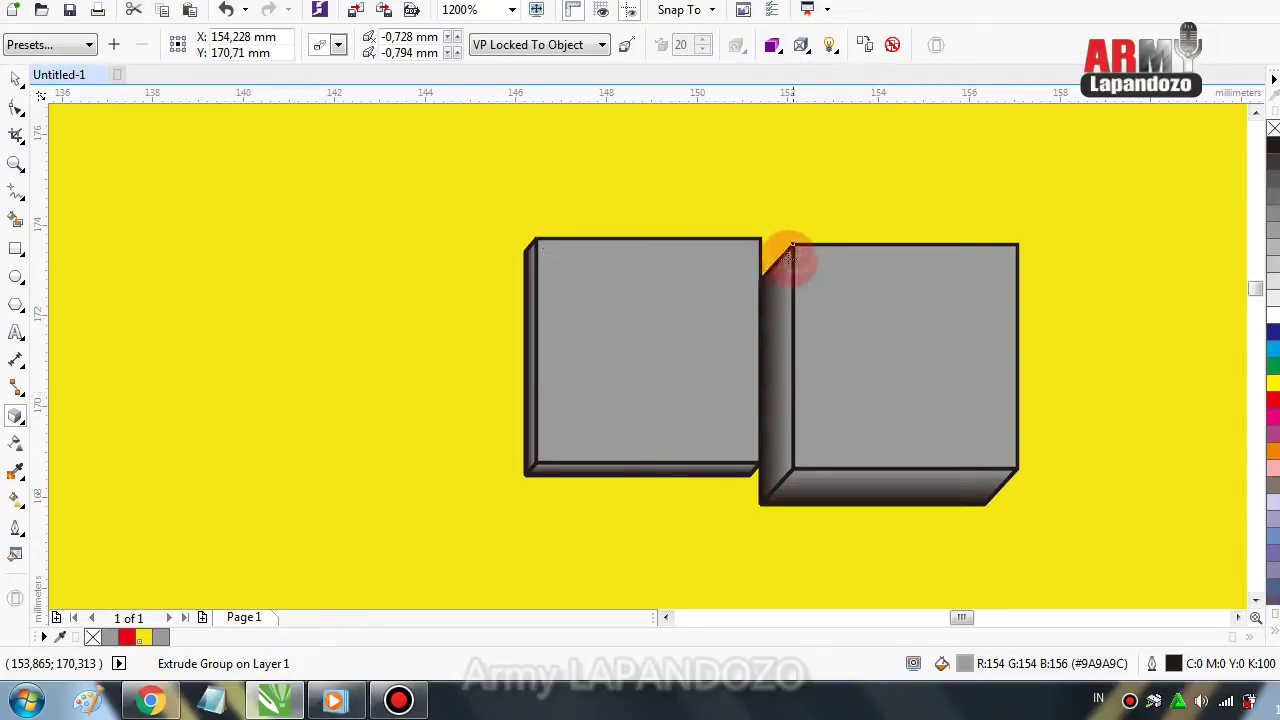
Redirect the original tile's extrusion down and to the right, to about 0.57 mm across and -0.53 mm vertically.
left_click(618, 342)
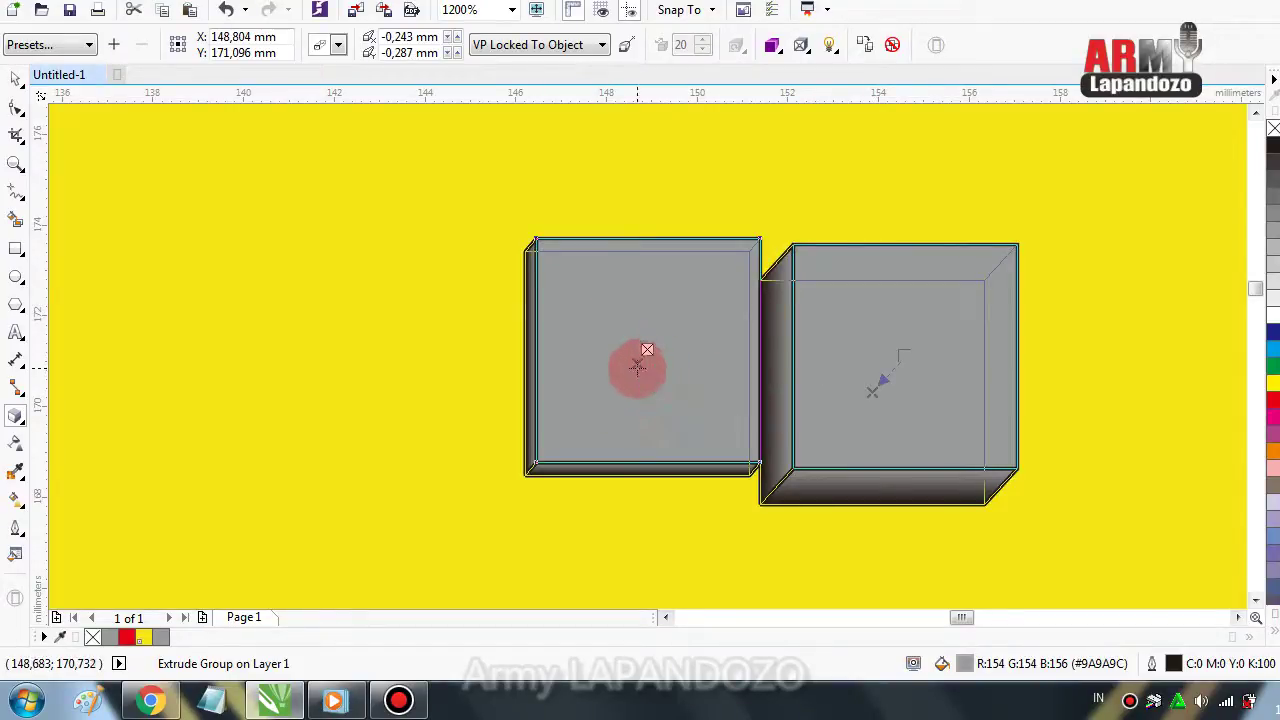
mouse_move(638, 366)
left_mouse_down()
mouse_move(606, 400)
mouse_move(707, 393)
left_mouse_up()
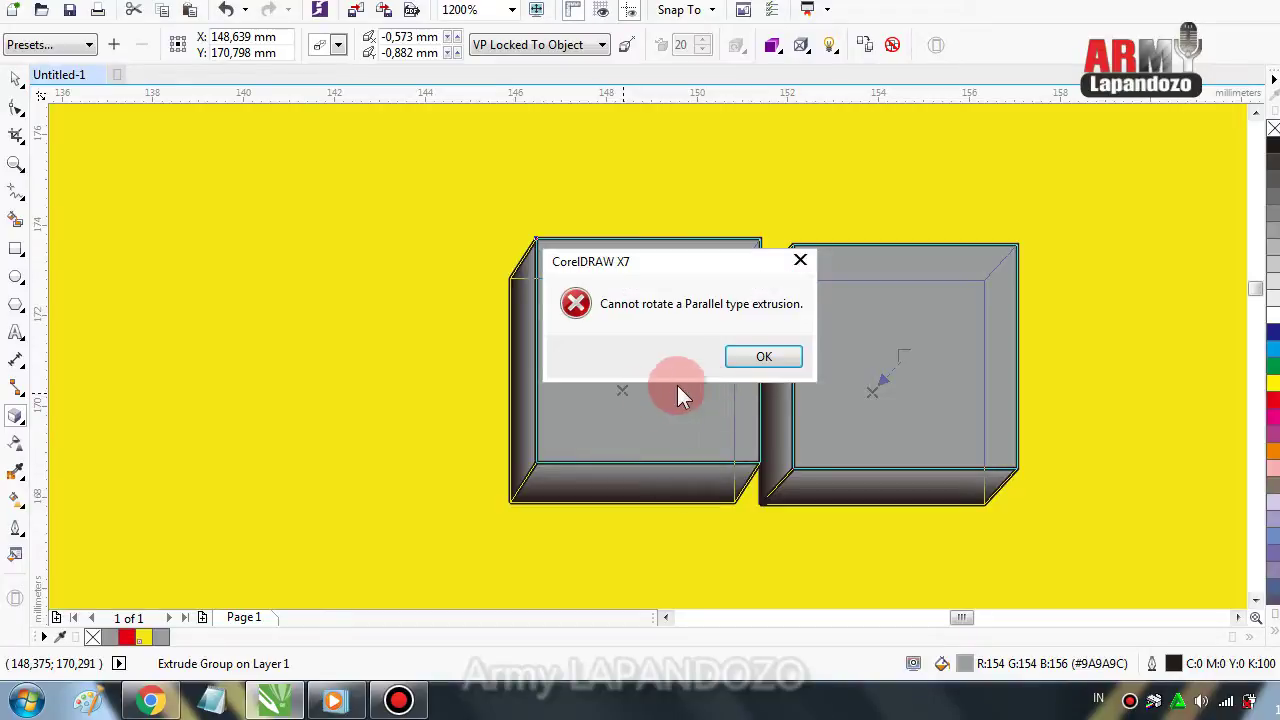
left_click(762, 357)
left_click_drag(609, 397, 674, 373)
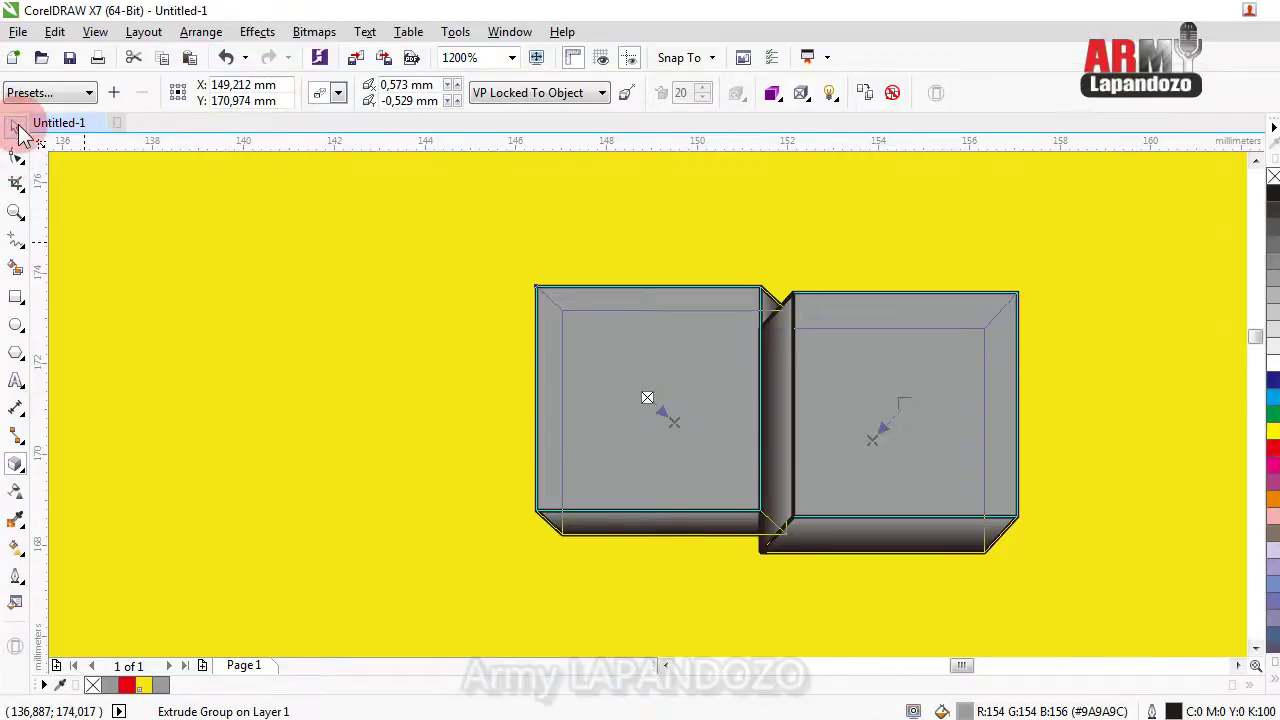
Remove the outlines from both extruded tiles.
left_click(22, 133)
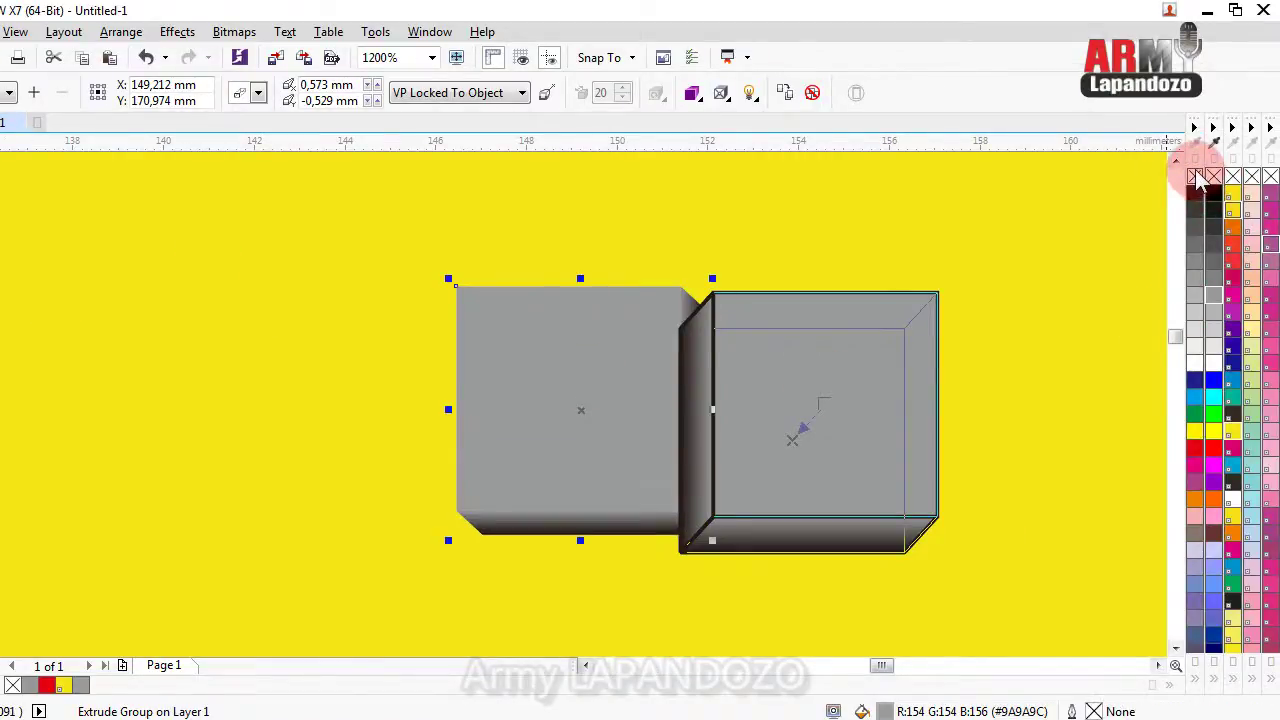
left_click(852, 395)
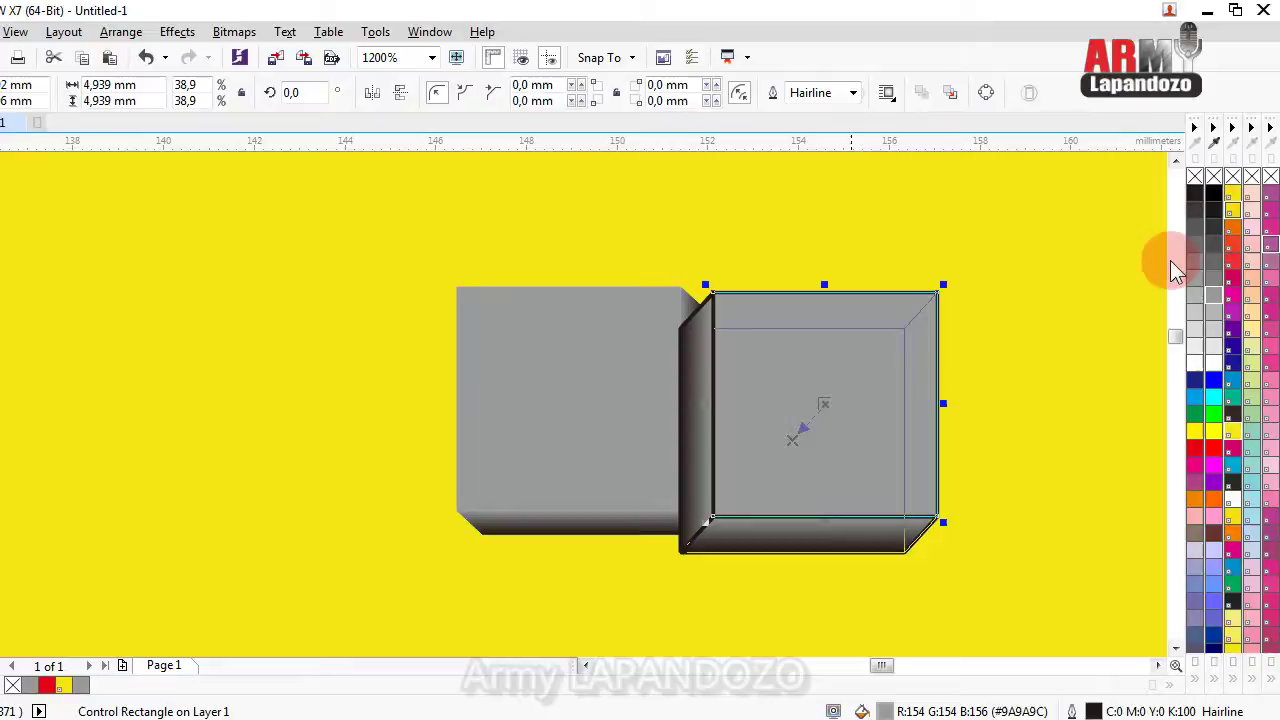
right_click(1194, 176)
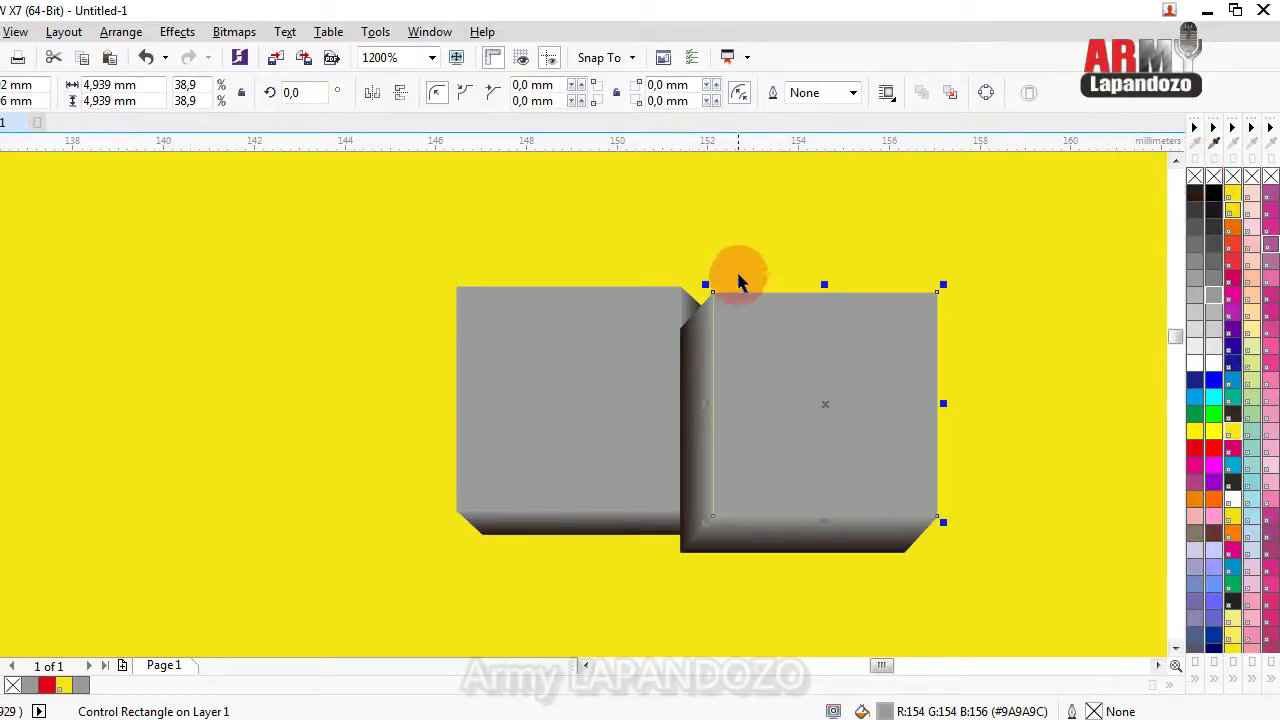
Group the original tile's front square with its extrusion.
scroll(737, 274, "down", 1)
left_click_drag(687, 224, 862, 516)
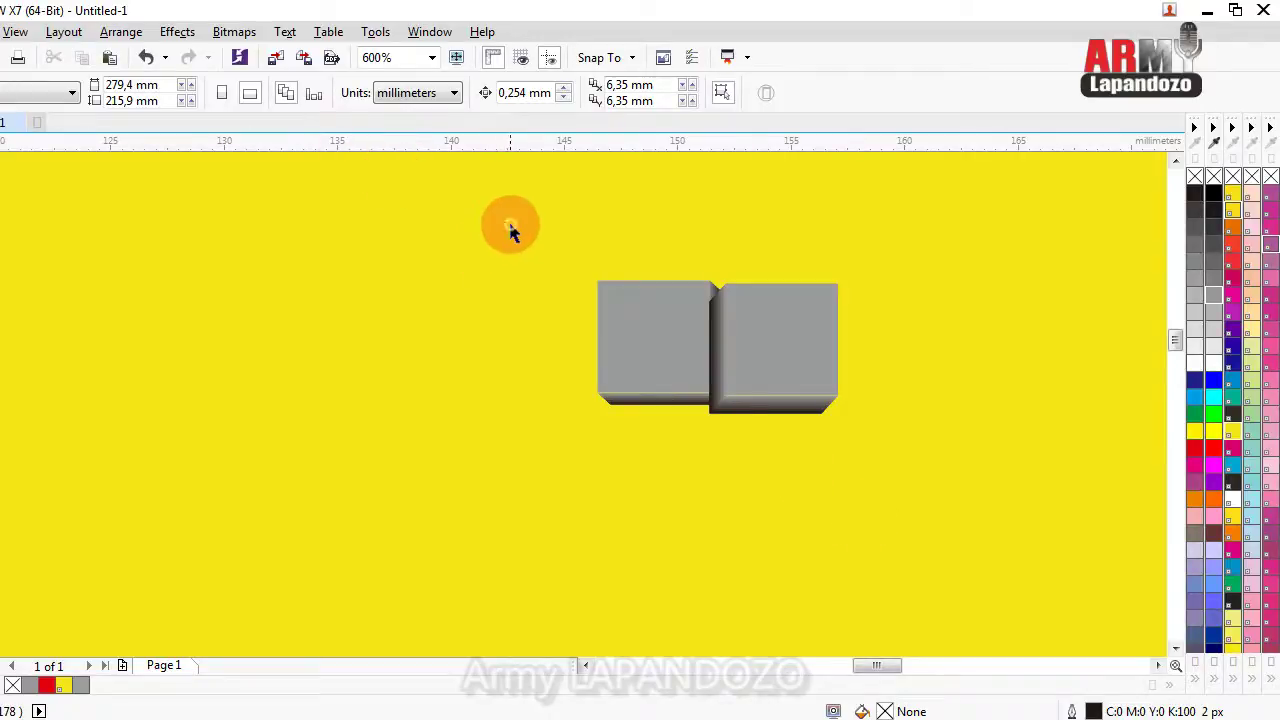
left_click_drag(506, 224, 751, 499)
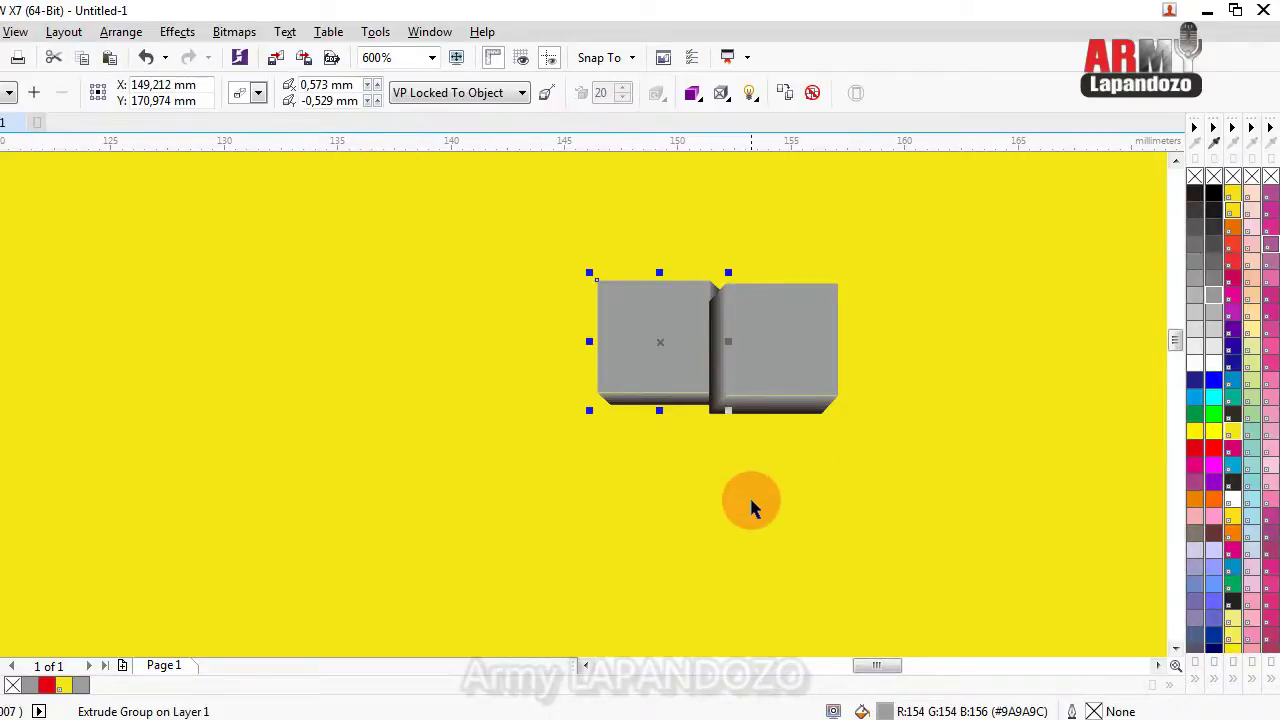
key("ctrl+g")
left_click(668, 320)
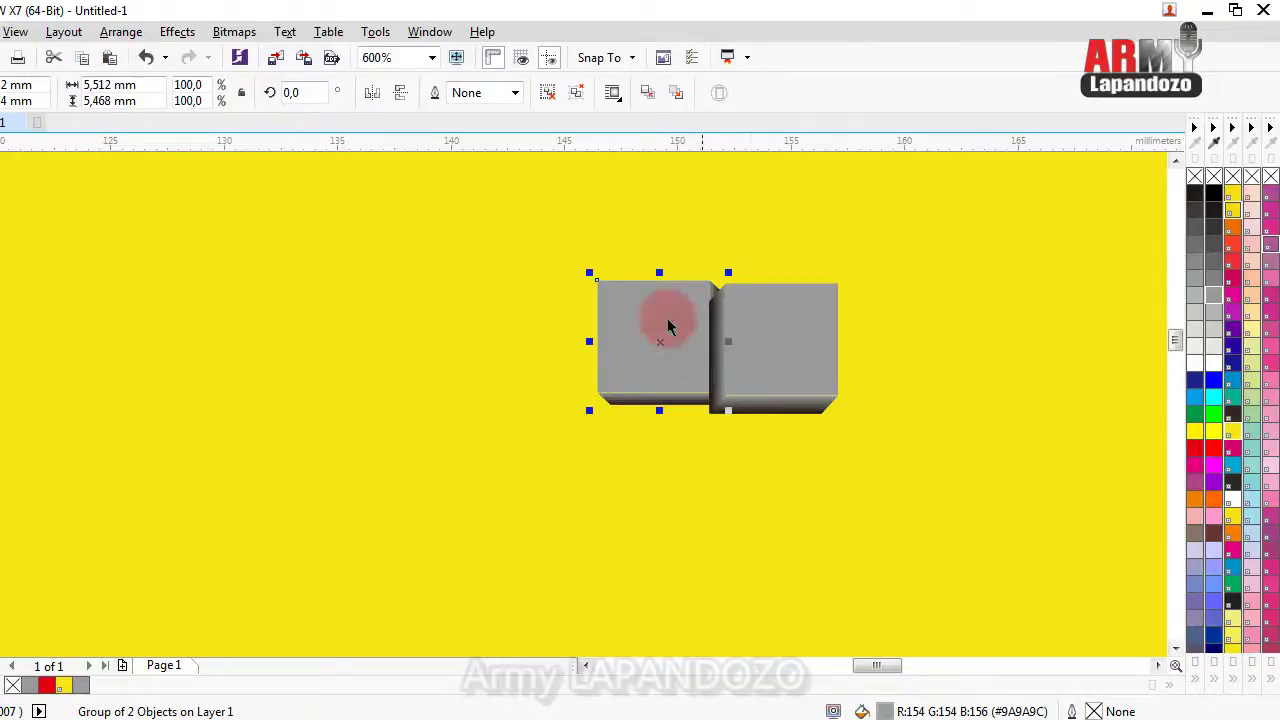
Group the duplicate tile with its extrusion, and reposition both tiles so a clear gap separates them.
left_click_drag(680, 230, 896, 545)
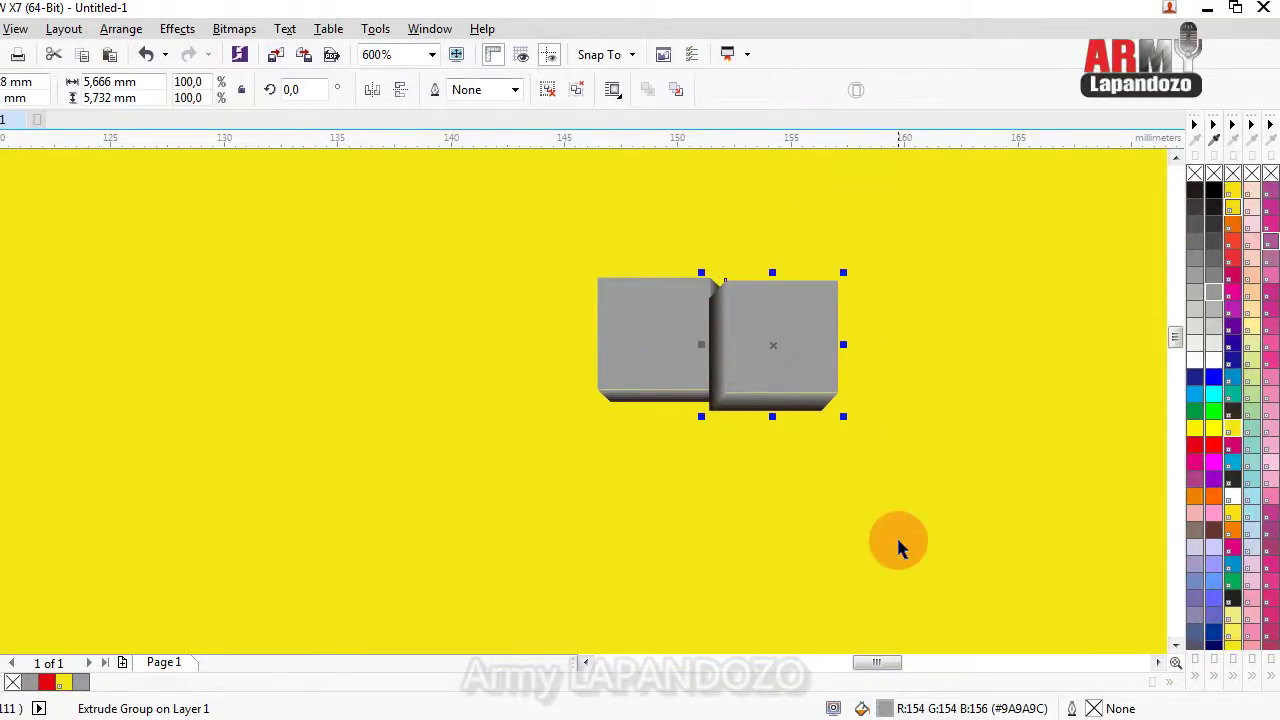
left_click_drag(771, 349, 849, 351)
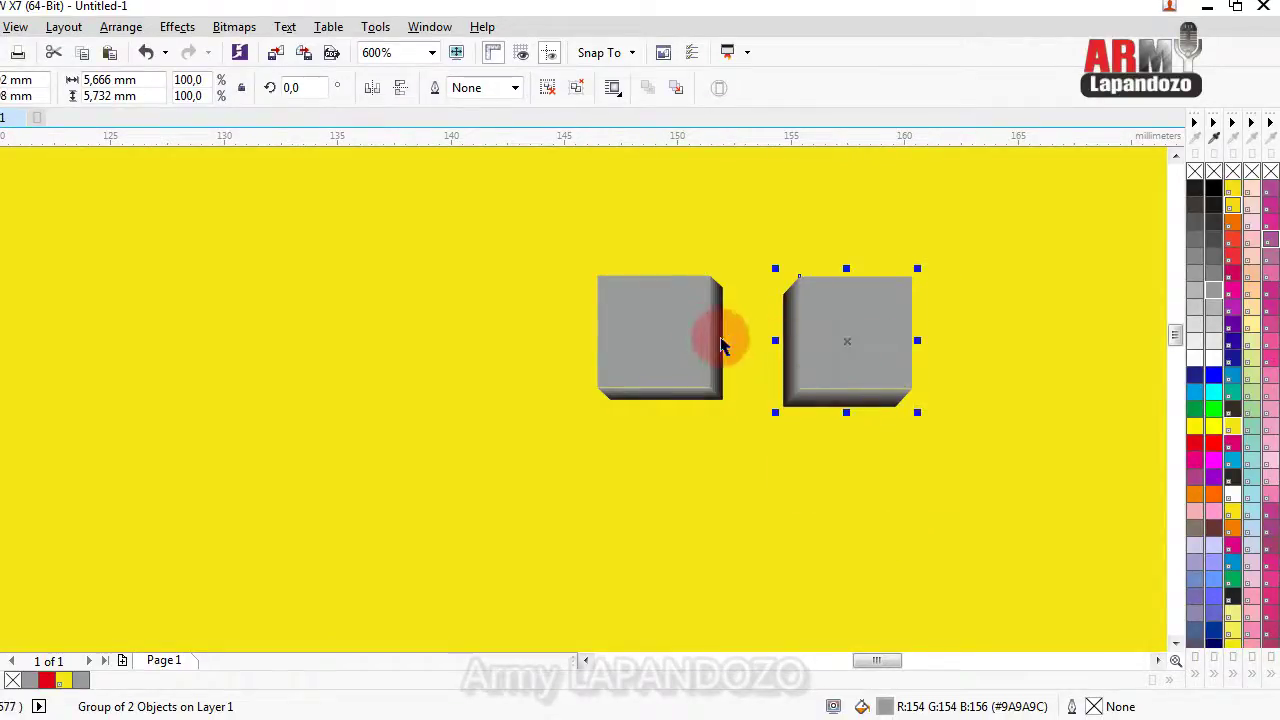
mouse_move(689, 331)
left_mouse_down()
mouse_move(734, 331)
mouse_move(711, 335)
left_mouse_up()
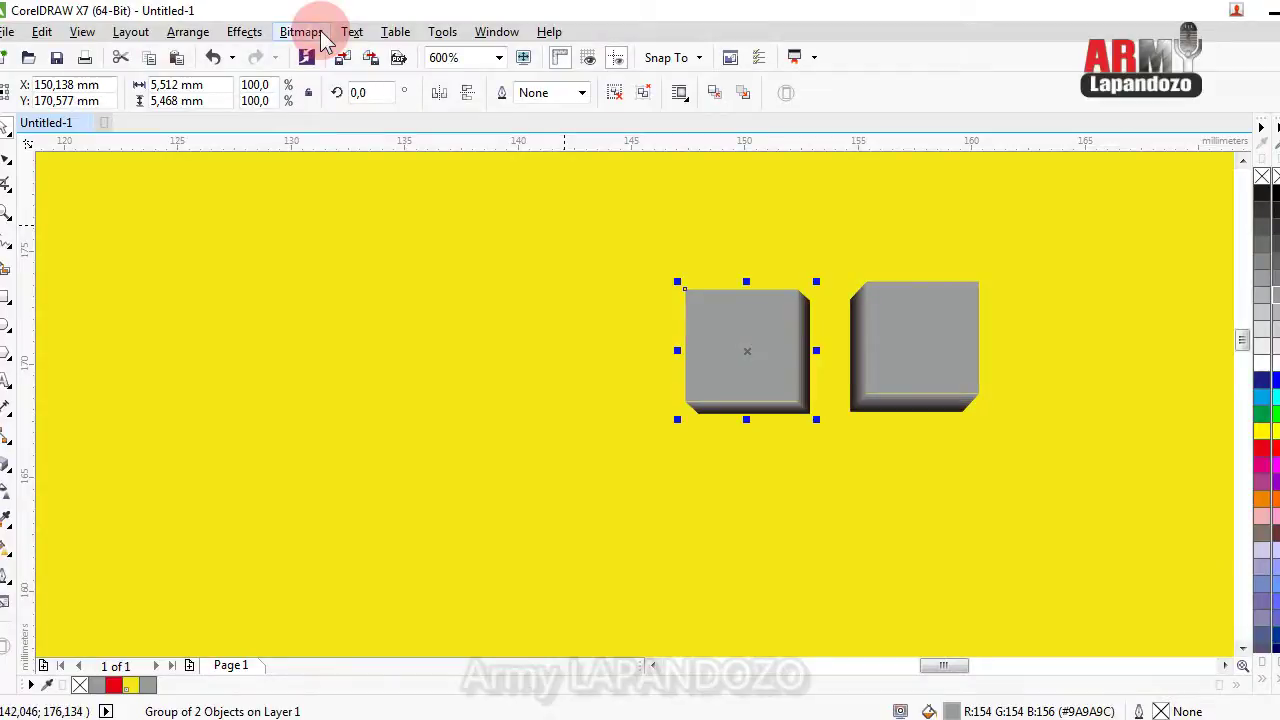
Convert the original tile to a 300 dpi RGB Color (24-bit) bitmap with anti-aliasing and a transparent background.
left_click(320, 36)
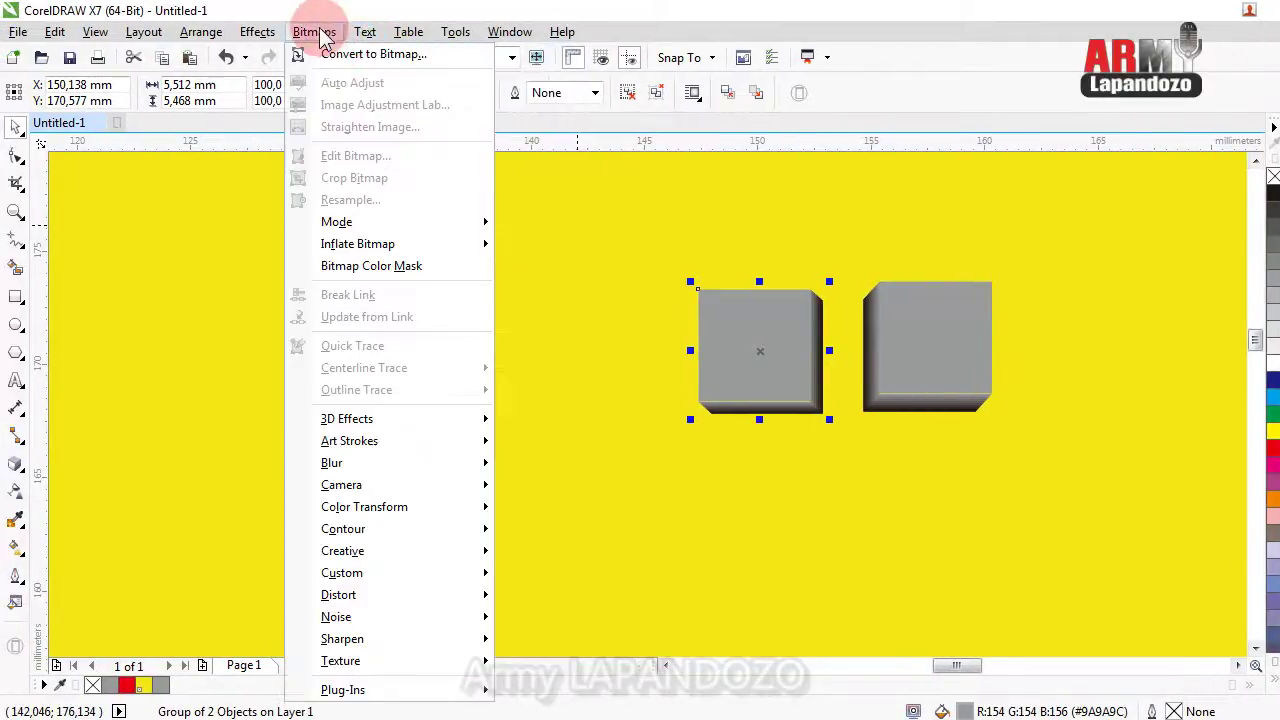
left_click(345, 54)
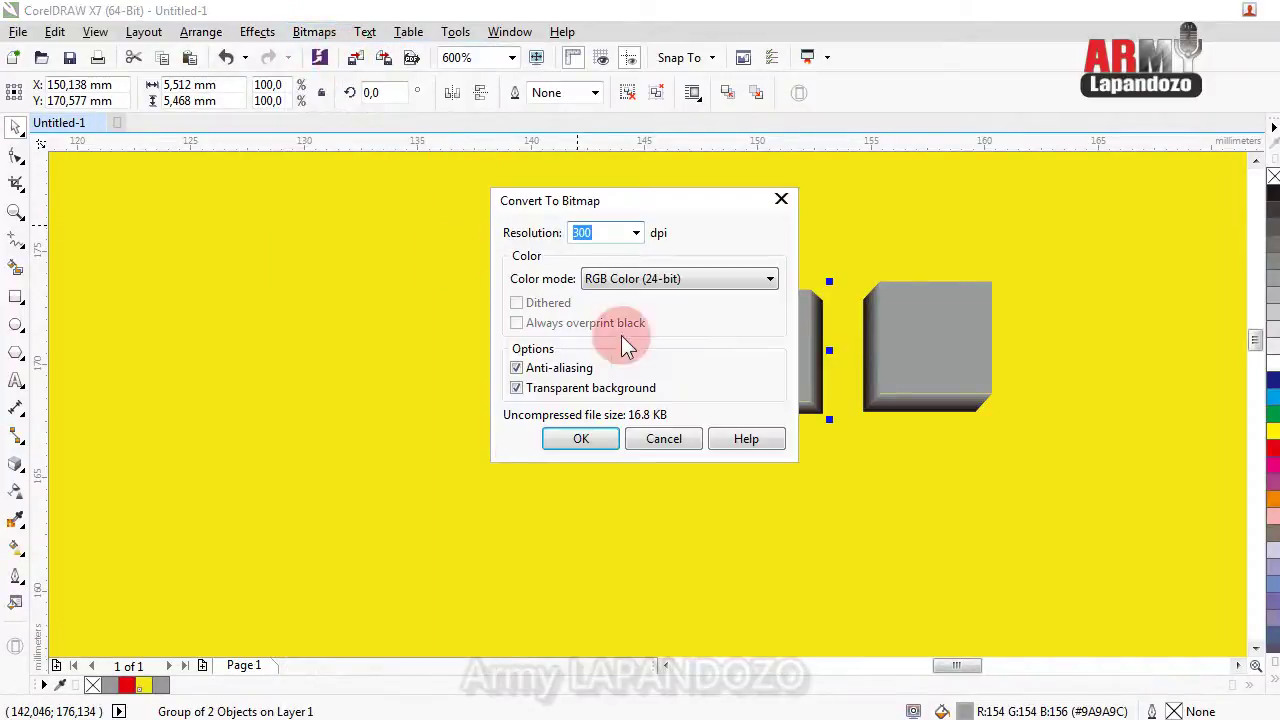
left_click(578, 438)
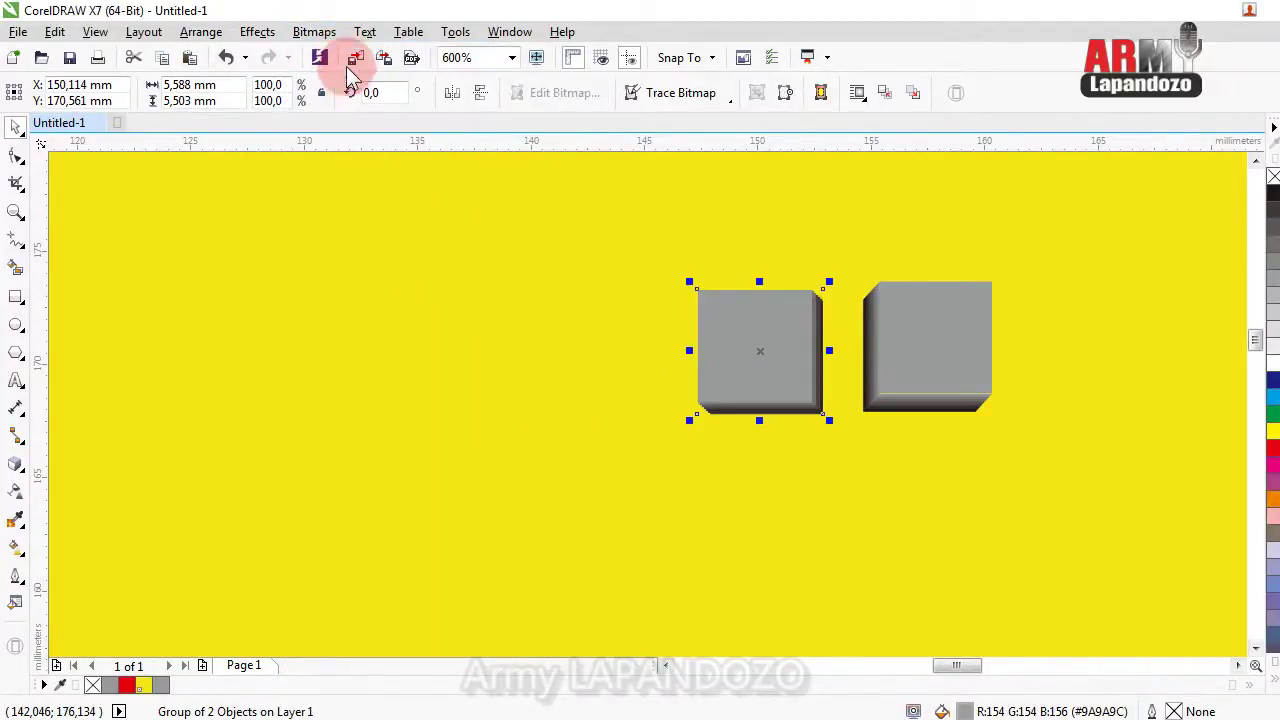
Apply the Plastic texture effect with a dark grey light color to the original tile's bitmap.
left_click(318, 31)
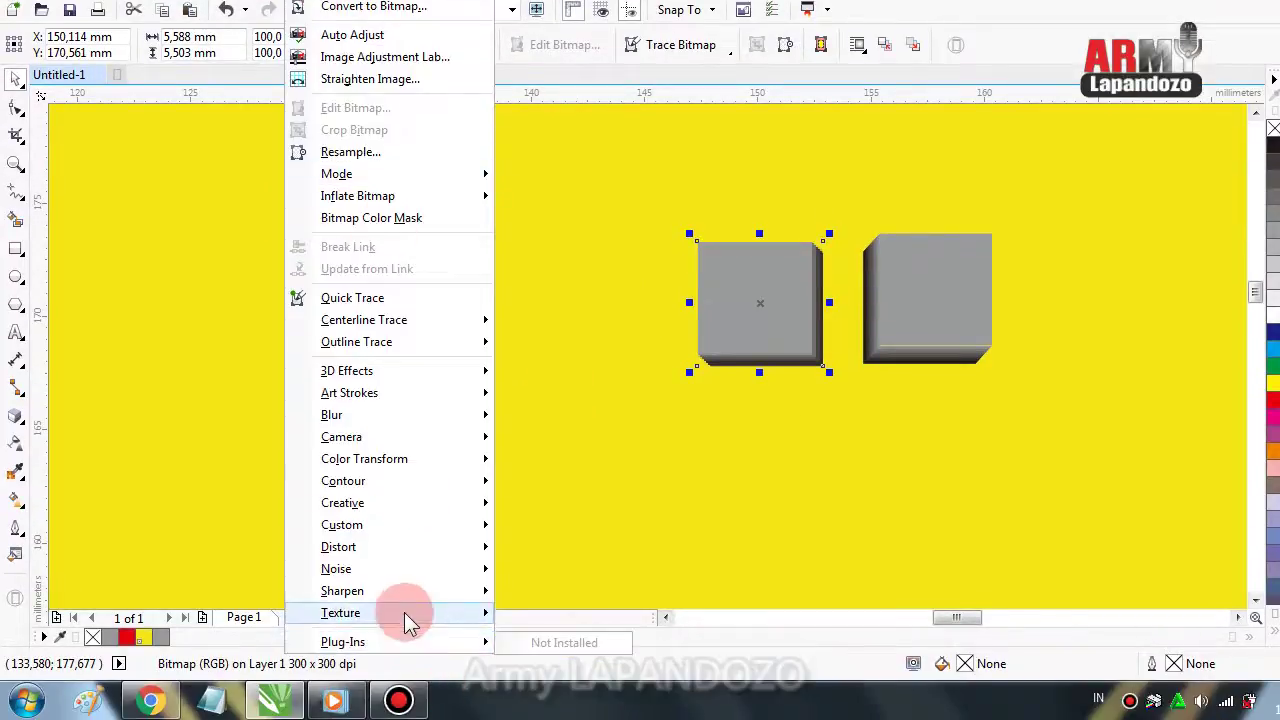
mouse_move(430, 613)
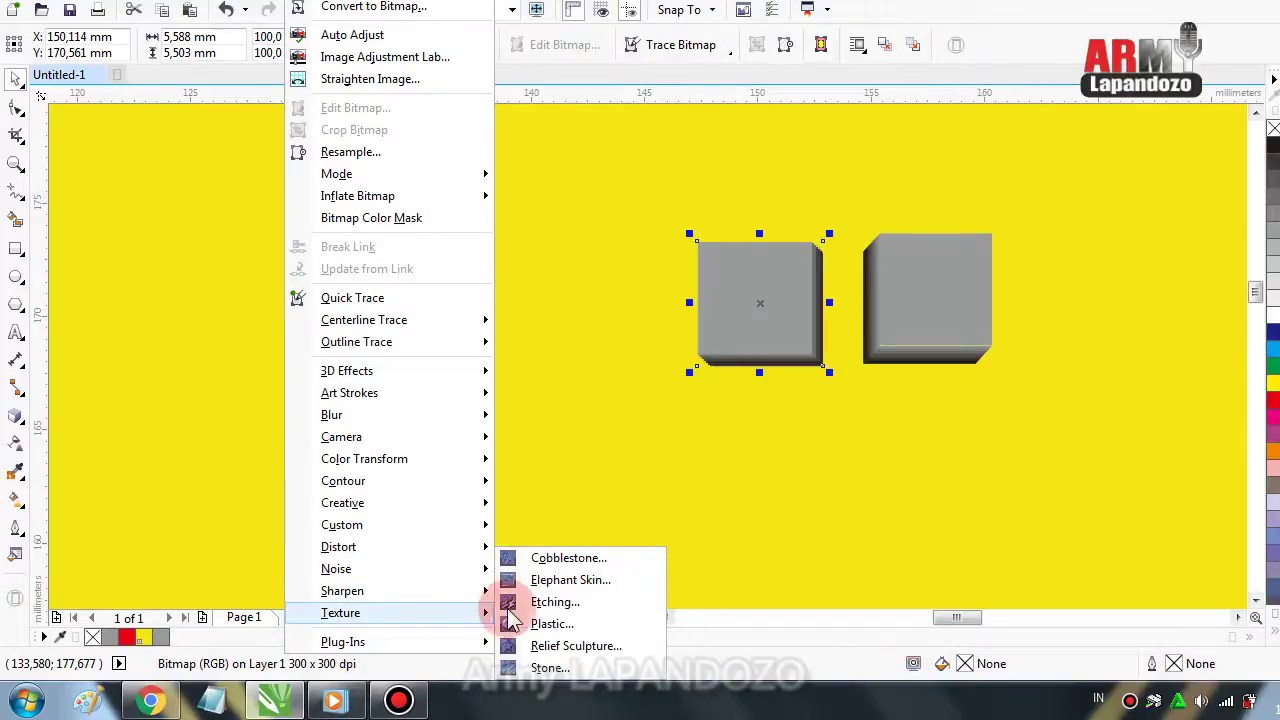
left_click(543, 622)
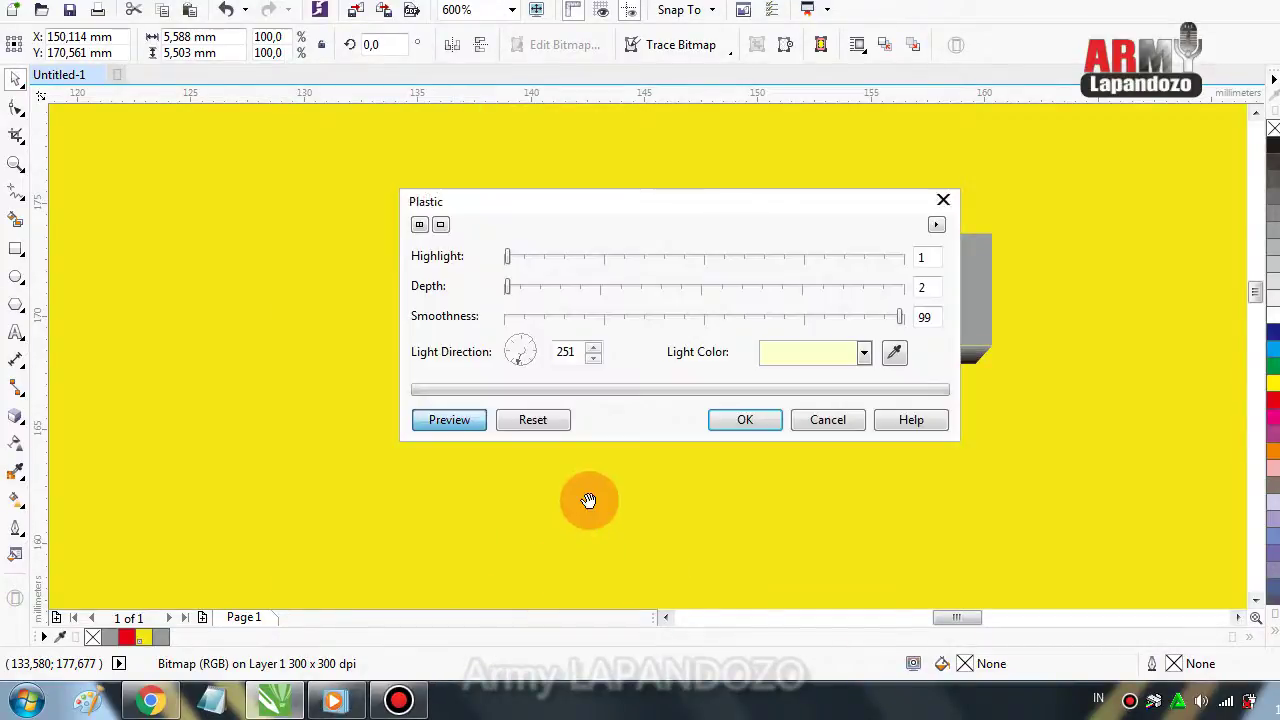
left_click(864, 354)
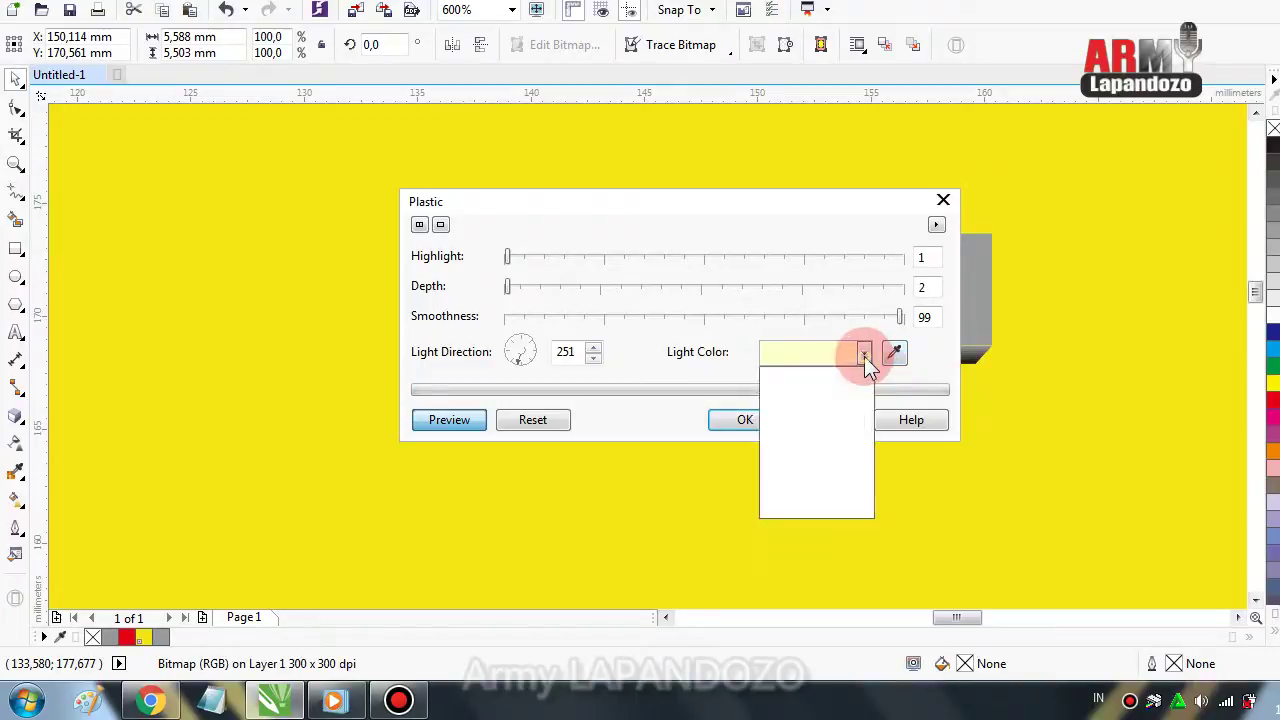
left_click(864, 354)
left_click(864, 354)
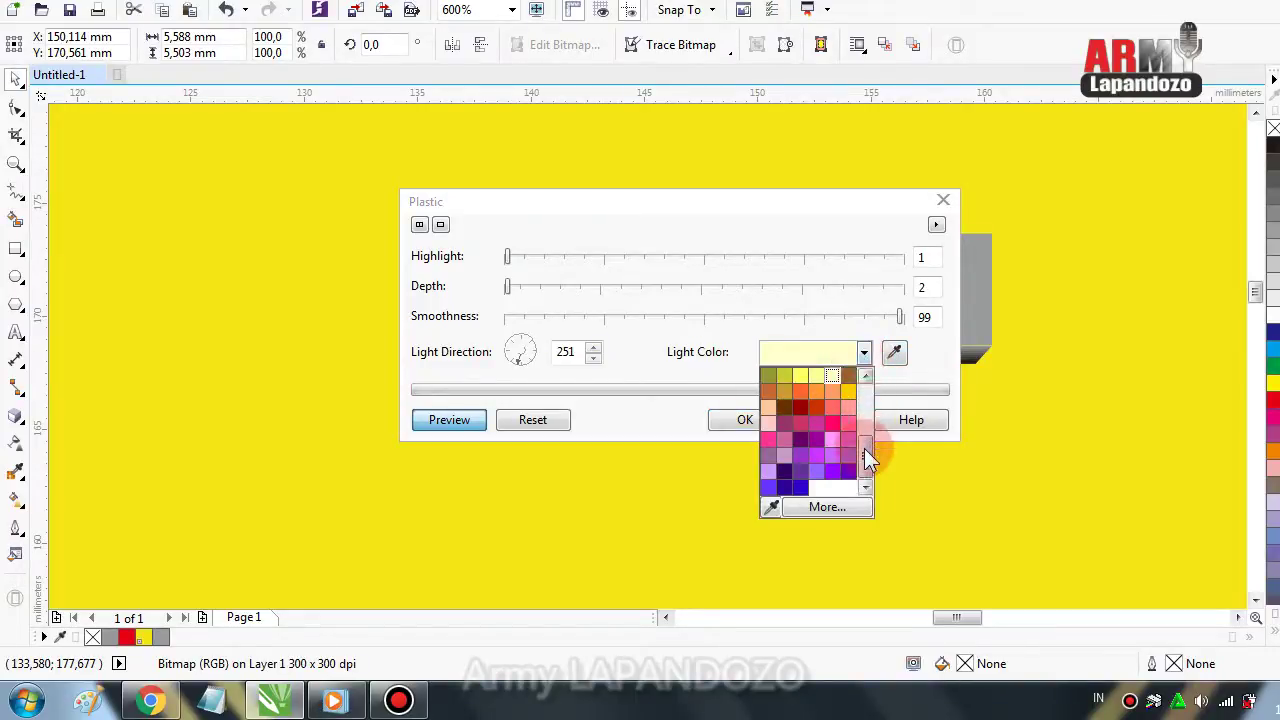
left_click_drag(864, 448, 865, 394)
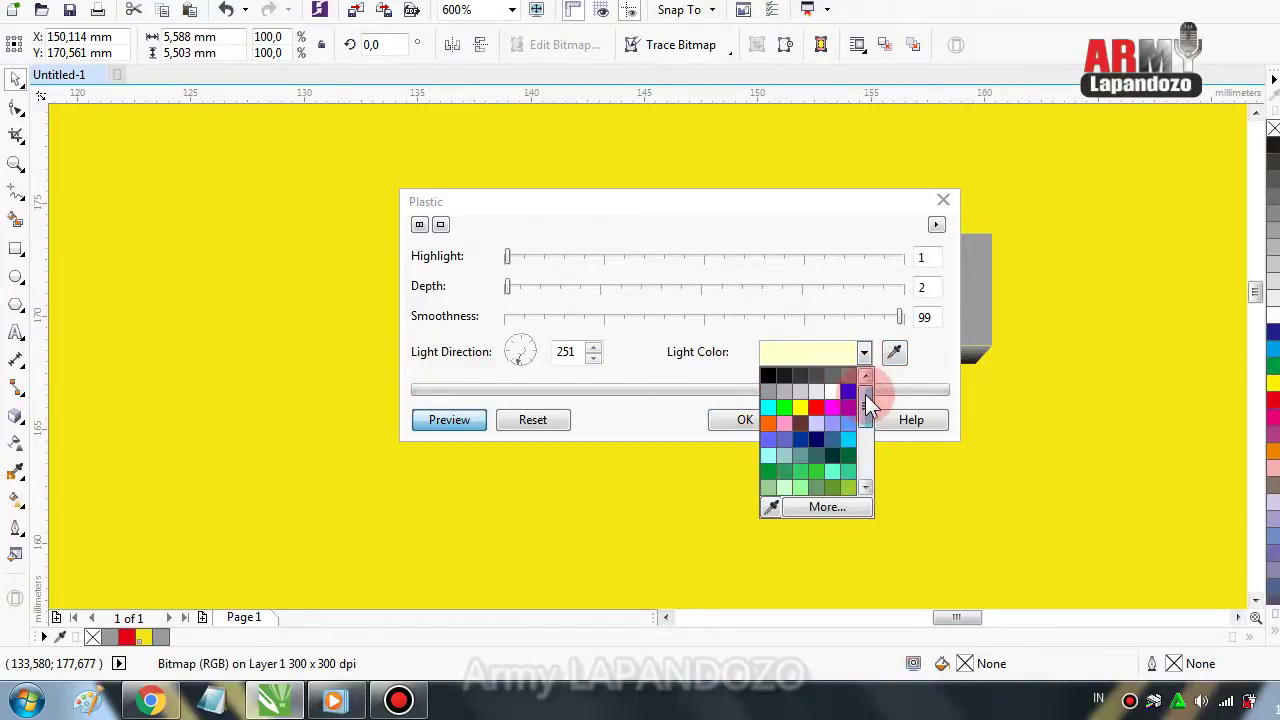
left_click(815, 378)
left_click(747, 424)
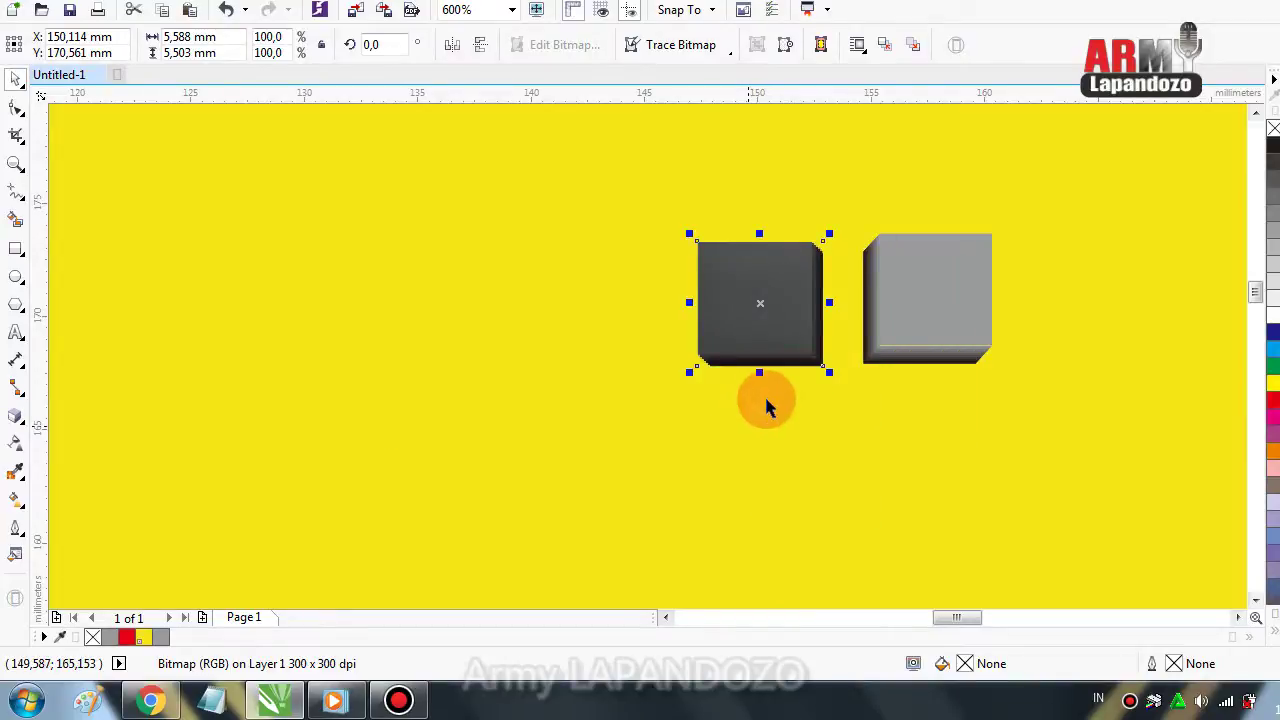
Convert the duplicate grey tile to a 300 dpi RGB bitmap.
left_click(936, 308)
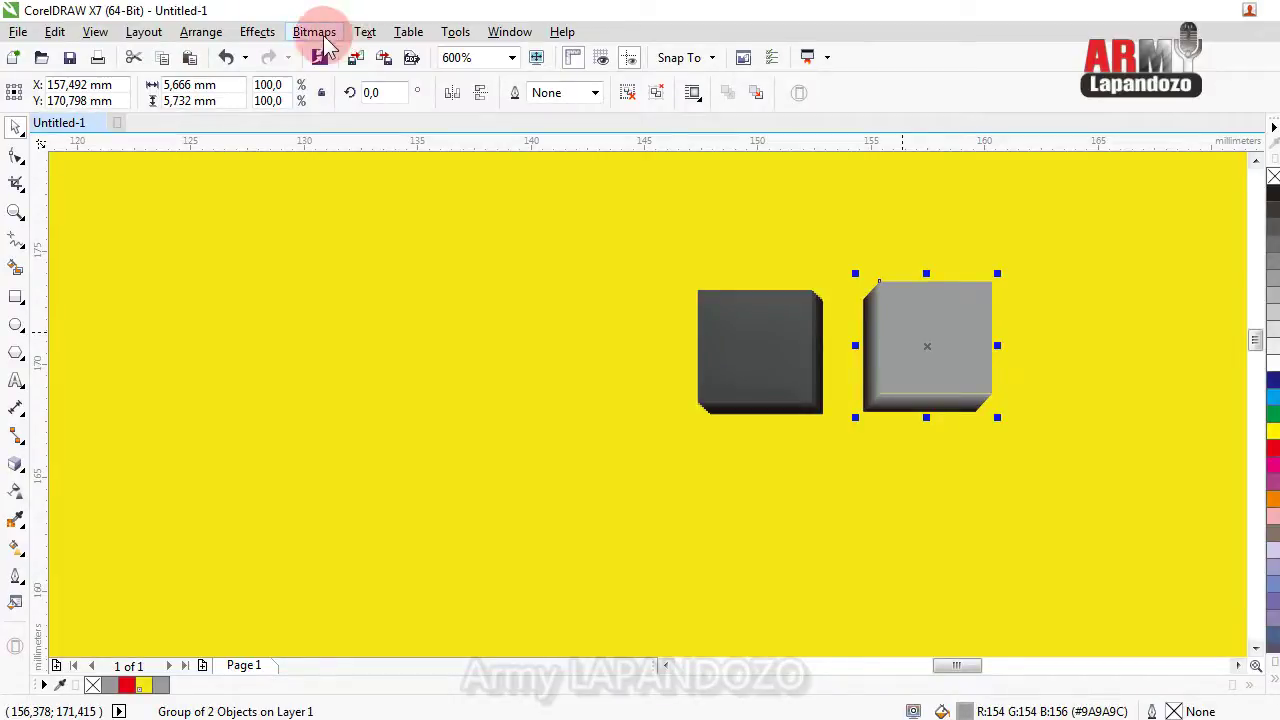
left_click(16, 127)
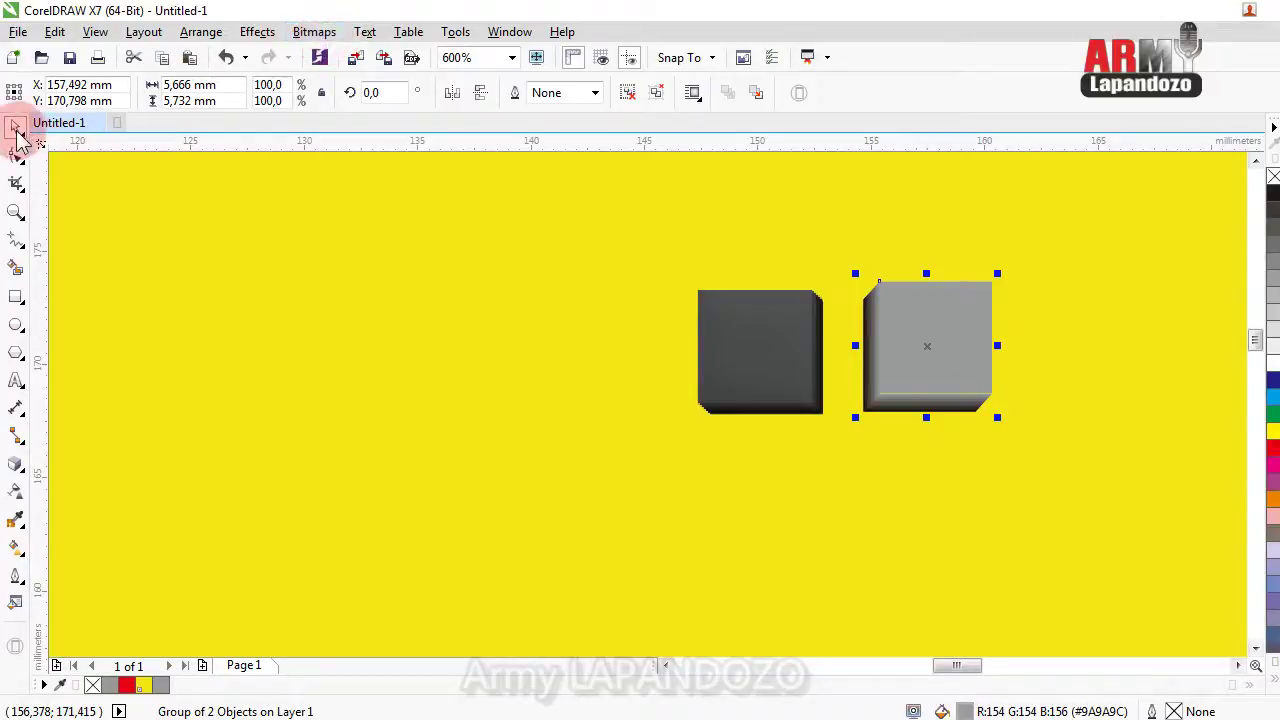
left_click(340, 248)
double_click(755, 349)
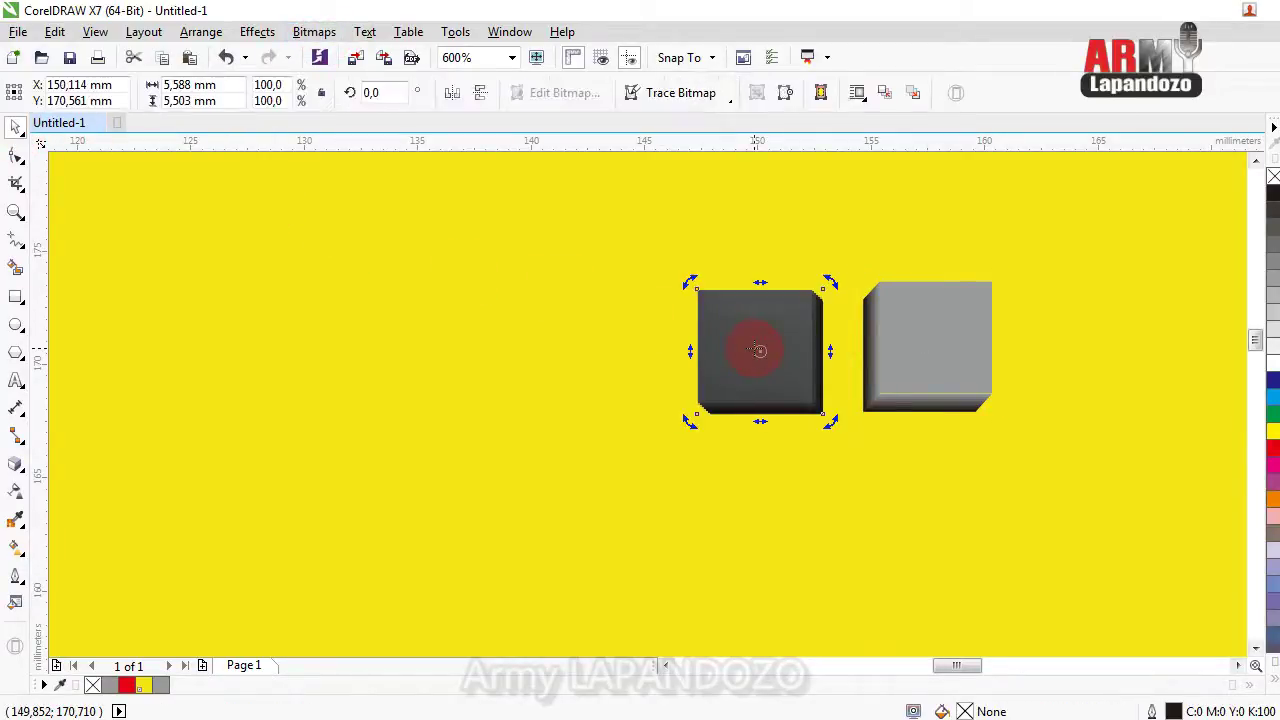
double_click(903, 348)
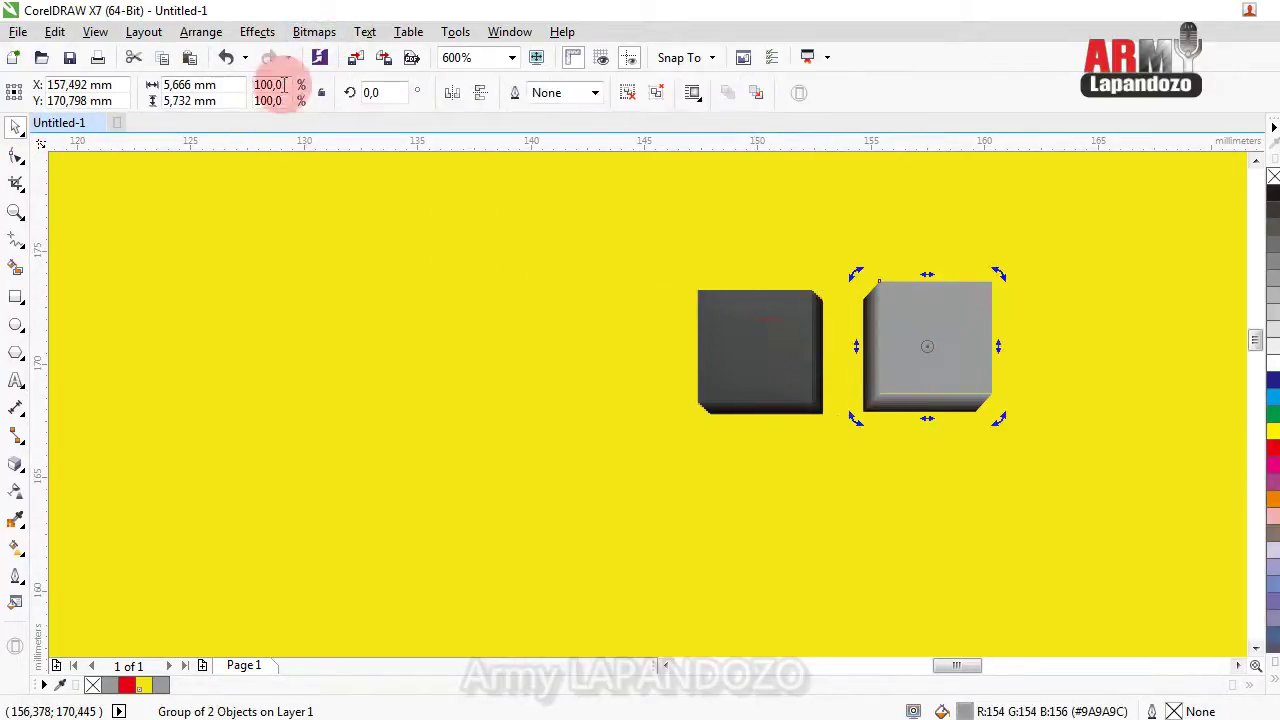
left_click(314, 33)
left_click(330, 52)
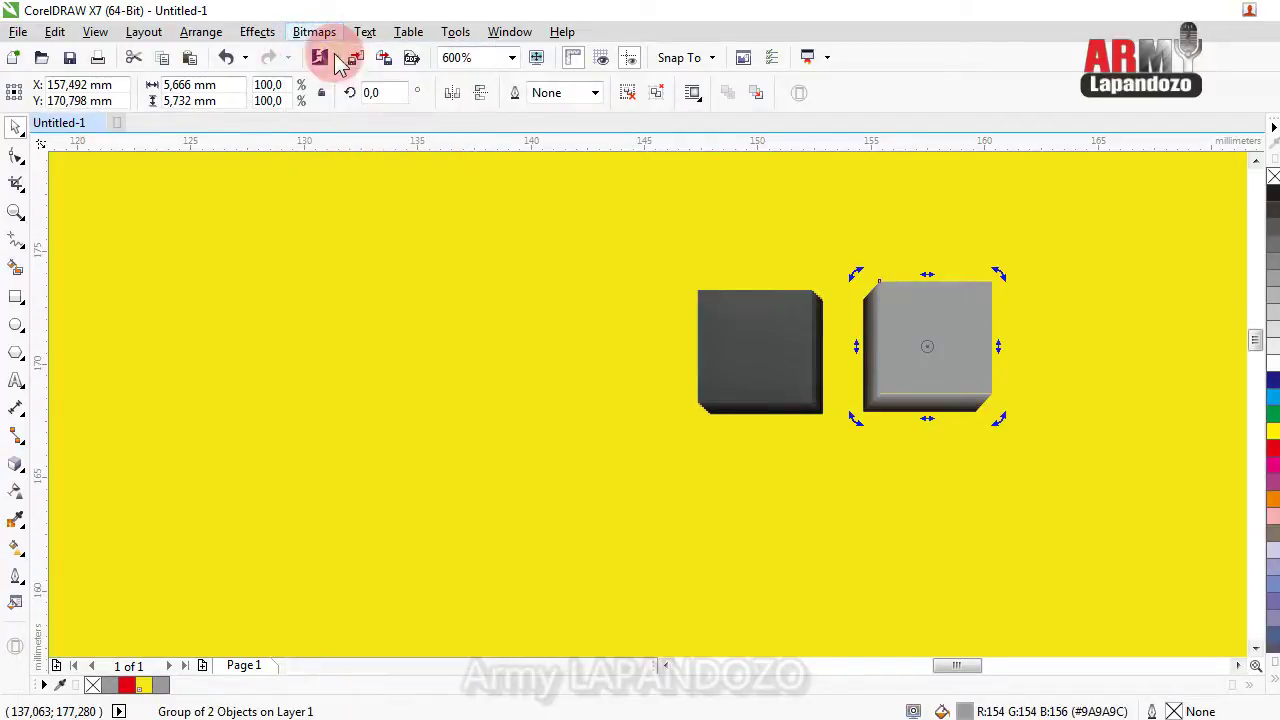
left_click(585, 437)
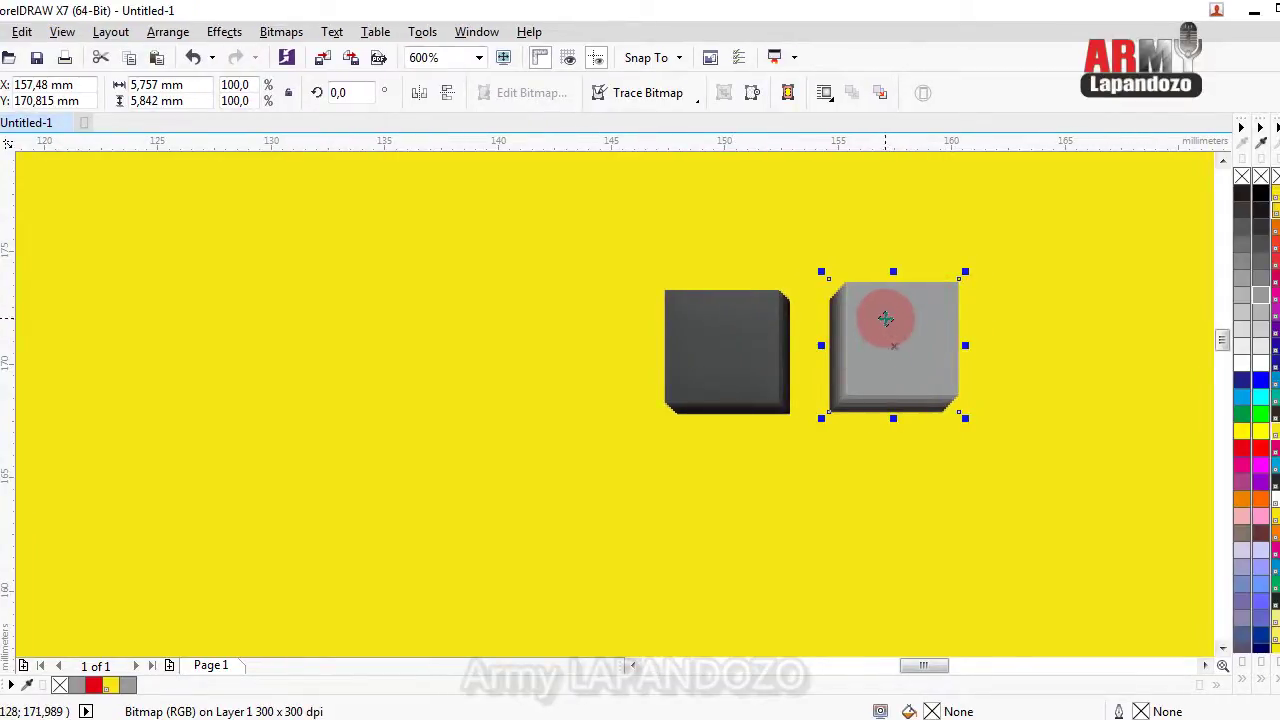
Duplicate the light grey tile just beyond its far side and scale the copy to 50%.
scroll(912, 333, "down", 2)
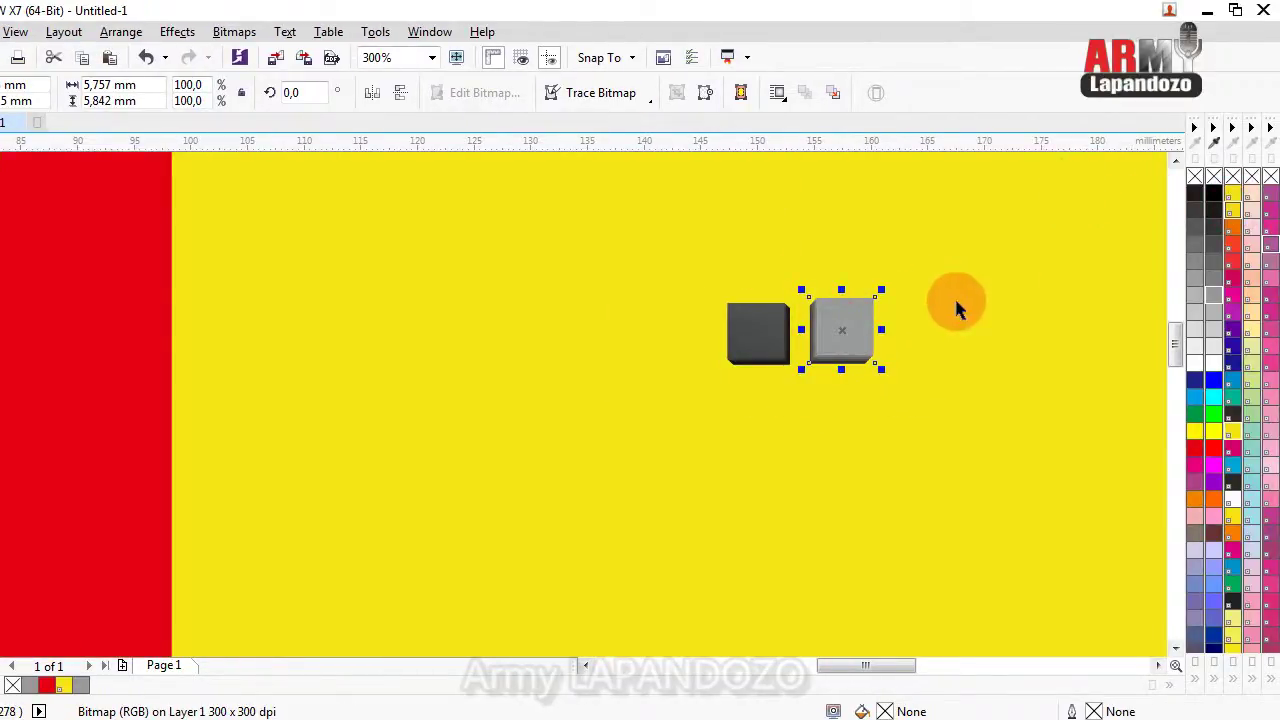
left_click(838, 335)
left_click_drag(838, 335, 940, 318)
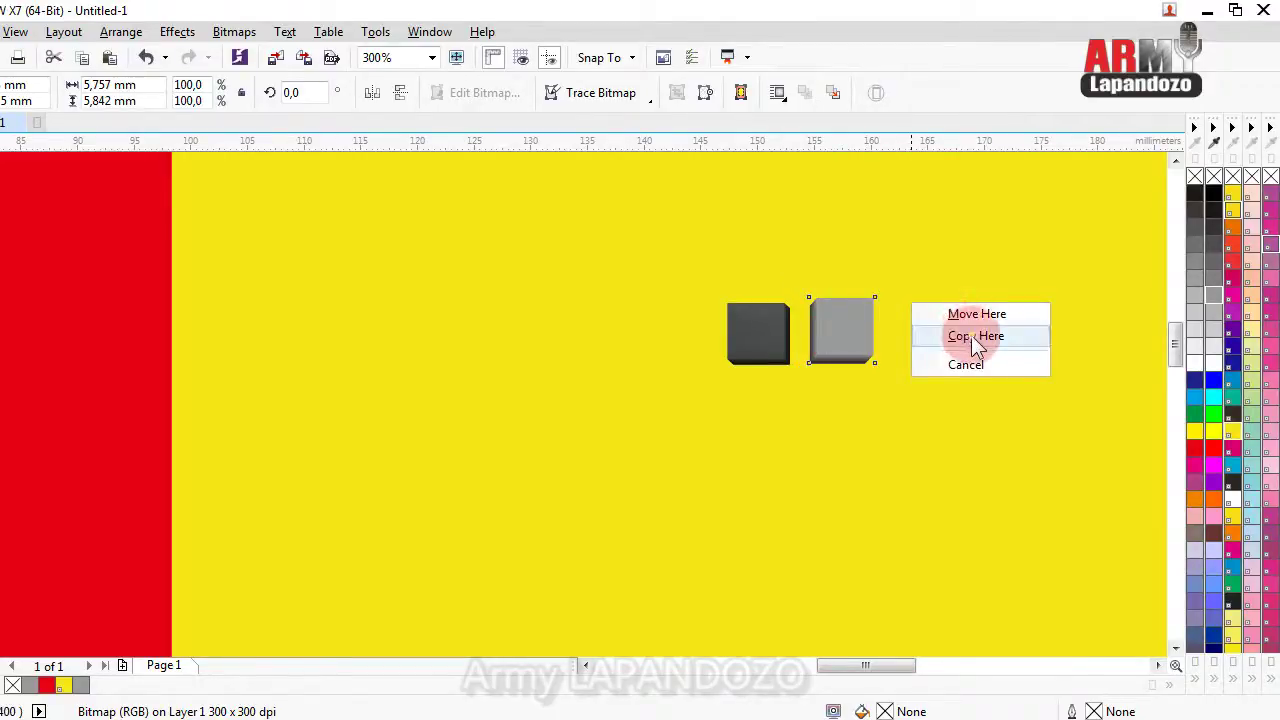
left_click(972, 336)
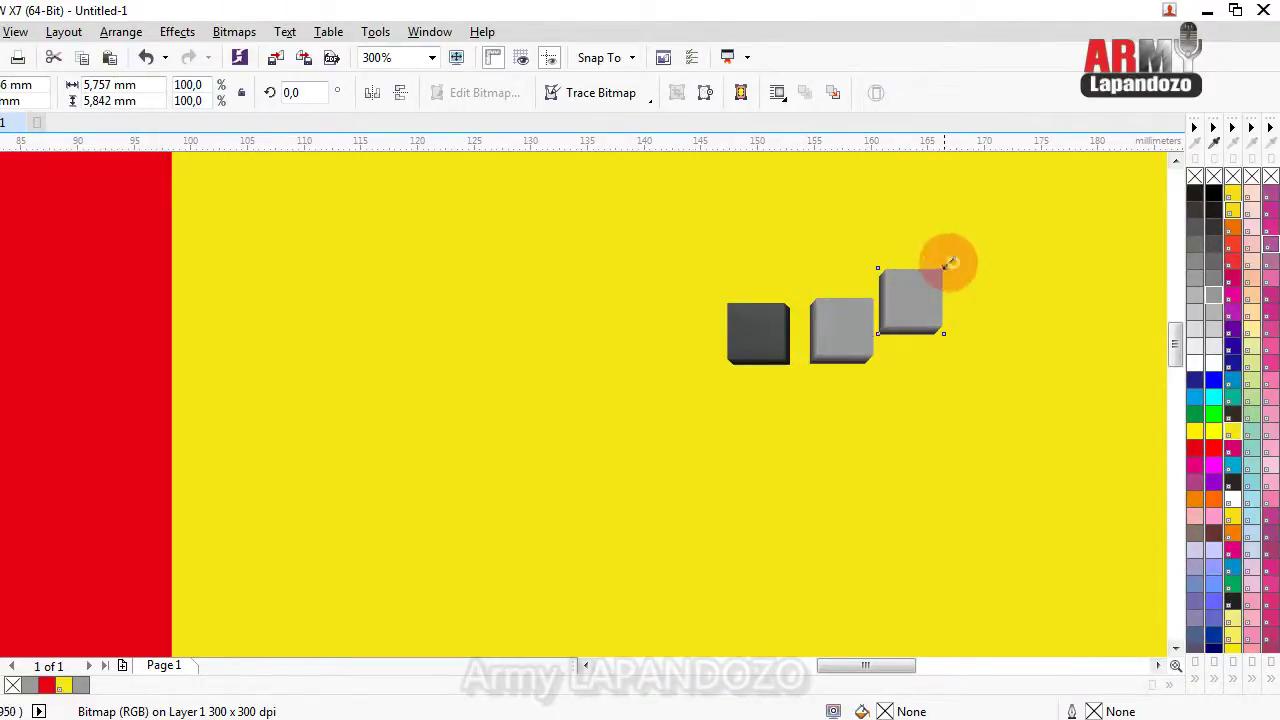
left_click_drag(946, 263, 876, 402)
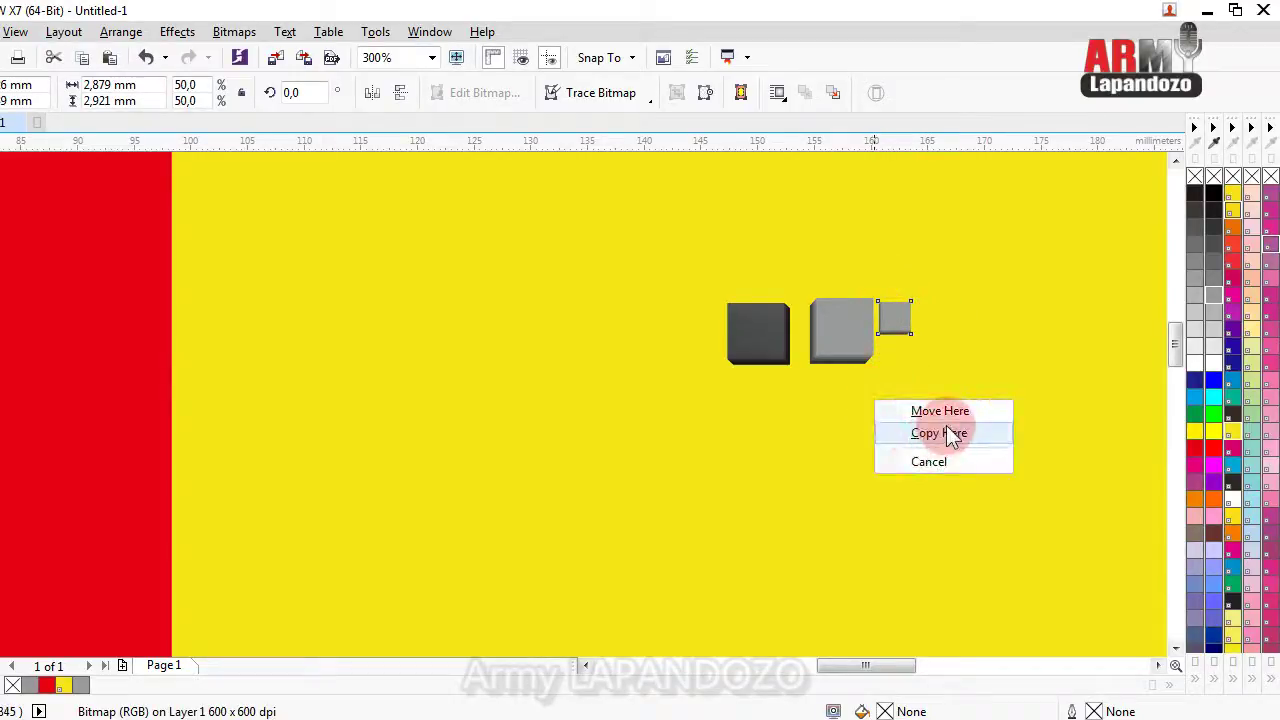
Copy the small light tile three more times, placing two below the large light tile and one above it.
left_click(936, 434)
left_click(886, 402)
left_click(884, 395)
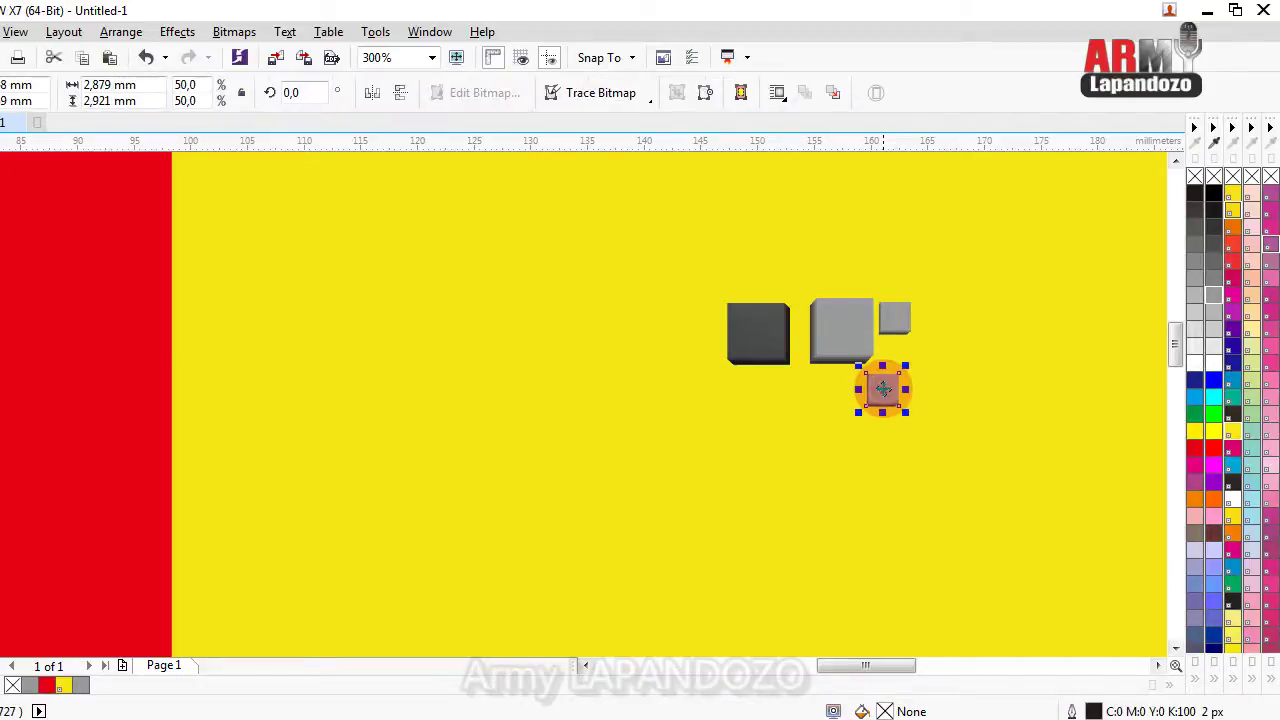
left_click_drag(884, 395, 814, 276)
left_click(891, 423)
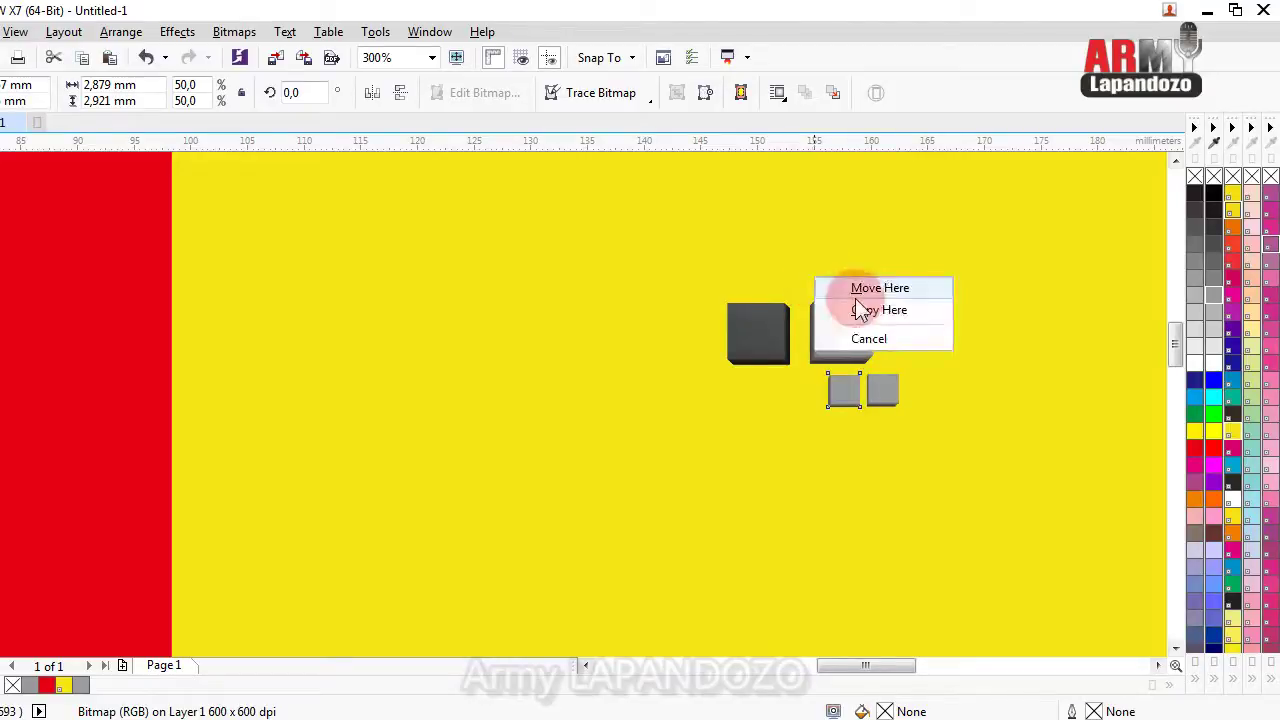
left_click(870, 309)
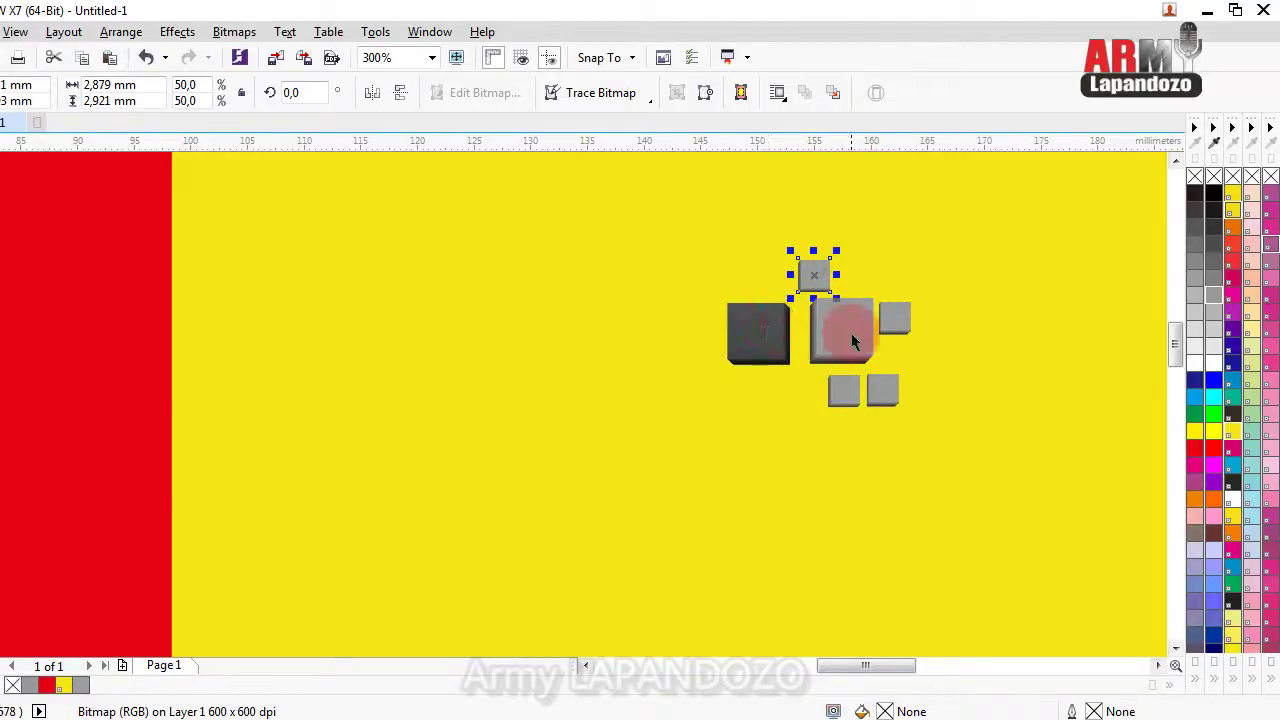
Scatter three full-size copies of the dark tile away from the light tiles, plus one copy scaled to 56.4%.
left_click_drag(760, 354, 676, 347)
left_click(766, 451)
left_click(766, 345)
left_click(686, 414)
left_click(728, 382)
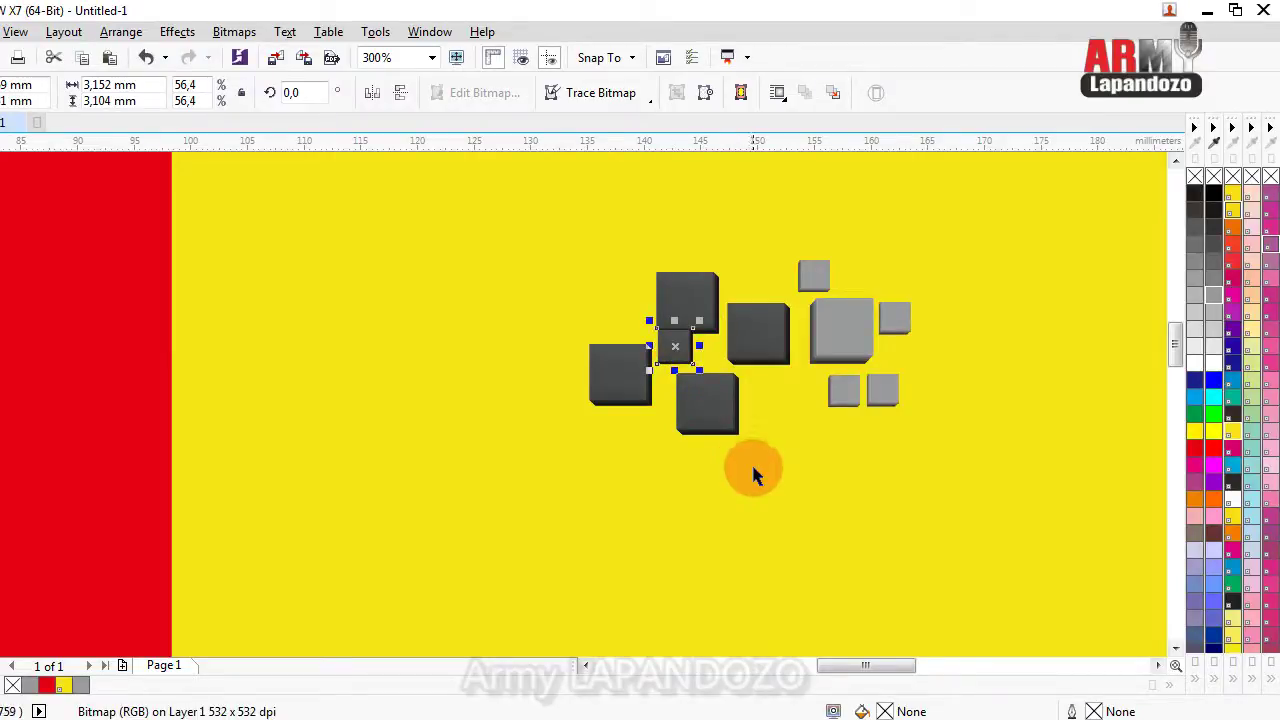
Nudge the small dark tile vertically until it sits in the gap between the large dark tiles.
key("Down")
key("Down")
key("Down")
key("Down")
key("Down")
key("Down")
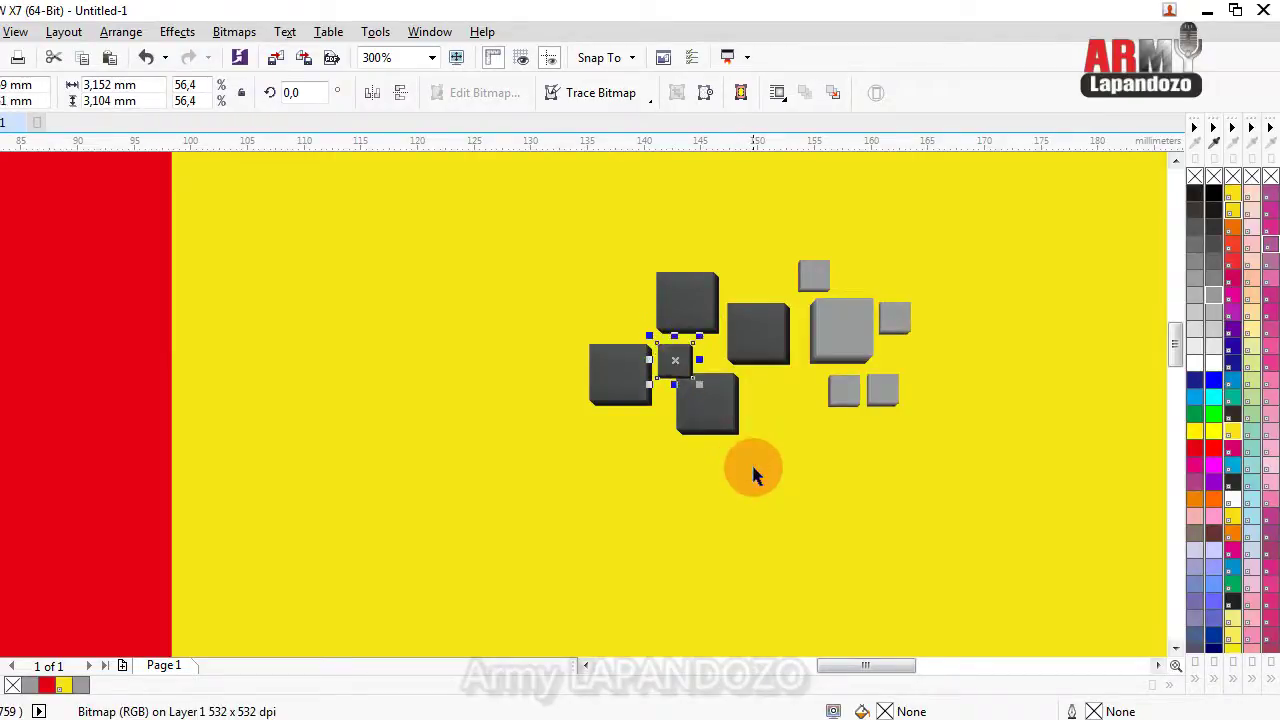
key("Up")
key("Up")
key("Up")
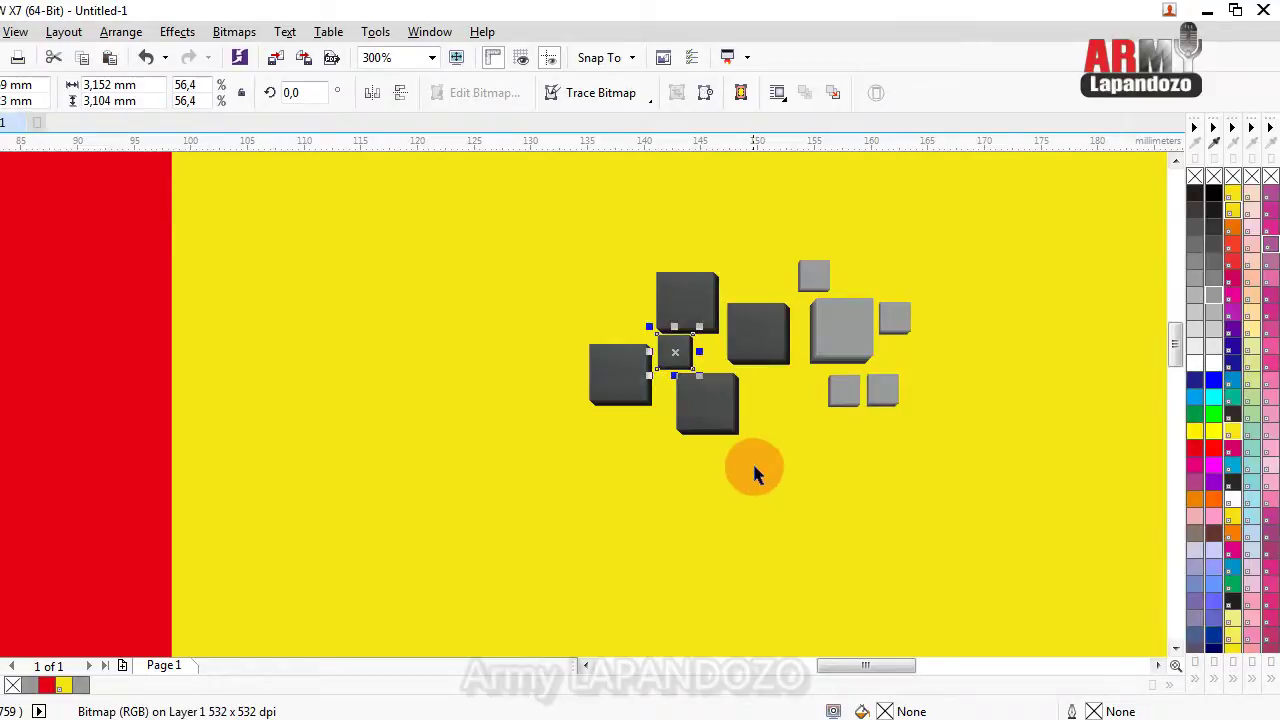
left_click(692, 342)
Group the five light tiles together, and group the five dark tiles as a separate cluster.
left_click_drag(787, 187, 949, 467)
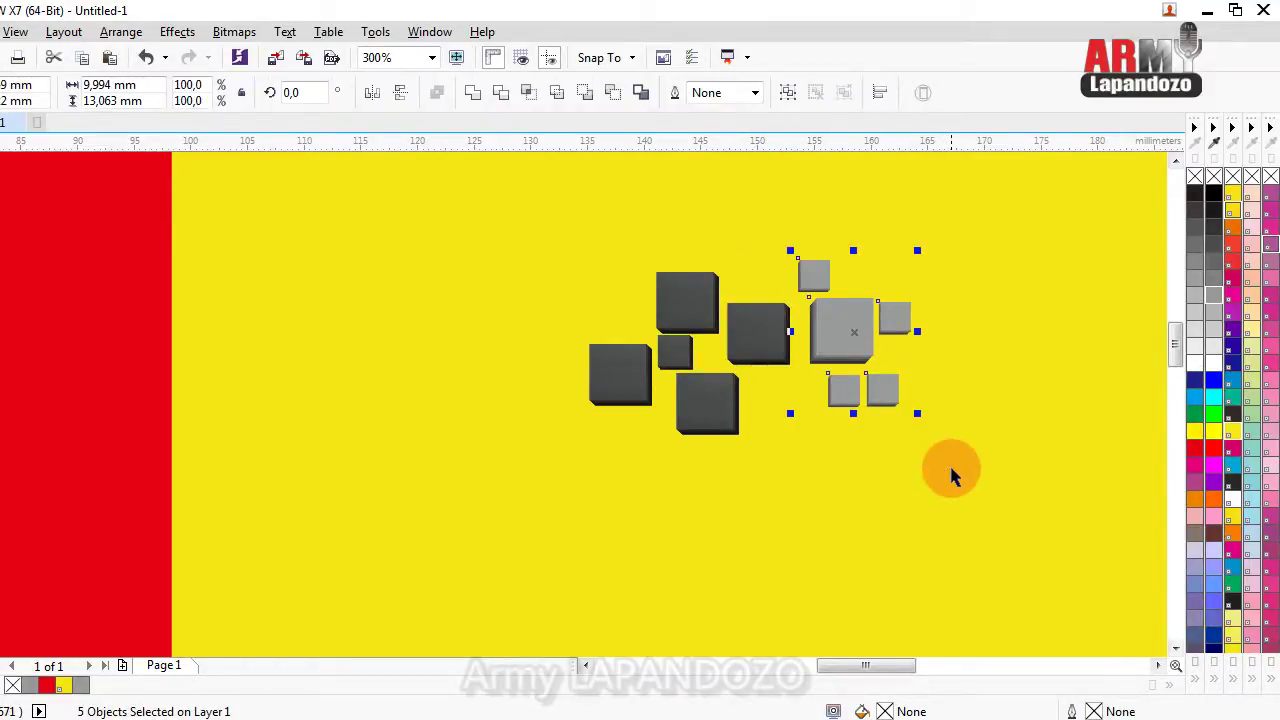
key("ctrl+g")
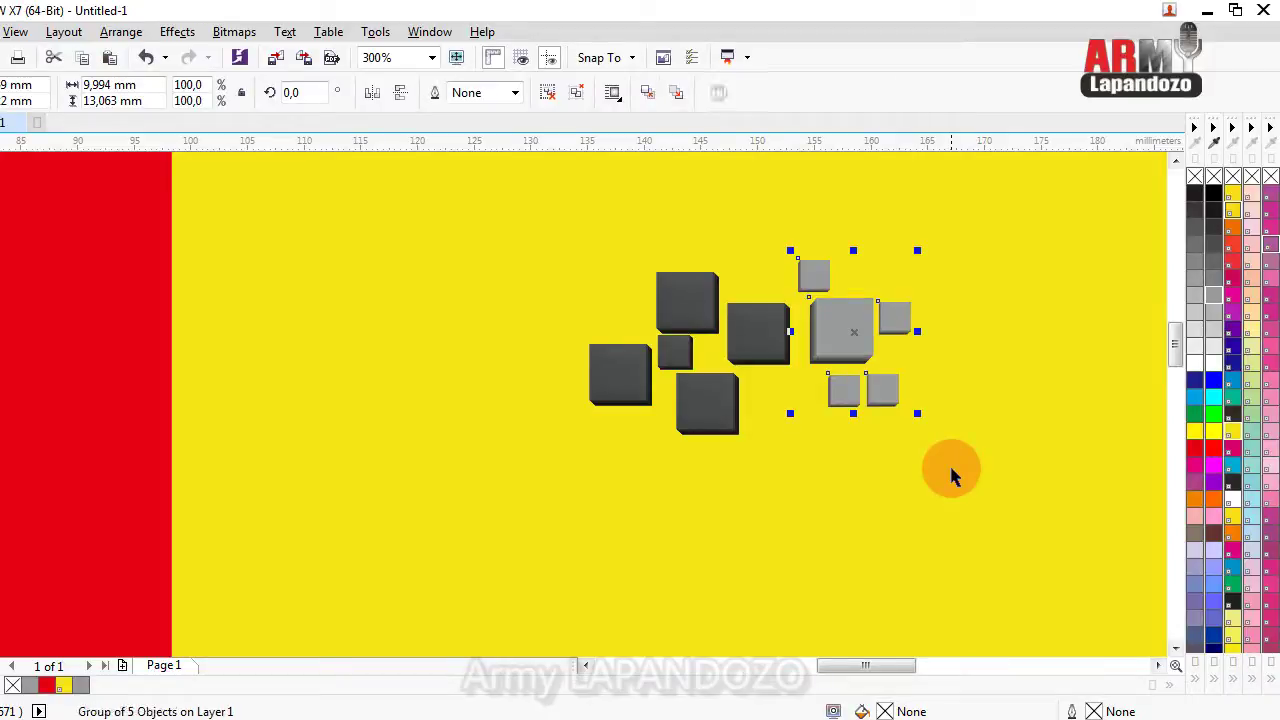
left_click_drag(512, 214, 726, 478)
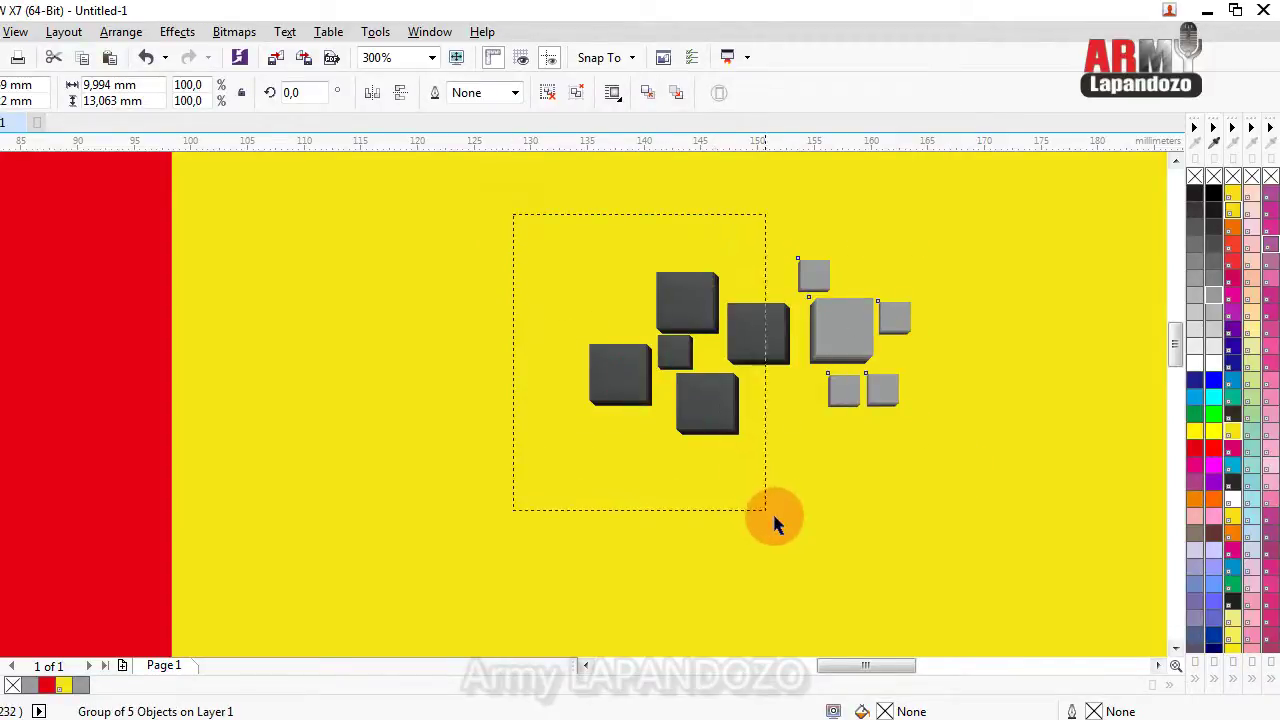
key("ctrl+u")
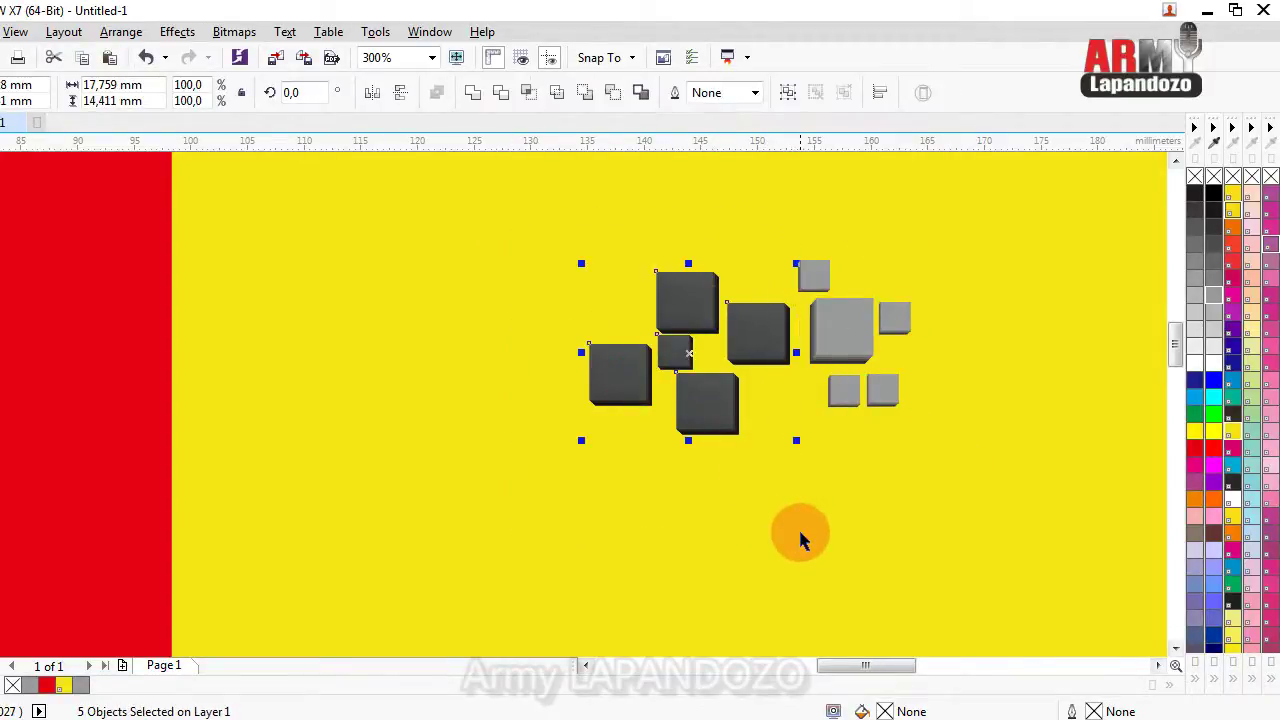
key("ctrl+g")
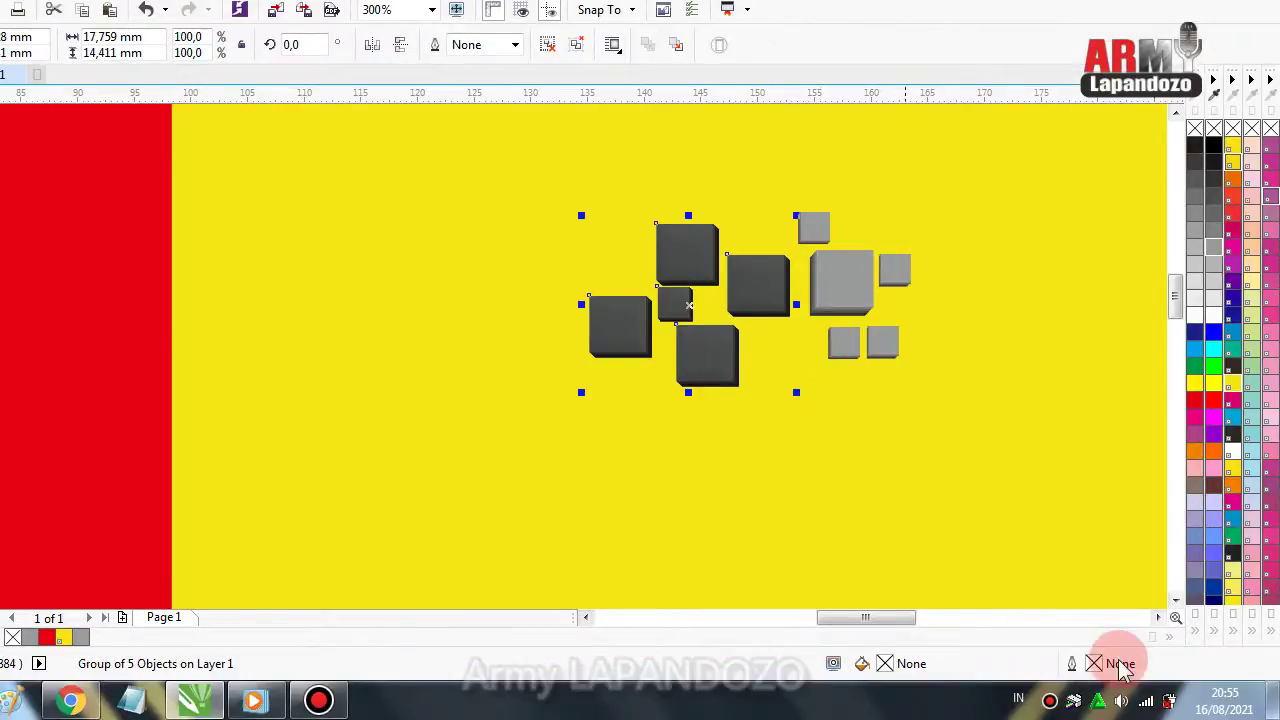
Move the light tile group onto the upper-left corner of the pixelated face image.
scroll(968, 476, "down", 1)
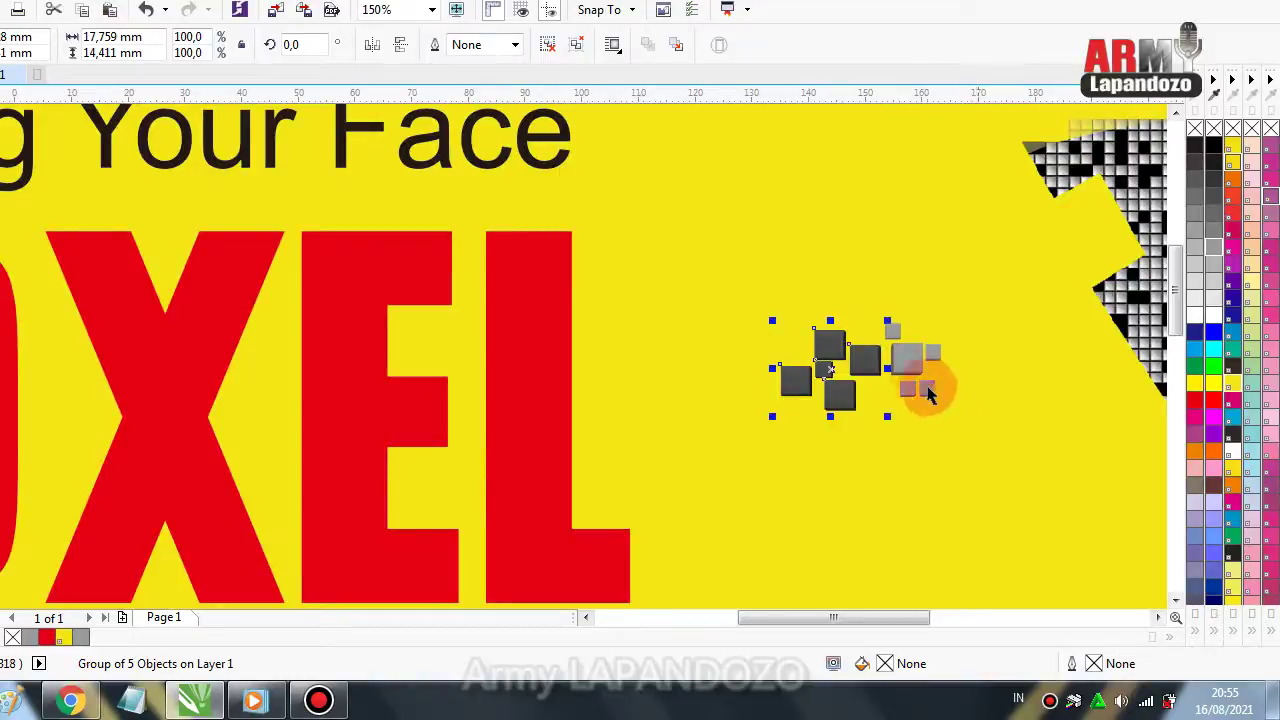
left_click_drag(870, 303, 963, 421)
left_click_drag(910, 355, 1040, 180)
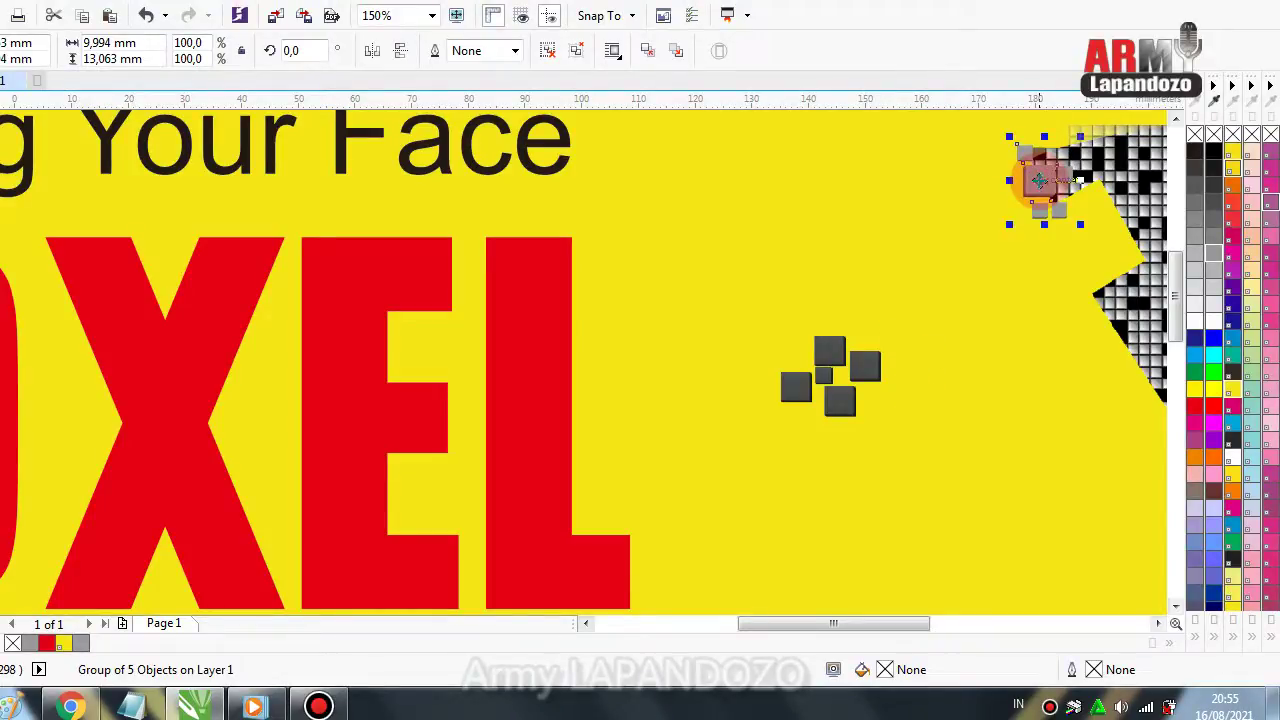
Place four copies of the light tile group along the left edge of the pixelated face, overlapping its upper part and the notch.
left_click_drag(1040, 180, 1078, 180)
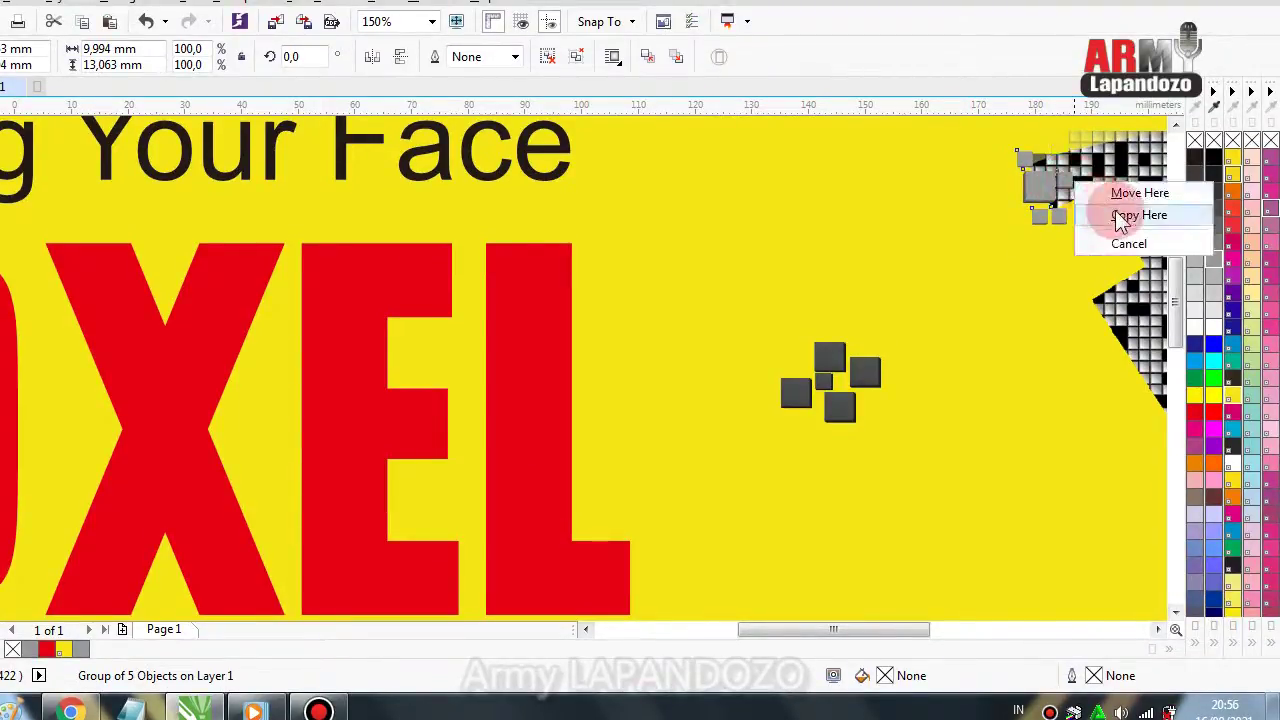
left_click(1120, 211)
left_click(1092, 198)
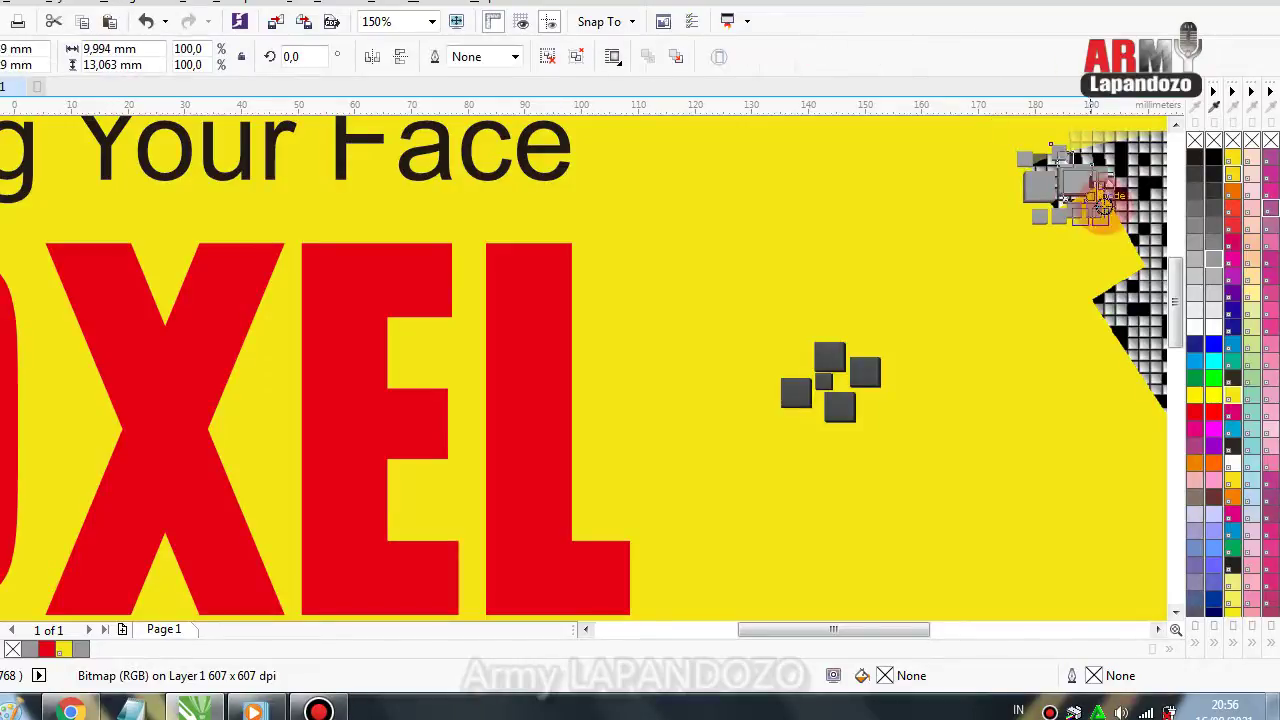
right_click(1112, 208)
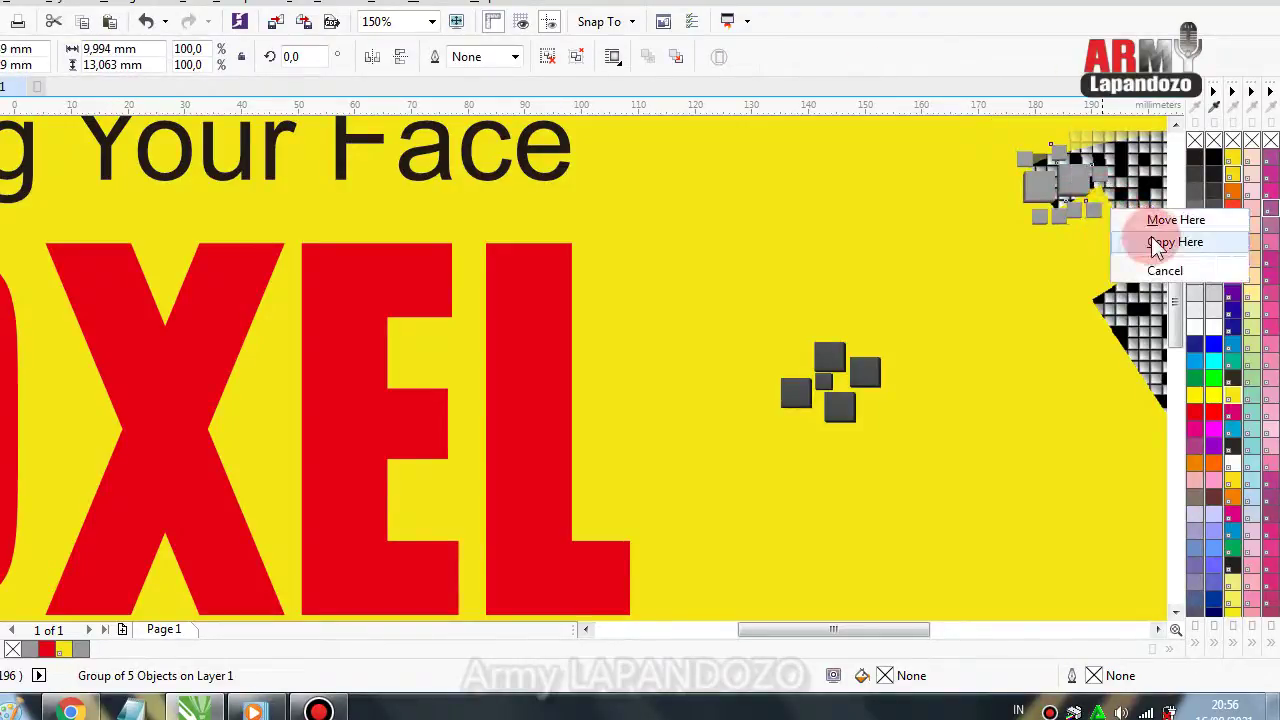
left_click(1152, 243)
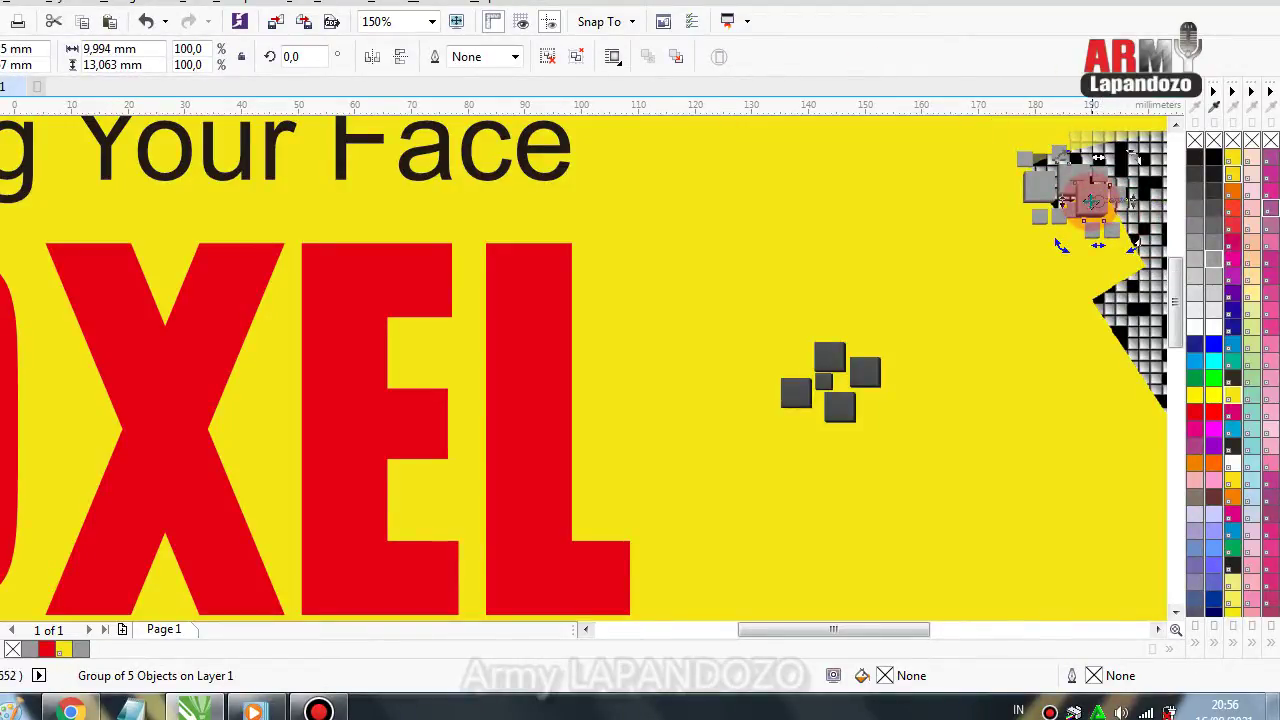
left_click_drag(1090, 201, 1074, 290)
left_click(1166, 254)
left_click(1123, 306)
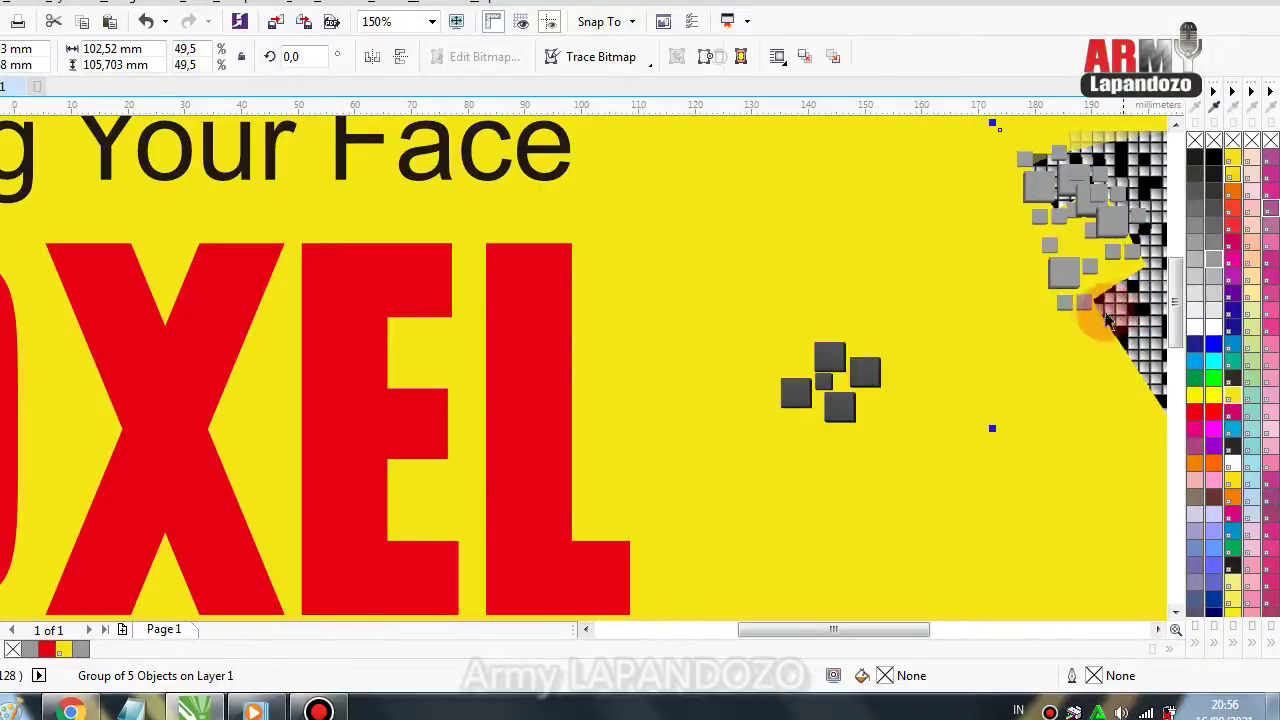
Shrink the light tile group at the notch to about 5.1 by 6.7 mm and place a copy just left of the face's upper edge.
left_click(1064, 268)
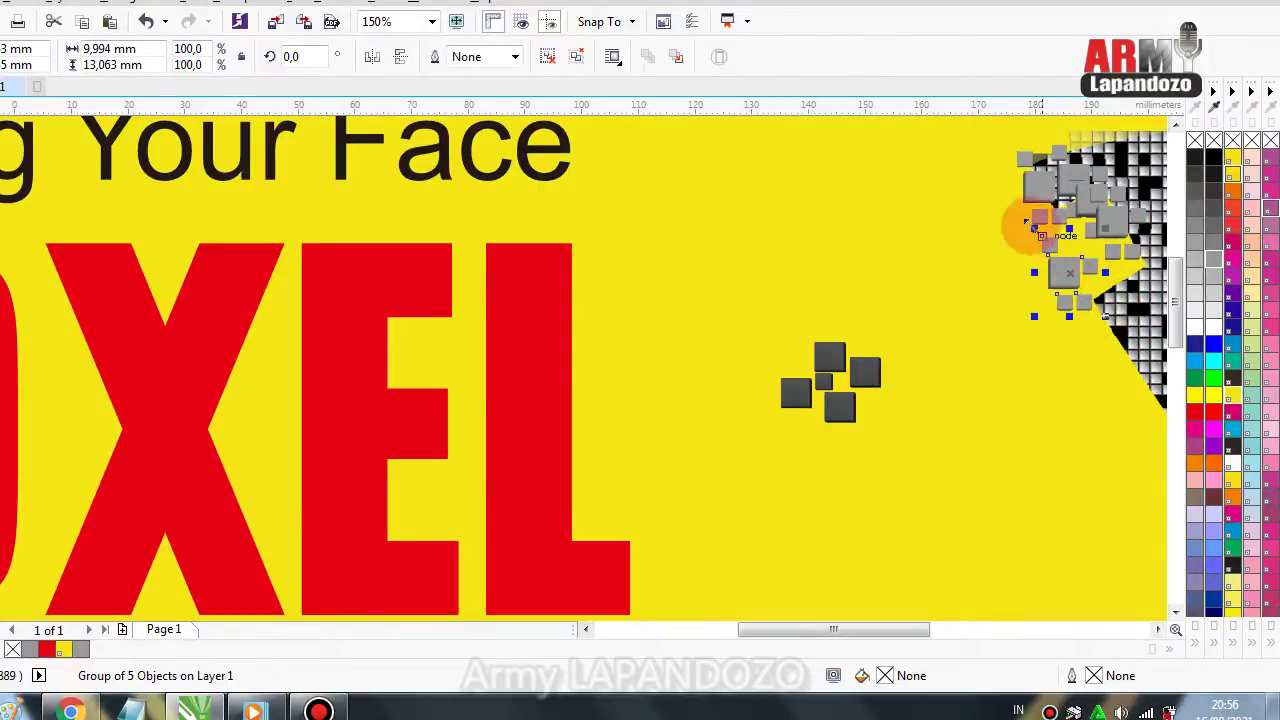
left_click_drag(1026, 224, 1007, 185)
left_click(1052, 218)
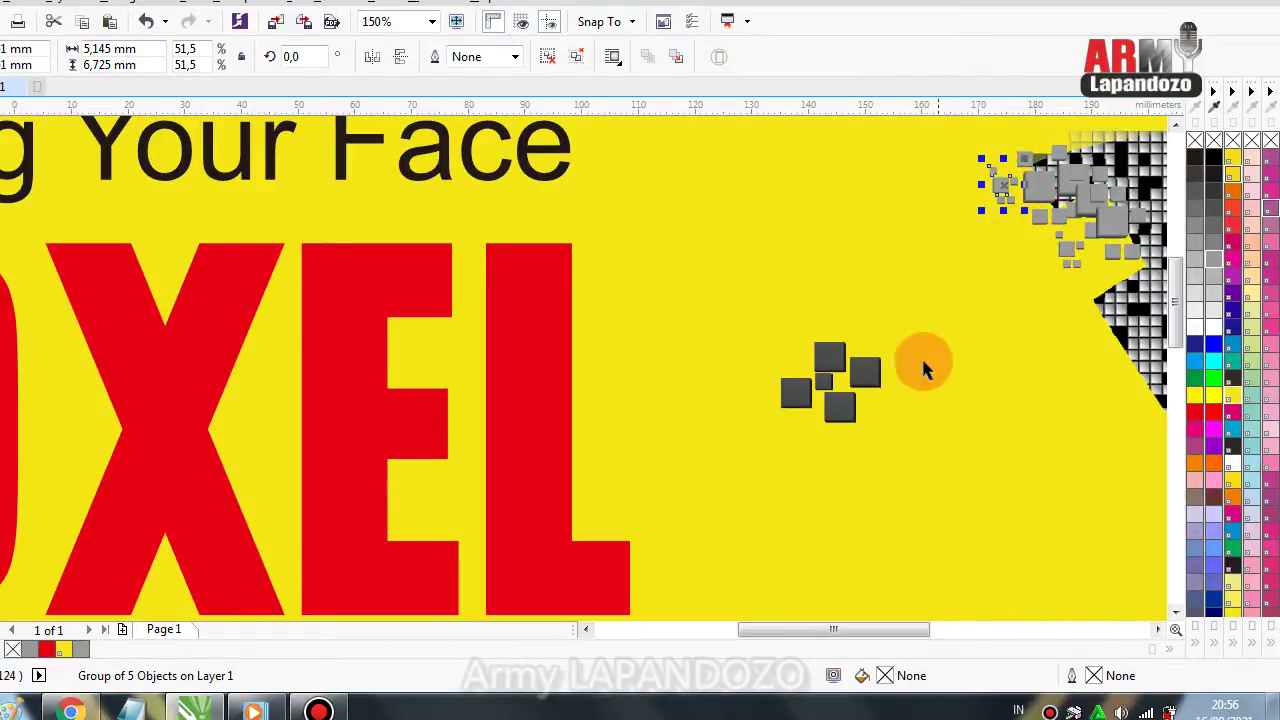
Move the dark tile group onto the face's notch and place two copies, one further left and one below along the edge.
left_click(1158, 629)
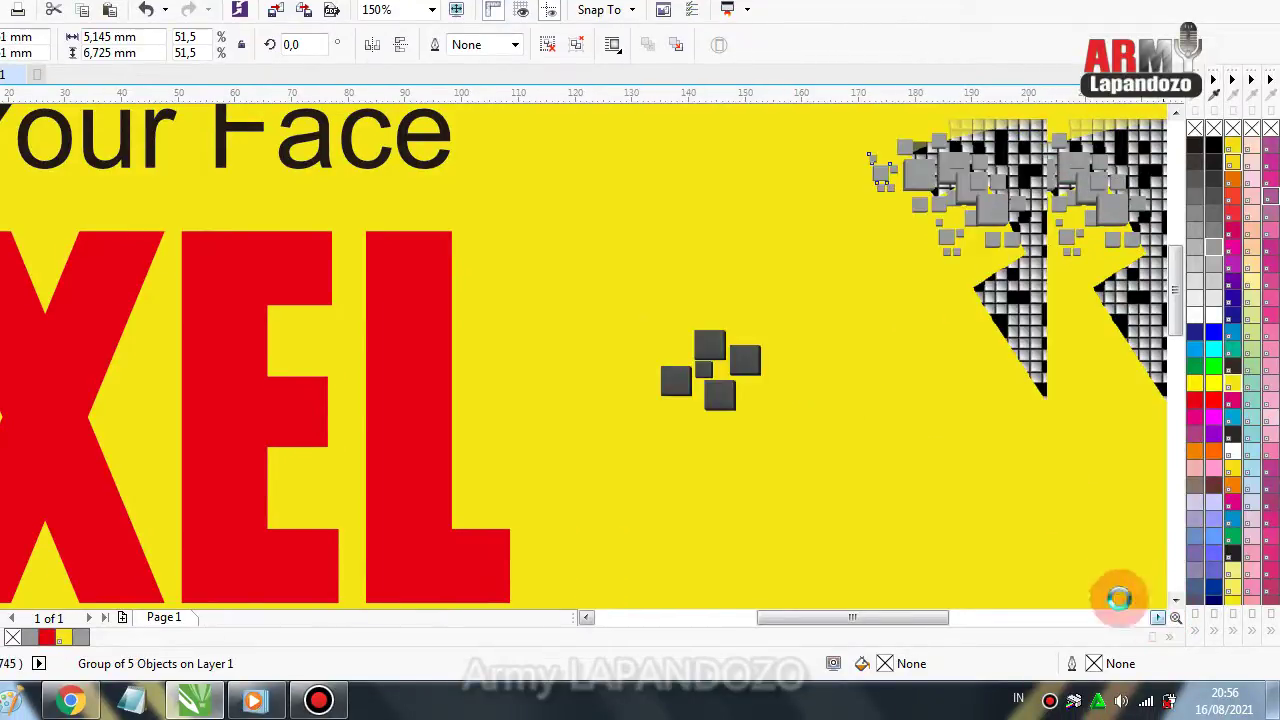
scroll(1118, 597, "right", 2)
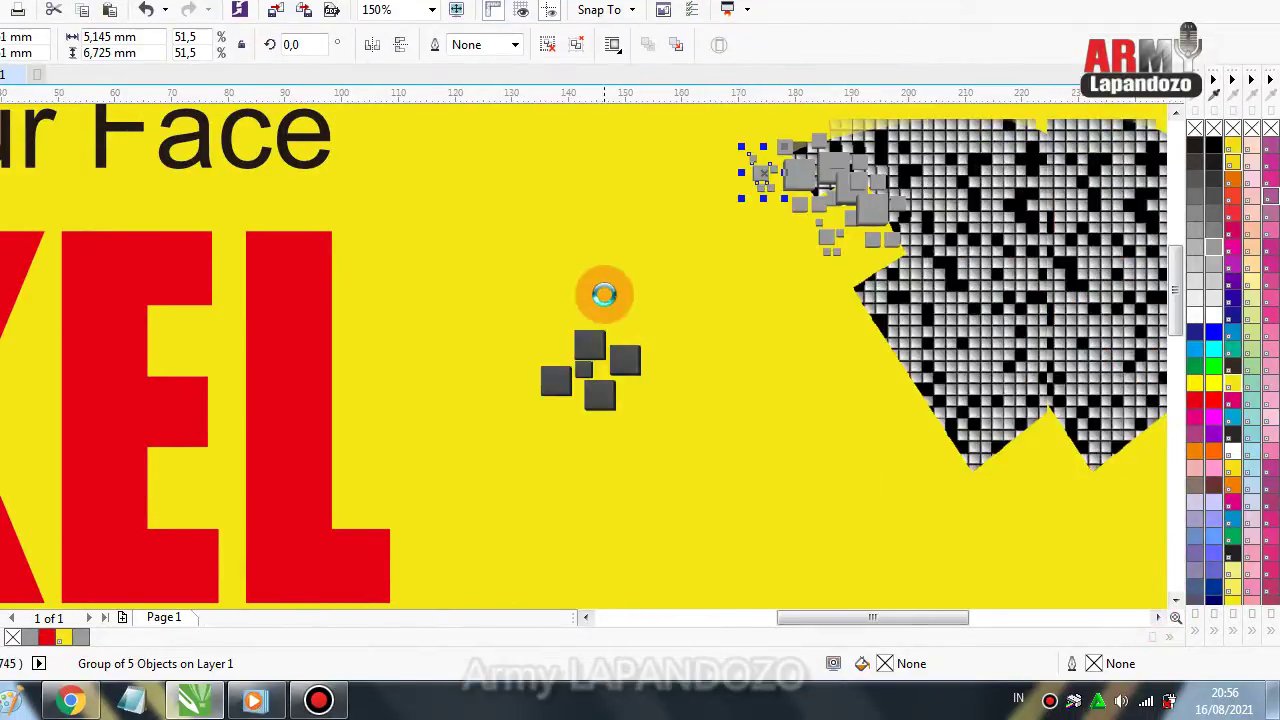
left_click_drag(499, 300, 647, 424)
left_click_drag(592, 365, 762, 240)
left_click(797, 268)
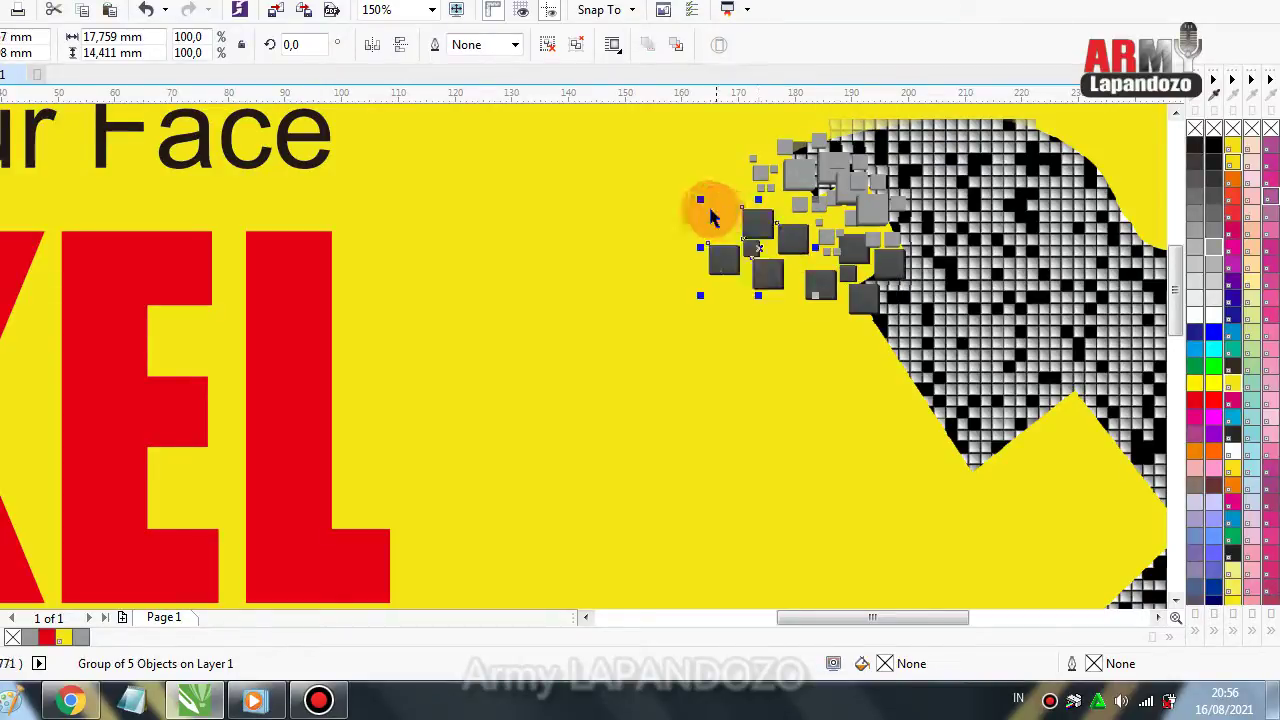
left_click_drag(752, 222, 878, 334)
left_click(926, 366)
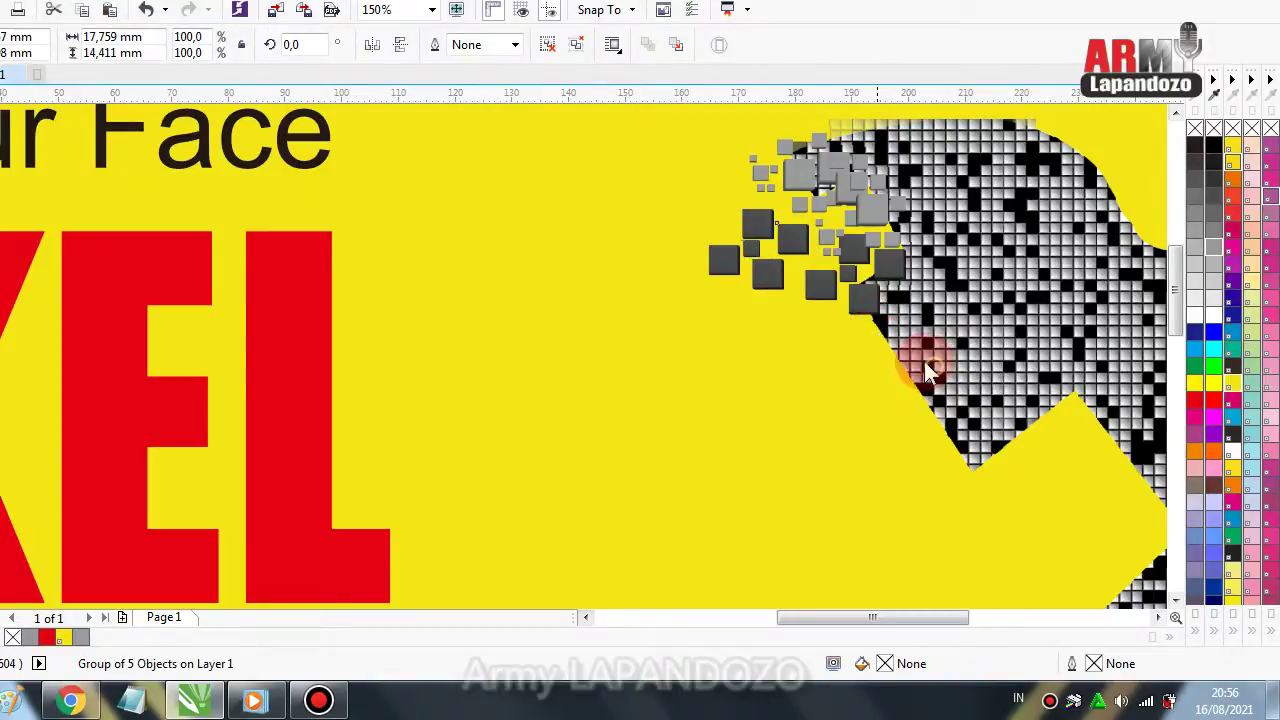
Shrink the leftmost dark tile group to about 9 by 7.3 mm and place two copies close around it.
left_click(752, 229)
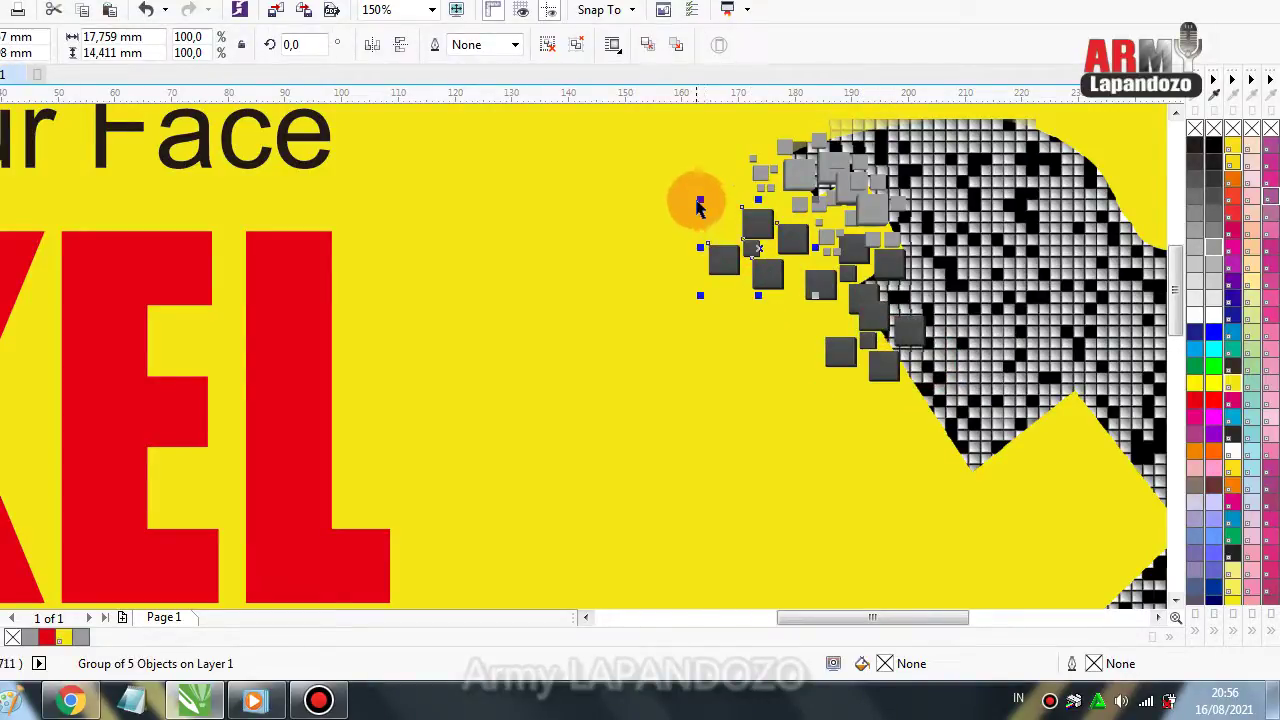
left_click_drag(700, 200, 750, 210)
left_click(845, 270)
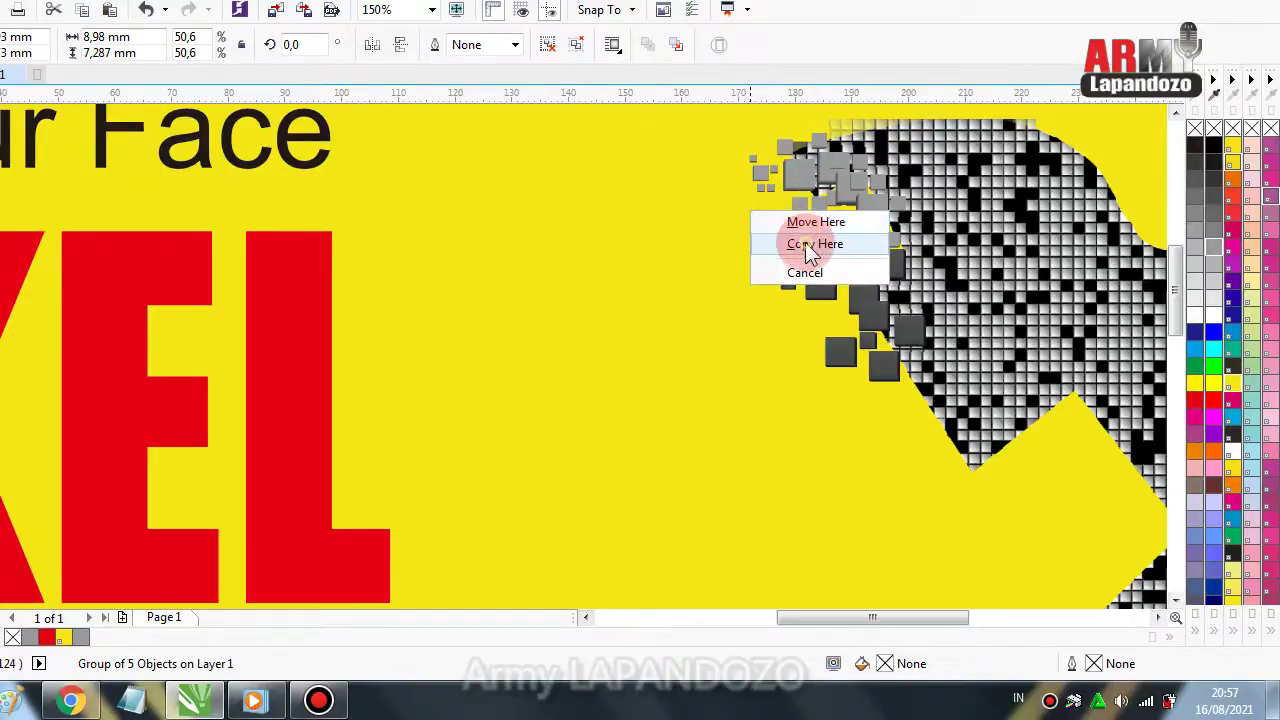
left_click(803, 244)
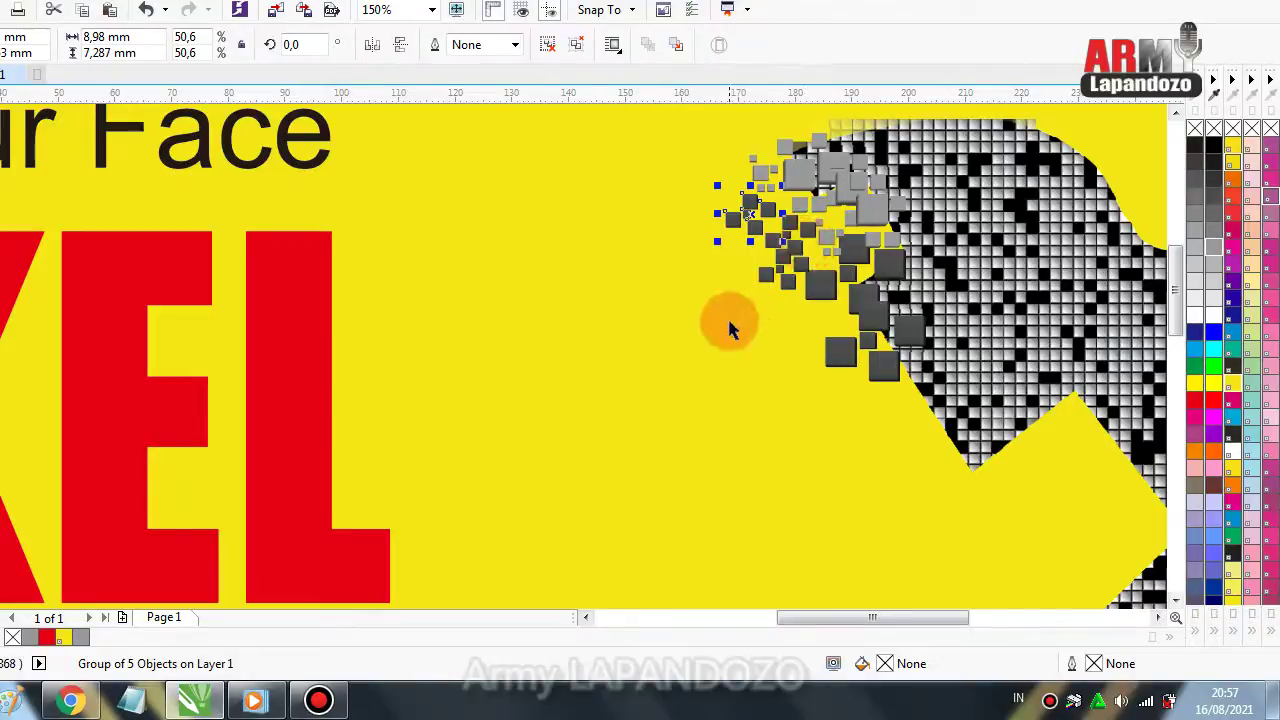
Copy the small dark tile group to the face's upper-left corner and over the light tiles above the notch.
left_click_drag(780, 255, 890, 272)
left_click(871, 214)
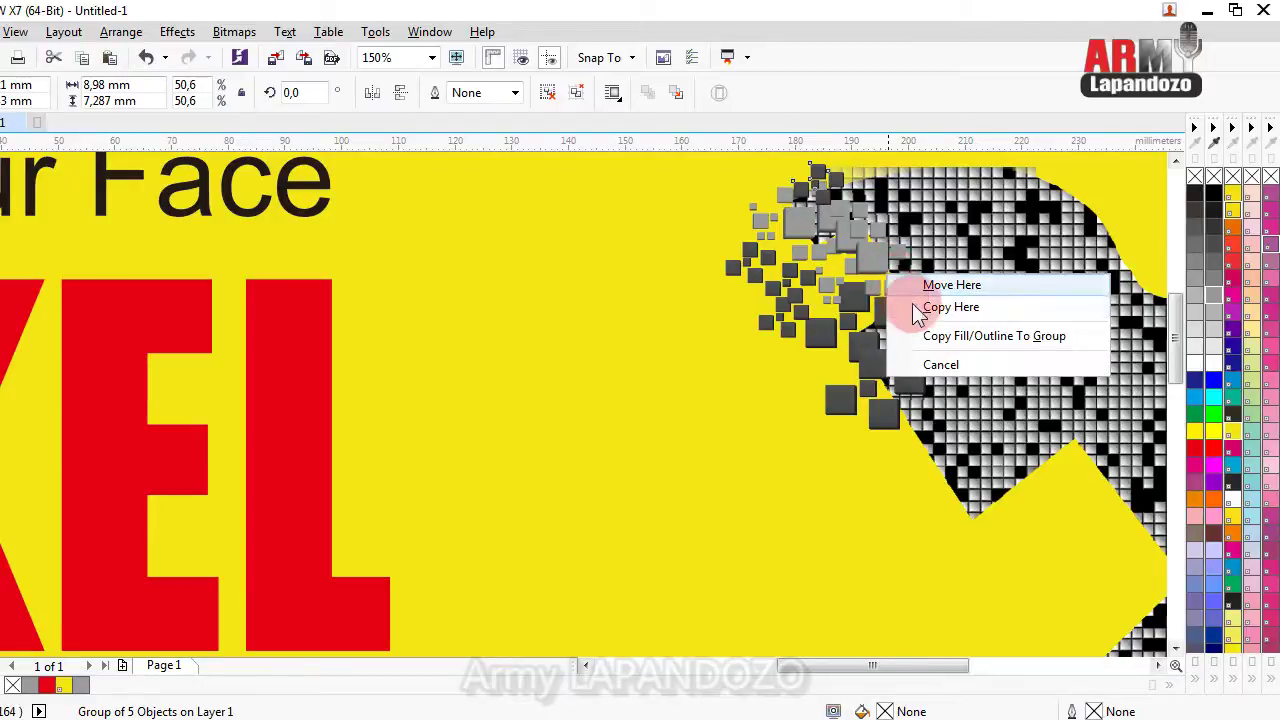
left_click(920, 307)
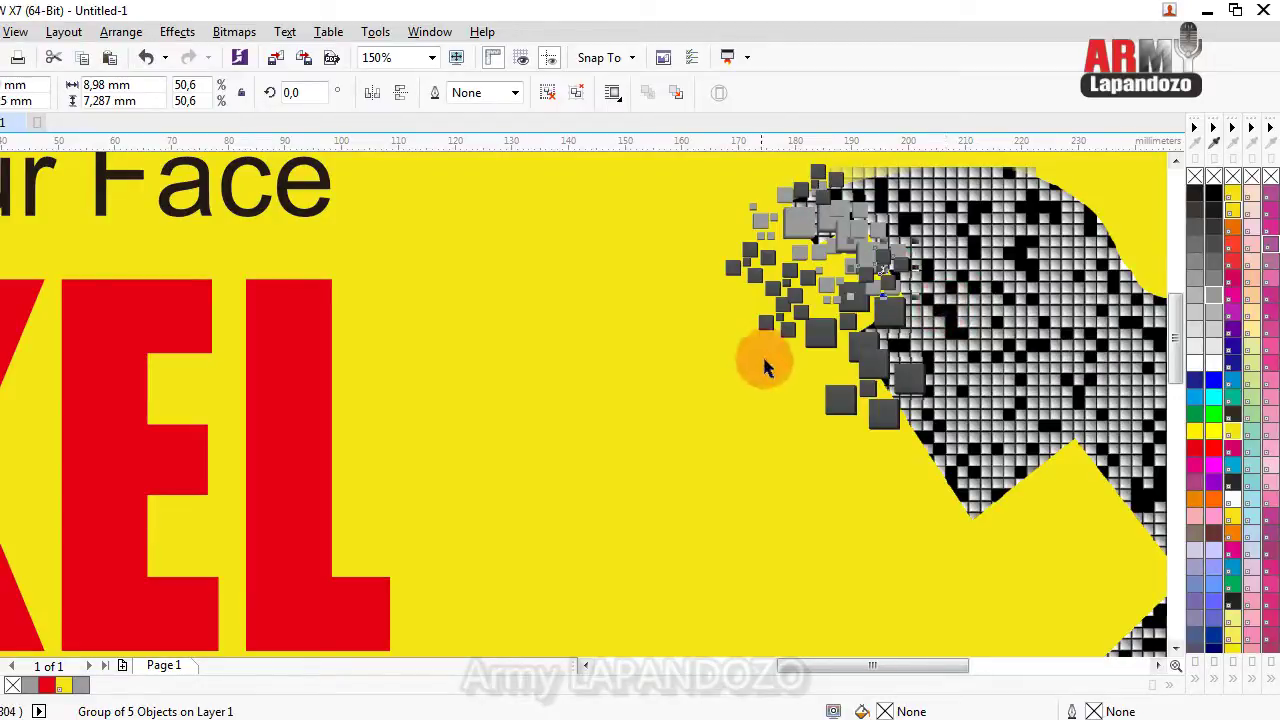
Place two copies of the full-size dark tile group down the lower-left edge toward the tip at the back of the head.
left_click_drag(715, 335, 956, 482)
left_click(960, 470)
left_click(992, 520)
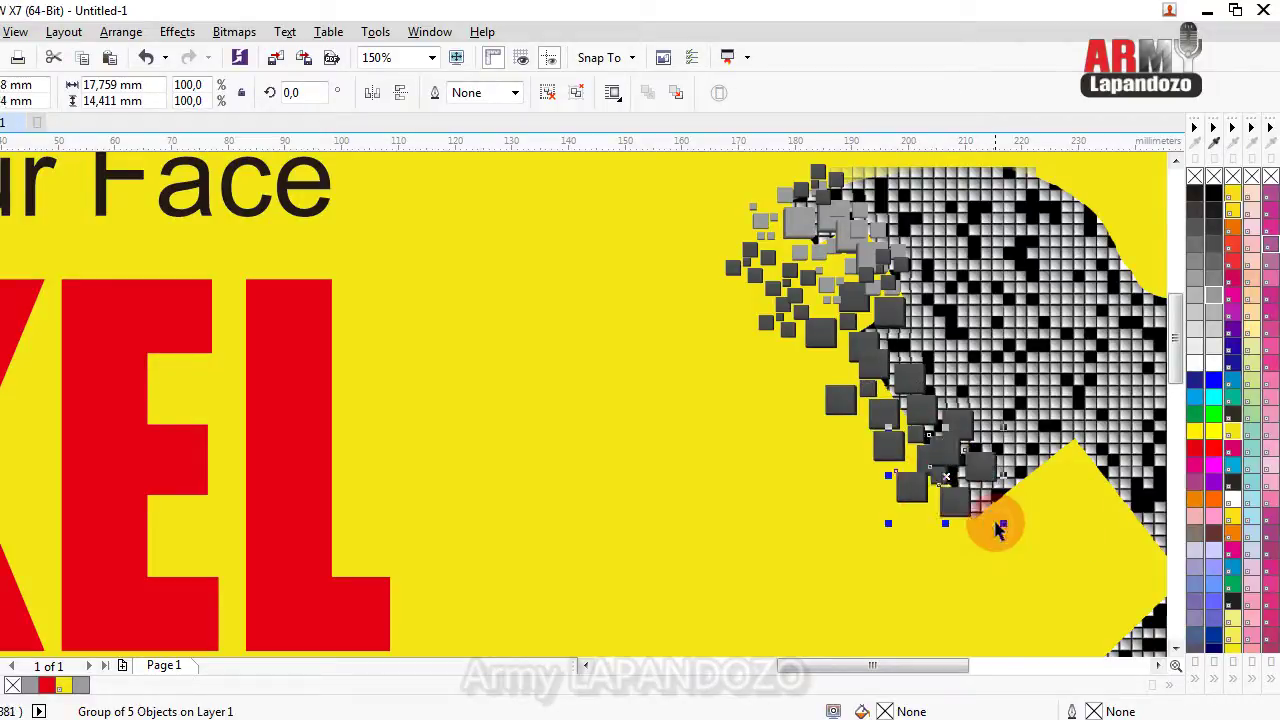
Shrink the lowest dark tile group to about 13.3 by 10.8 mm and place copies around the tip and up to the neck corner.
left_click_drag(1001, 522, 970, 500)
left_click_drag(889, 418, 1068, 451)
left_click(935, 423)
left_click(916, 530)
left_click(1018, 535)
left_click(1063, 514)
left_click(1083, 497)
left_click(1098, 486)
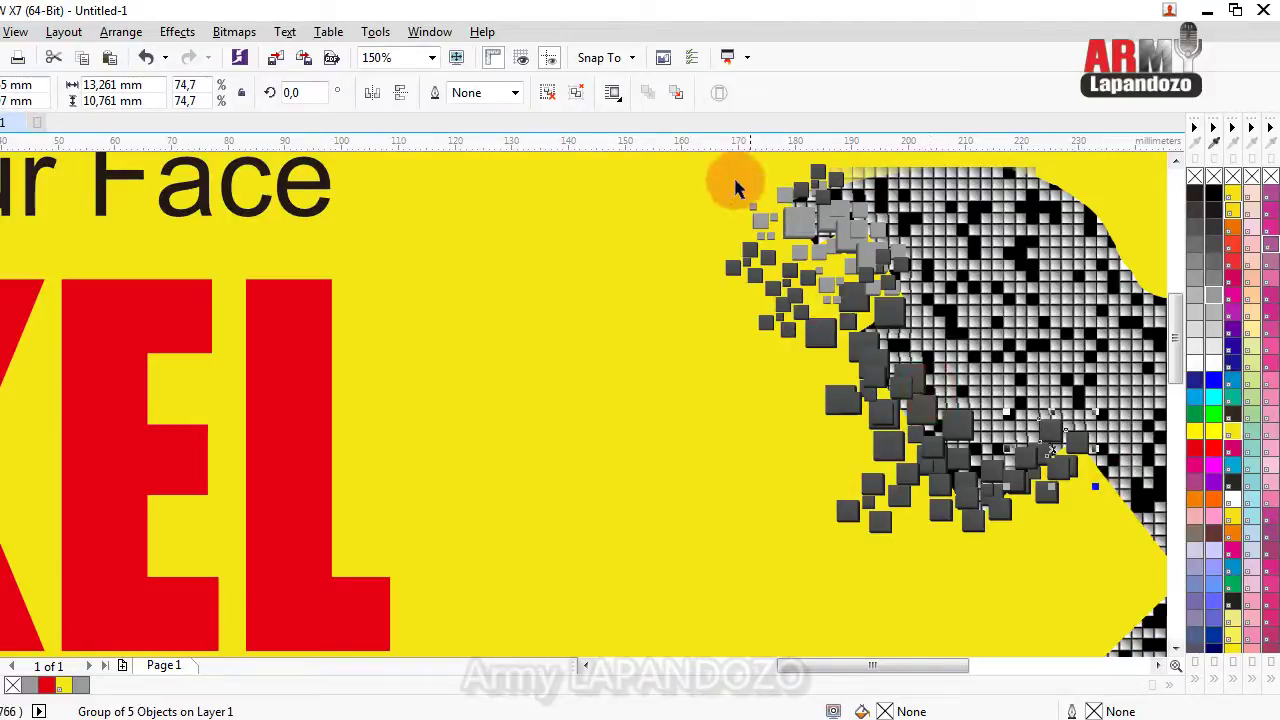
Select two light tile groups at the upper-left corner and place two copies of the pair at the top of the neck edge.
left_click_drag(716, 170, 862, 272)
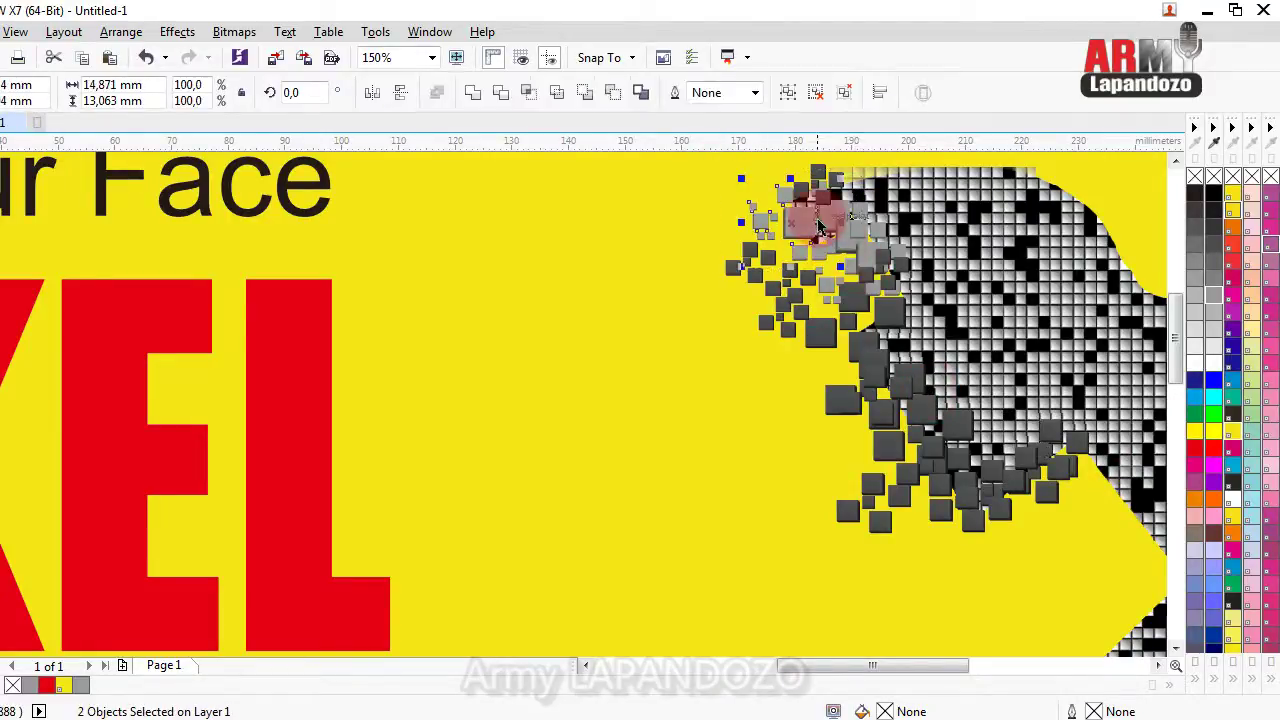
left_click_drag(814, 209, 1090, 545)
left_click(1145, 470)
left_click(1138, 572)
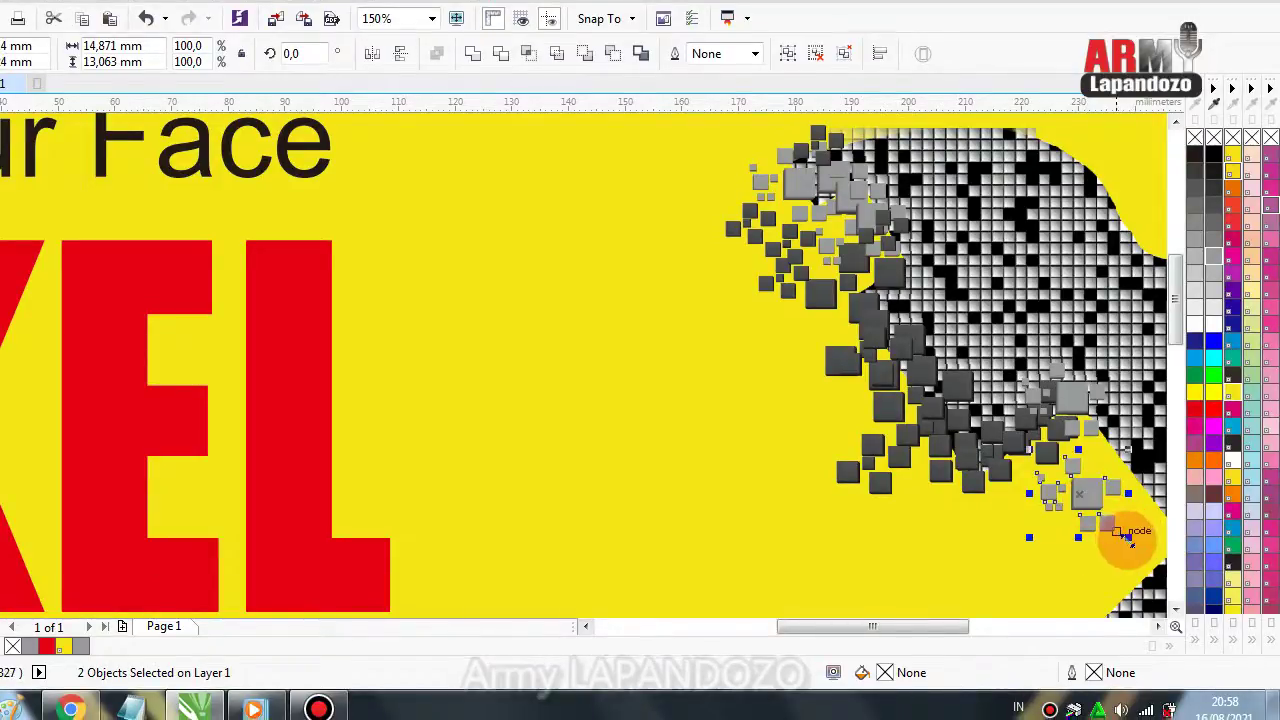
Shrink the lower pair of light tile groups to about 10.5 by 9.3 mm and place copies down the neck's edge to its inner corner.
left_click_drag(1128, 537, 1125, 455)
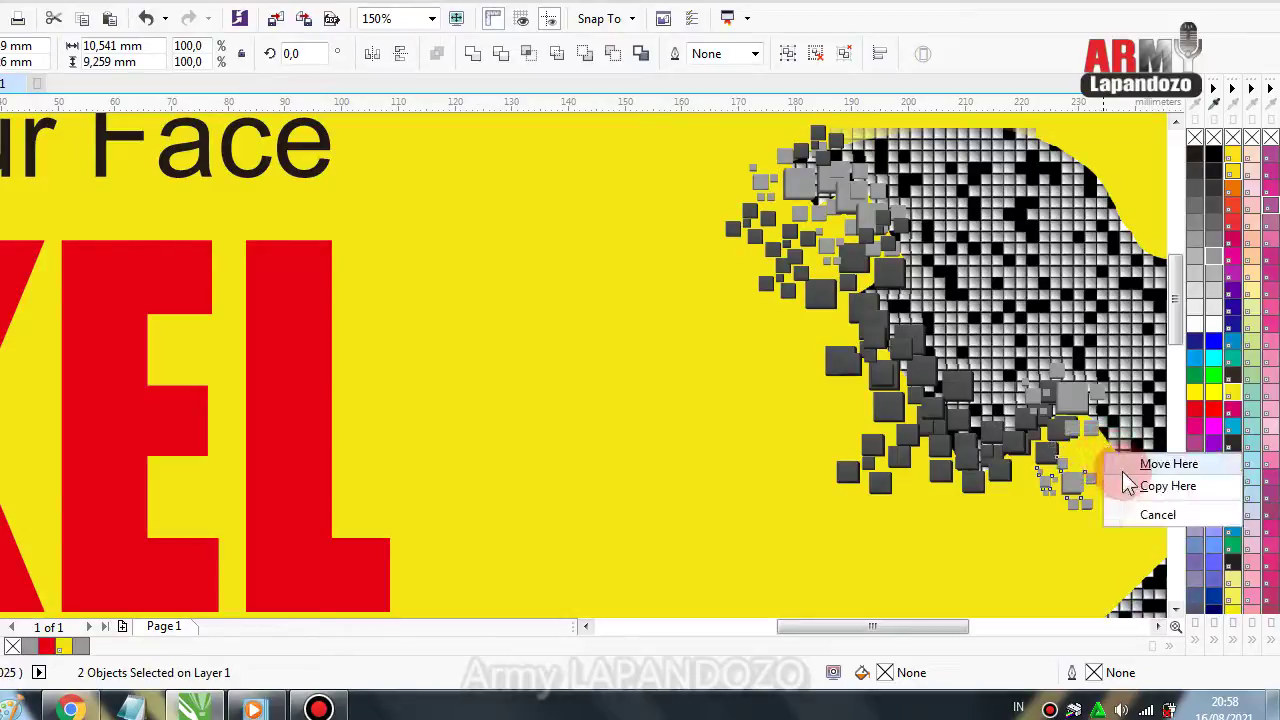
left_click(1140, 486)
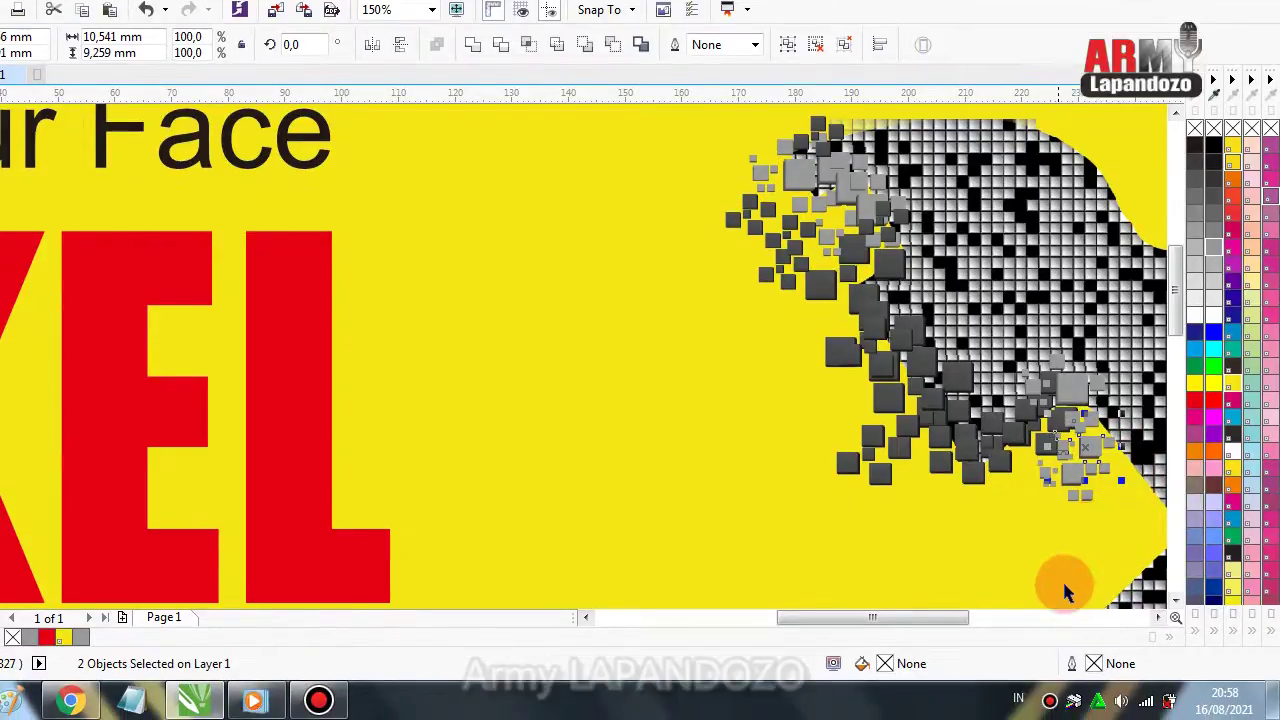
left_click(1154, 617)
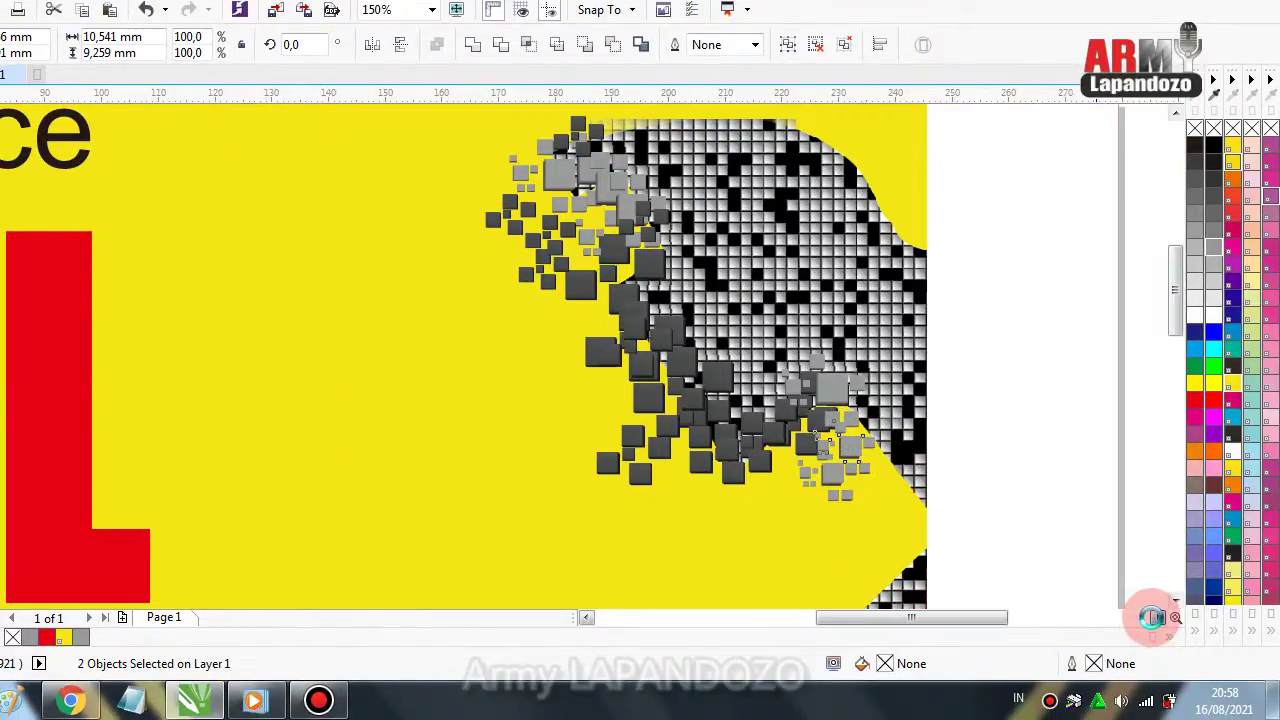
left_click(1176, 604)
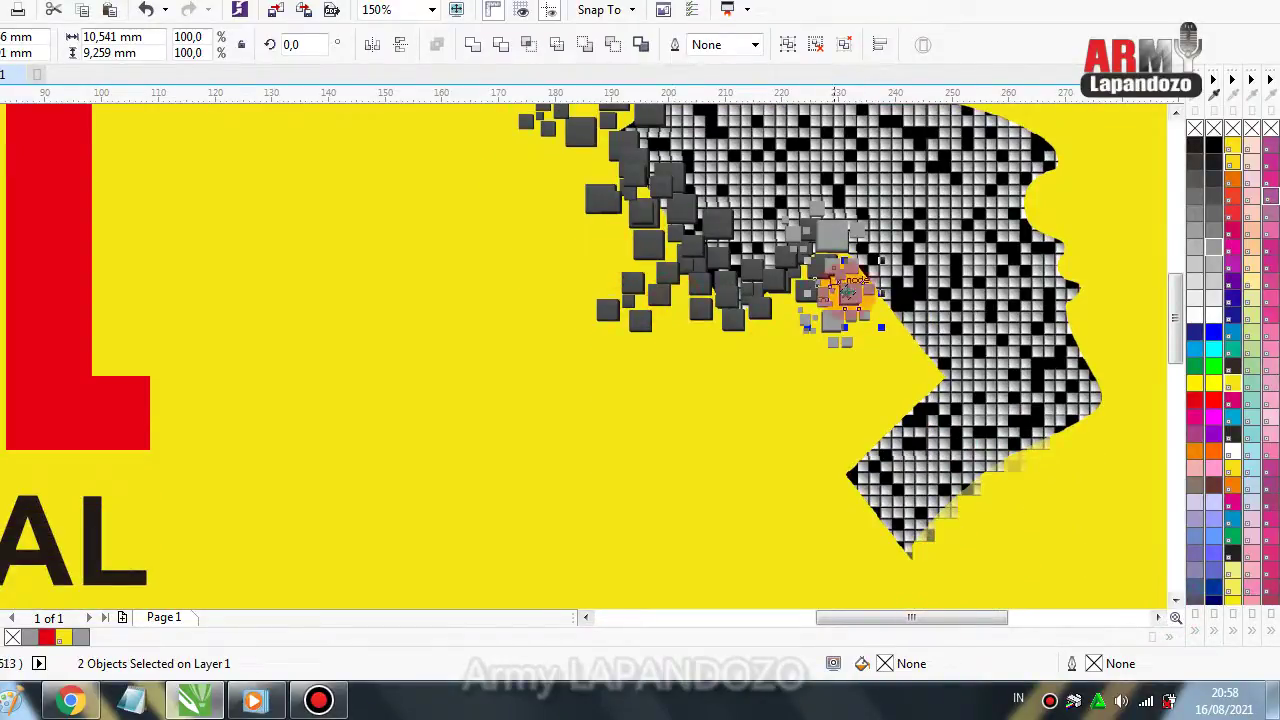
left_click_drag(886, 312, 936, 378)
left_click(915, 309)
left_click(910, 356)
left_click(960, 387)
left_click(971, 415)
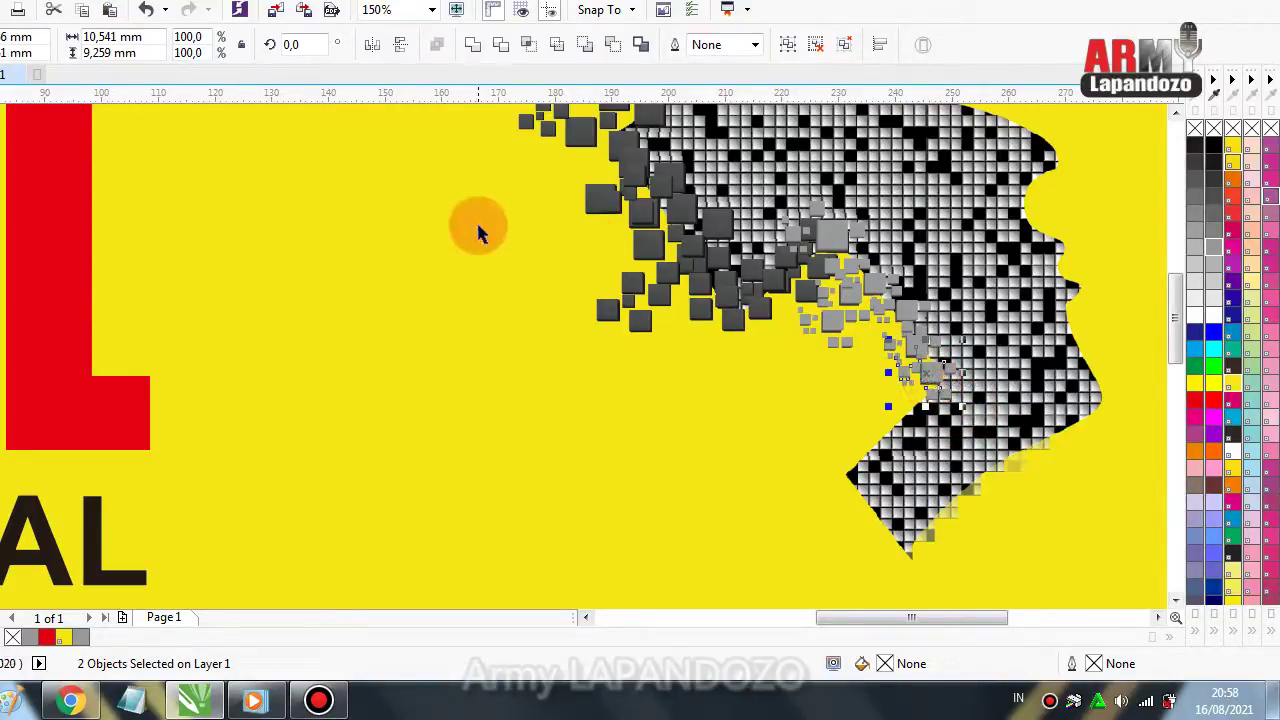
Copy the outermost medium dark tile group at the head's lower tip to the yellow area below the light tiles.
left_click_drag(478, 229, 766, 367)
left_click(650, 300)
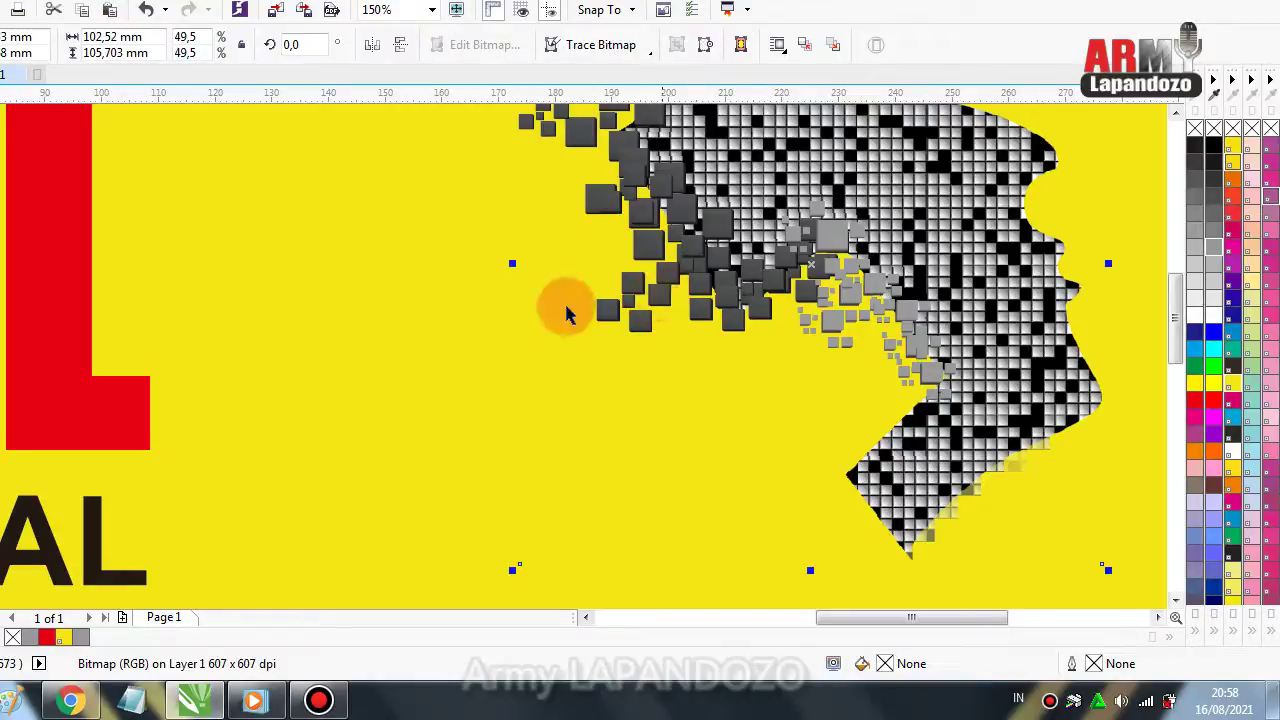
left_click_drag(508, 238, 718, 366)
left_click(650, 300)
left_click_drag(650, 298, 866, 345)
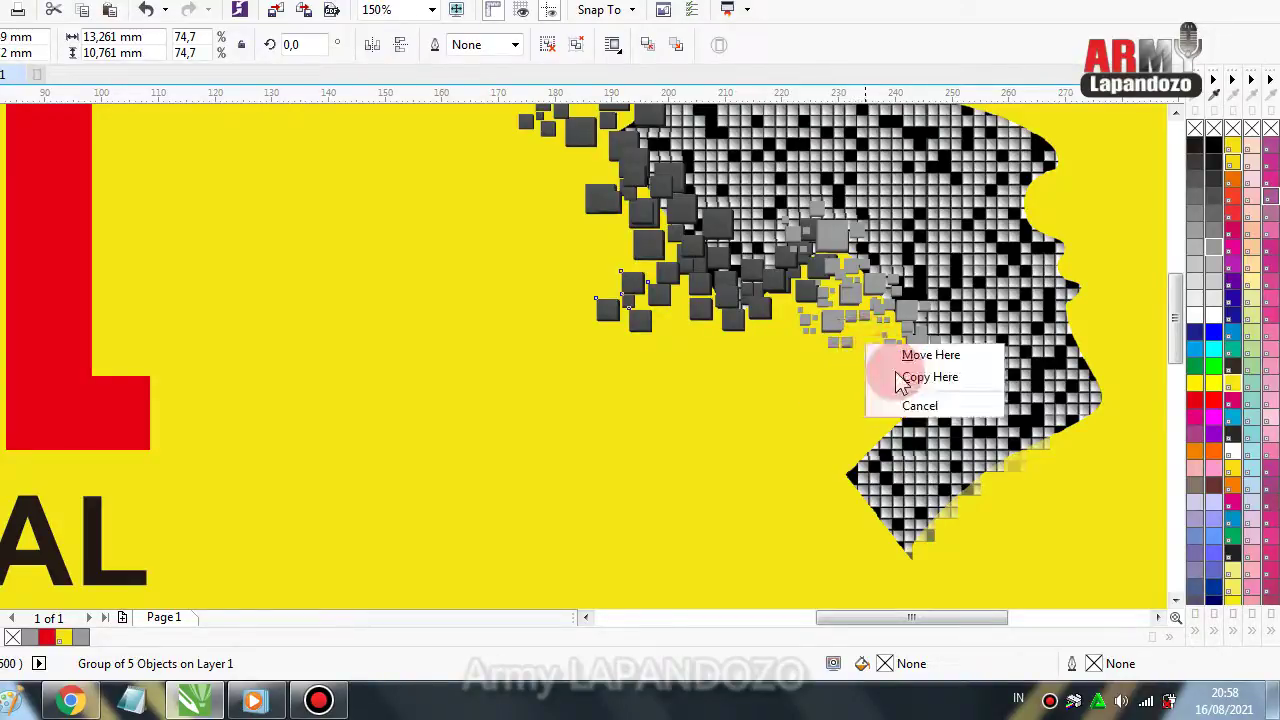
left_click(909, 374)
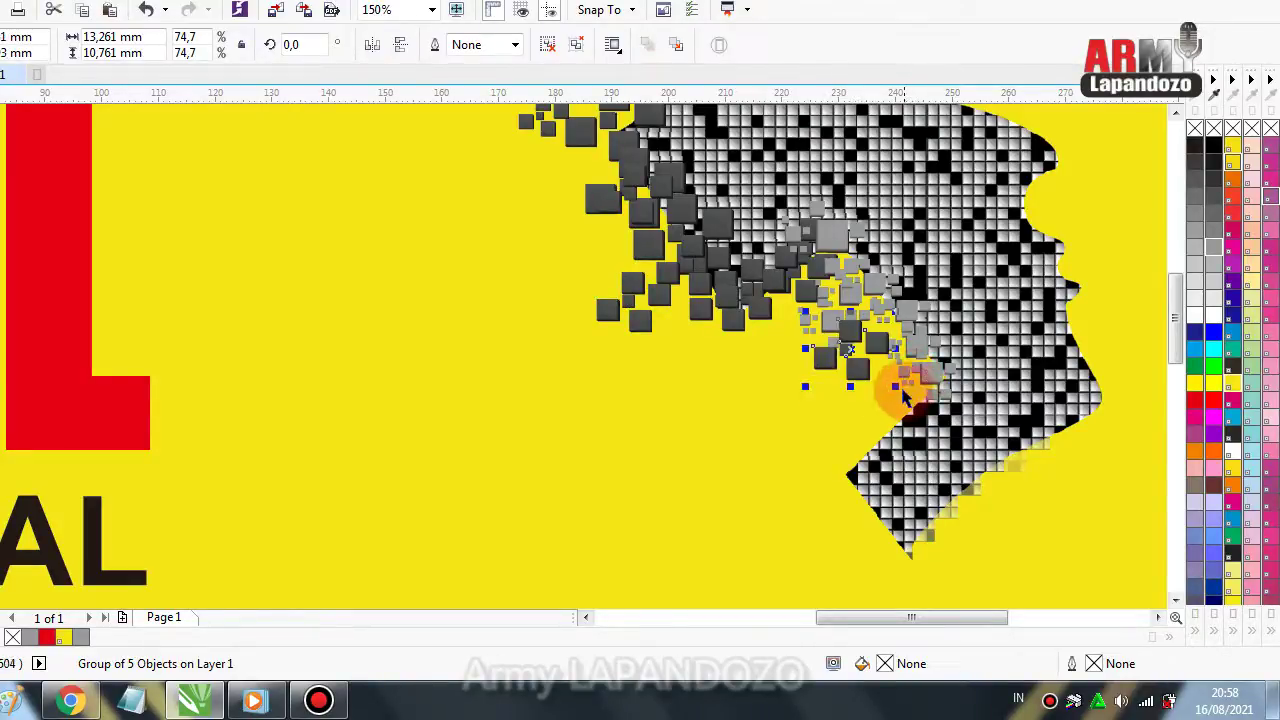
Shrink the copied dark tile group to about 9.6 by 7.8 mm, then add a duplicate beside it scaled to about 5.9 by 4.8 mm.
left_click_drag(898, 384, 903, 350)
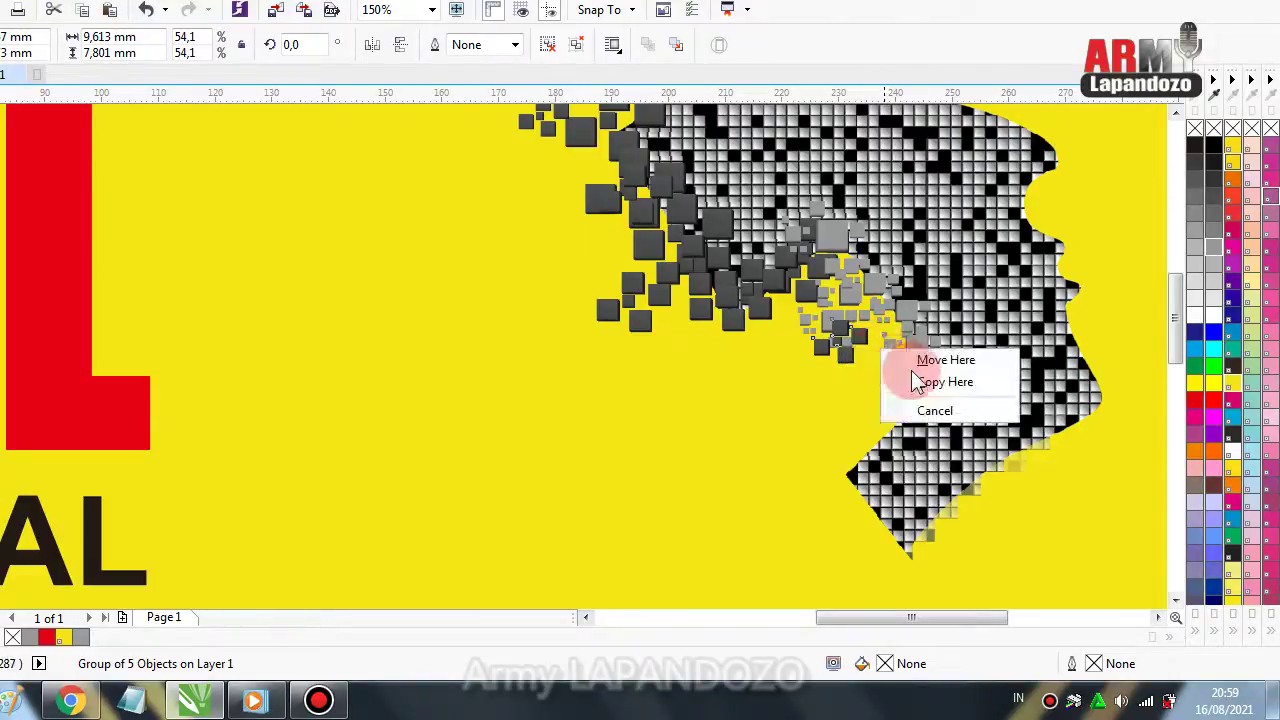
left_click(923, 381)
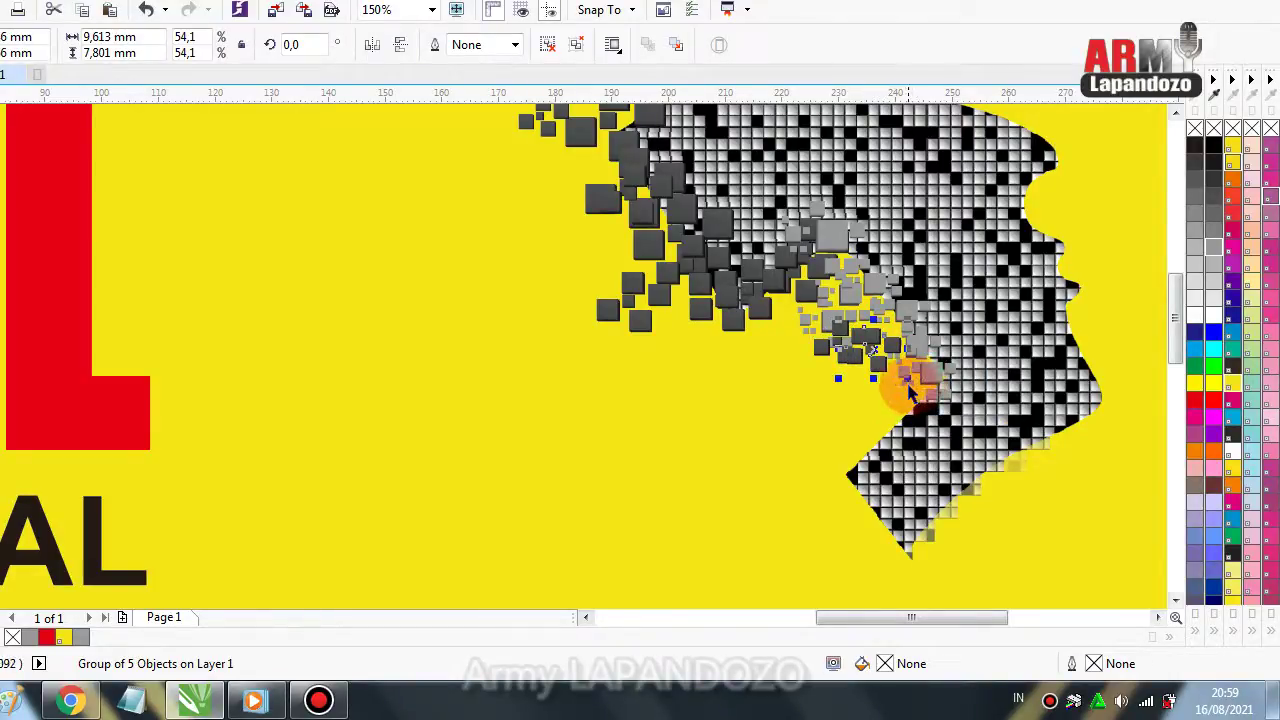
left_click_drag(904, 376, 876, 340)
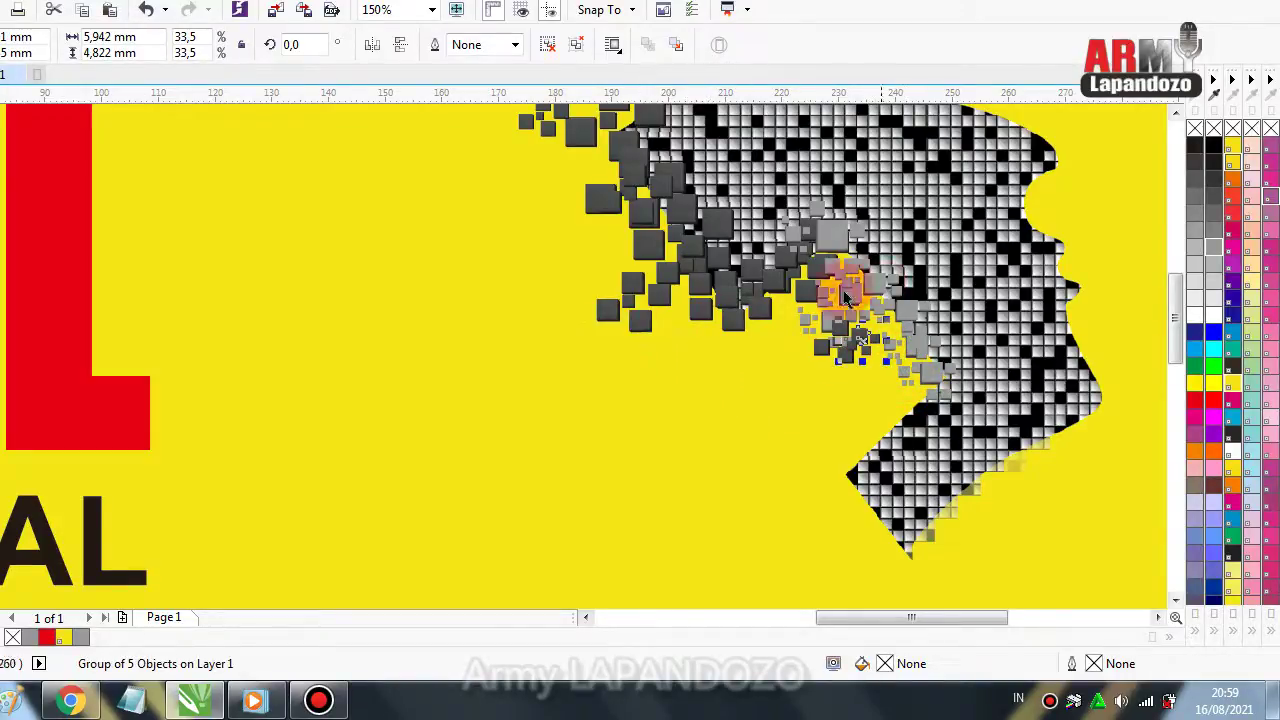
Place copies of the 7.1 by 9.3 mm light tile group among the light tiles and at the neck's inner corner.
left_click(878, 290)
left_click(877, 289)
mouse_move(877, 287)
left_mouse_down()
mouse_move(830, 268)
mouse_move(805, 297)
mouse_move(903, 400)
mouse_move(932, 398)
left_mouse_up()
left_click(900, 303)
left_click(866, 330)
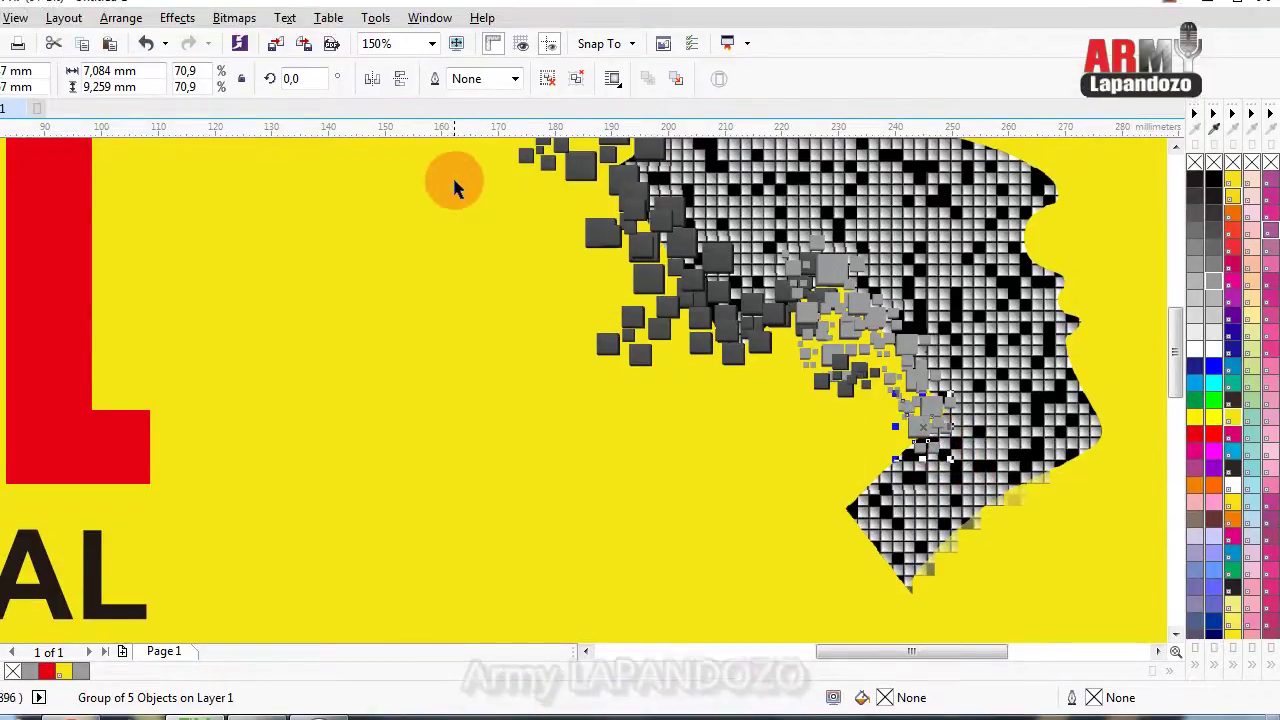
Select the five dark tile groups along the lower-left head edge and copy them onto the lower end of the neck.
left_click_drag(454, 146, 737, 406)
left_click_drag(652, 258, 857, 484)
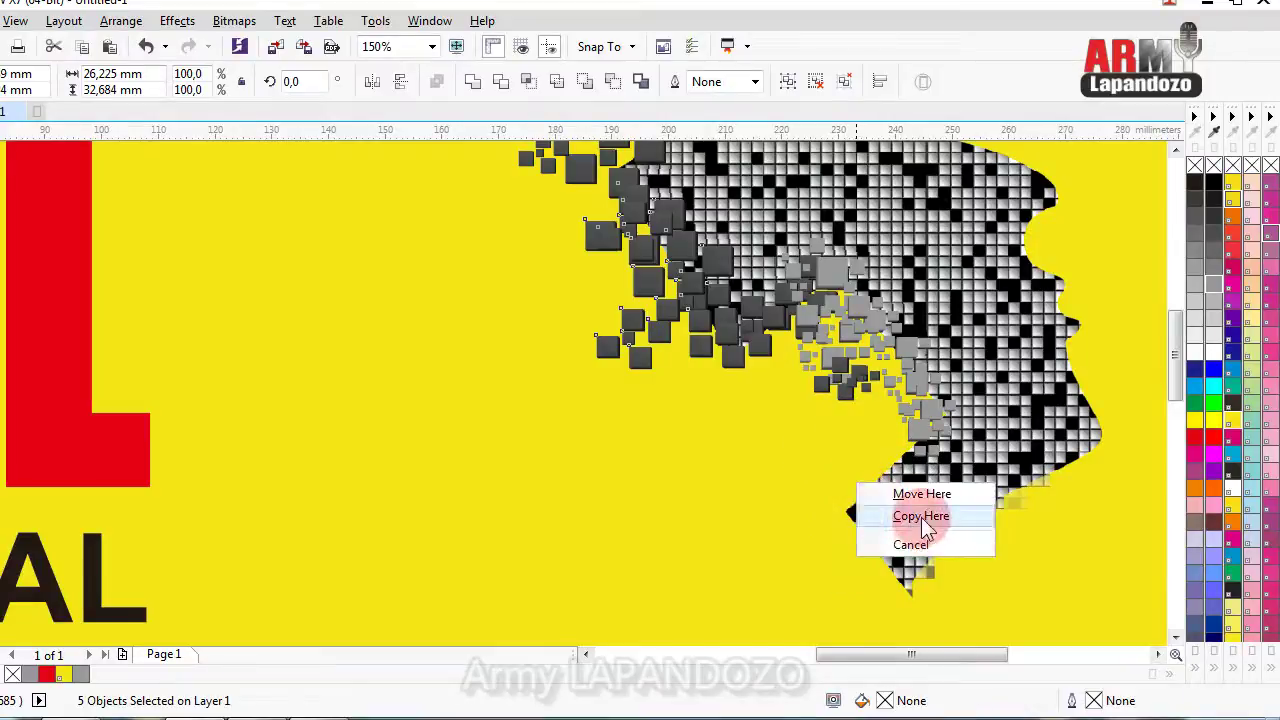
left_click(918, 516)
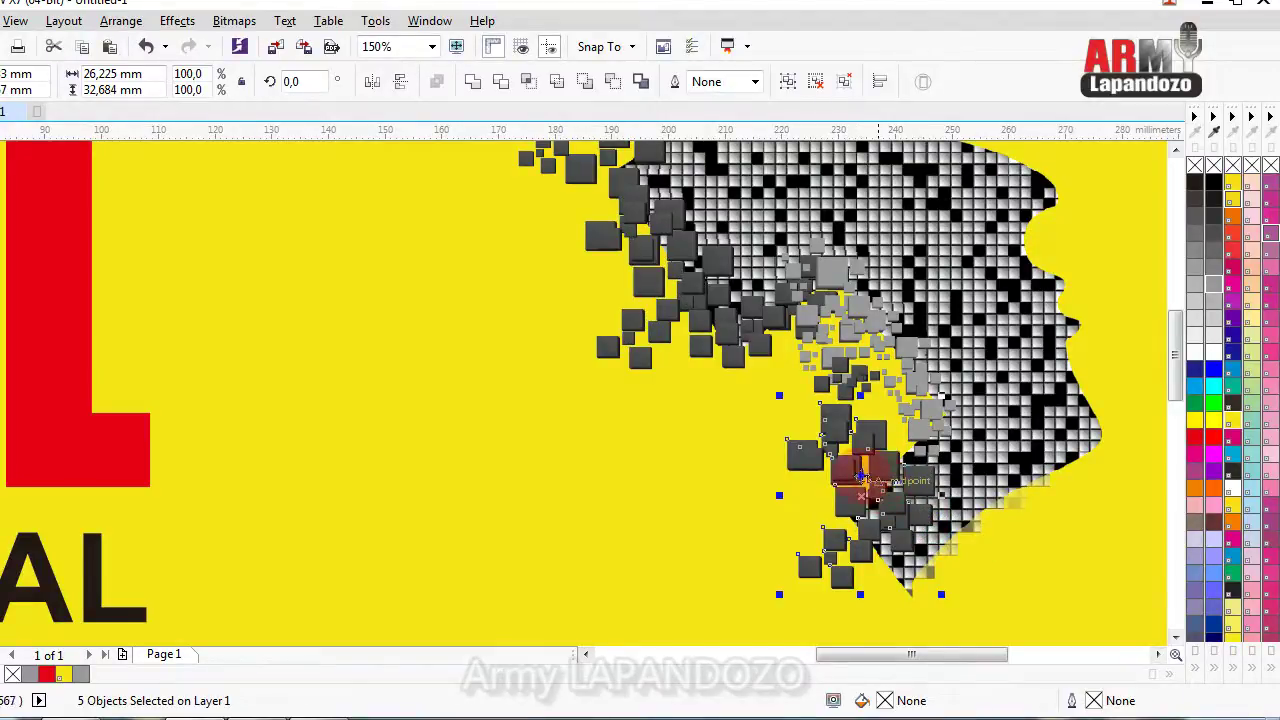
Copy the five dark groups left of the neck, shrink the set to about 9 by 11.2 mm, and place copies beside the neck and below the head.
left_click_drag(860, 478, 706, 483)
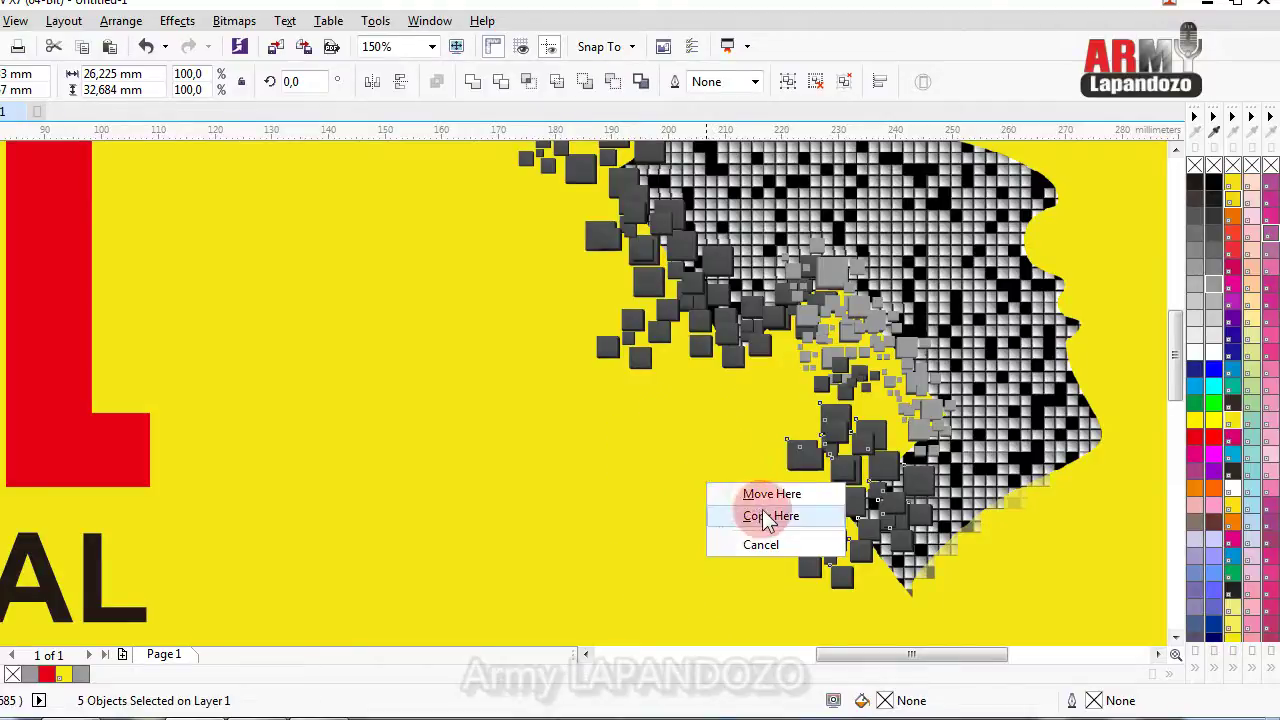
left_click(767, 517)
left_click_drag(607, 396, 794, 350)
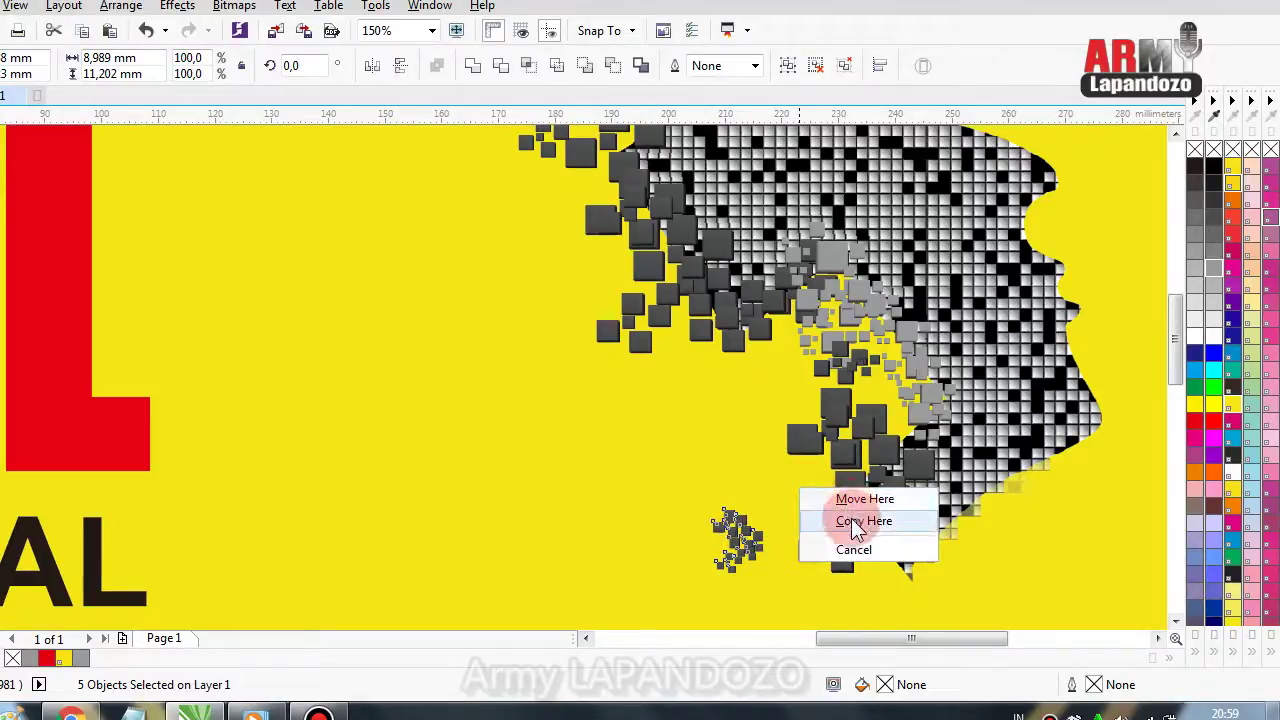
left_click(849, 520)
left_click(828, 390)
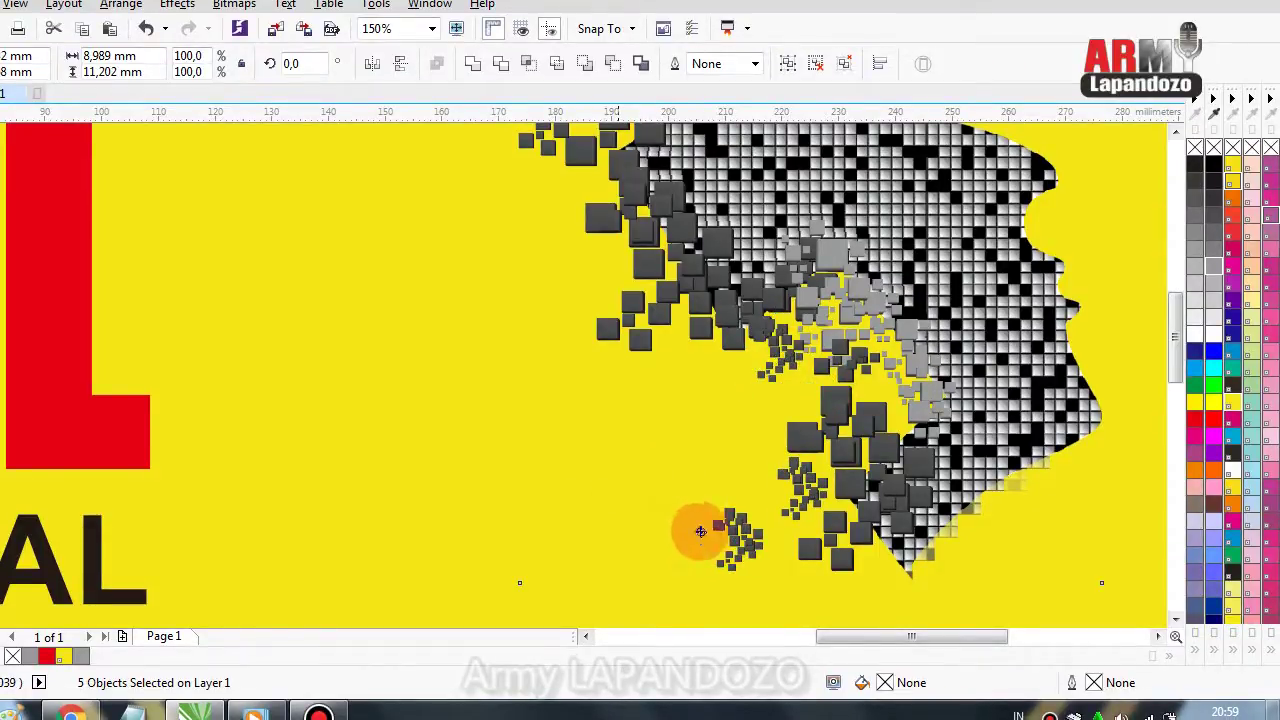
left_click(652, 530)
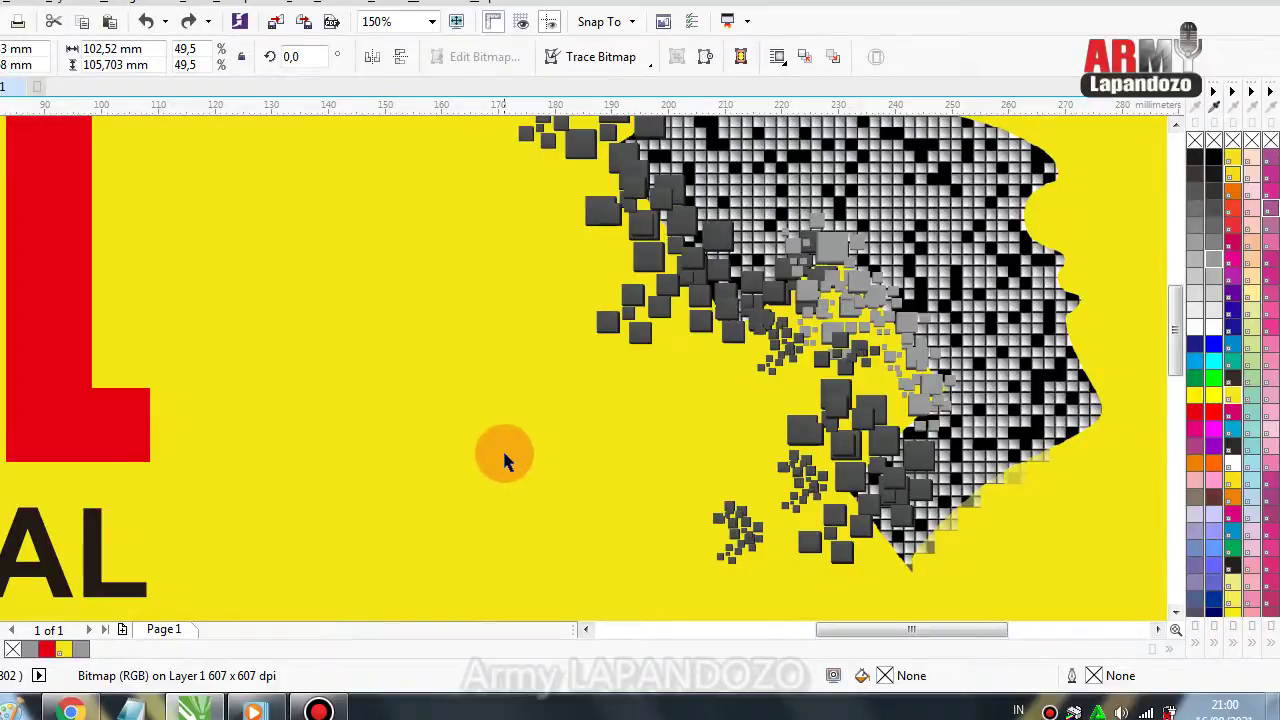
left_click(603, 451)
left_click(709, 540)
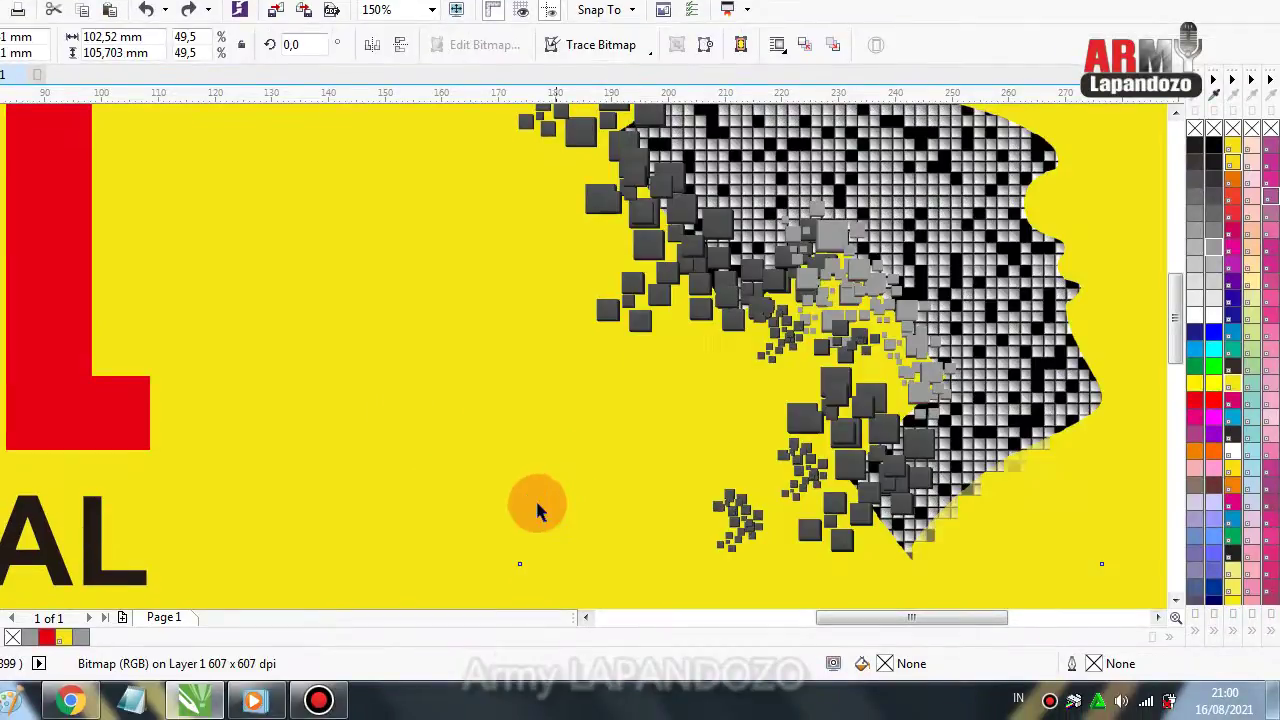
key("ctrl+shift+z")
key("ctrl+z")
left_click(530, 448)
Move the five small dark tile groups below the head onto the neck's lower tip, and place the 4.5 by 3.7 mm tile group beside them.
left_click_drag(505, 455, 767, 572)
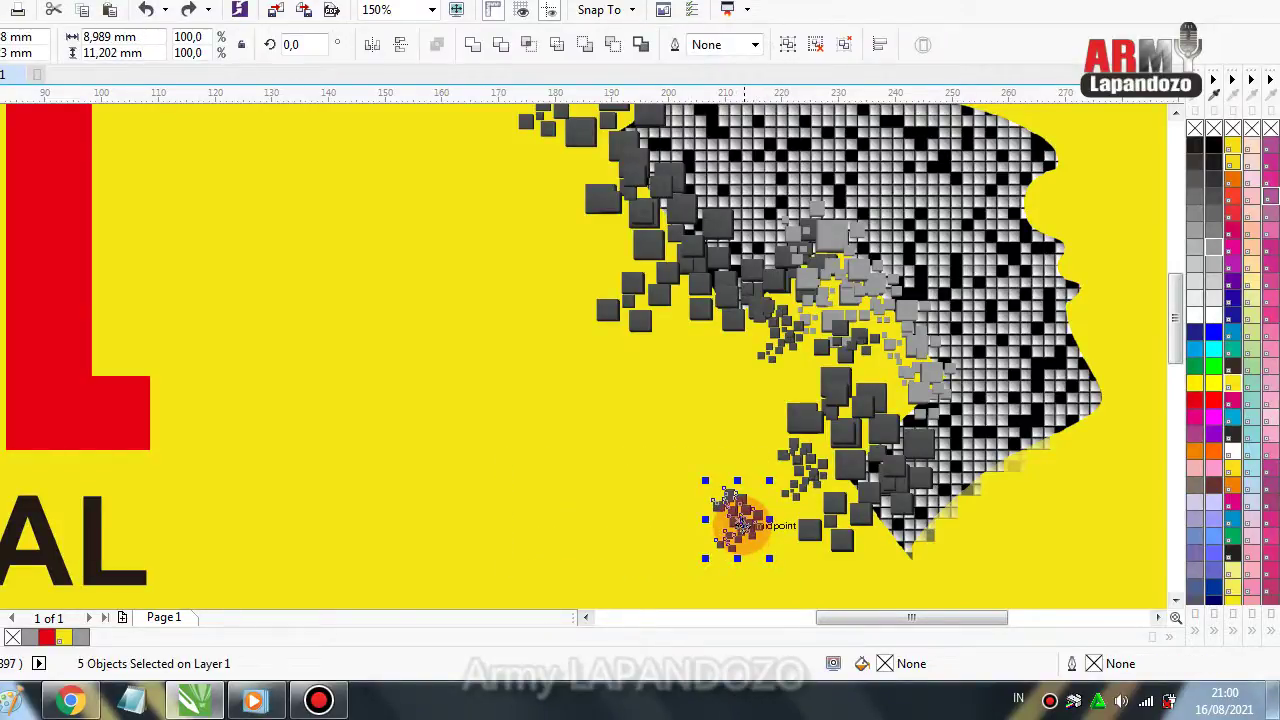
left_click_drag(738, 520, 818, 452)
key("Escape")
key("ctrl+g")
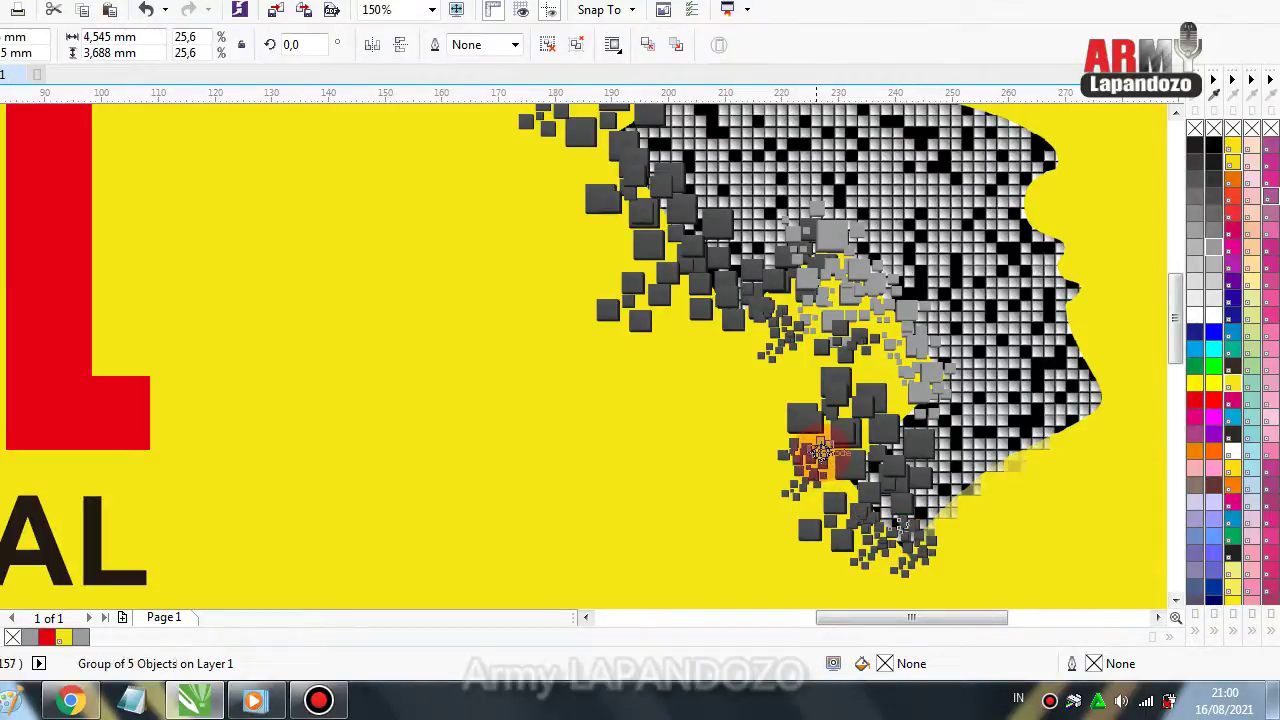
right_click(934, 524)
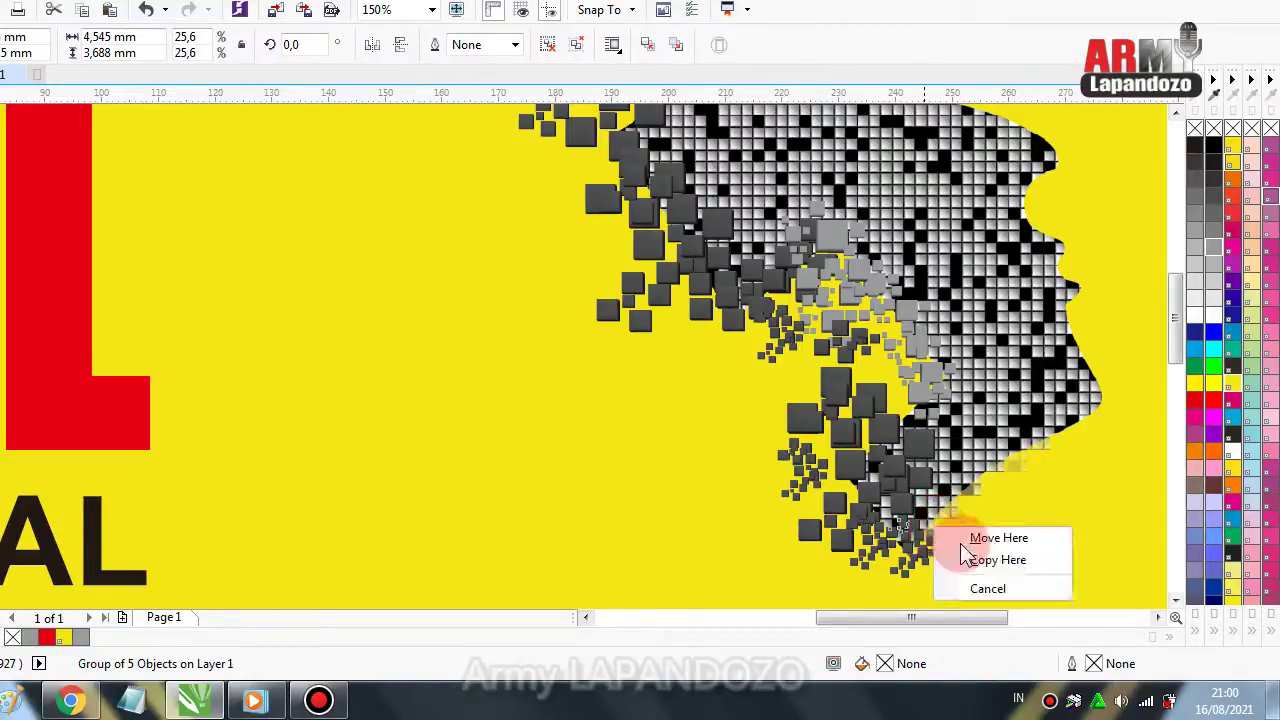
left_click(992, 540)
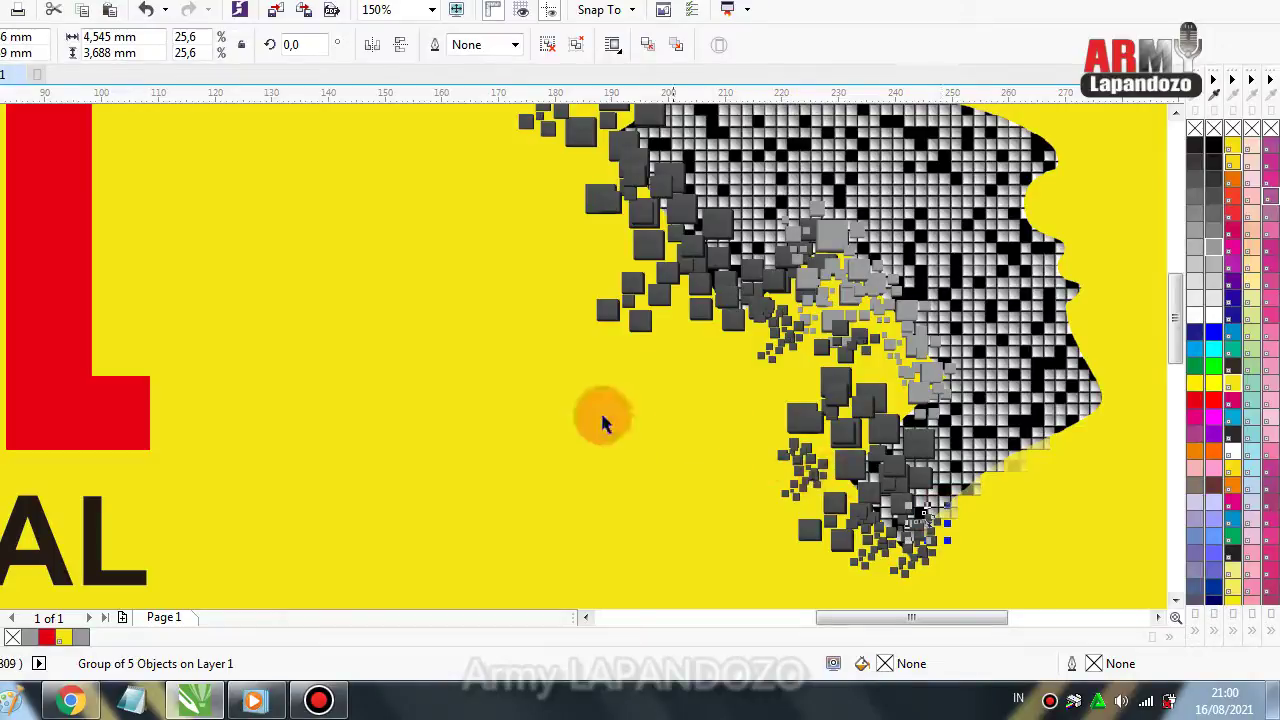
left_click(563, 400)
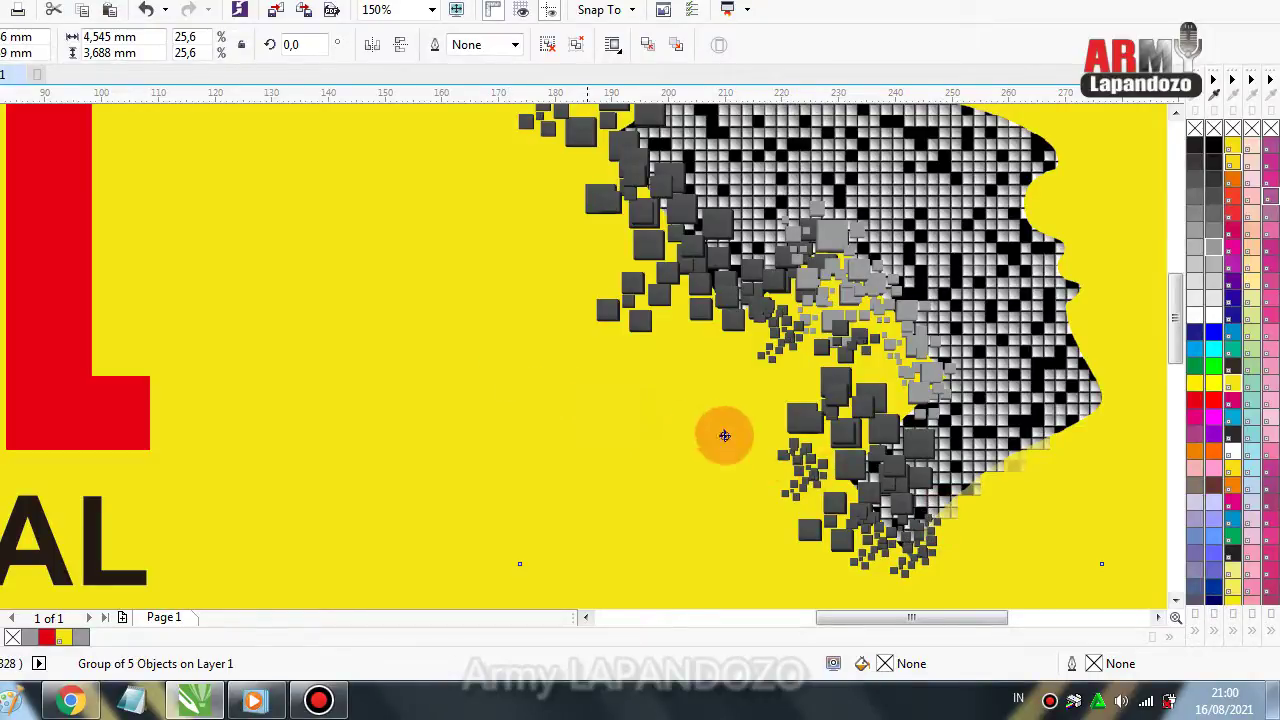
key("ctrl+z")
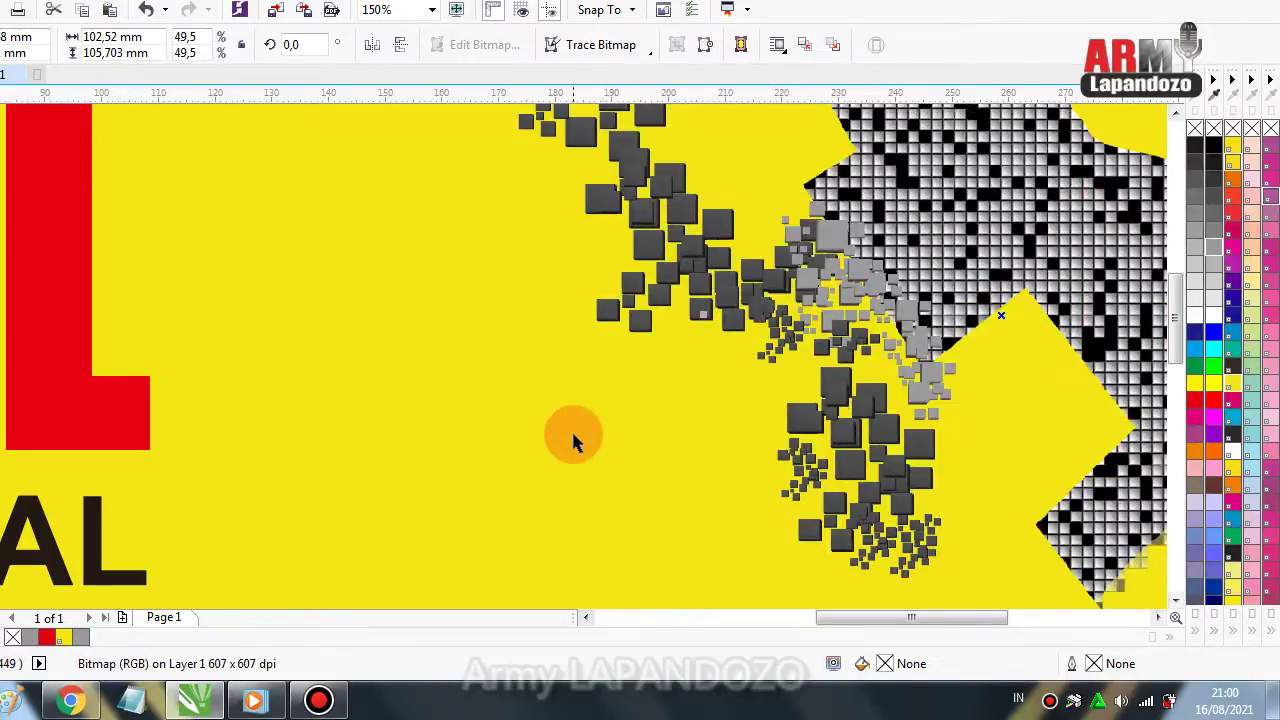
key("ctrl+z")
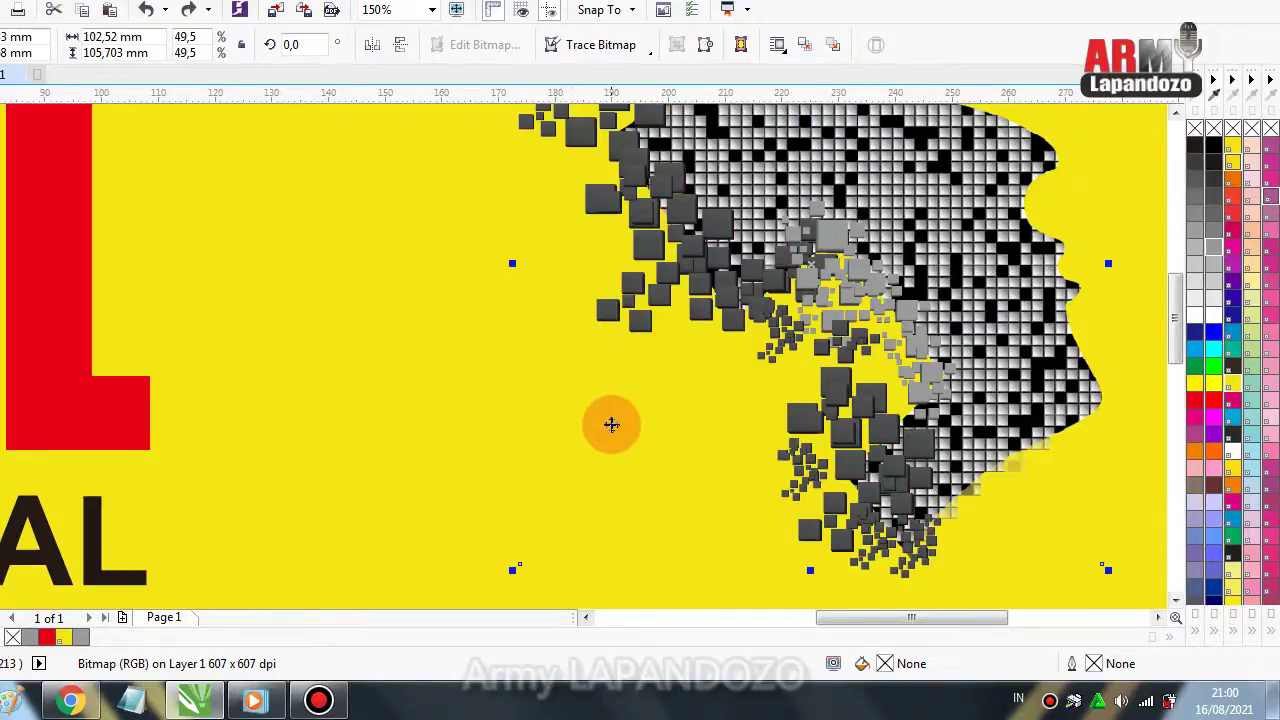
Select the five small dark tile groups beside the neck and place two copies of them along the underside of the chin.
left_click(371, 379)
left_click_drag(373, 377, 829, 500)
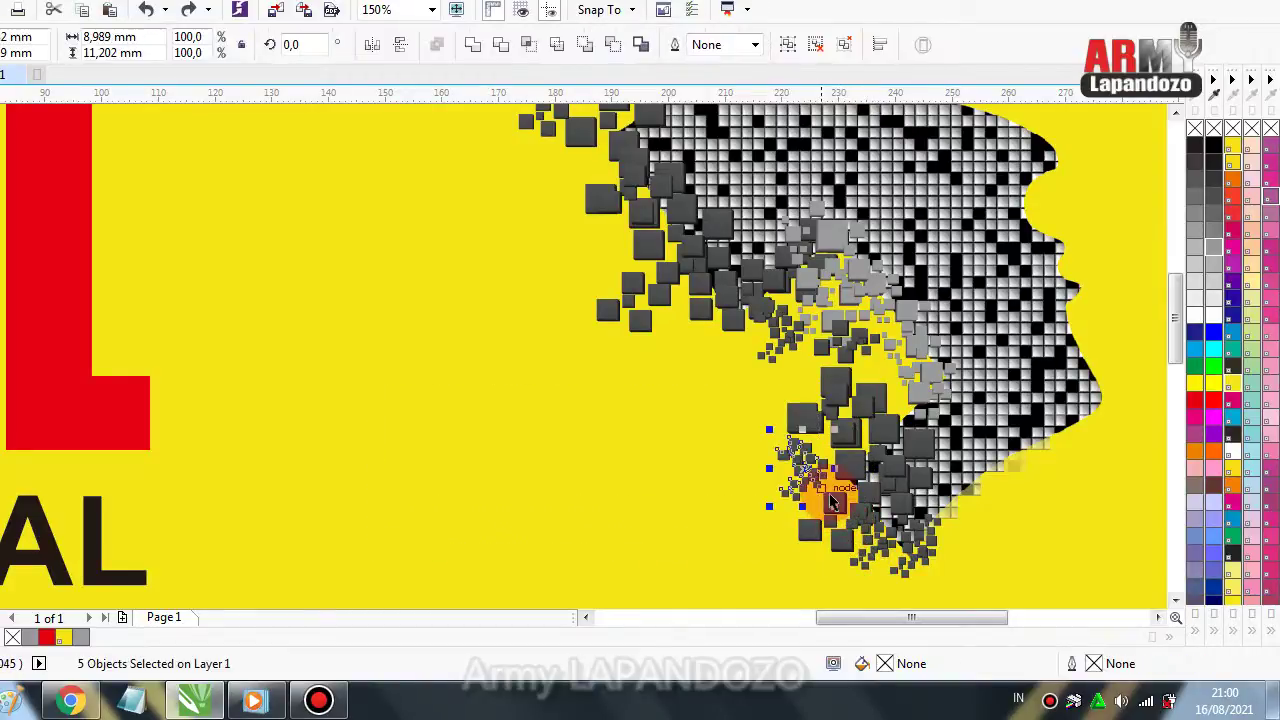
left_click_drag(809, 457, 1053, 458)
left_click(1041, 504)
left_click(1075, 512)
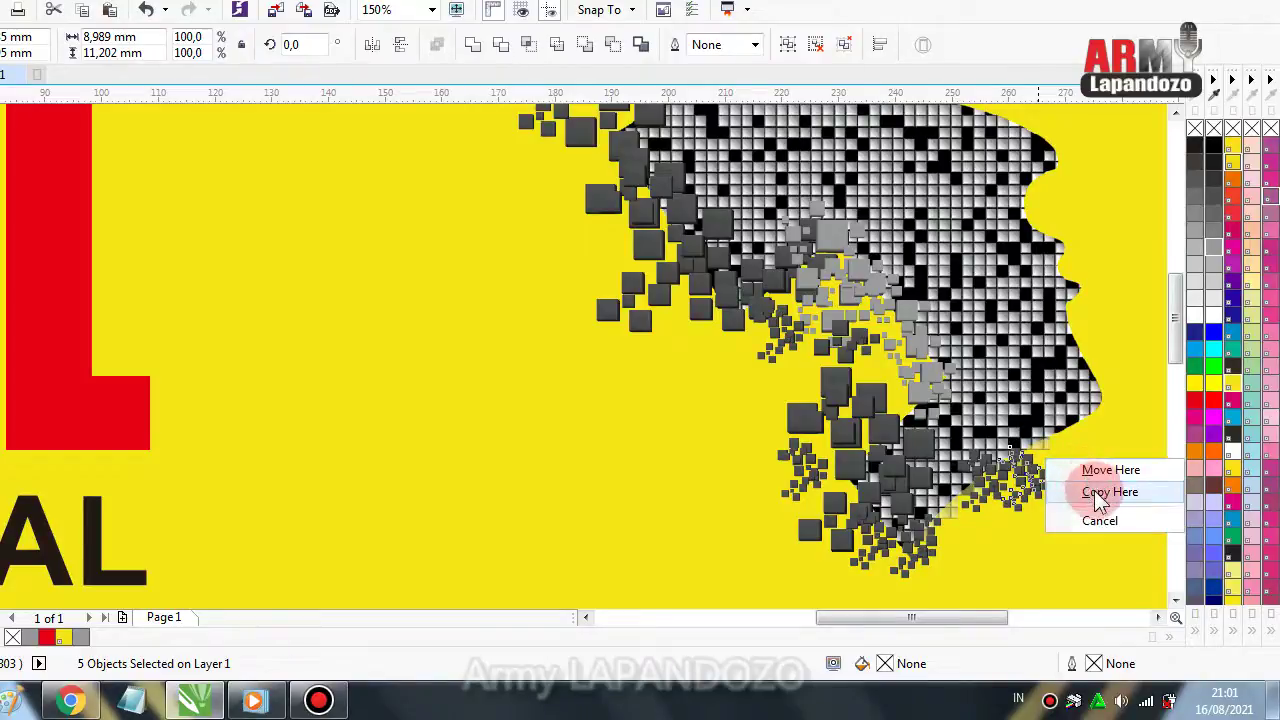
left_click(1095, 490)
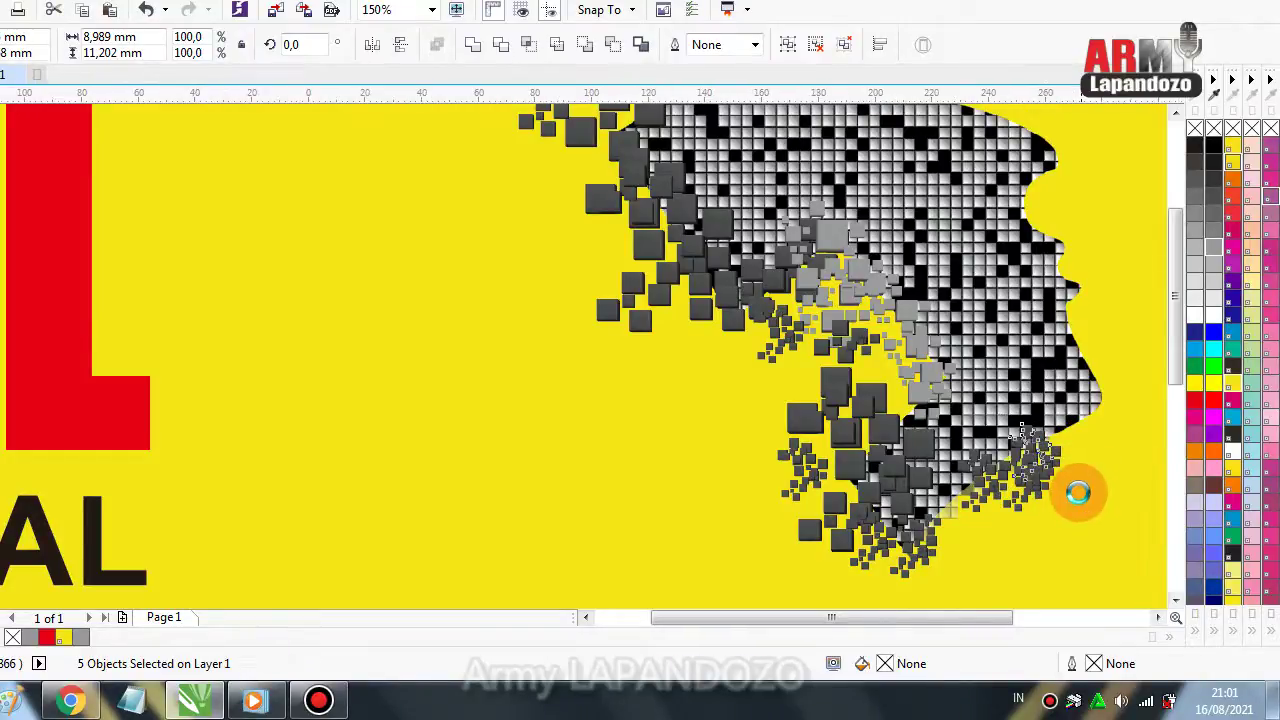
Select the eight tile groups at the upper back of the head and place two copies of the set further out behind the head.
scroll(1077, 491, "down", 2)
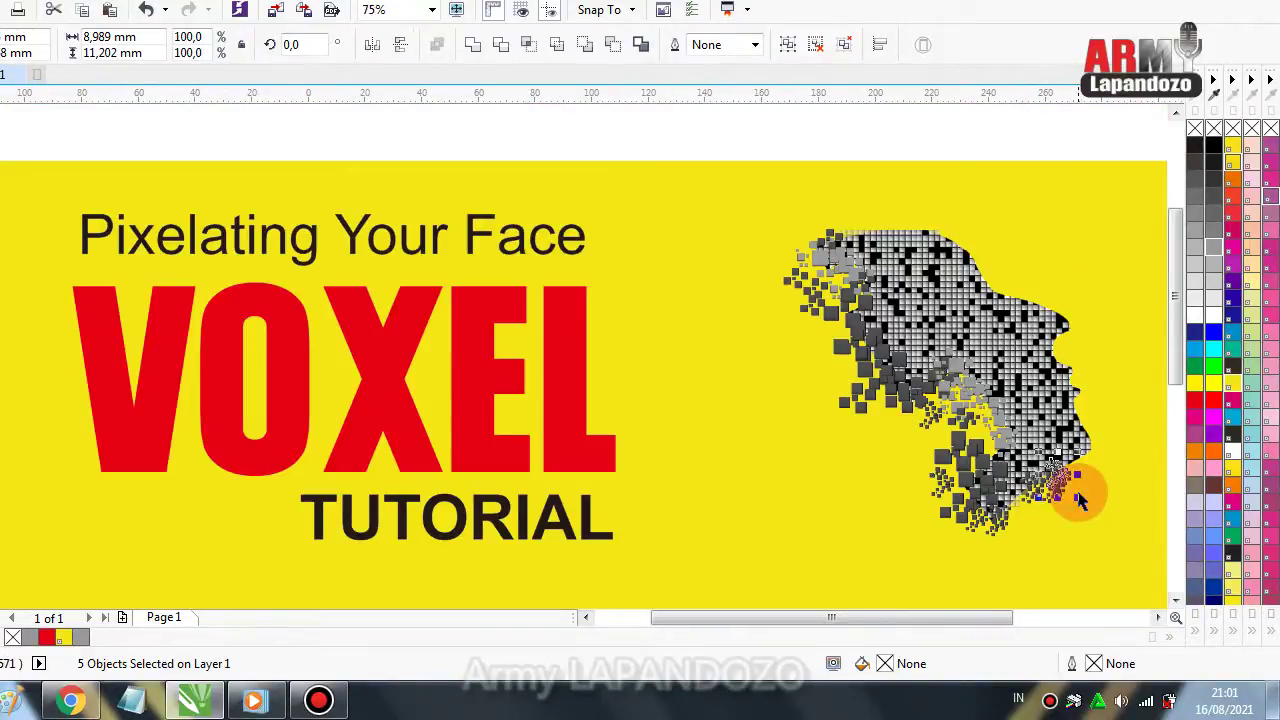
left_click(1157, 618)
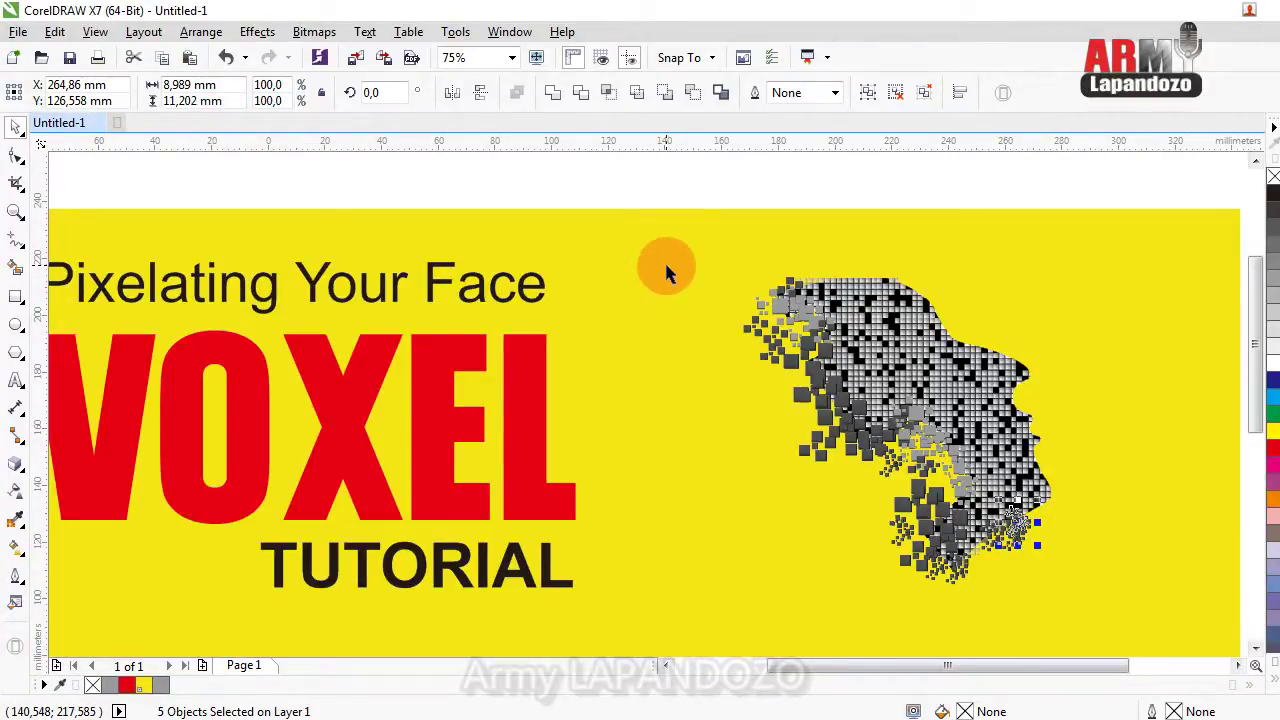
left_click_drag(665, 266, 754, 376)
left_click_drag(812, 437, 740, 366)
left_click(810, 460)
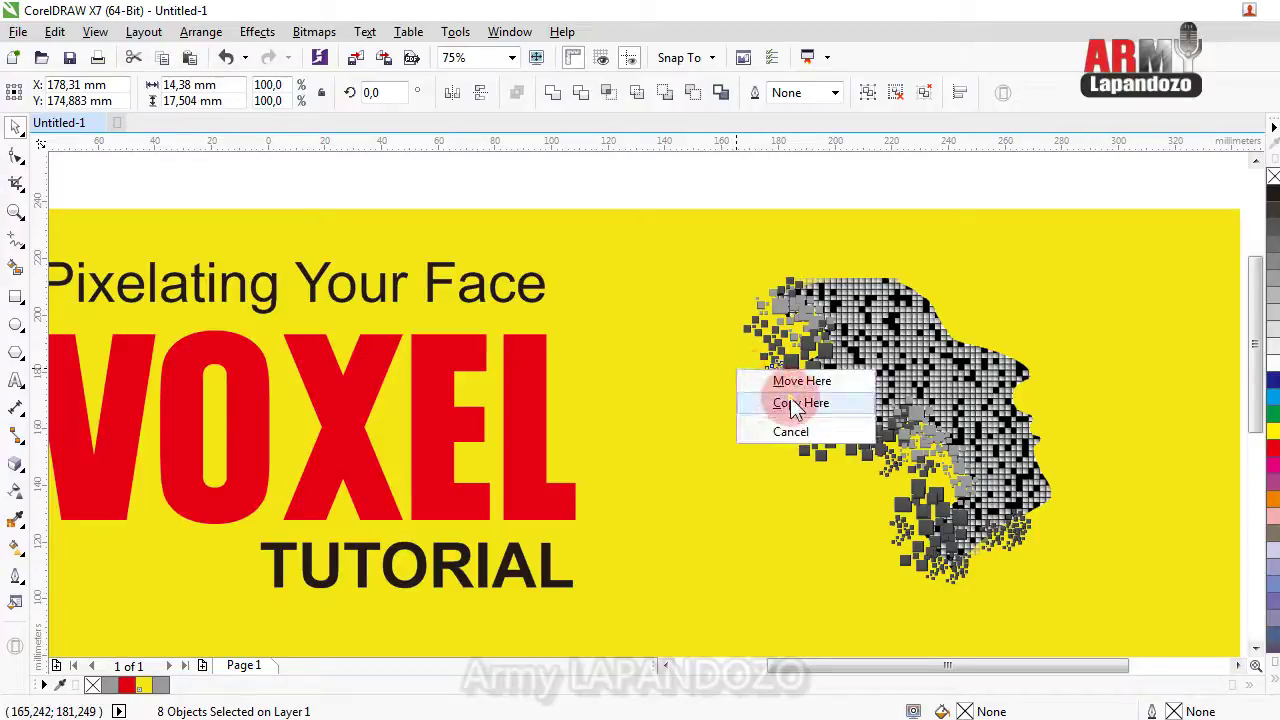
left_click(783, 403)
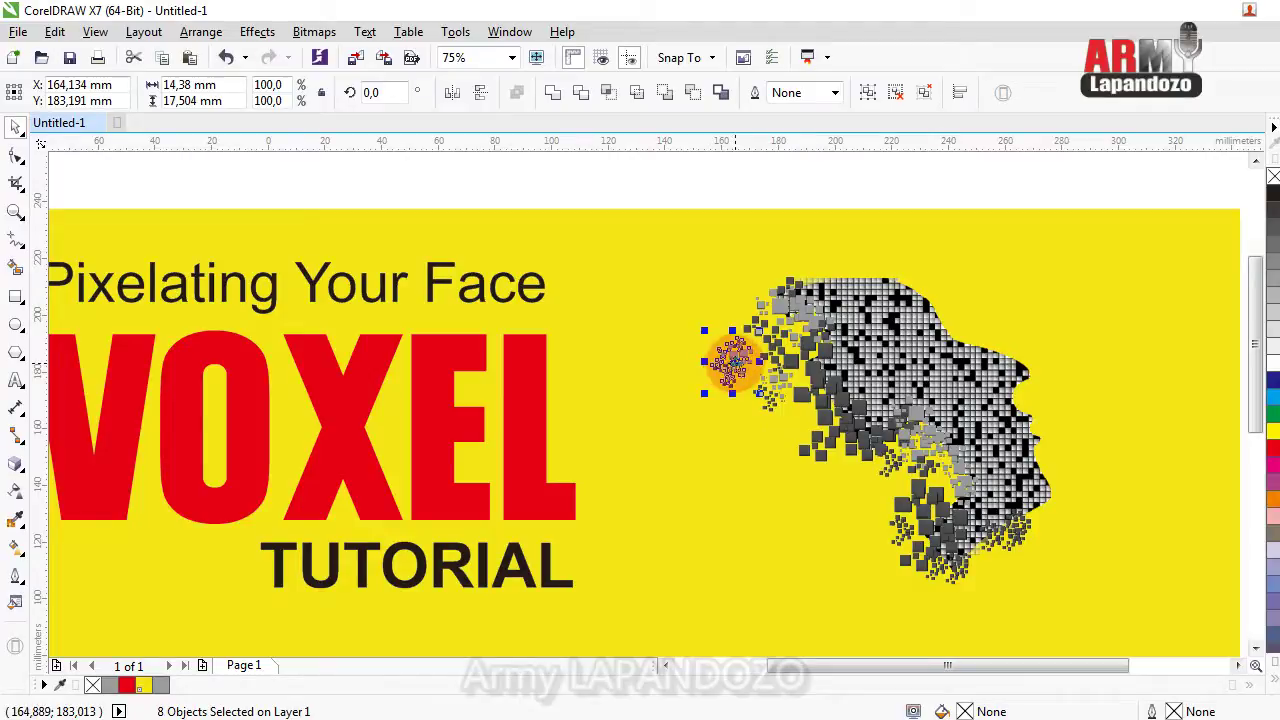
Place another copy of the eight-group set in the gap behind the neck and enlarge it to about 37.4 by 45.5 mm.
left_click_drag(733, 362, 750, 615)
left_click(905, 527)
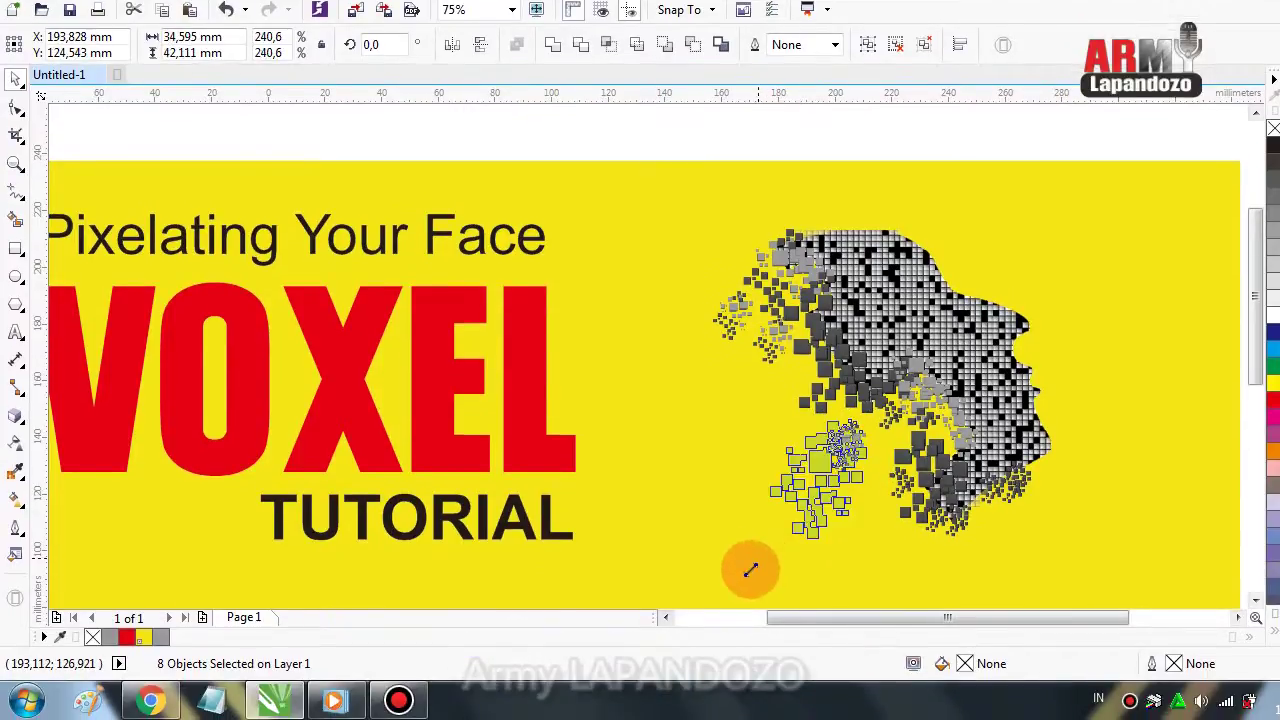
left_click_drag(750, 570, 742, 580)
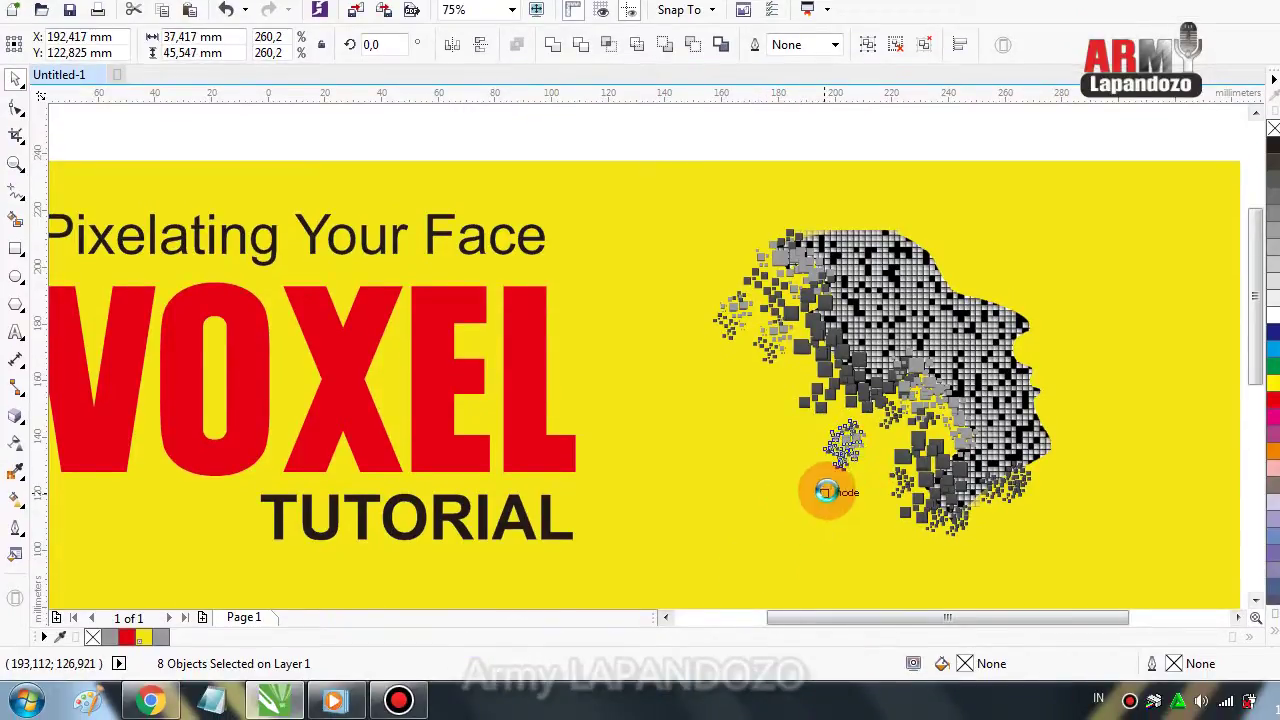
left_click_drag(840, 460, 849, 466)
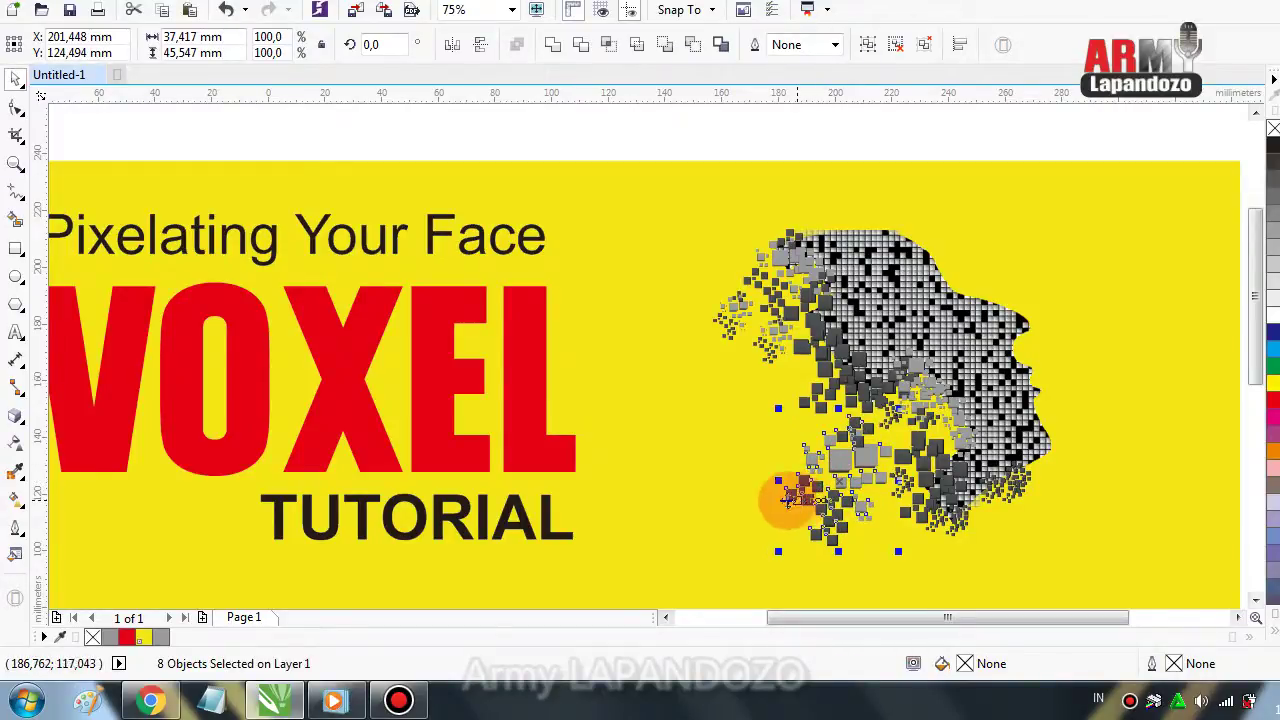
Copy the enlarged tile set further behind the head and shrink eight of the tile groups there to about 14.1 by 21.8 mm.
left_click_drag(796, 494, 729, 416)
left_click(766, 451)
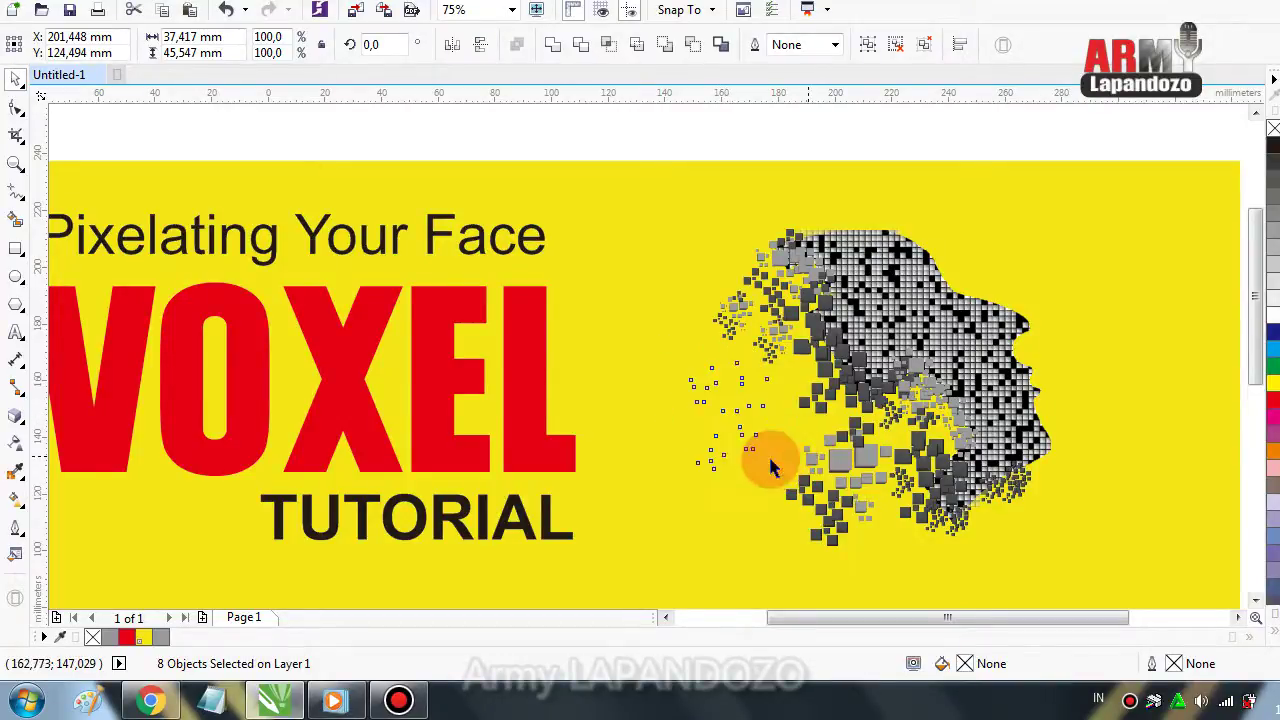
left_click(674, 469)
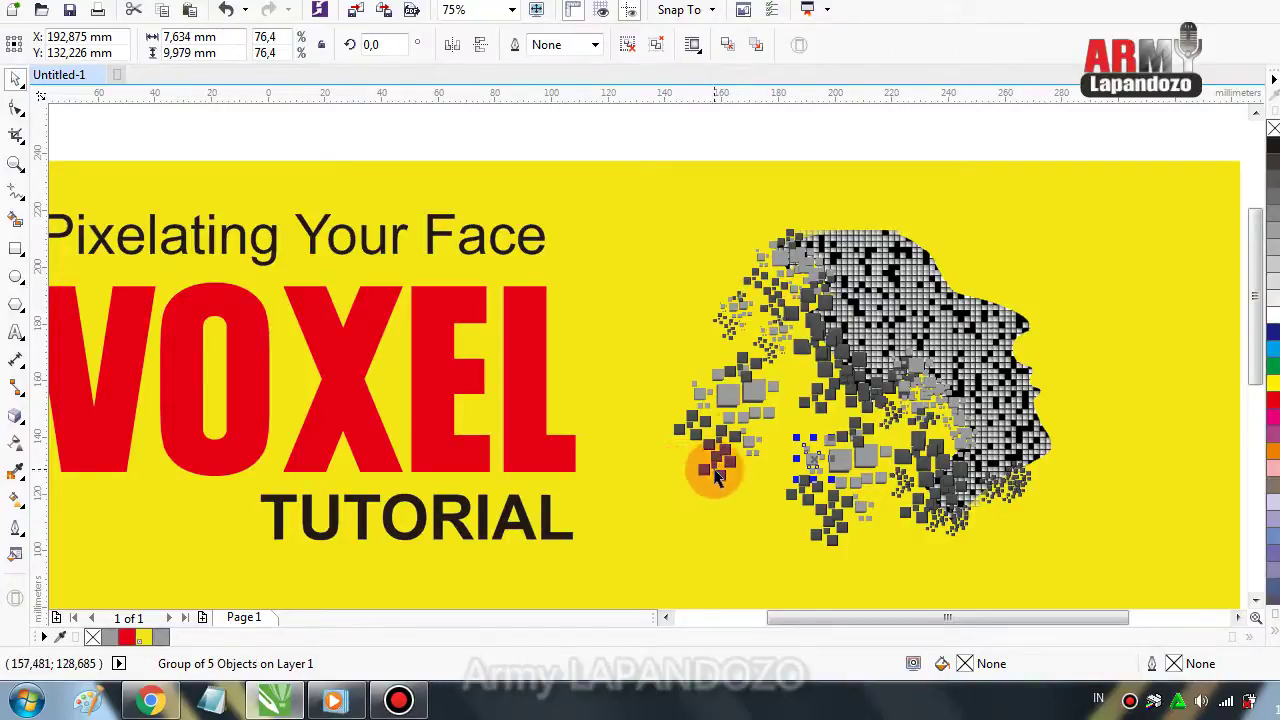
left_click_drag(626, 330, 741, 455)
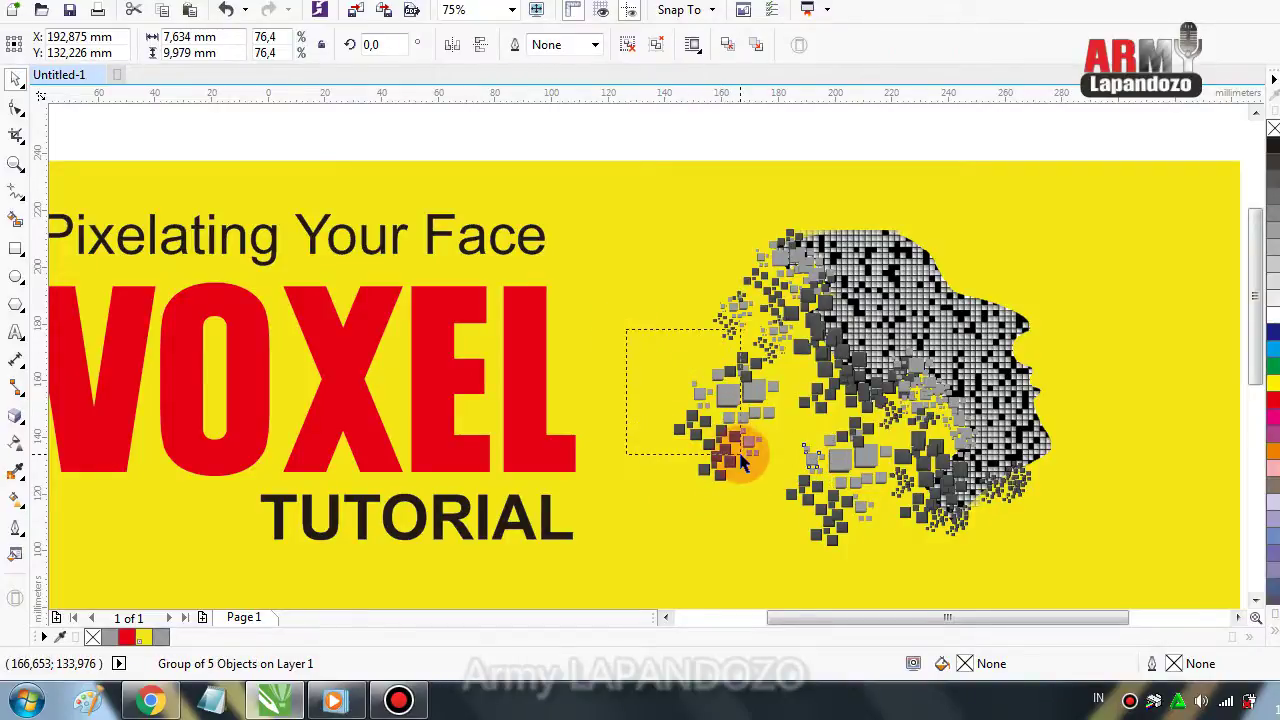
left_click_drag(773, 506, 750, 508)
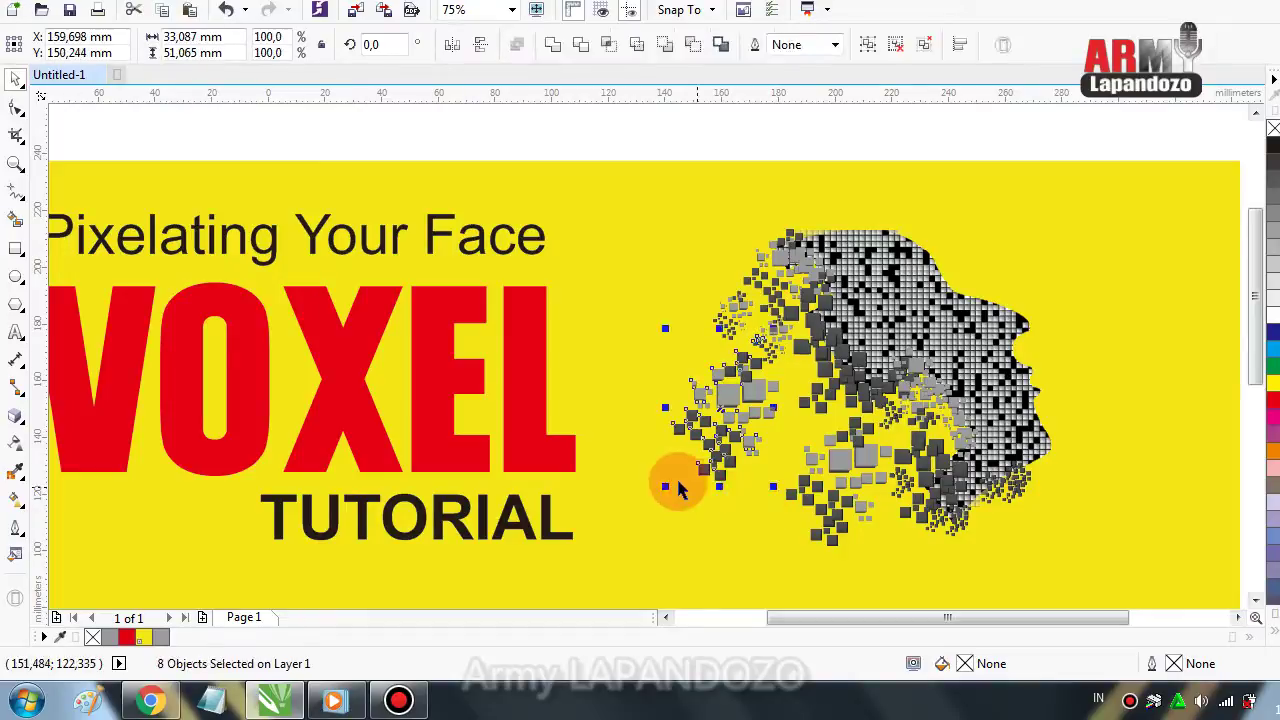
left_click_drag(666, 487, 695, 463)
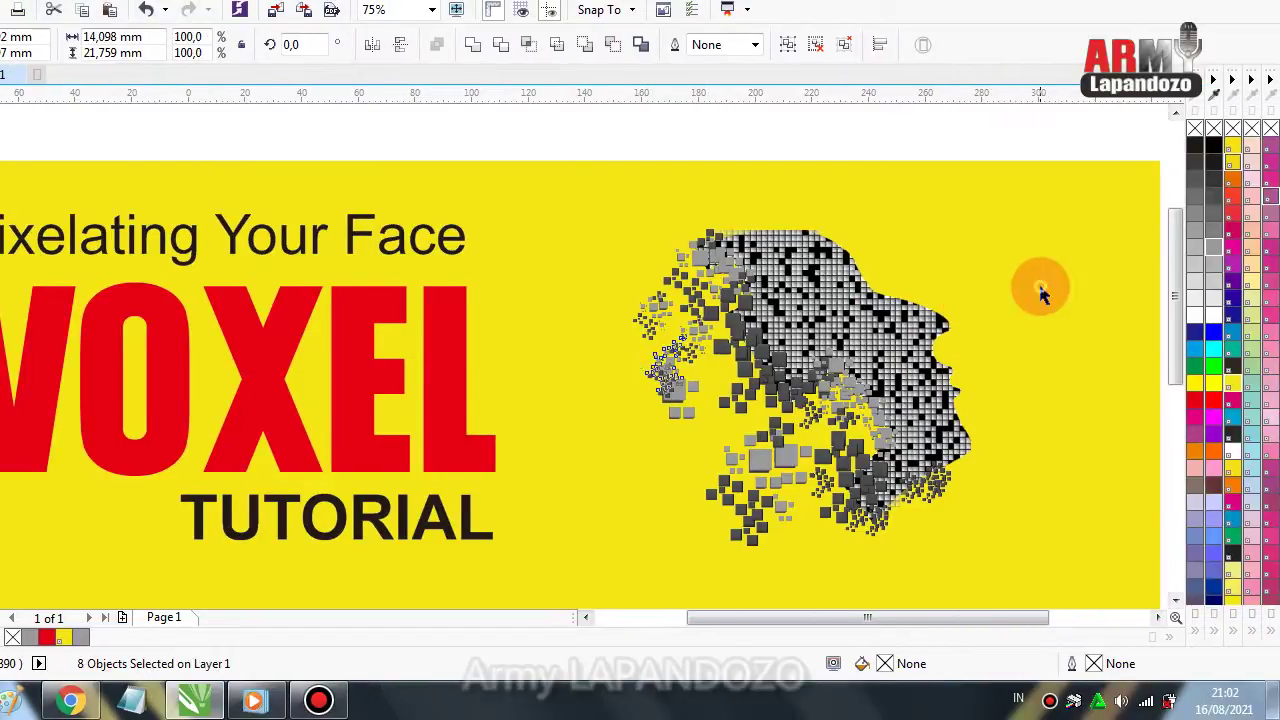
key("Escape")
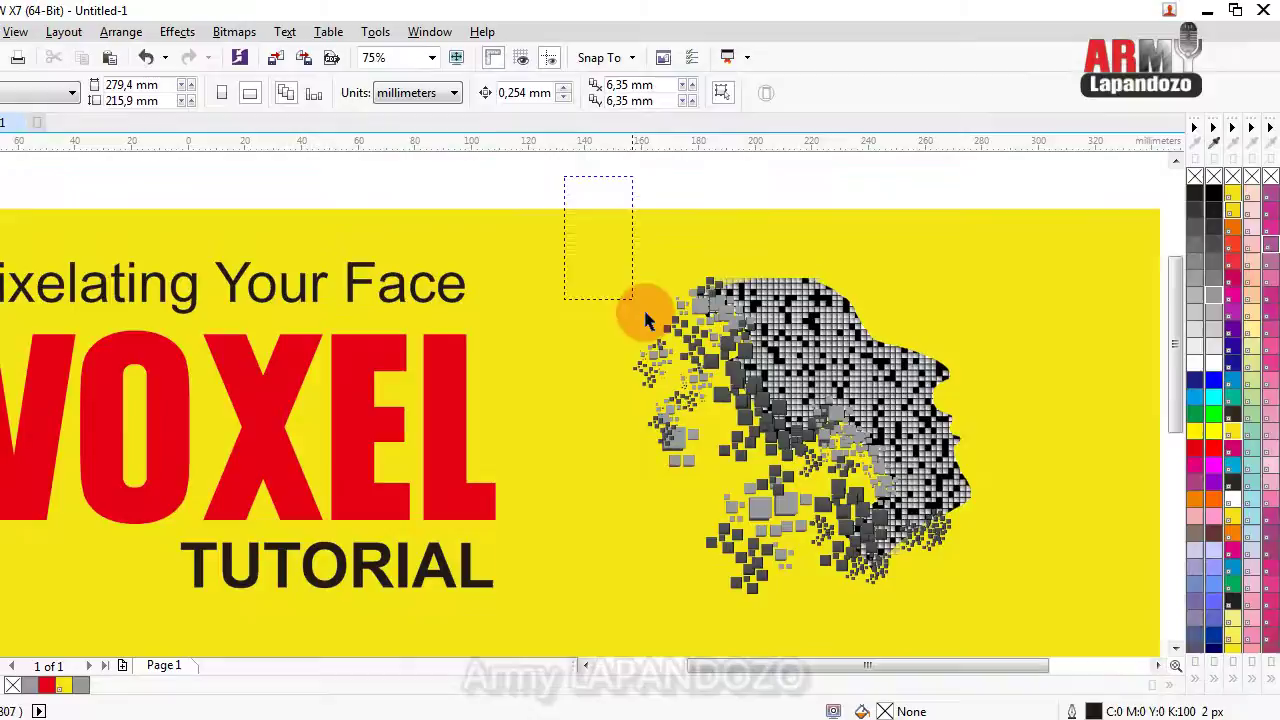
Select the pixelated face with all its scattered tile clusters and group them.
left_click_drag(645, 313, 1003, 622)
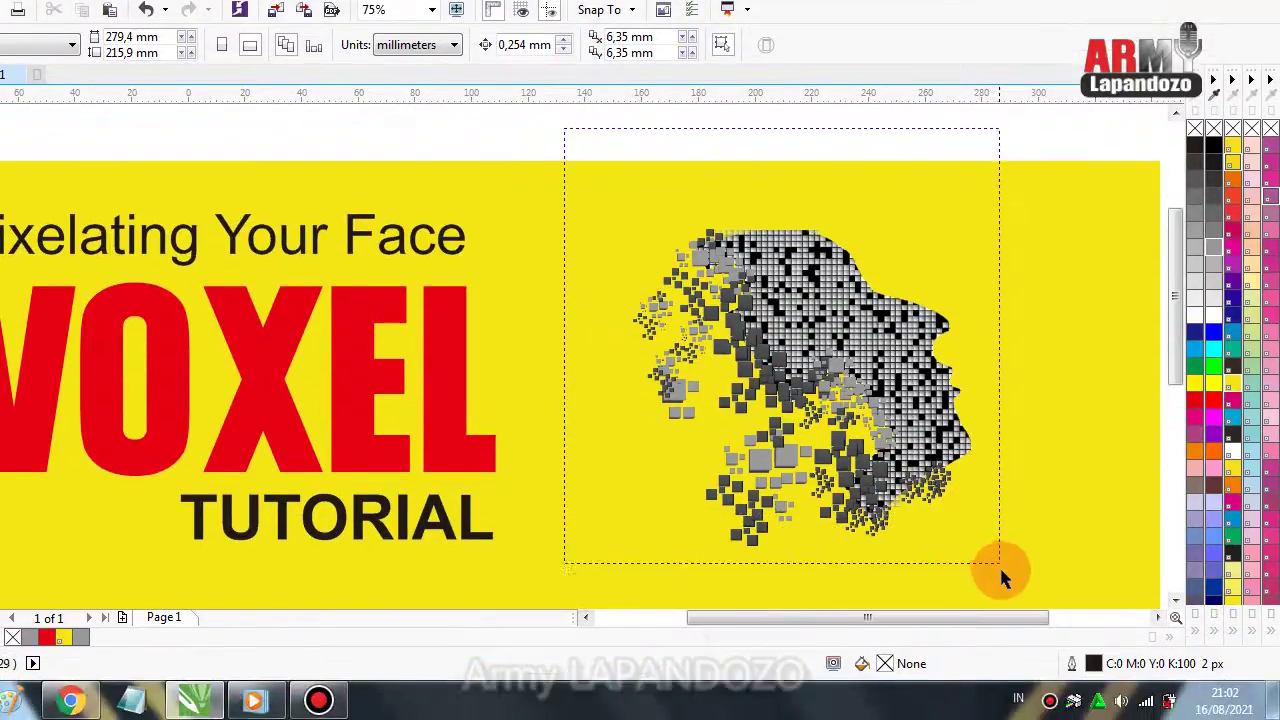
left_click_drag(1001, 571, 1001, 580)
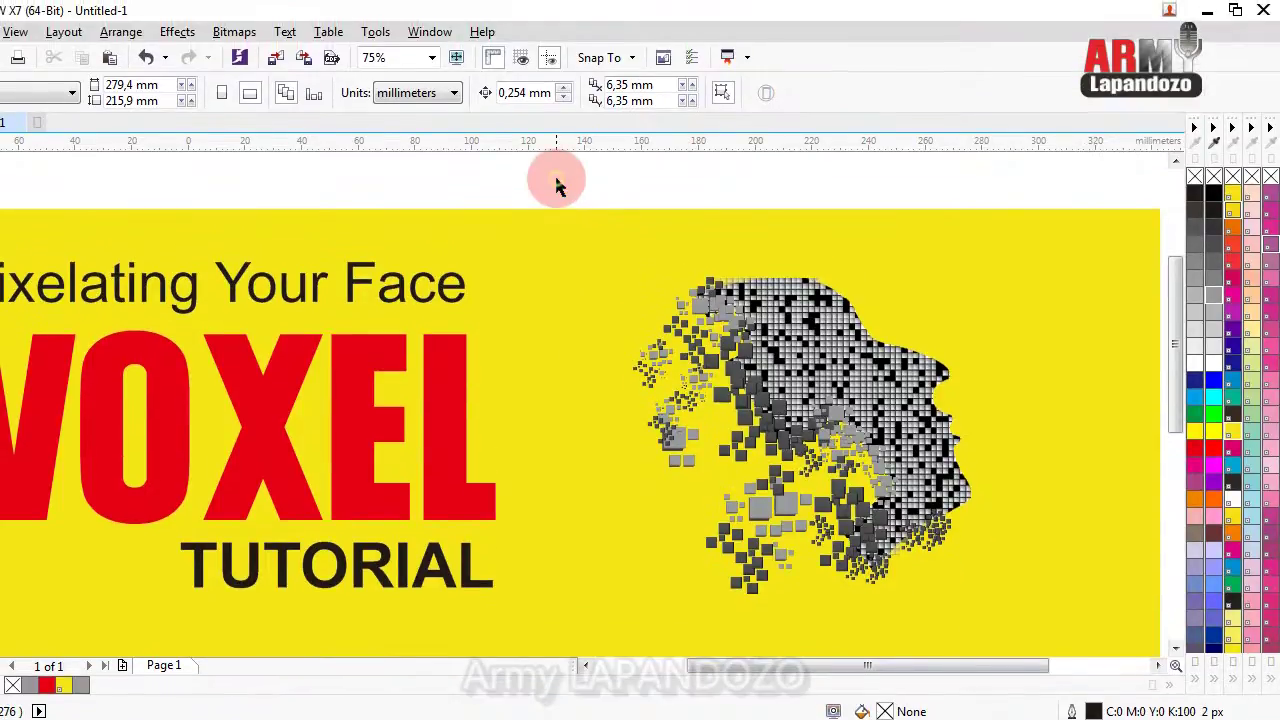
left_click_drag(556, 130, 603, 267)
left_click_drag(603, 313, 993, 646)
left_click_drag(993, 598, 990, 588)
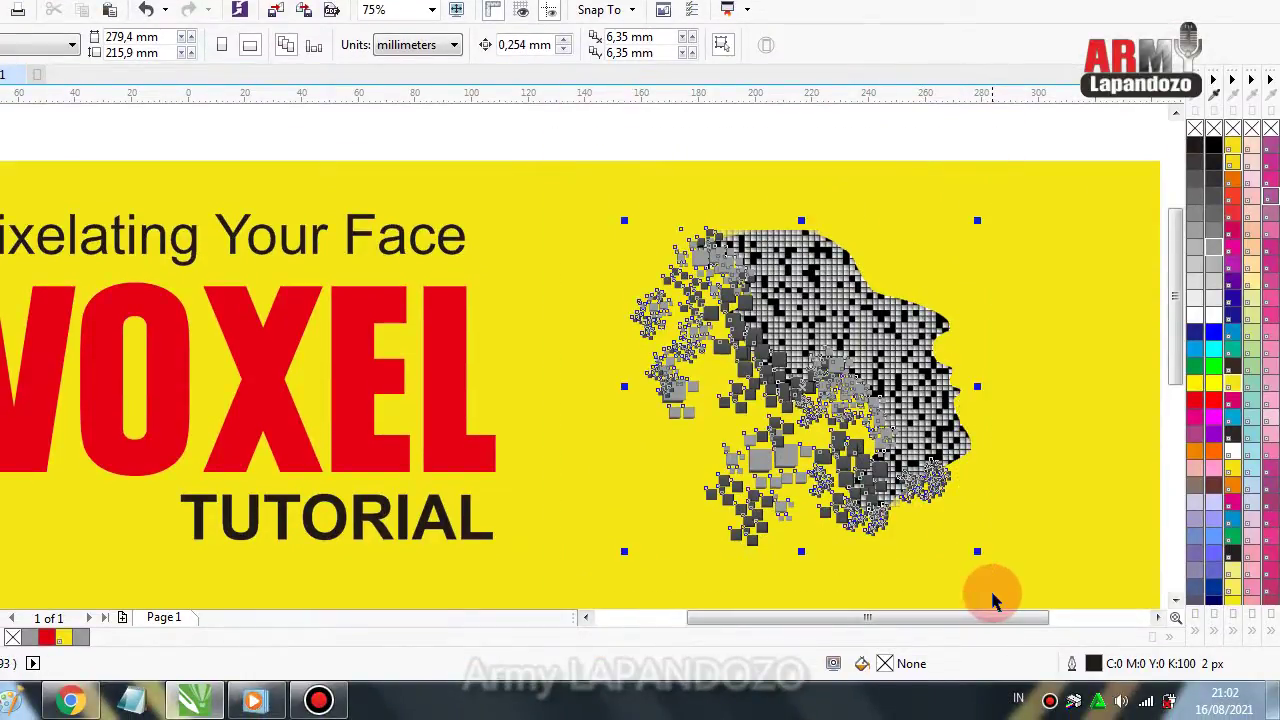
left_click(928, 589)
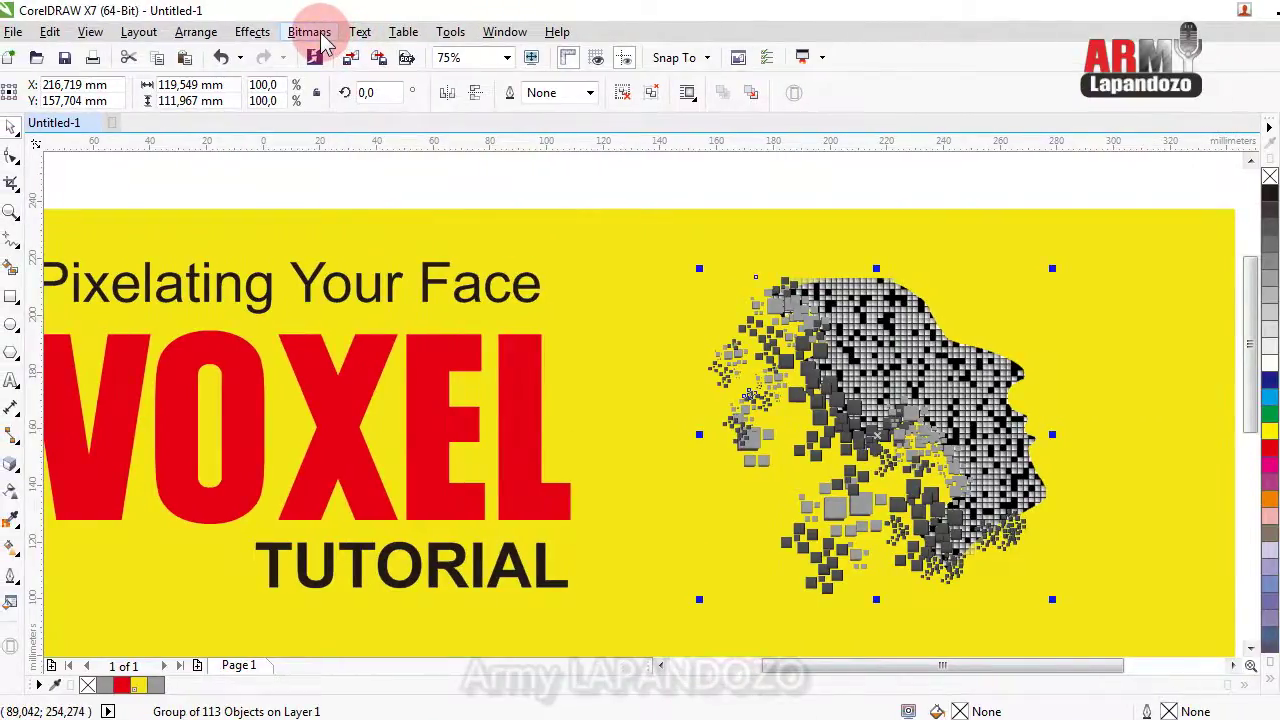
Convert the face group to a 300 dpi RGB Color (24-bit) bitmap with anti-aliasing and a transparent background.
left_click(322, 36)
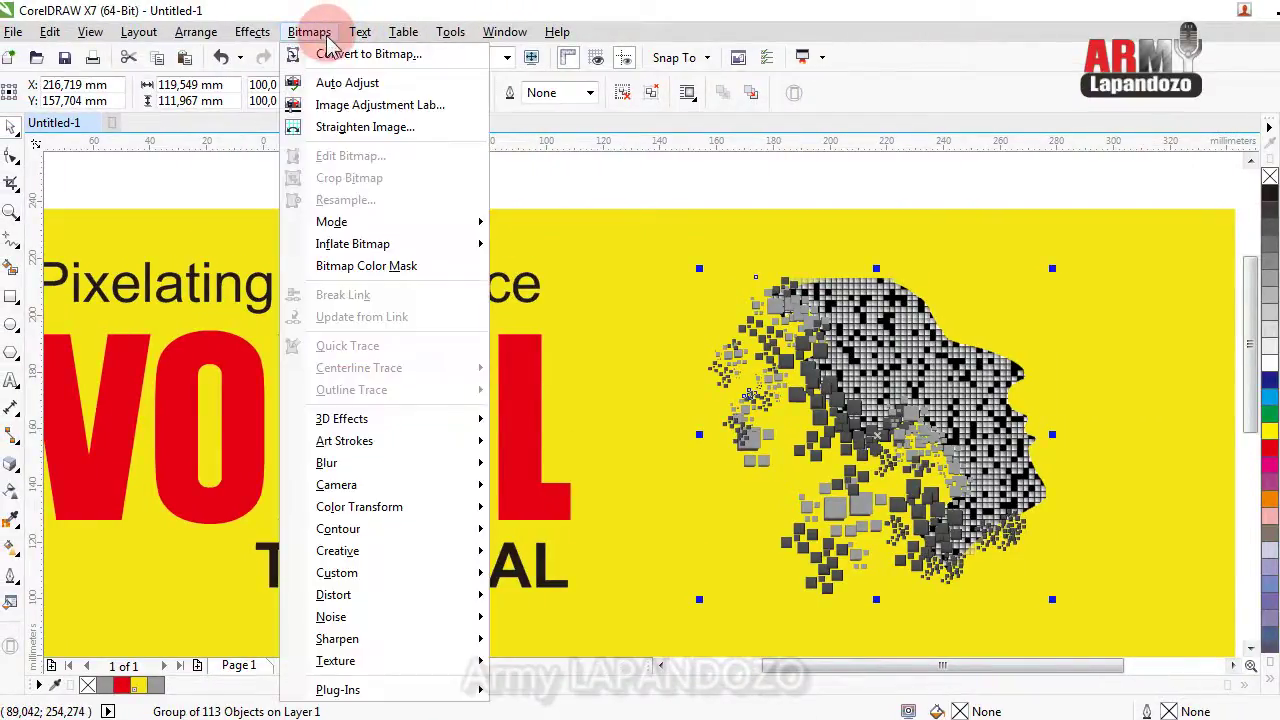
left_click(340, 56)
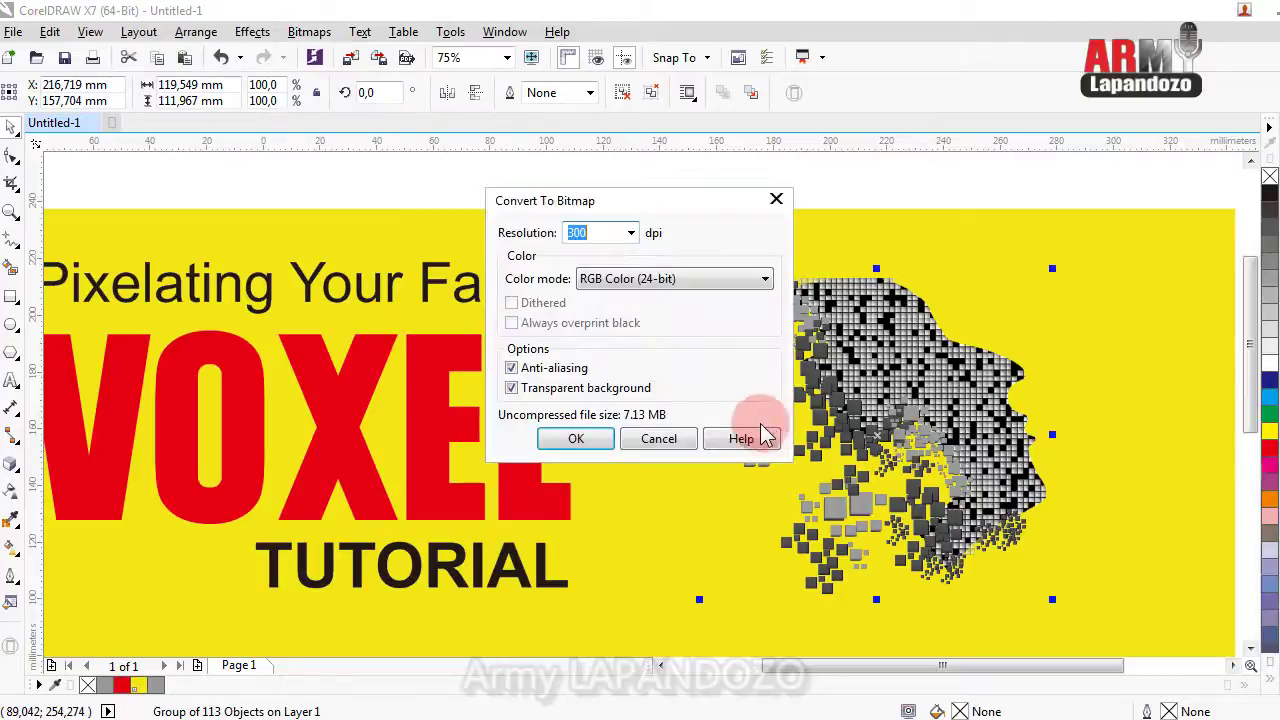
left_click(579, 436)
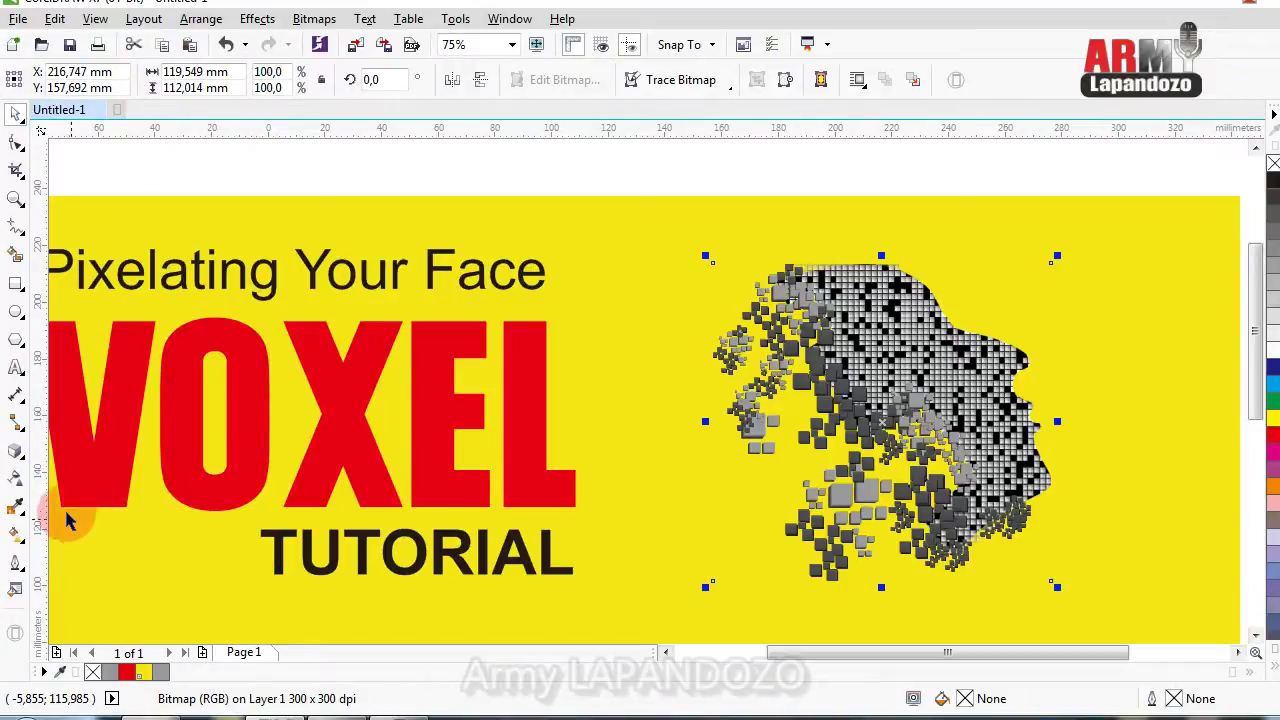
Add a drop shadow to the face bitmap, cast from its front edge toward the back of the head at about 191 degrees.
left_click(17, 450)
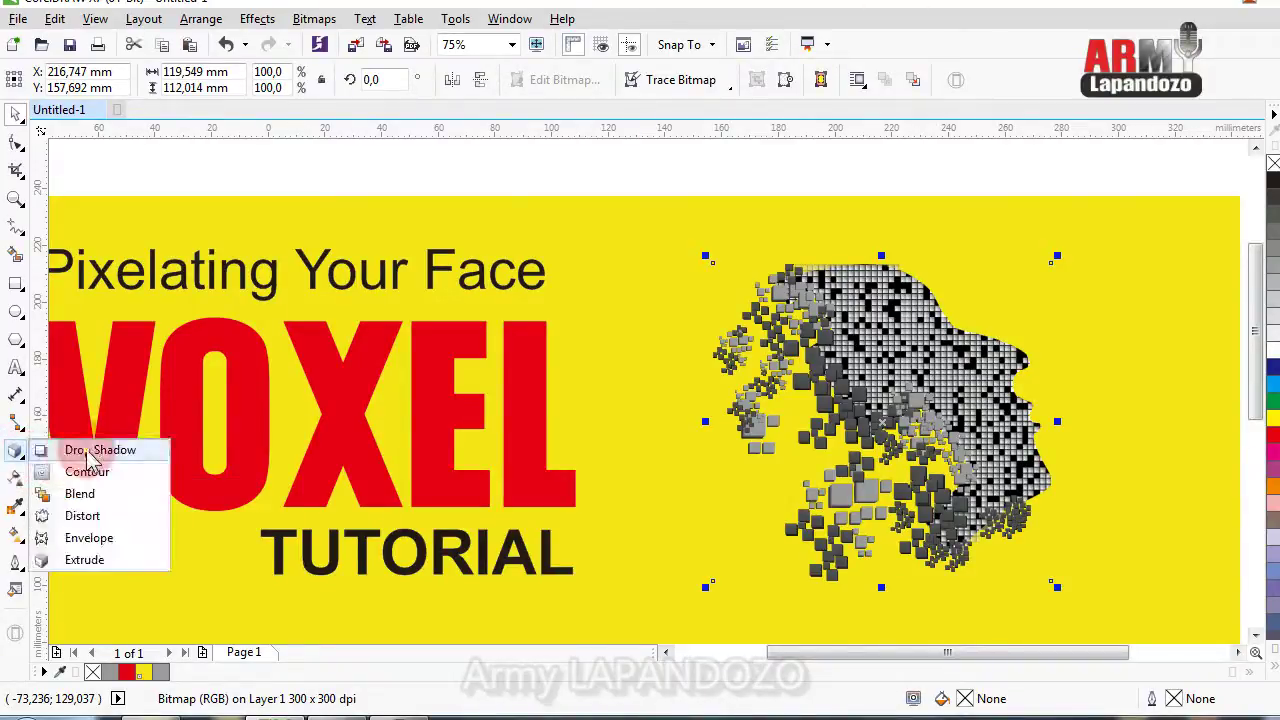
left_click(90, 450)
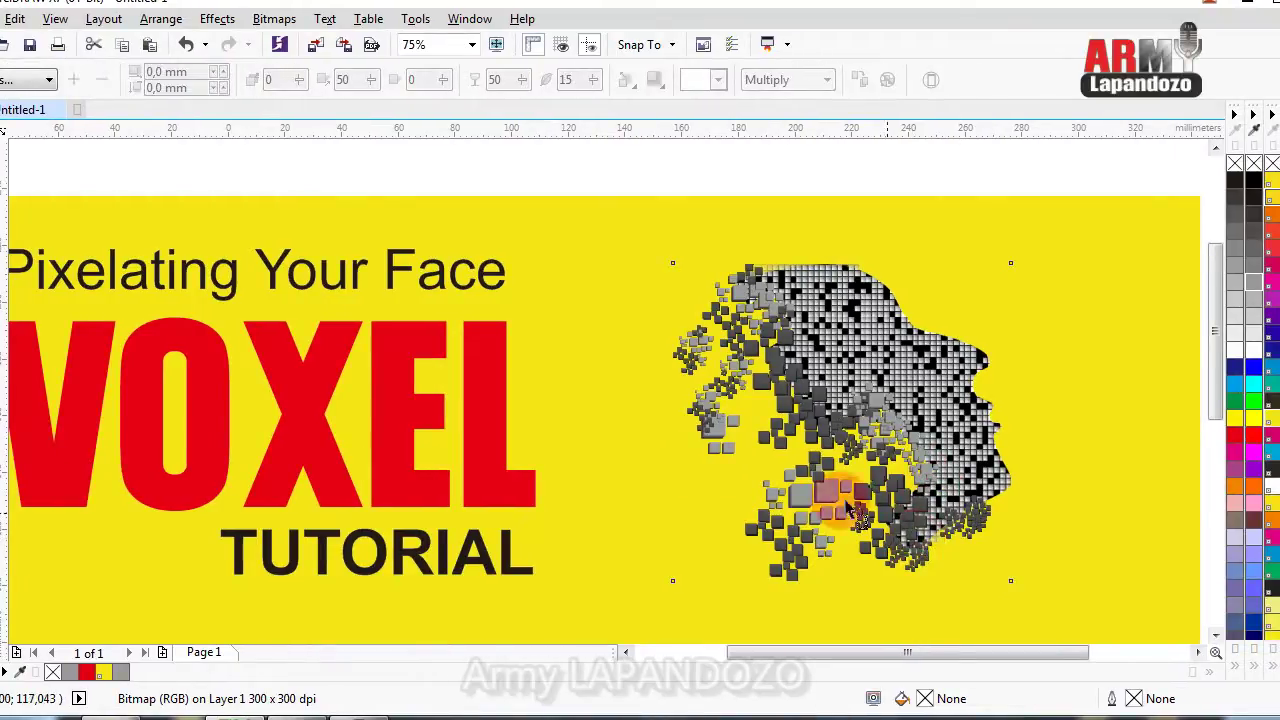
left_click_drag(1008, 422, 738, 480)
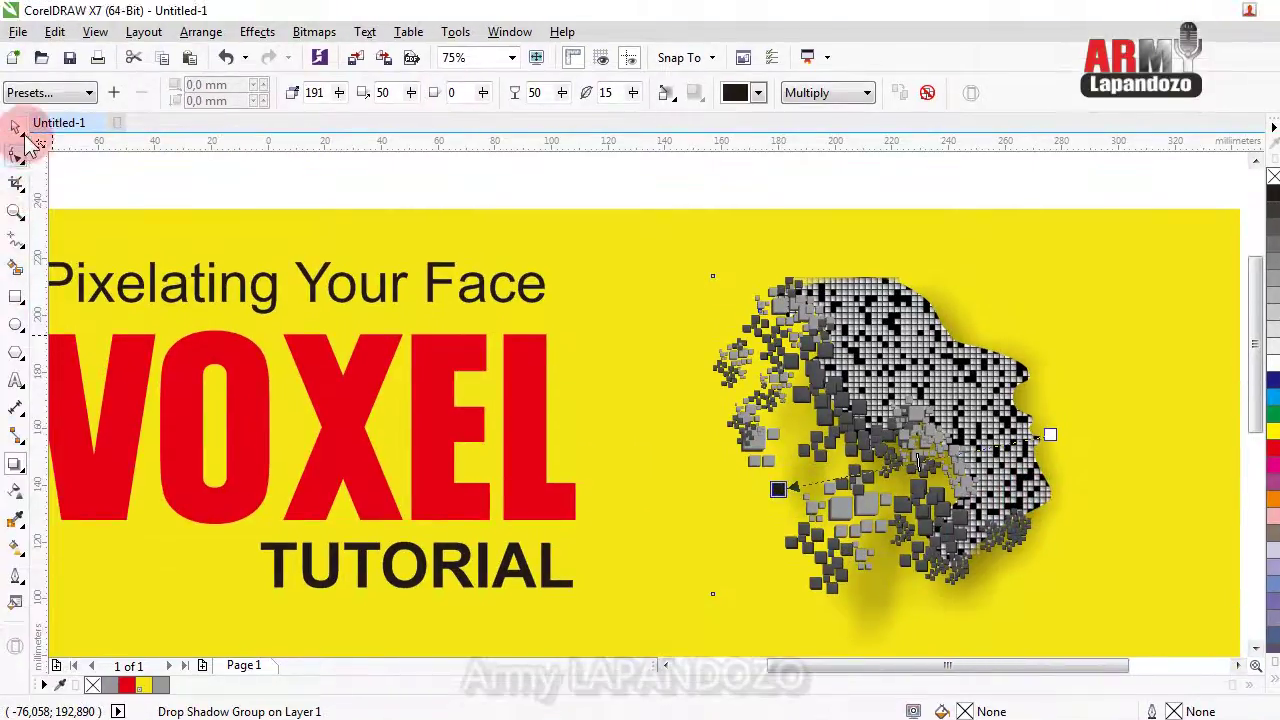
Break the drop shadow group apart so the shadow is separate from the face bitmap.
left_click(20, 140)
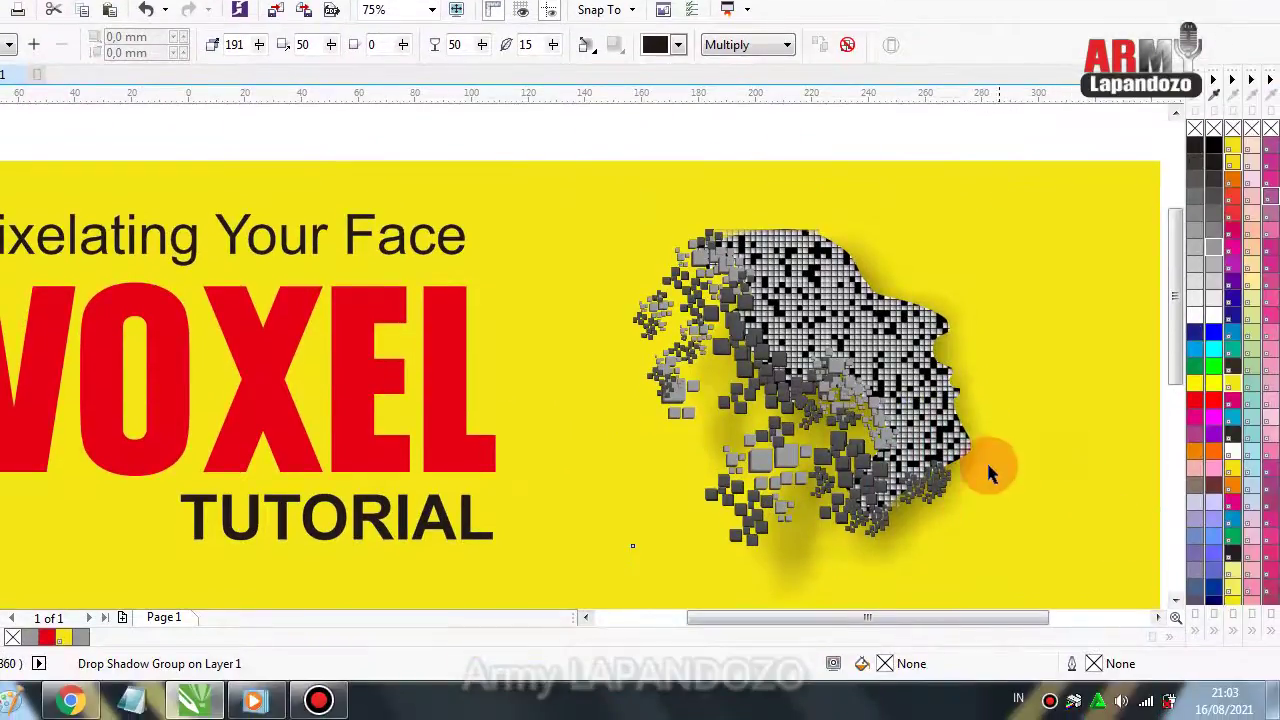
key("Escape")
left_click(910, 530)
right_click(910, 530)
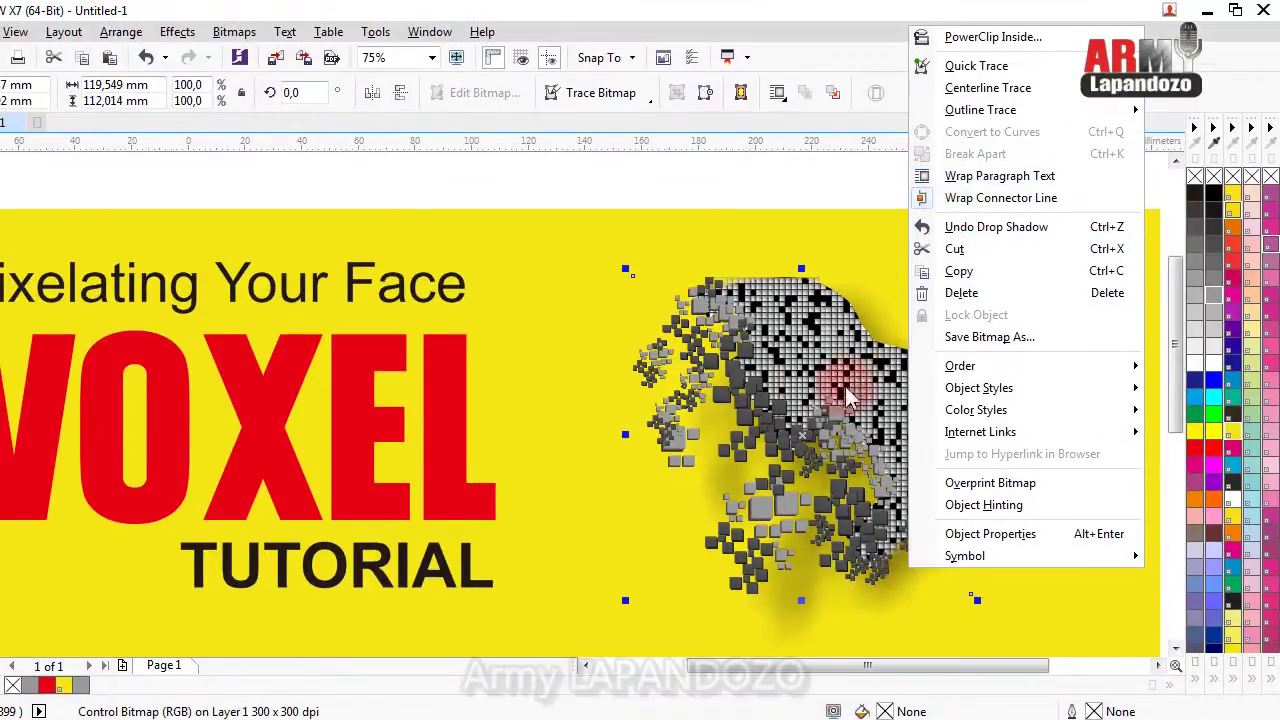
left_click(634, 423)
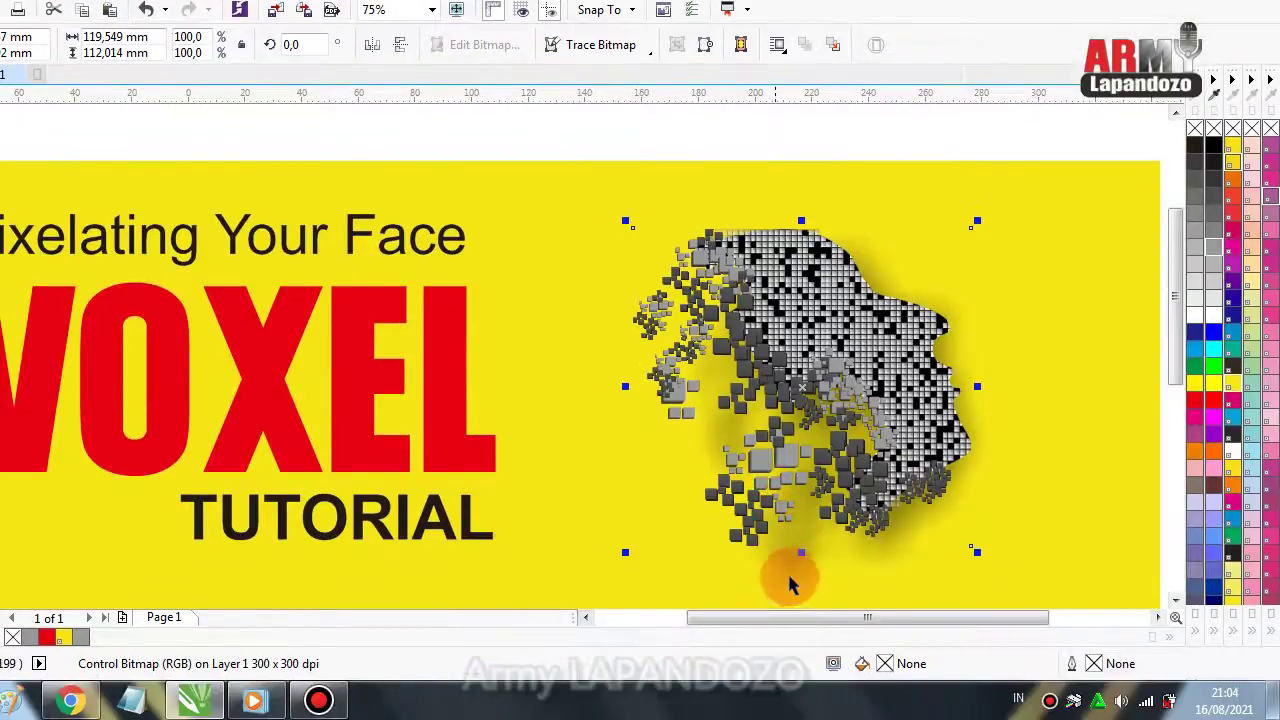
left_click(795, 585)
right_click(798, 580)
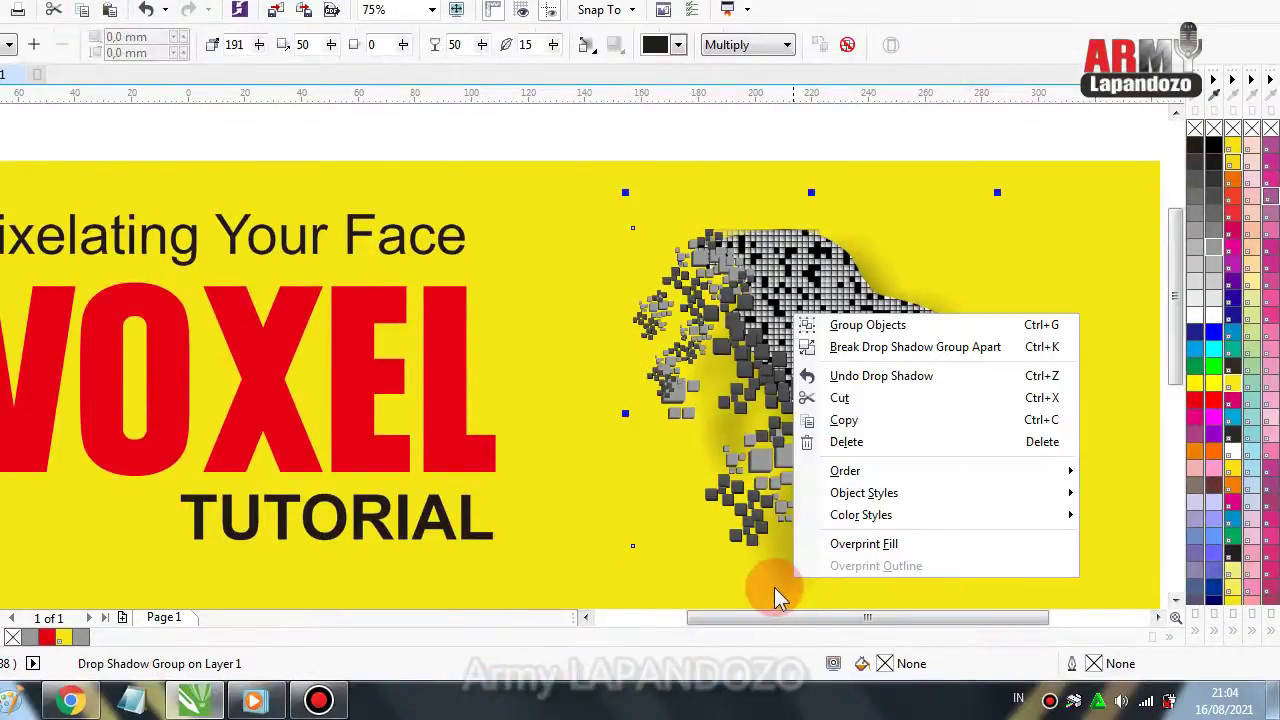
left_click(890, 347)
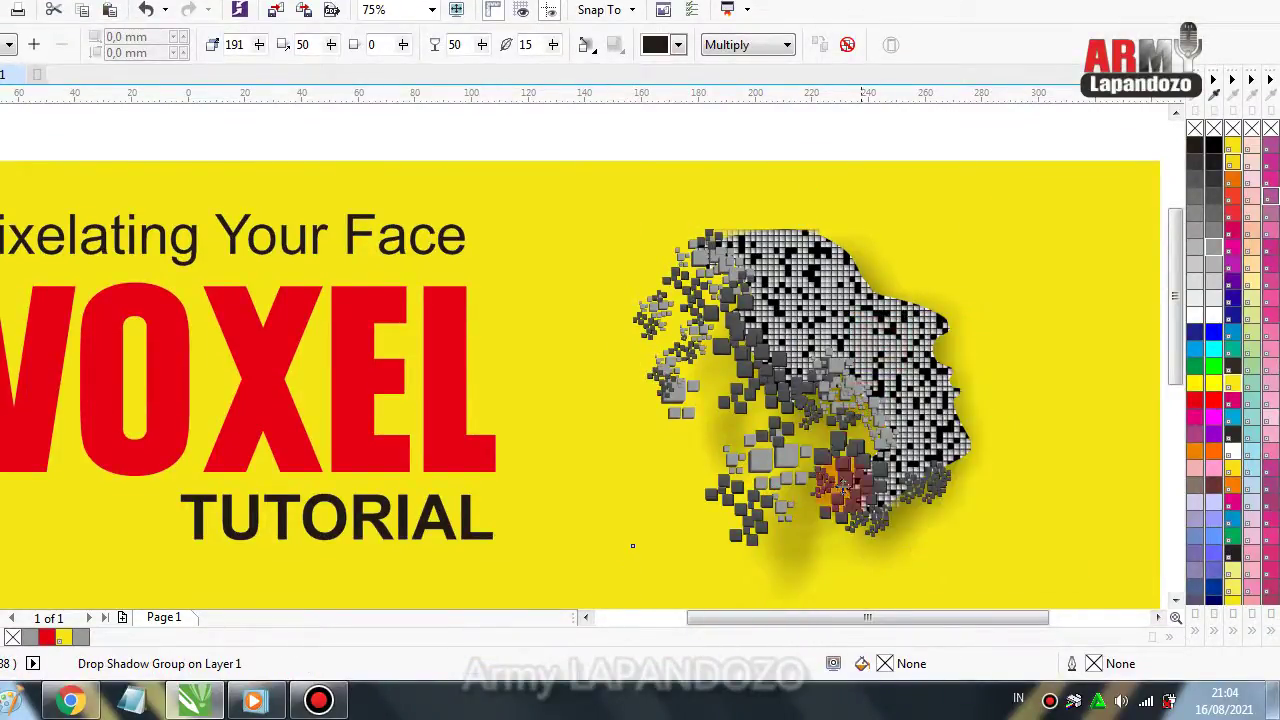
Convert the separated shadow alone to curves and shrink it to about 79.4 by 109.4 mm behind the lower back of the head.
left_click(823, 580)
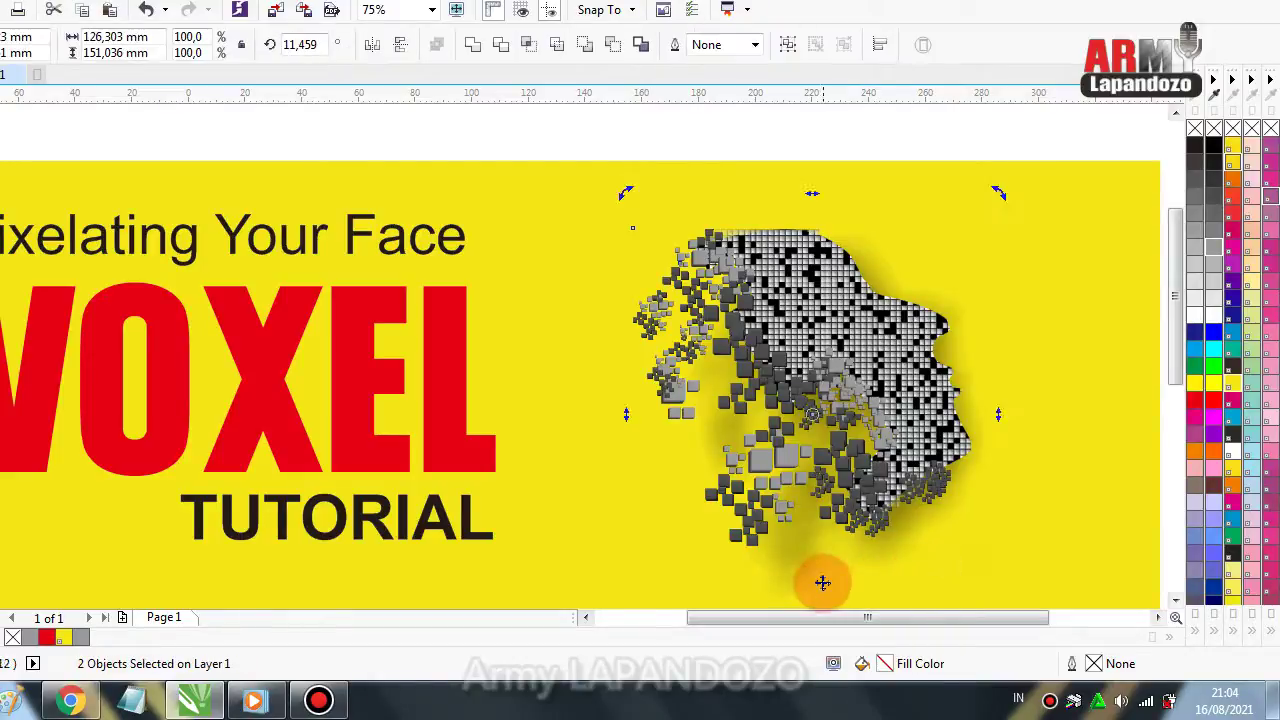
key("Escape")
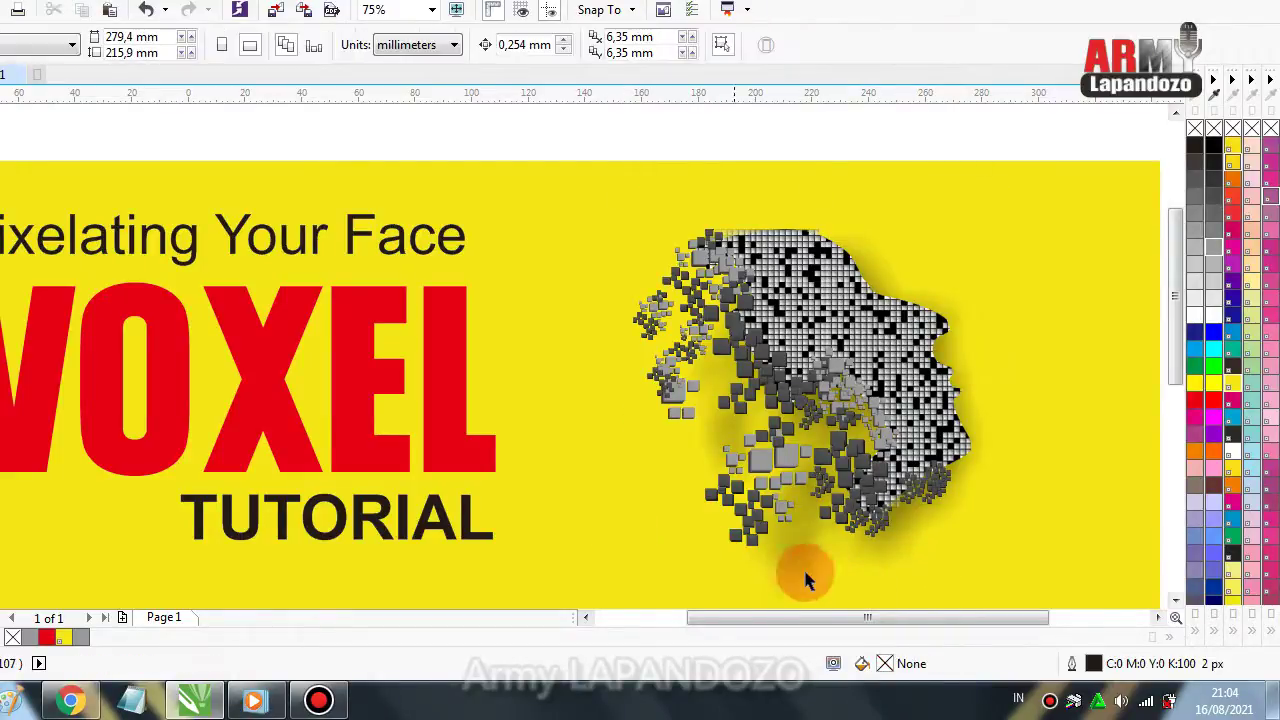
left_click(795, 583)
right_click(795, 583)
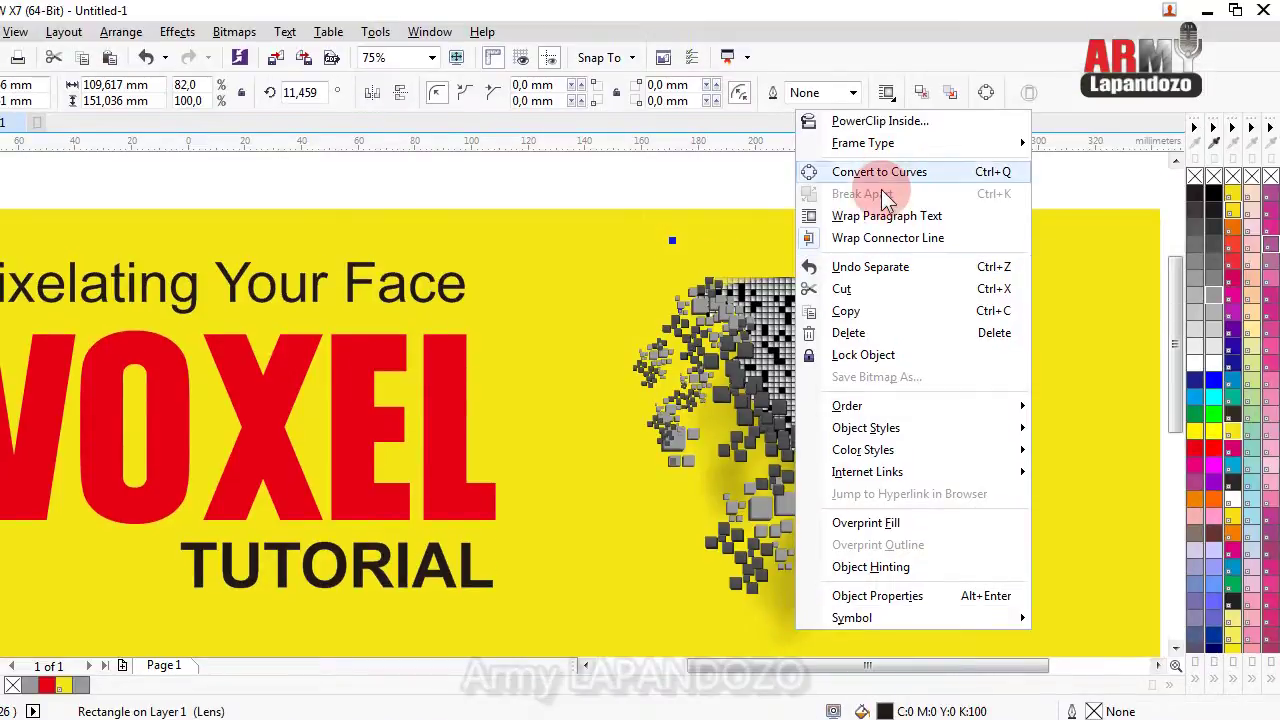
left_click(881, 176)
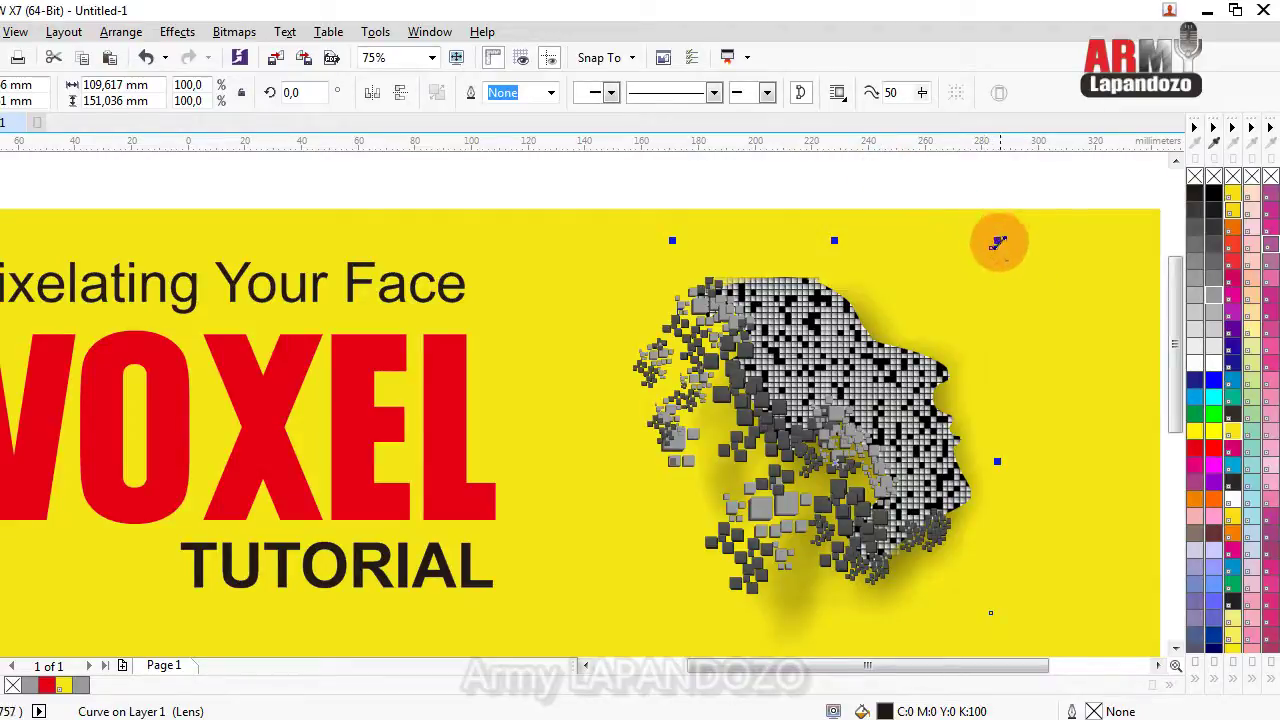
left_click_drag(997, 242, 922, 325)
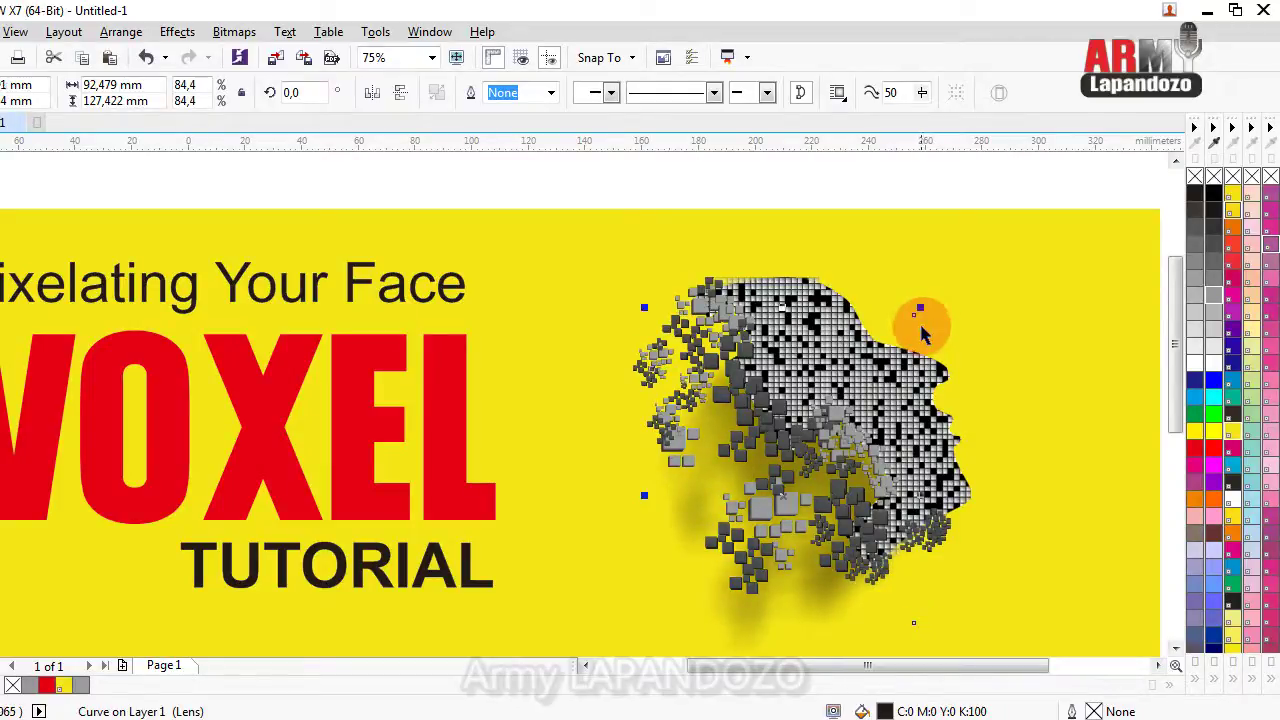
mouse_move(920, 333)
left_mouse_down()
mouse_move(917, 321)
mouse_move(628, 297)
mouse_move(678, 350)
mouse_move(675, 337)
left_mouse_up()
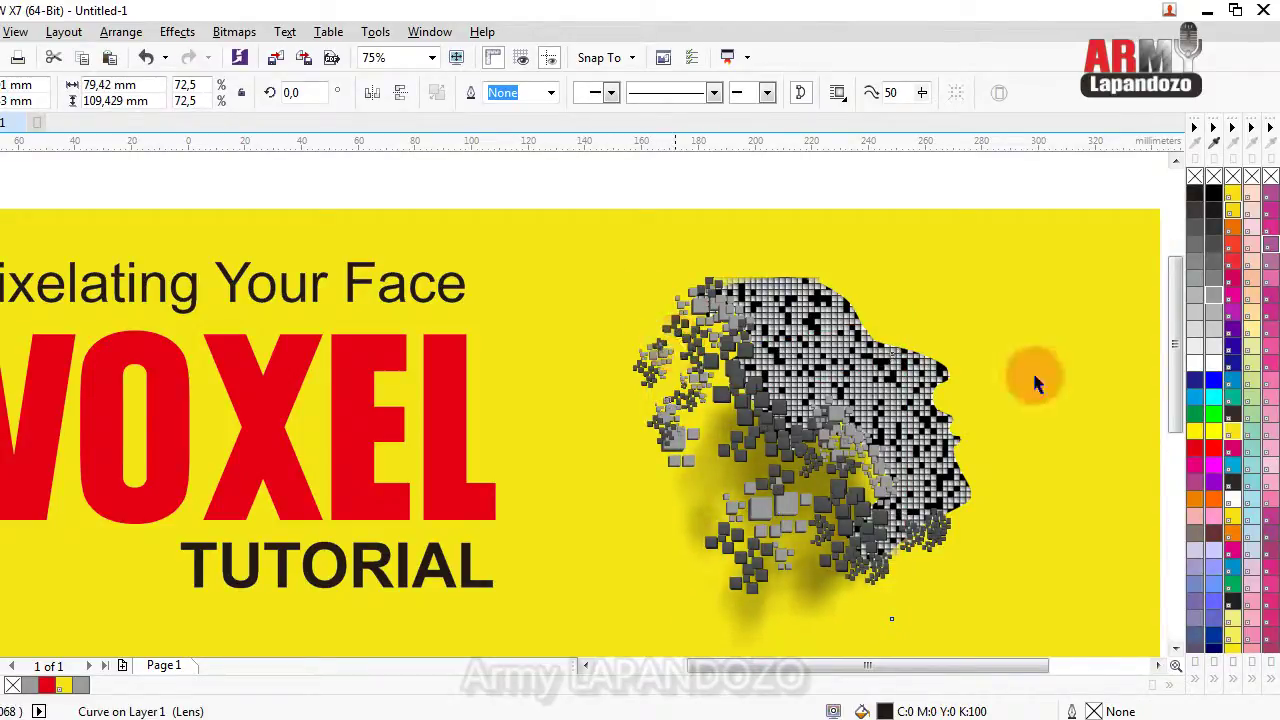
Try several gray fills on the shadow, including 10%, 20%, 30% and 40% black, #B3B3B3, #999999 and #CCCCCC.
left_click(1196, 350)
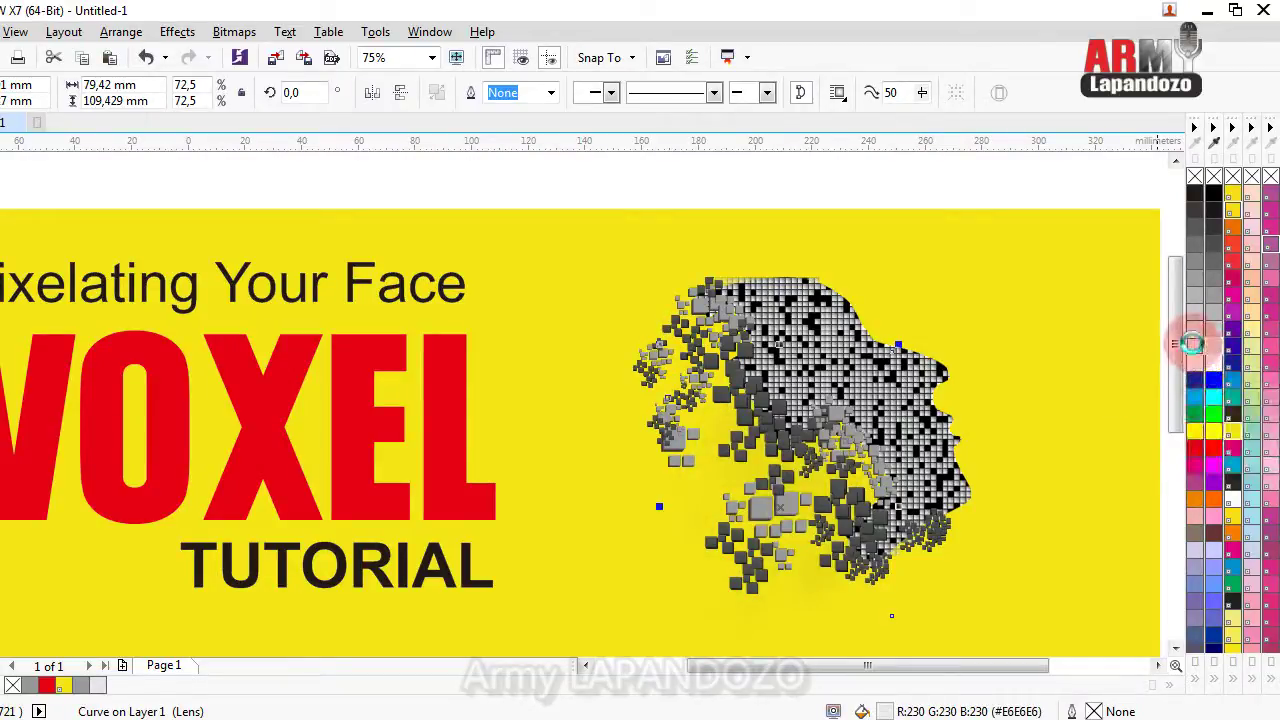
left_click(1195, 324)
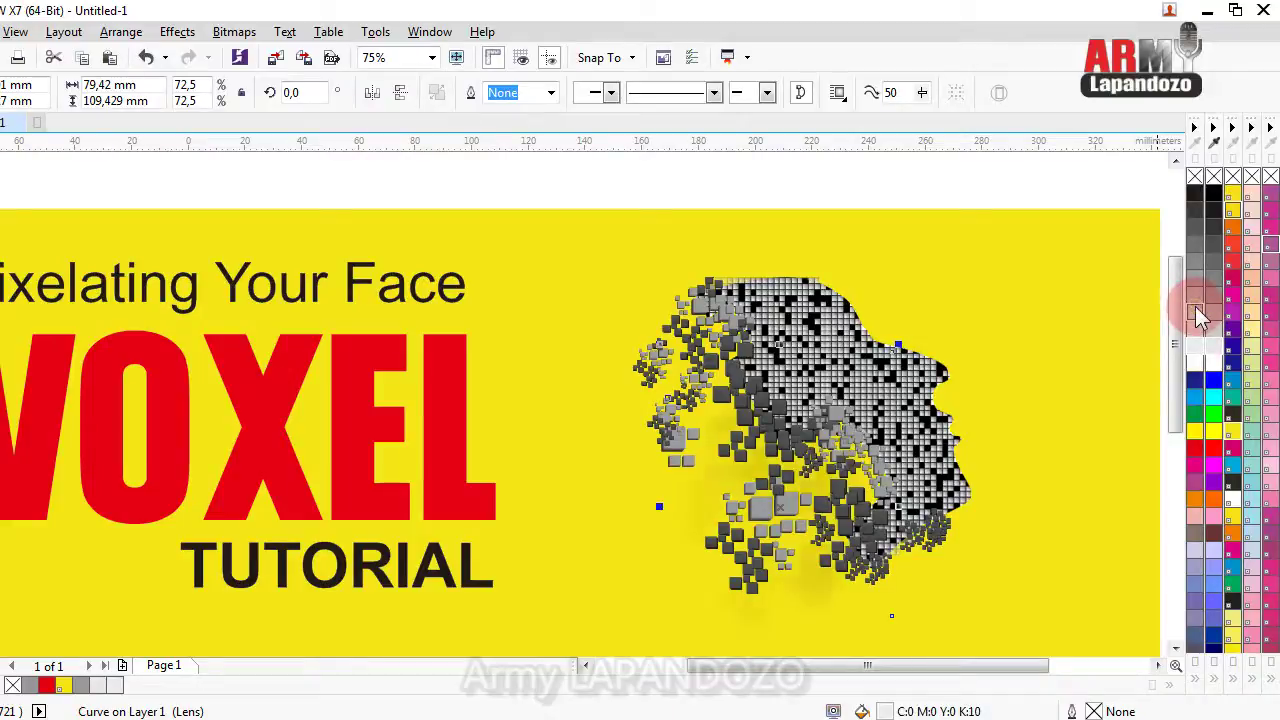
left_click(1195, 297)
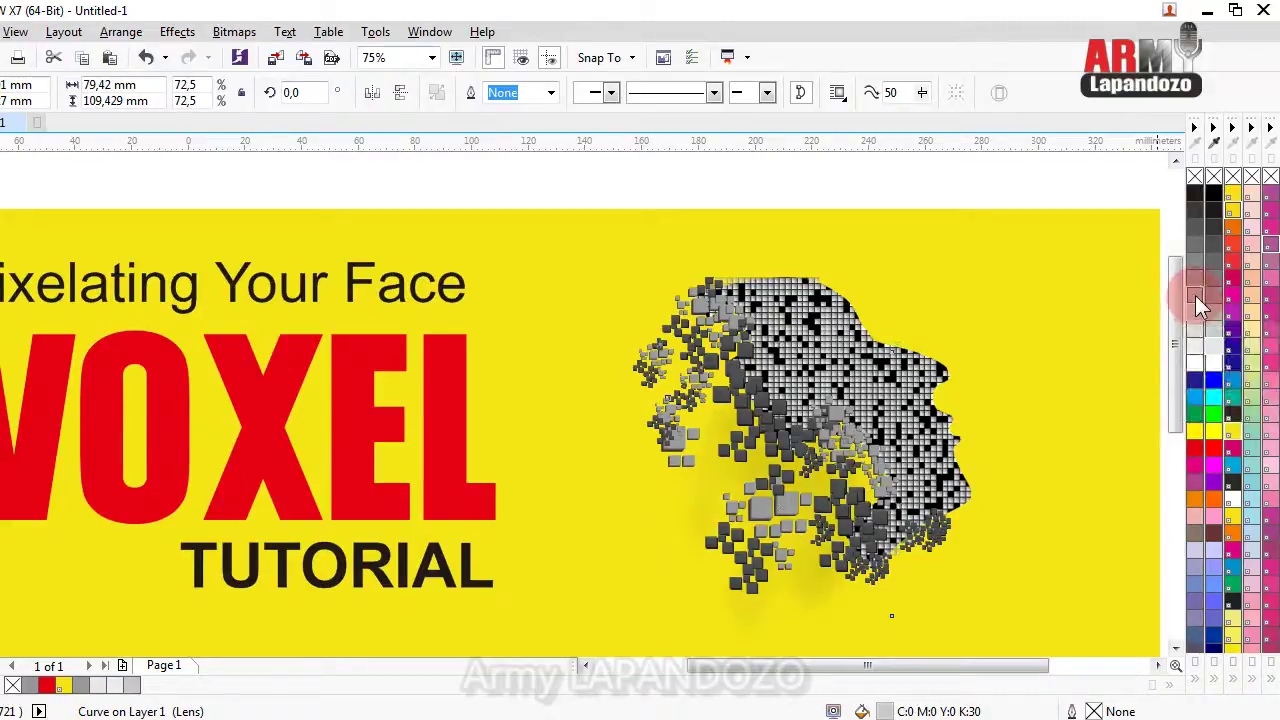
left_click(1195, 288)
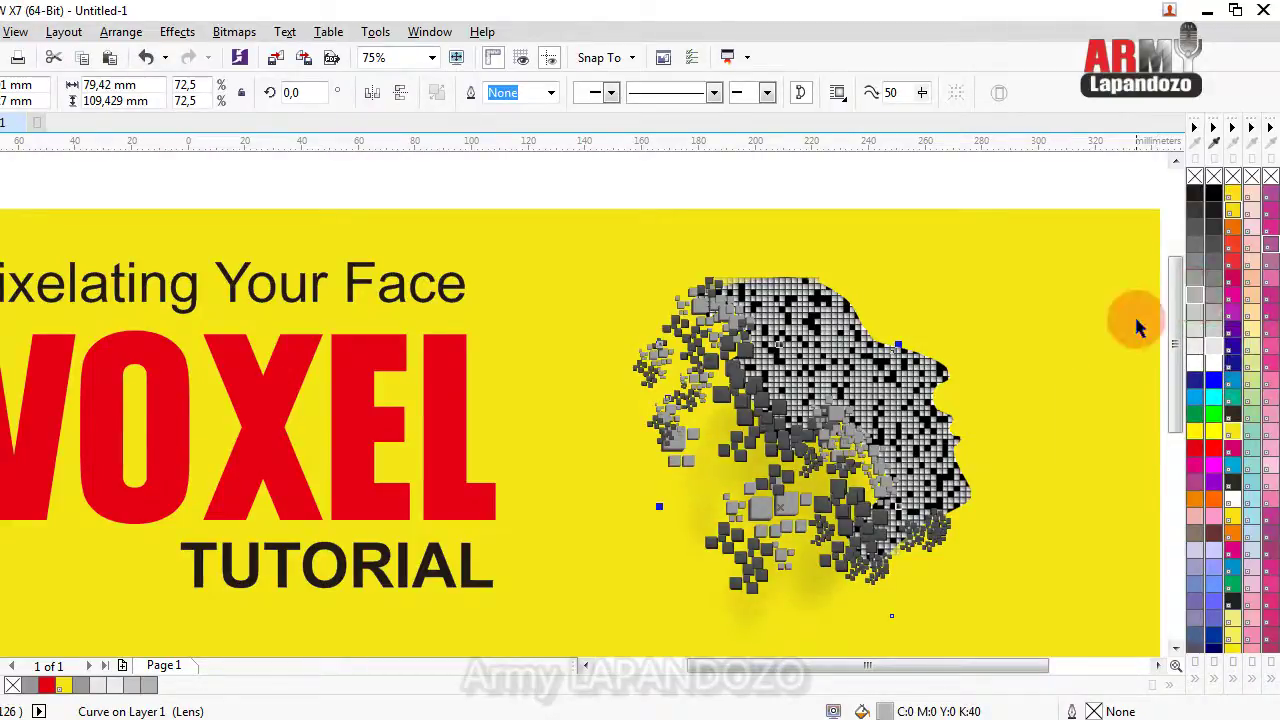
left_click(1215, 314)
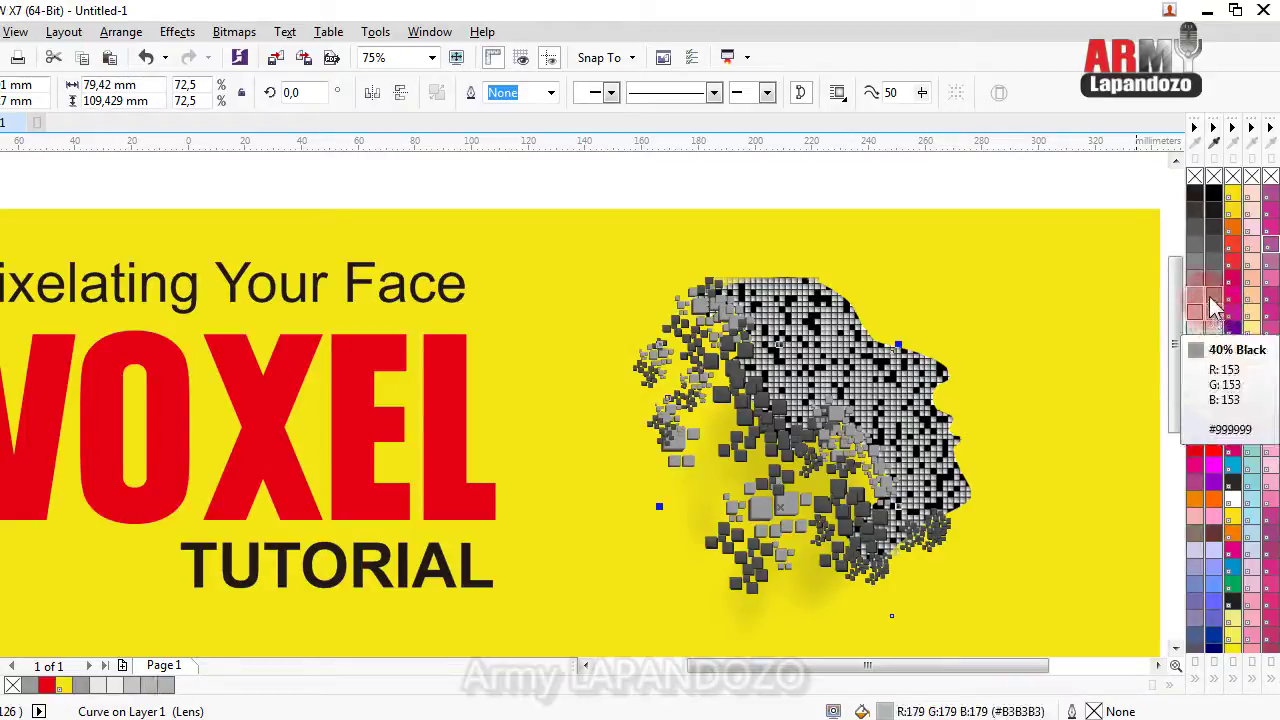
left_click(1214, 330)
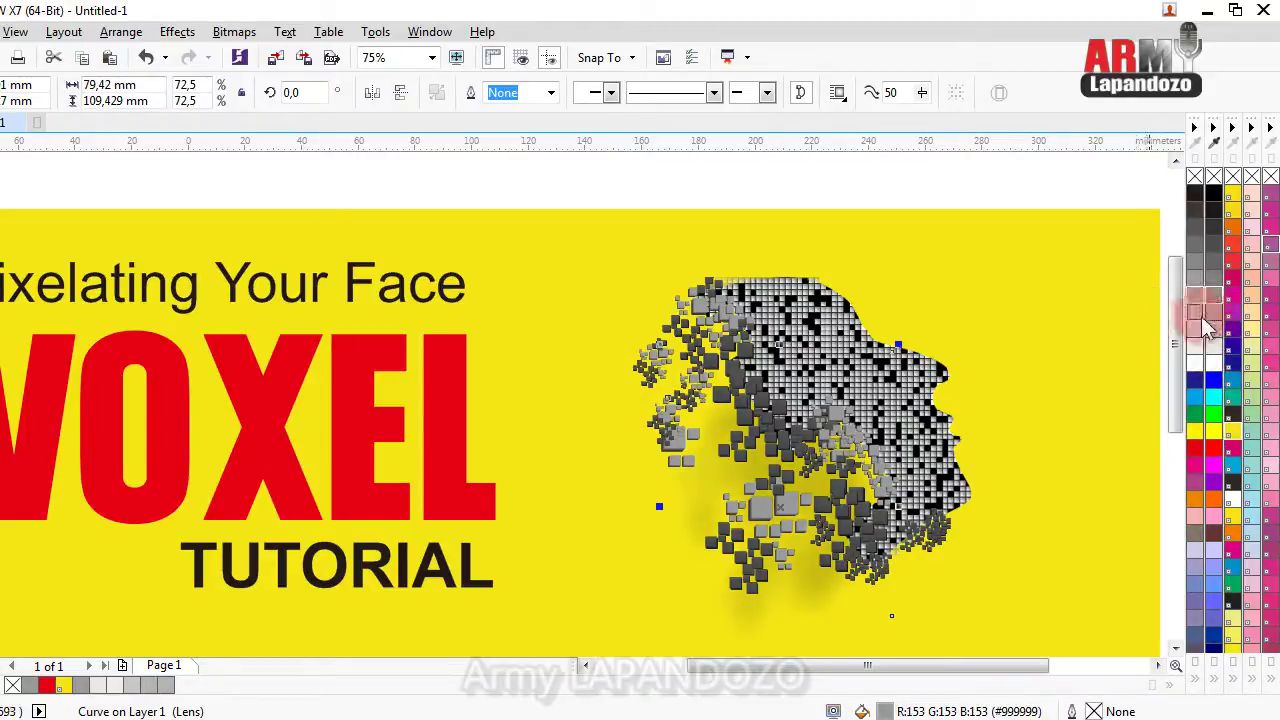
left_click(1197, 330)
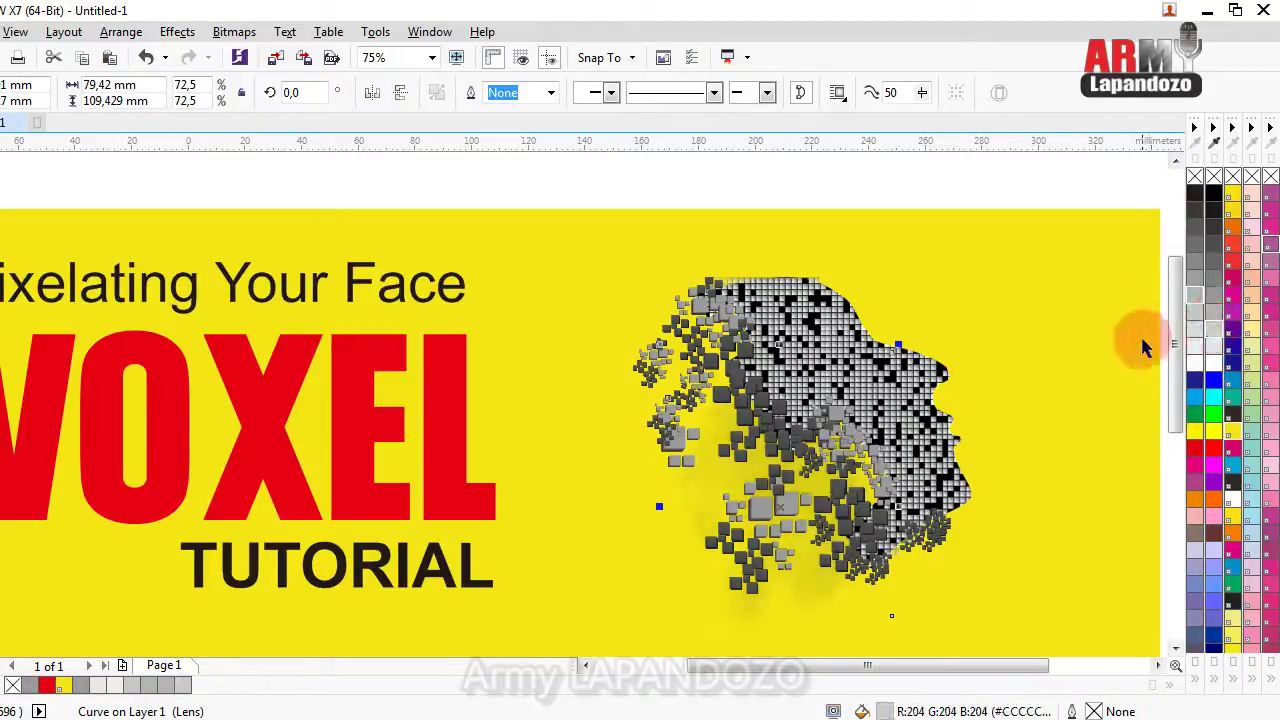
left_click(1197, 330)
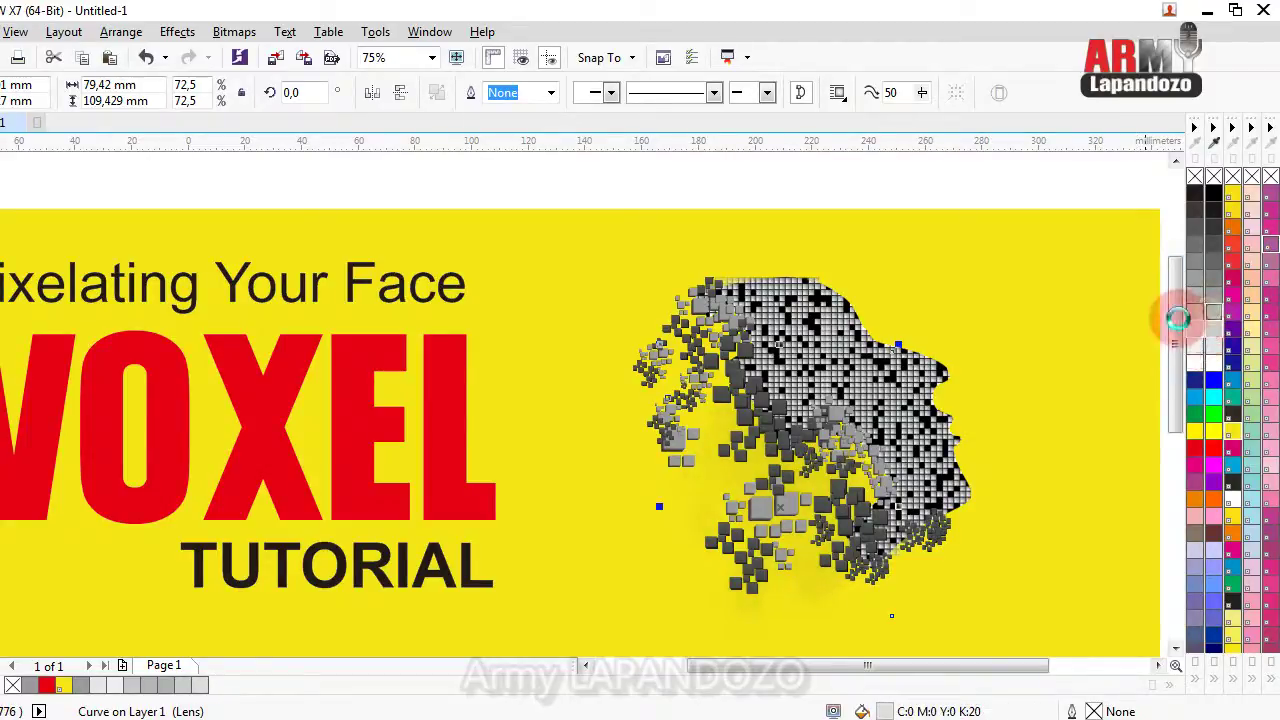
left_click(1195, 312)
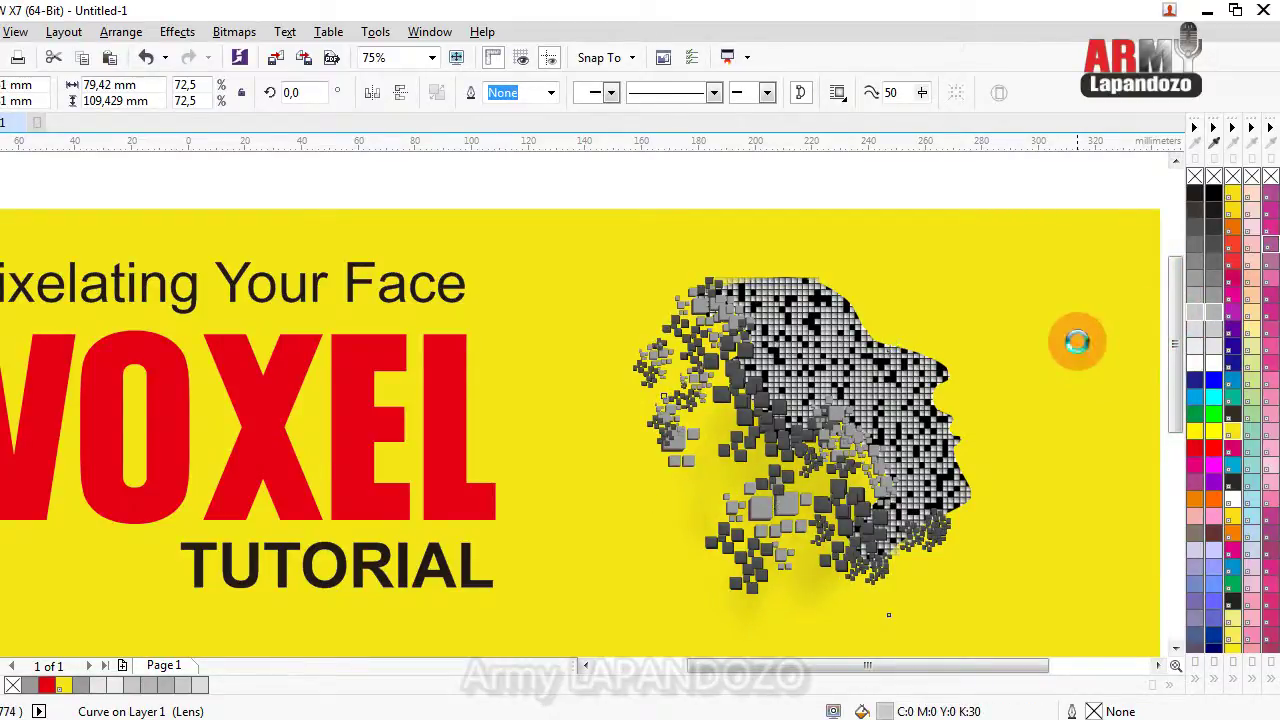
Try yellow, 100% black, #333333, 30% black and #999999 fills on the shadow.
left_click(1194, 428)
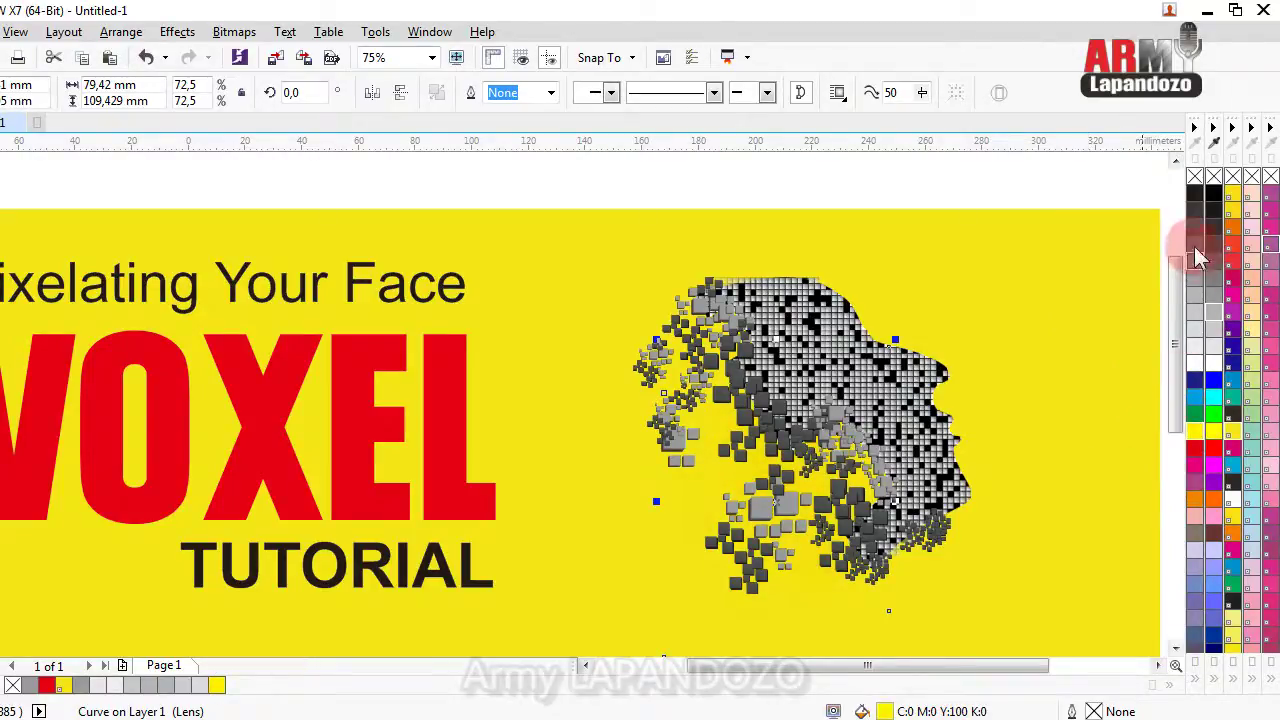
left_click(1199, 196)
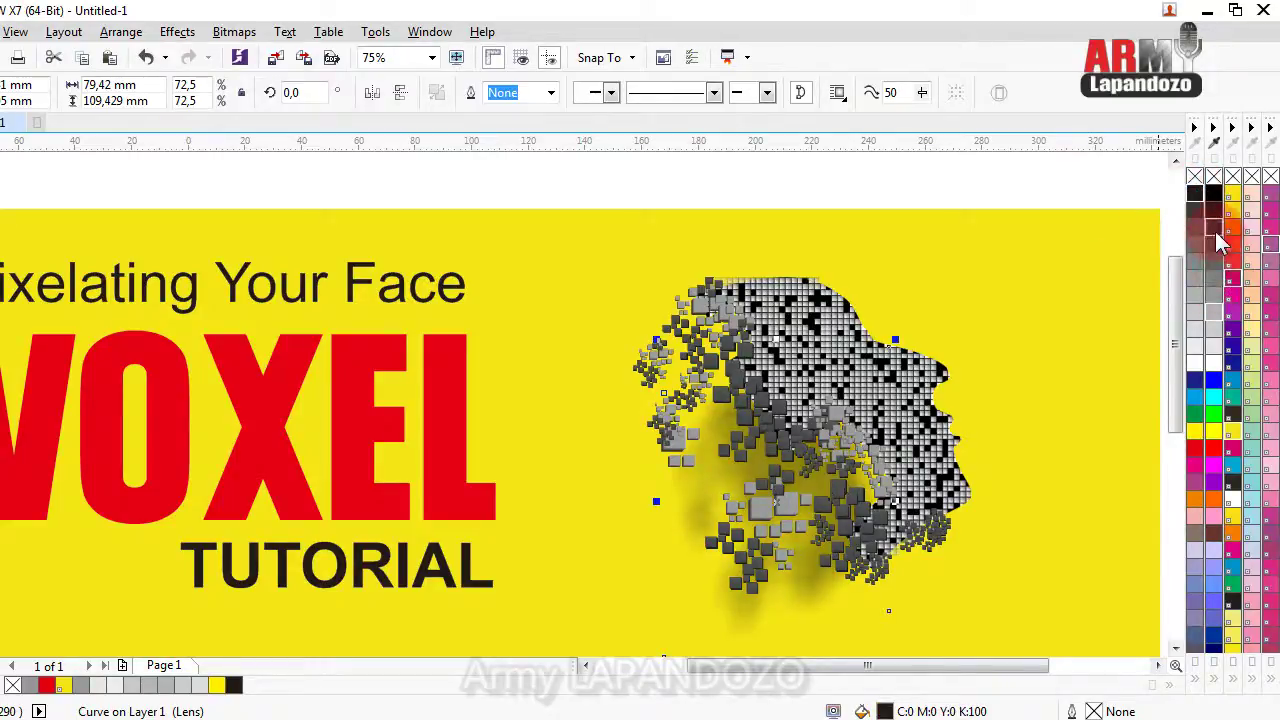
left_click(1213, 236)
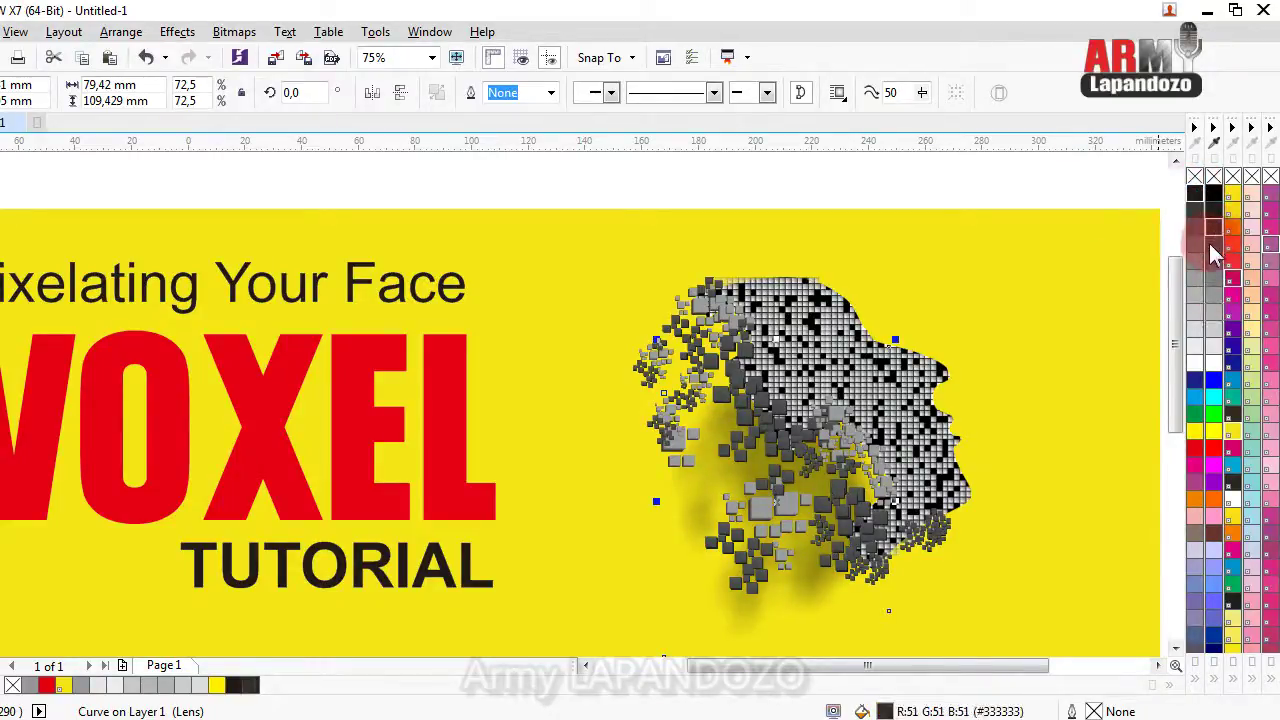
left_click(1196, 312)
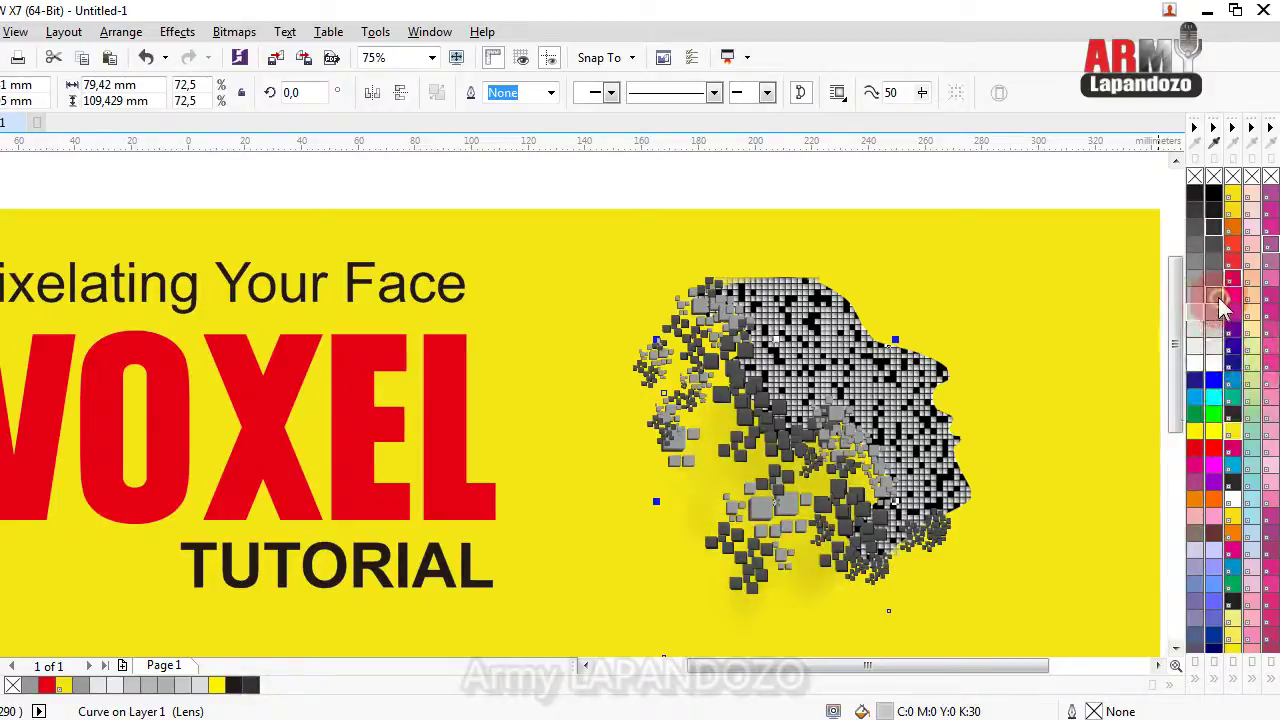
left_click(1215, 309)
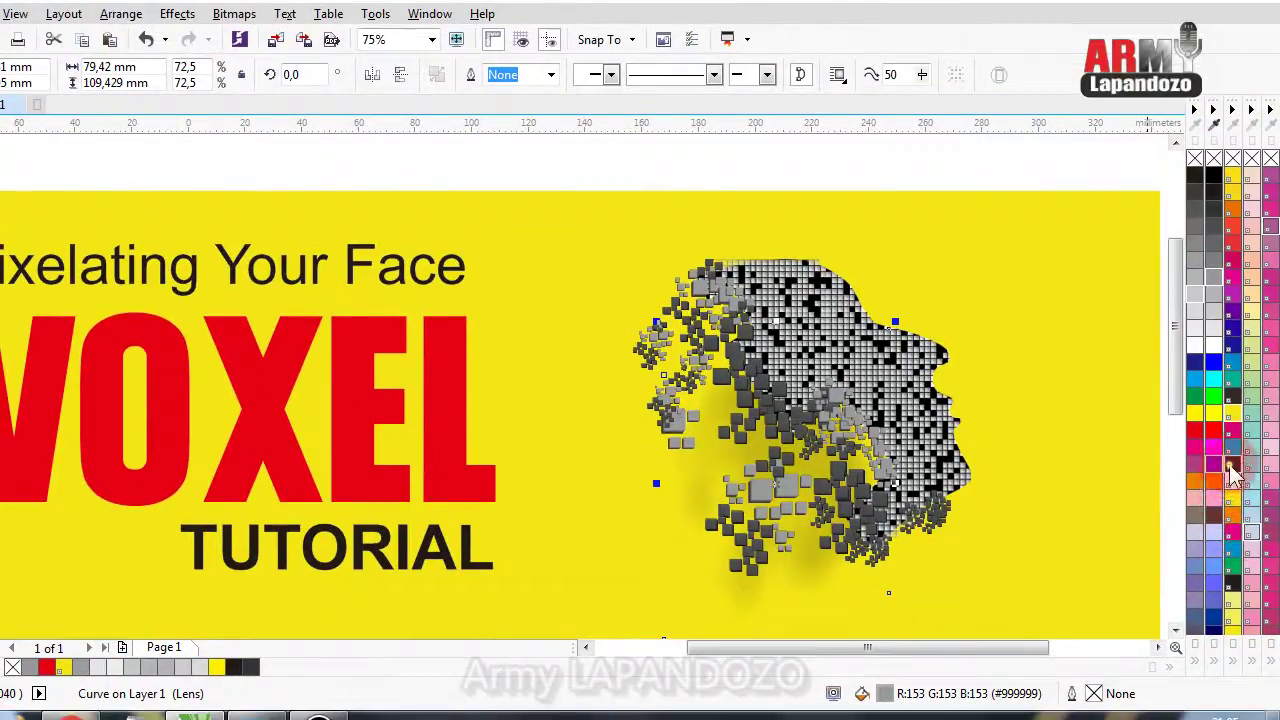
Try spot-colour fills on the shadow, including PANTONE Blue 072 C, PANTONE Violet C and PANTONE Black C.
left_click(1232, 470)
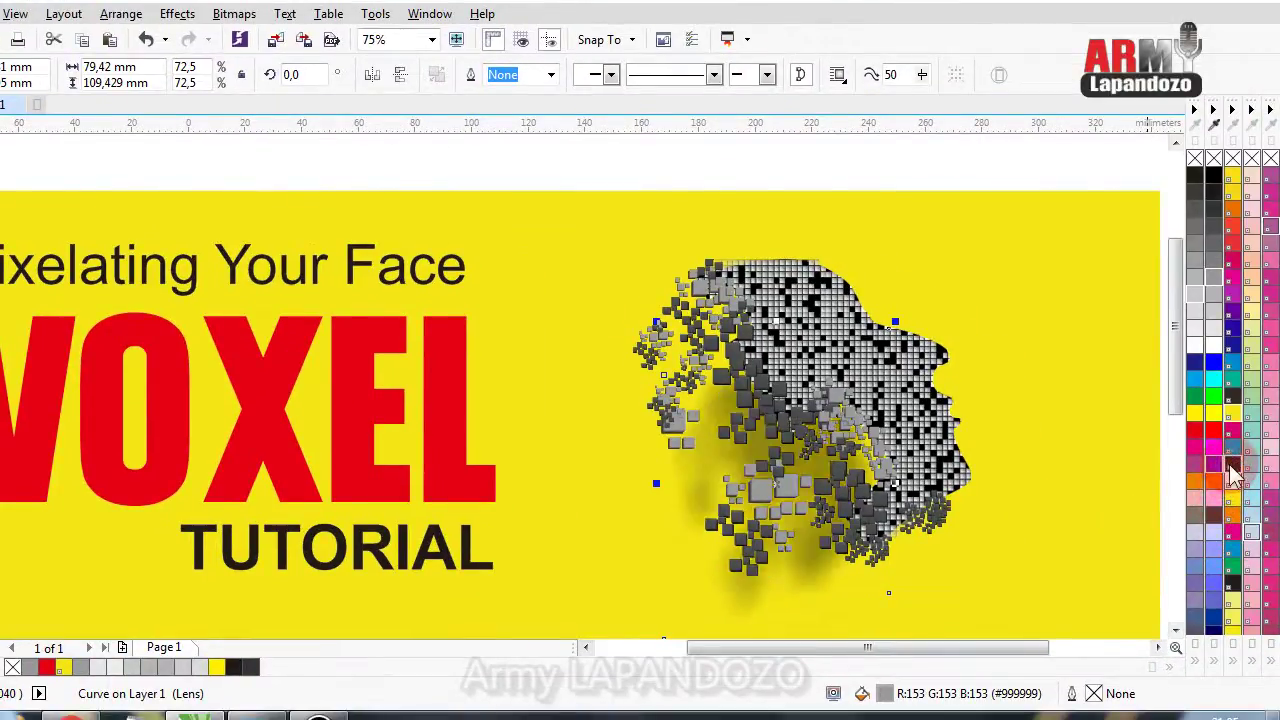
left_click(1234, 336)
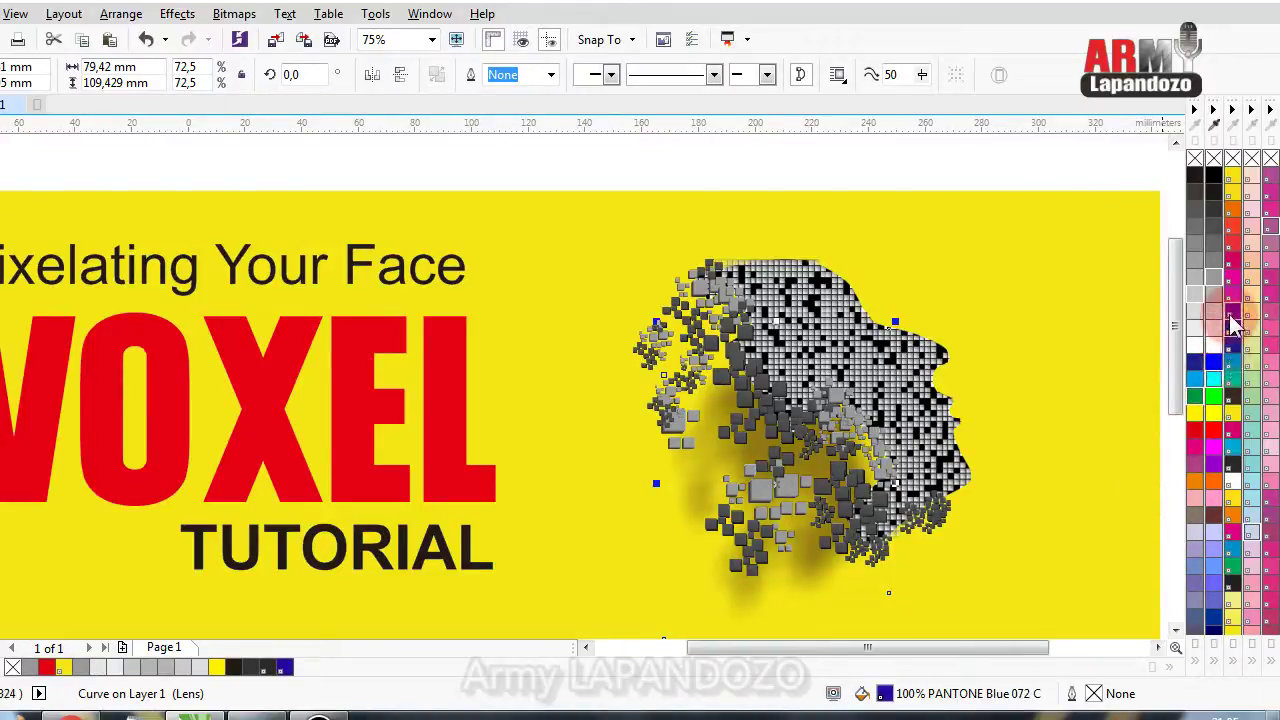
left_click(1234, 419)
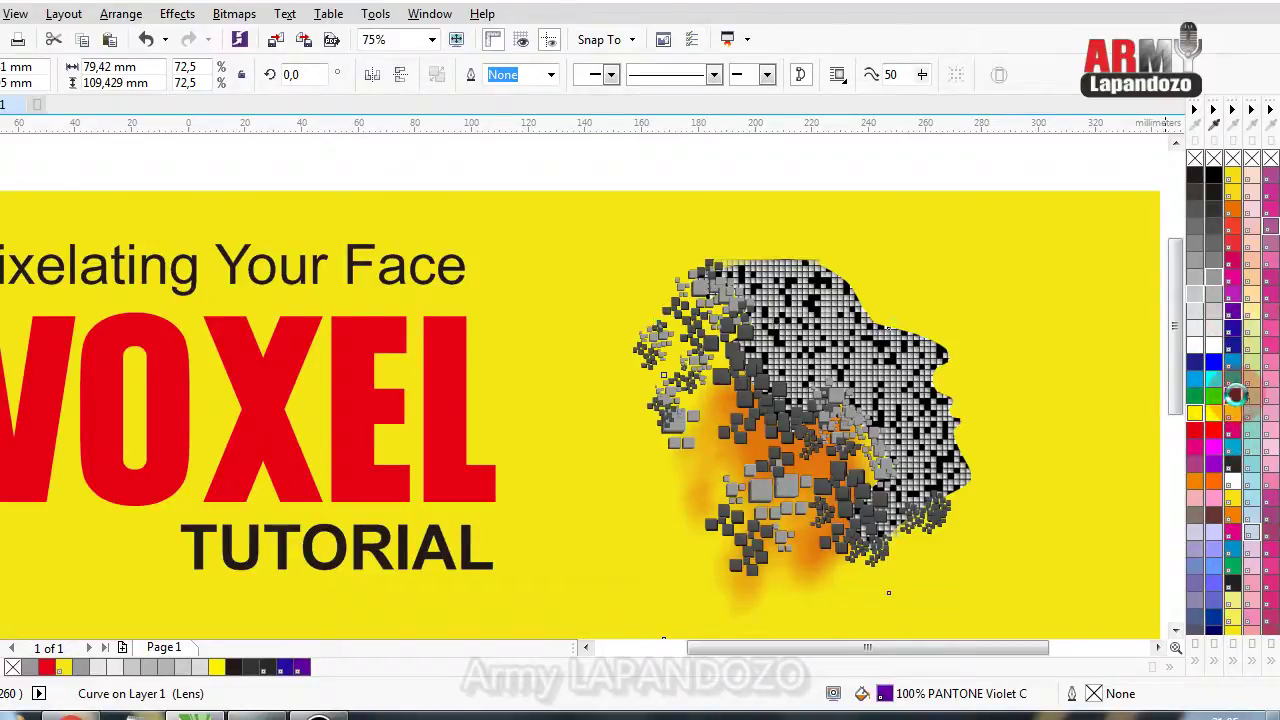
left_click(1234, 402)
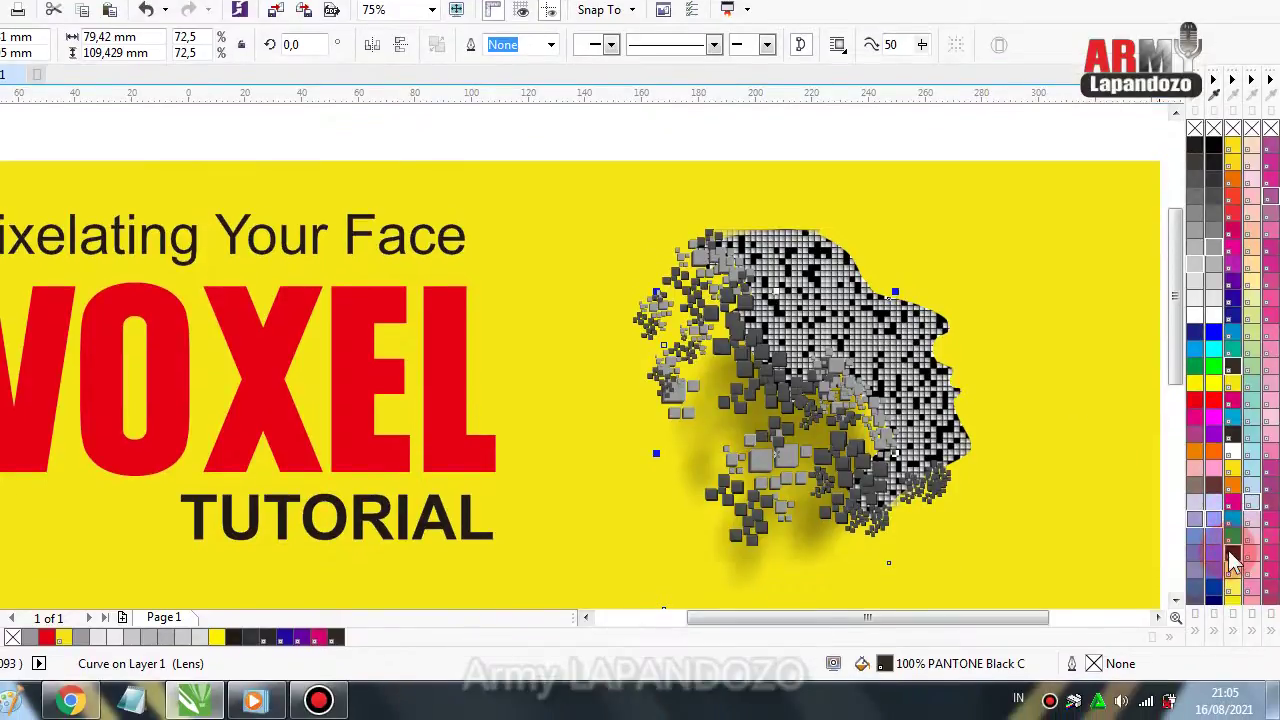
Fill the shadow with PANTONE Hexachrome Black and shrink it proportionally to about 67.7 by 93.3 mm.
left_click(1232, 585)
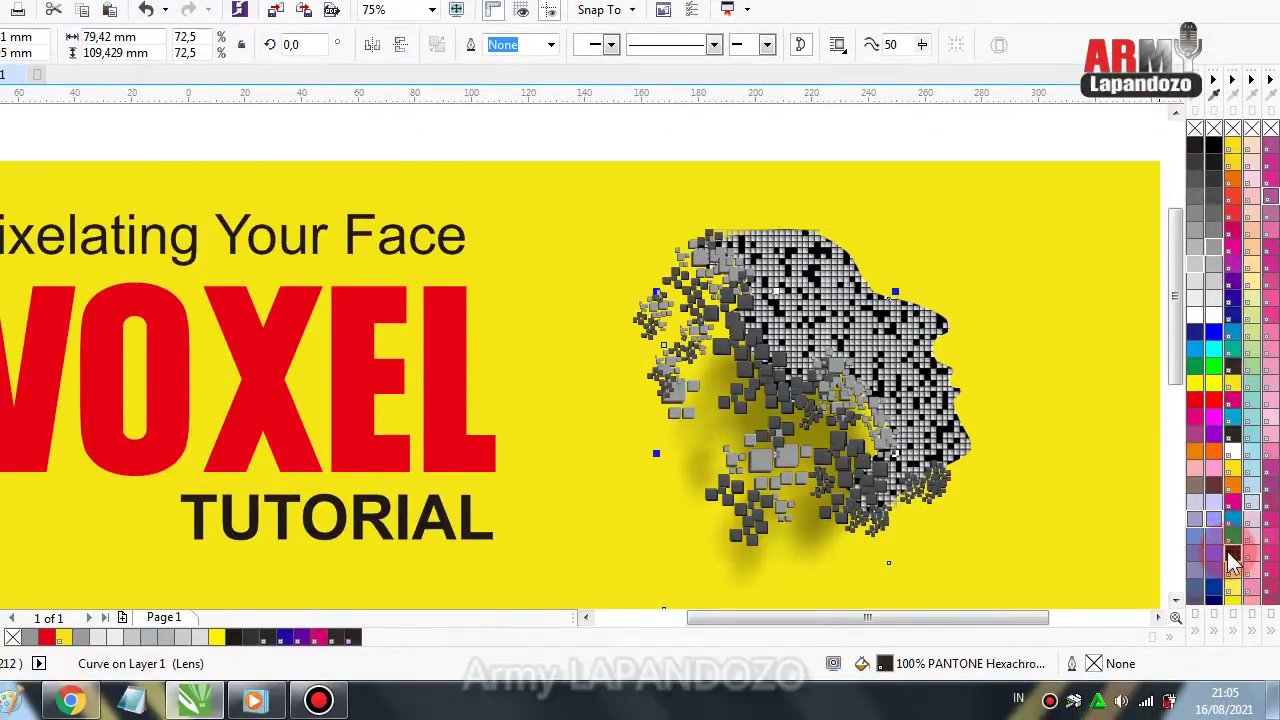
scroll(971, 305, "down", 2)
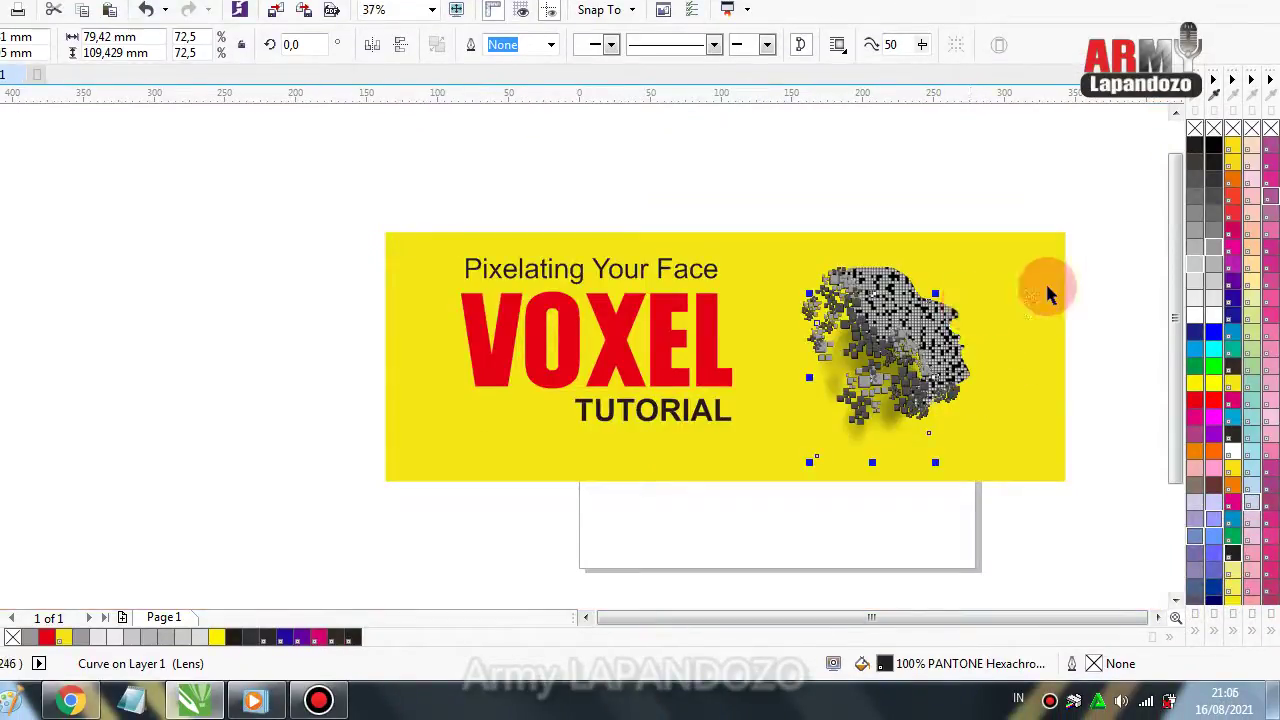
left_click(932, 461)
left_click_drag(932, 453, 926, 447)
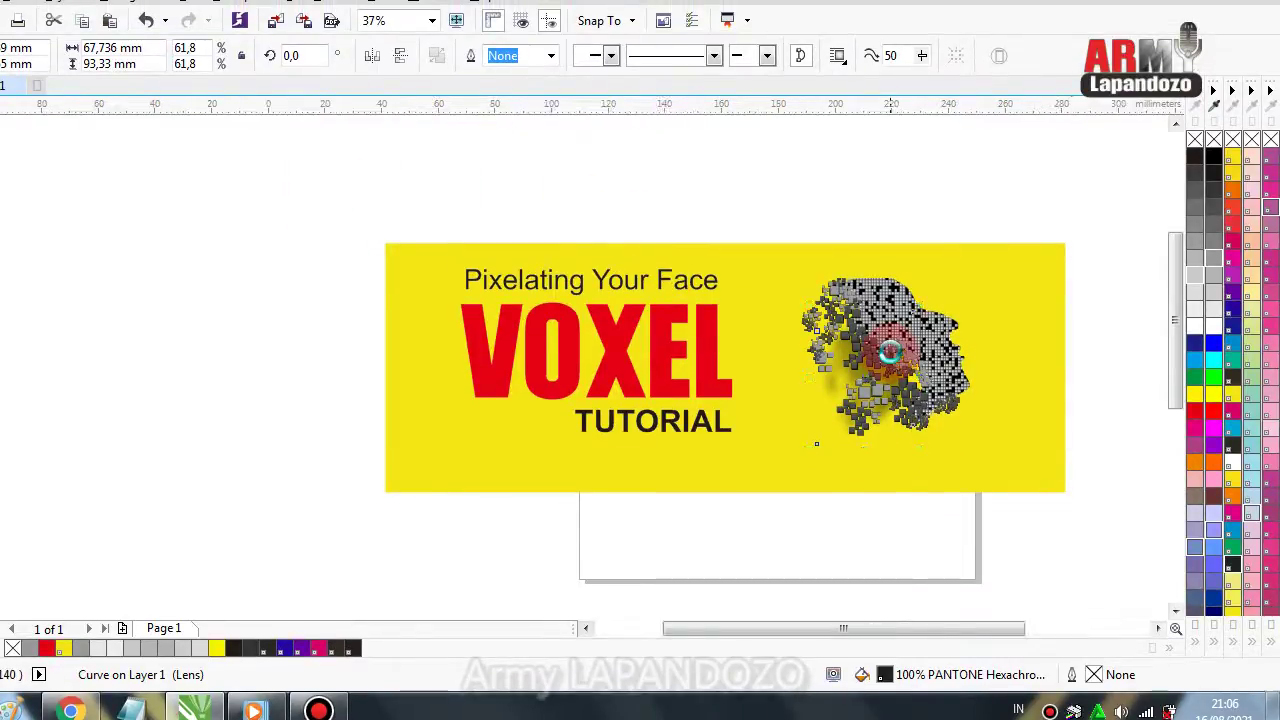
Group the voxel face with its separated drop shadow.
scroll(893, 355, "up", 1)
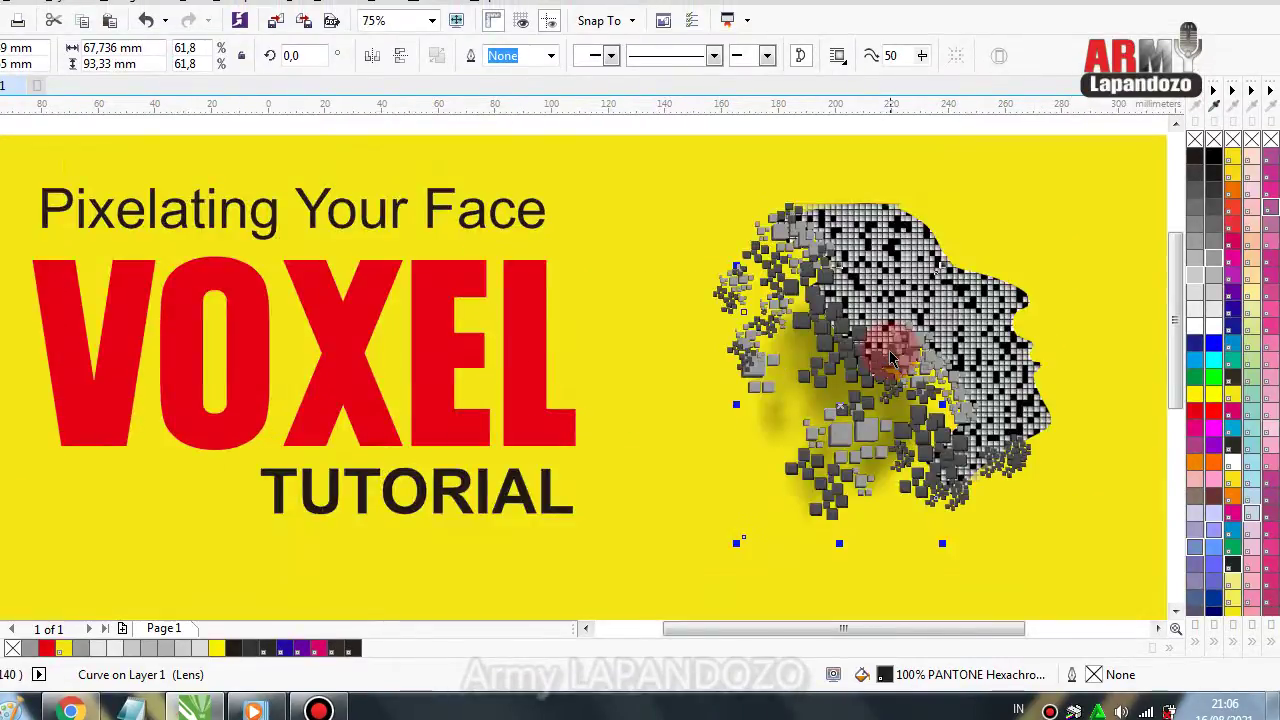
left_click(688, 512)
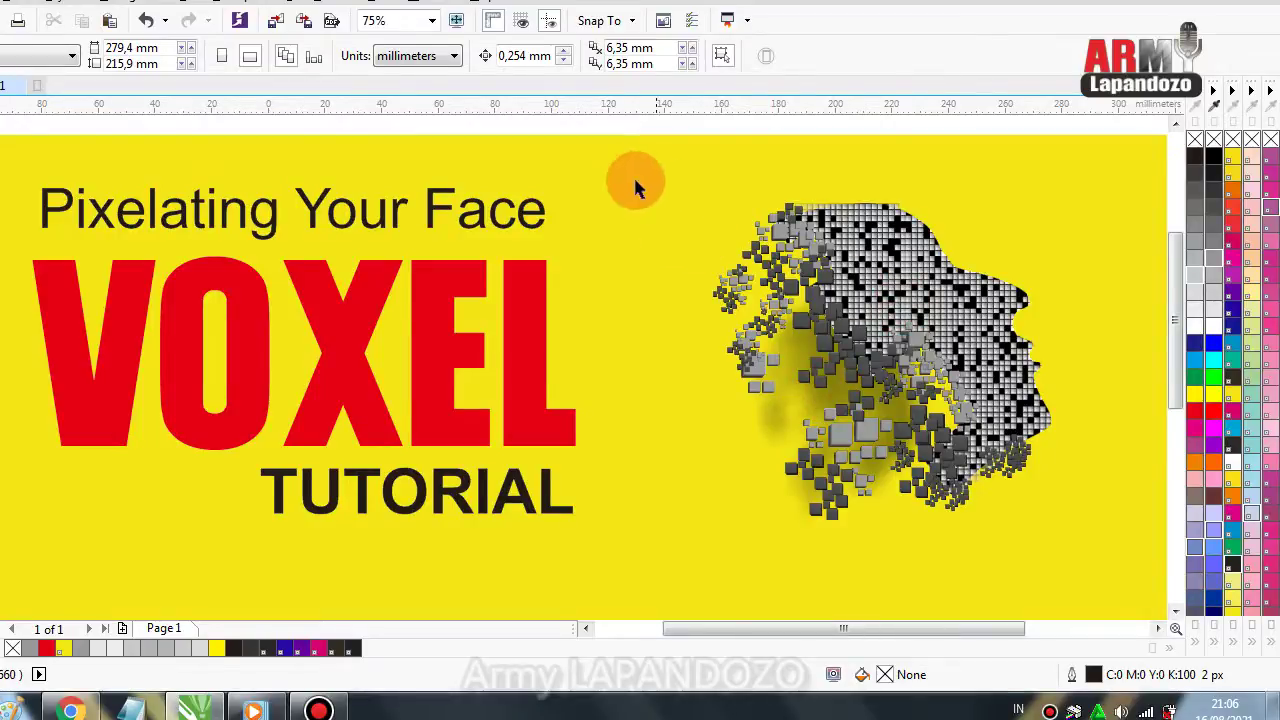
left_click_drag(633, 181, 1063, 570)
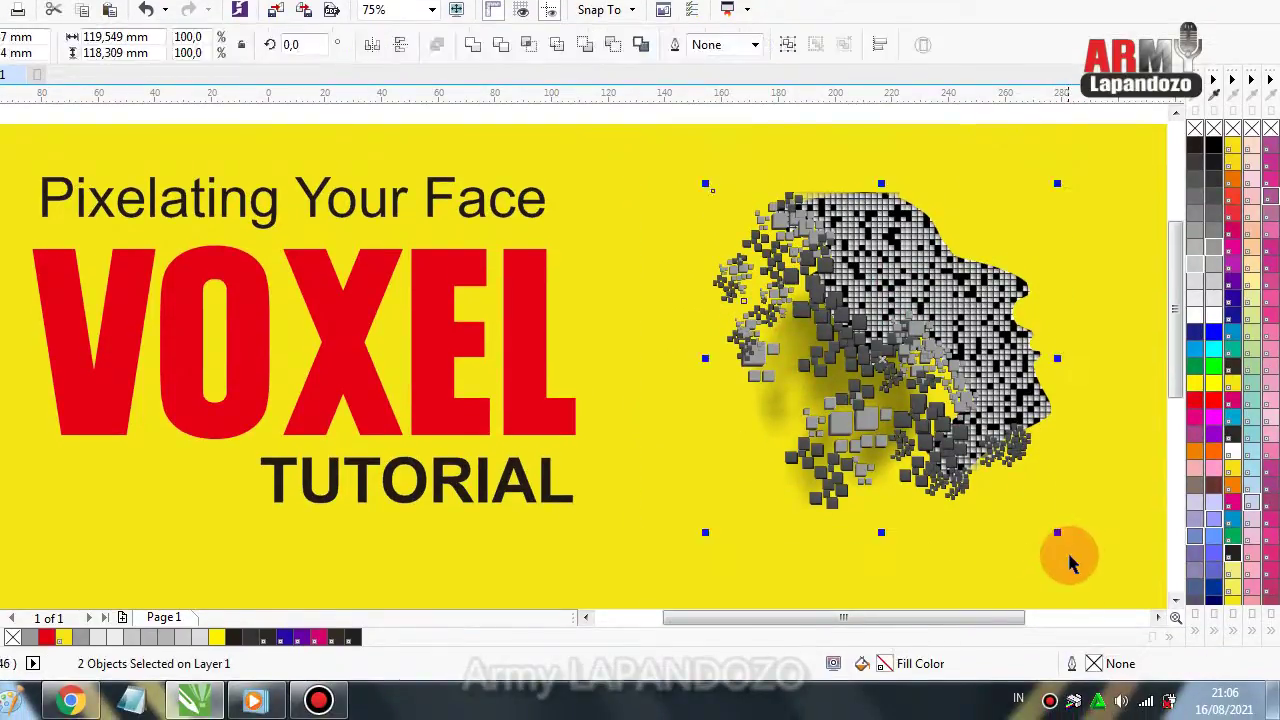
key("ctrl+g")
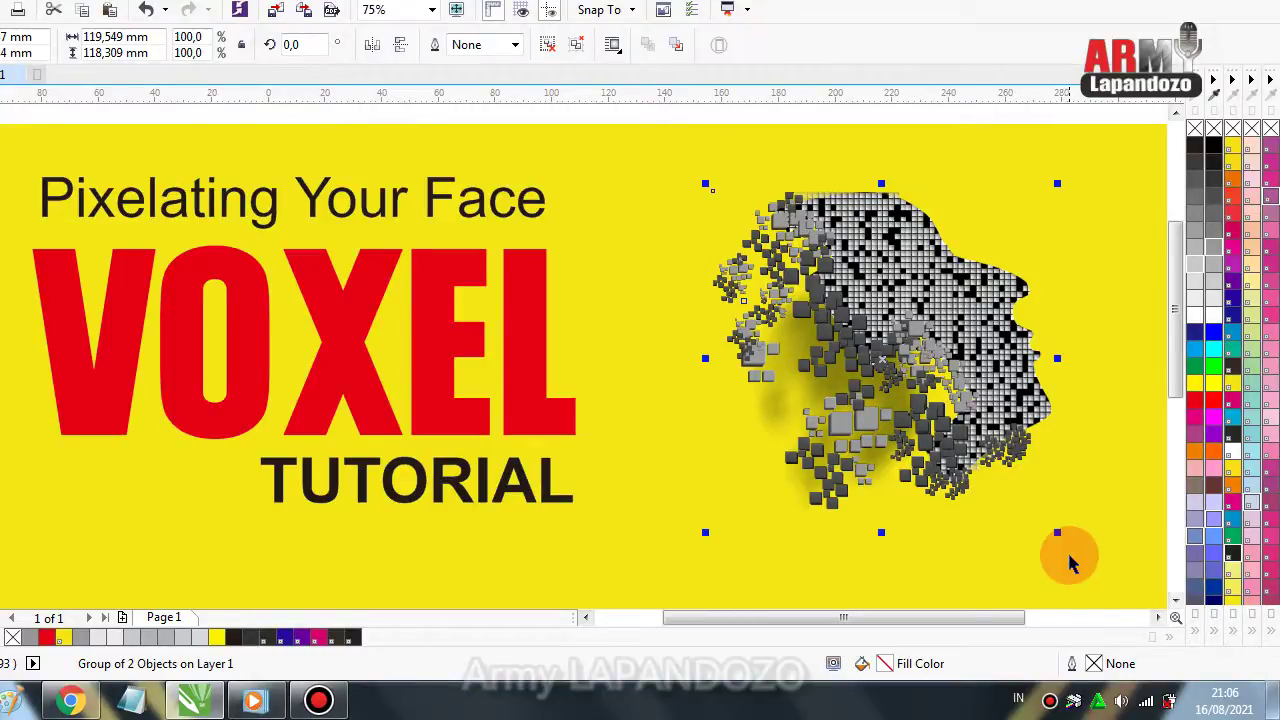
left_click(600, 550)
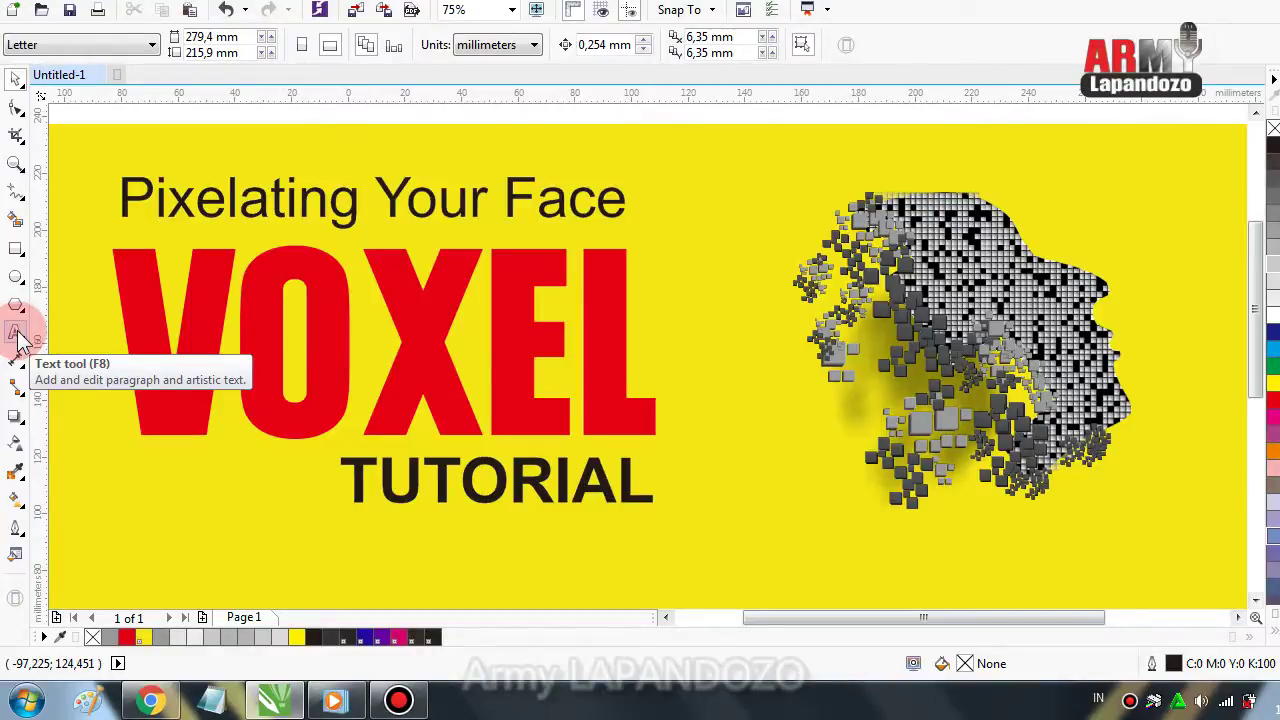
Add the artistic text "THANKS FOR WATCH THIS VIDEOS" in 24 pt Arial below the word TUTORIAL.
left_click(17, 335)
left_click(208, 566)
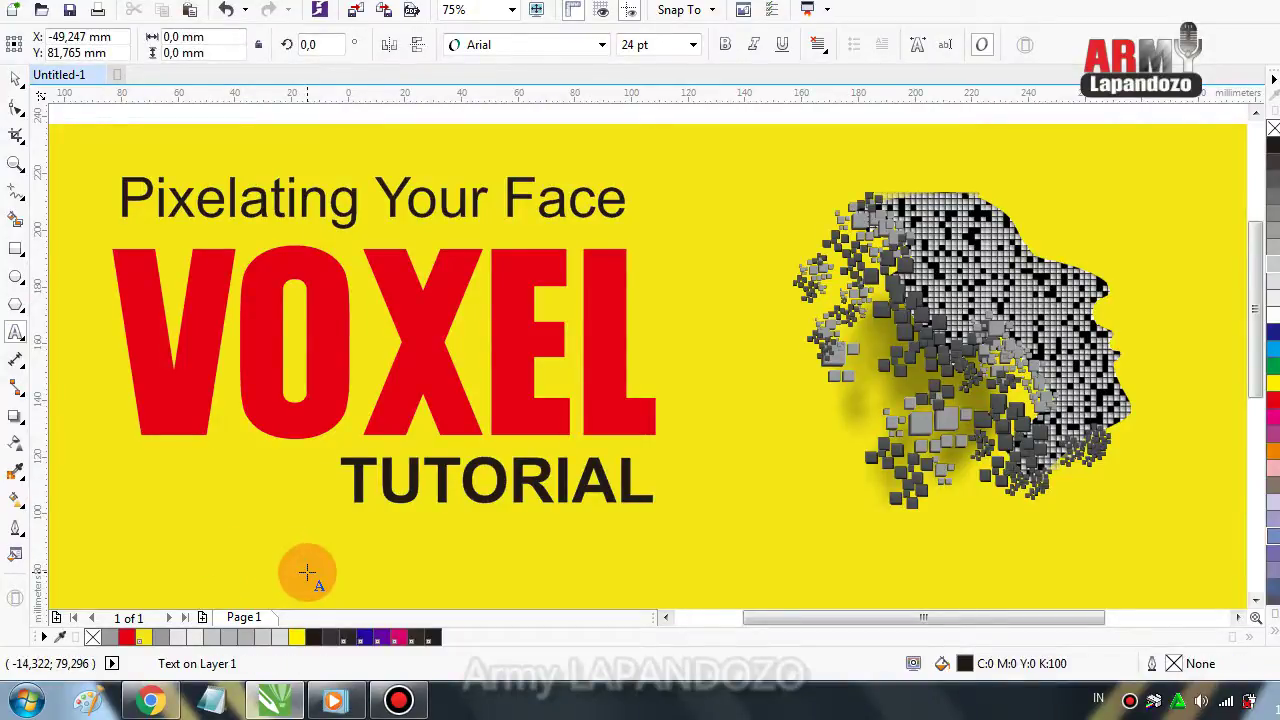
type("THANKS")
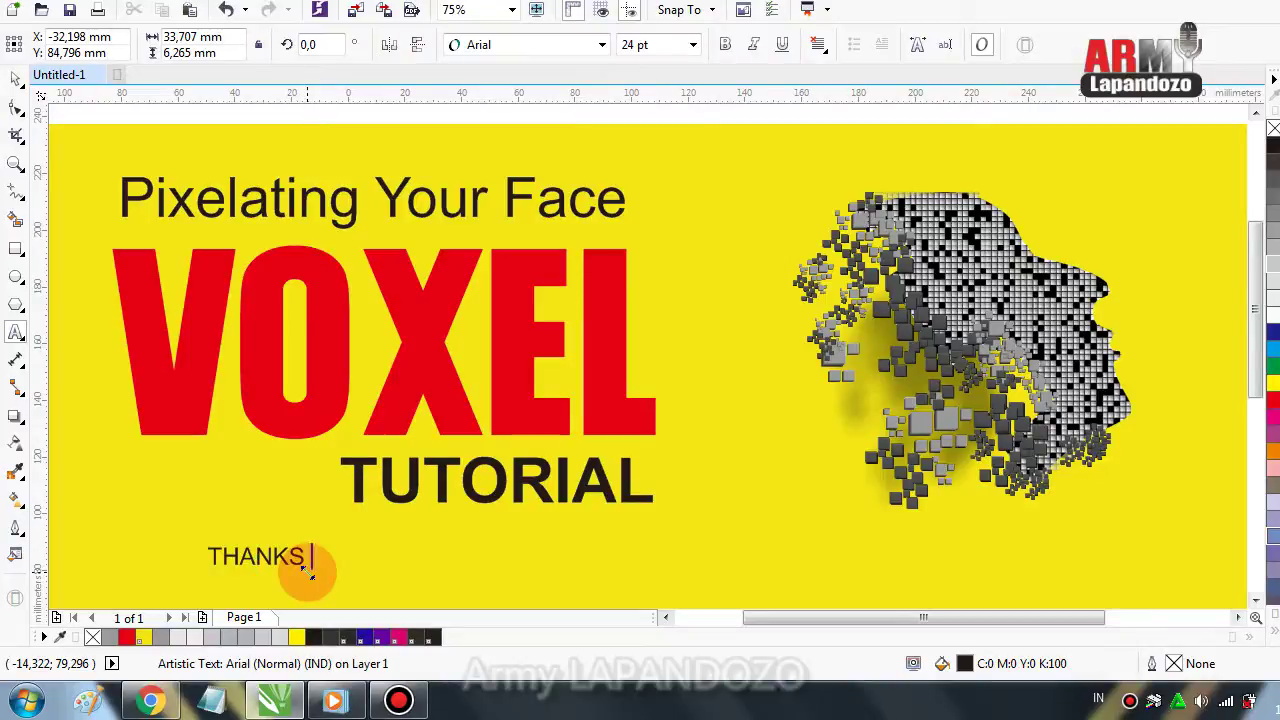
type(" FOR")
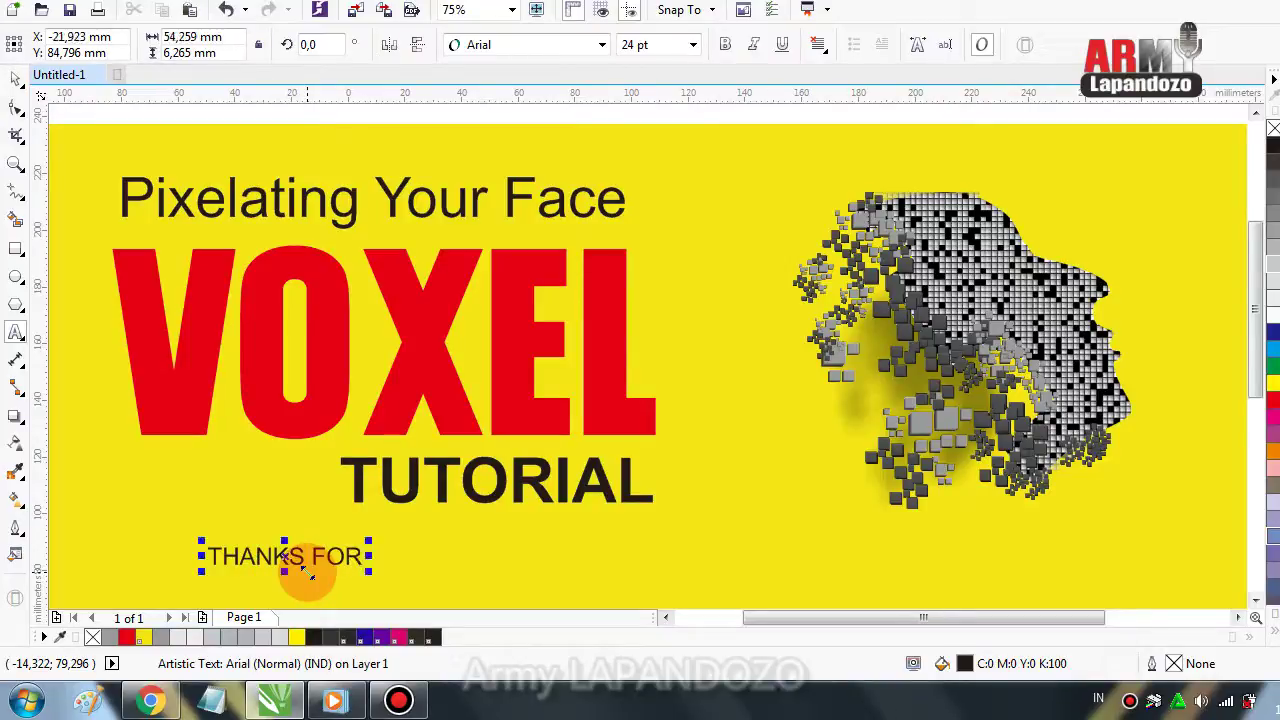
type(" WATCH")
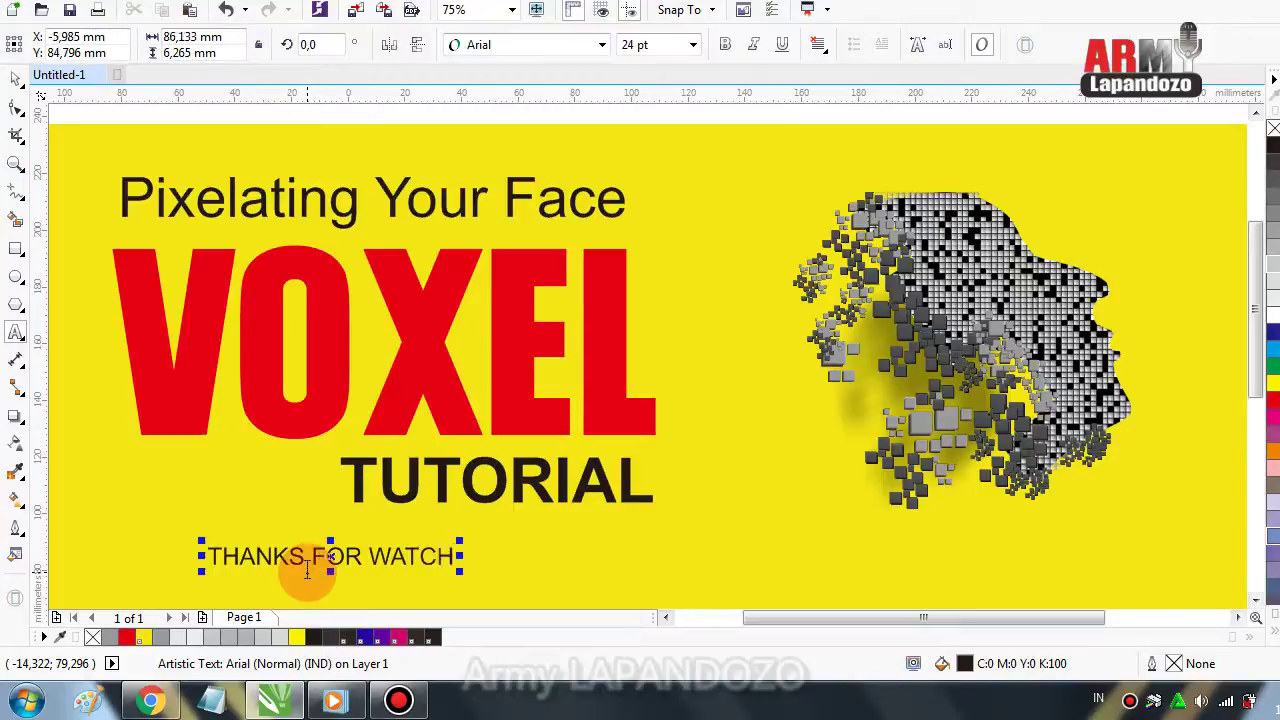
type(" THI")
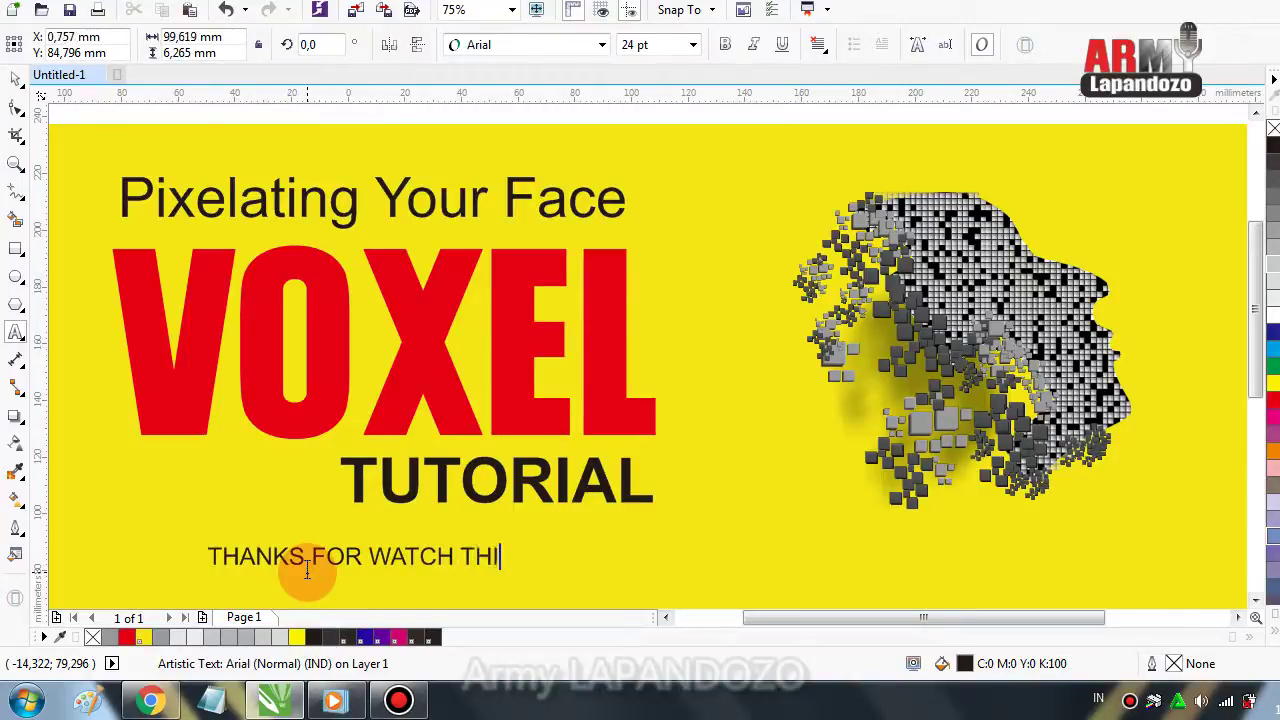
type("S VIDEO")
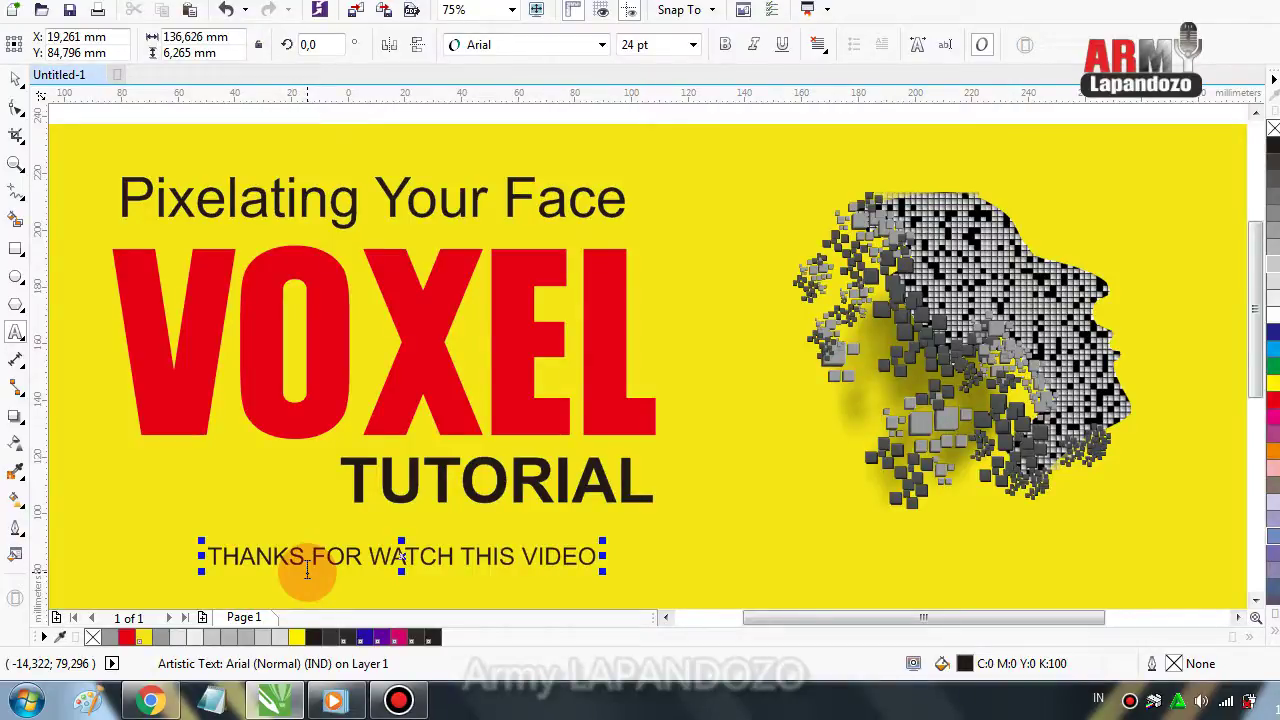
type("S")
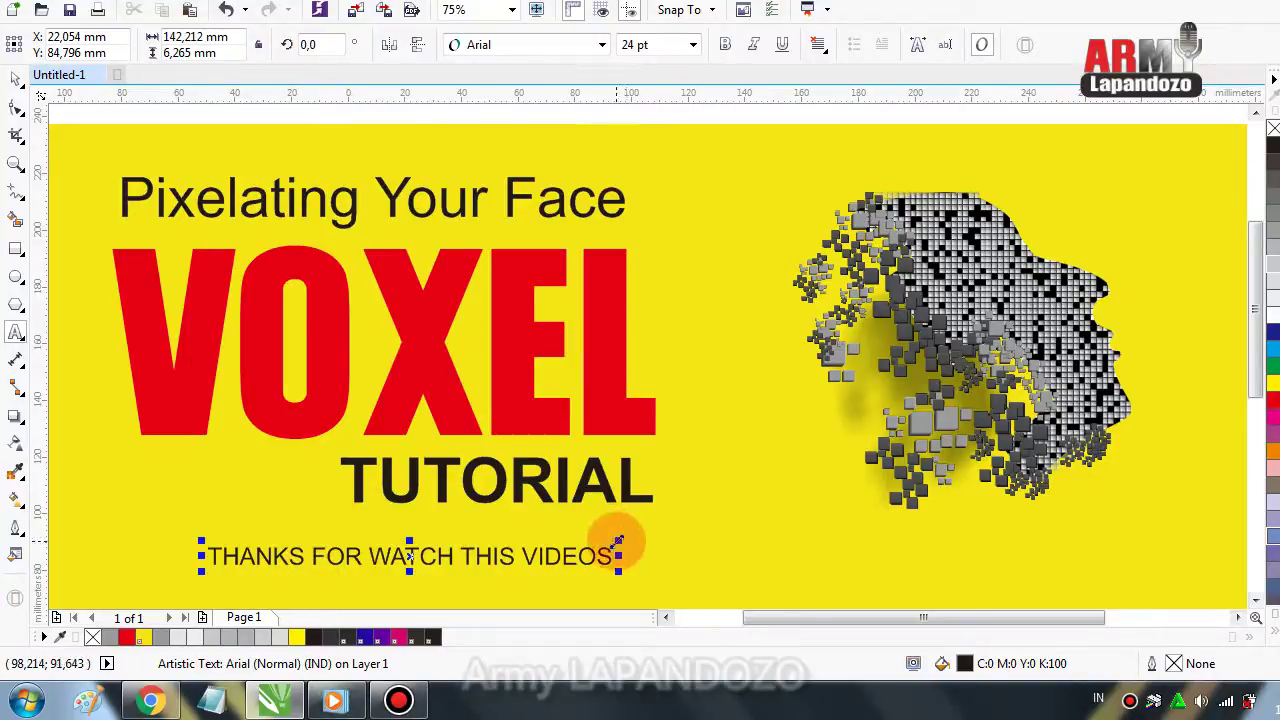
Enlarge the thank-you text proportionally to about 276.4 by 12.2 mm and fill it with red C:0 M:100 Y:100 K:0.
left_click(668, 527)
left_click_drag(668, 527, 945, 370)
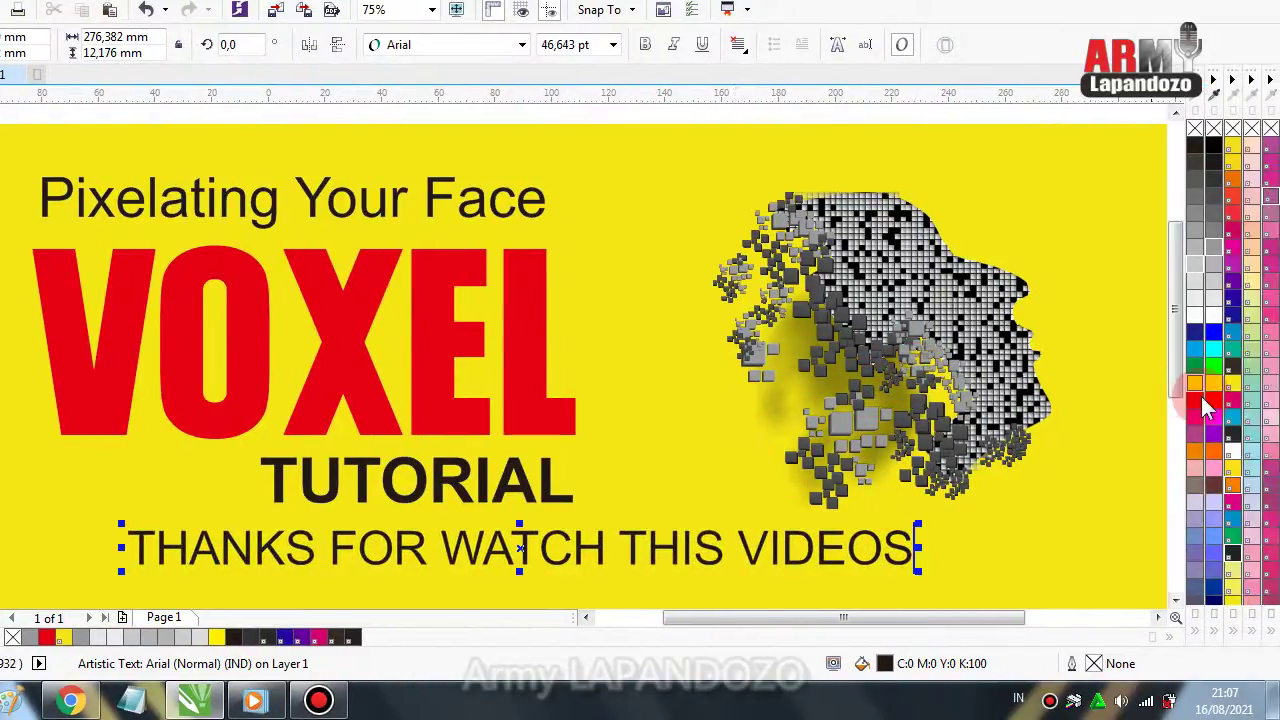
left_click(1190, 402)
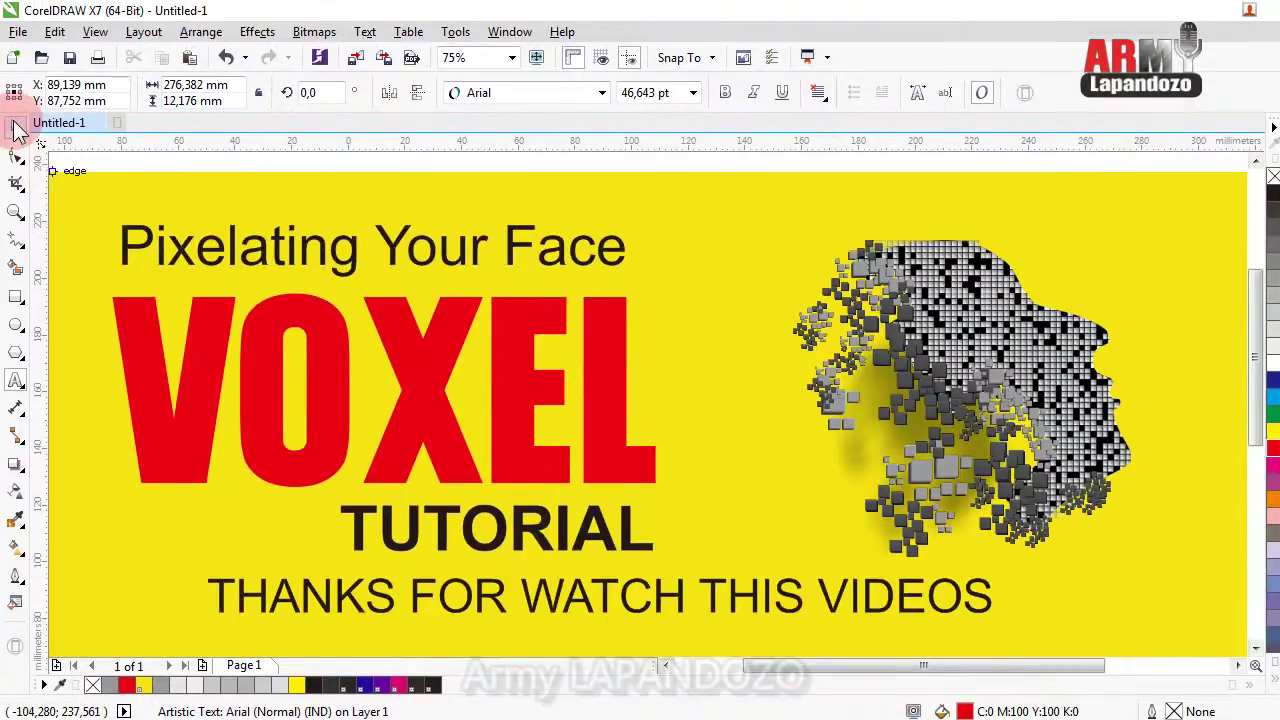
left_click(15, 126)
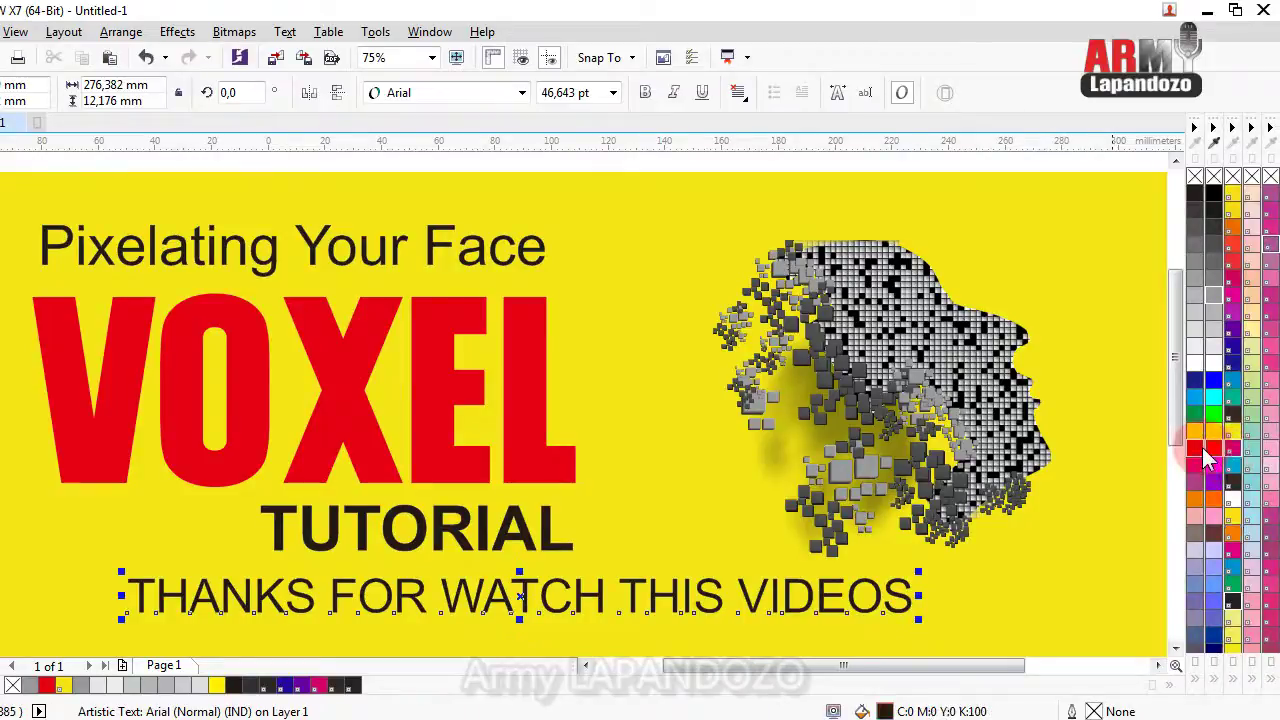
left_click(1190, 445)
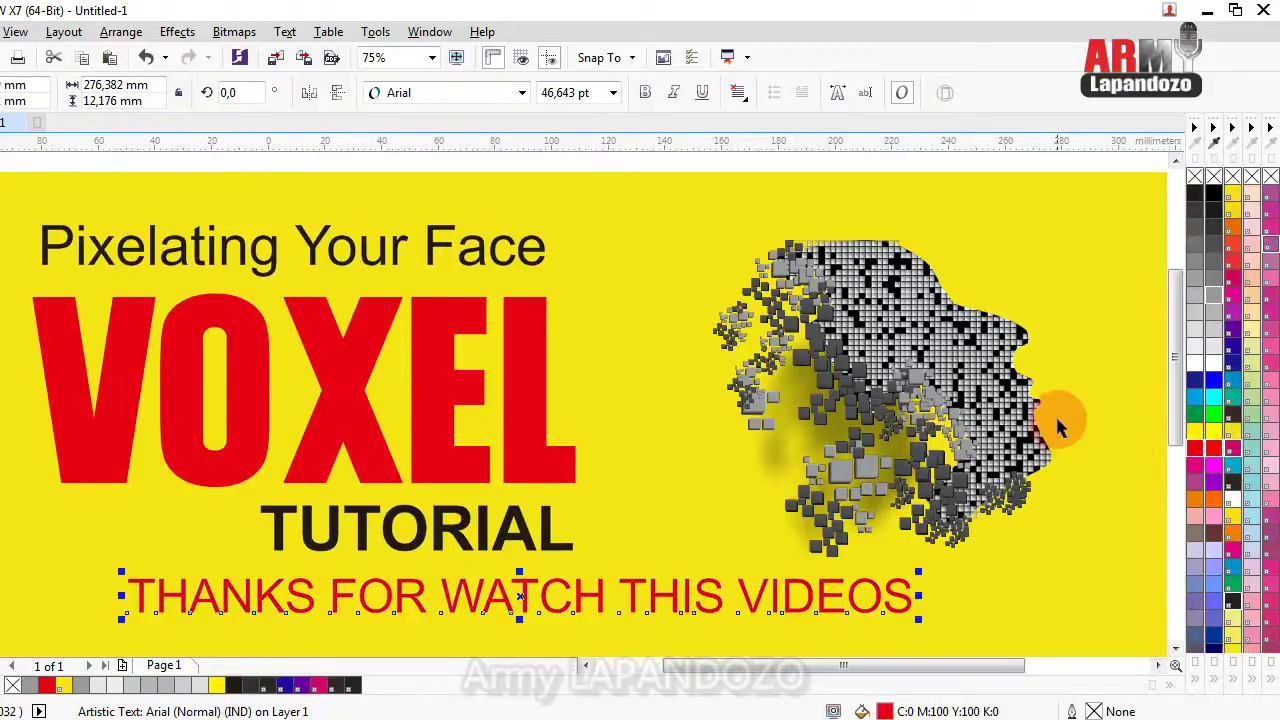
left_click(1125, 412)
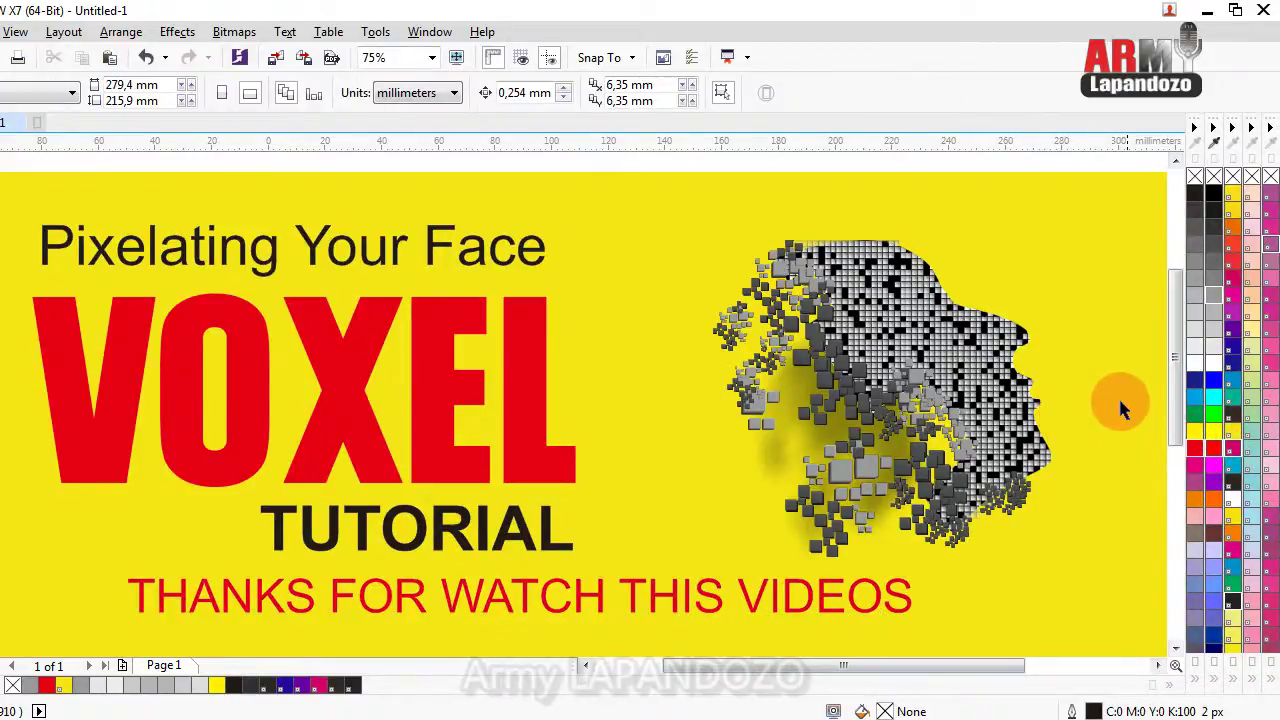